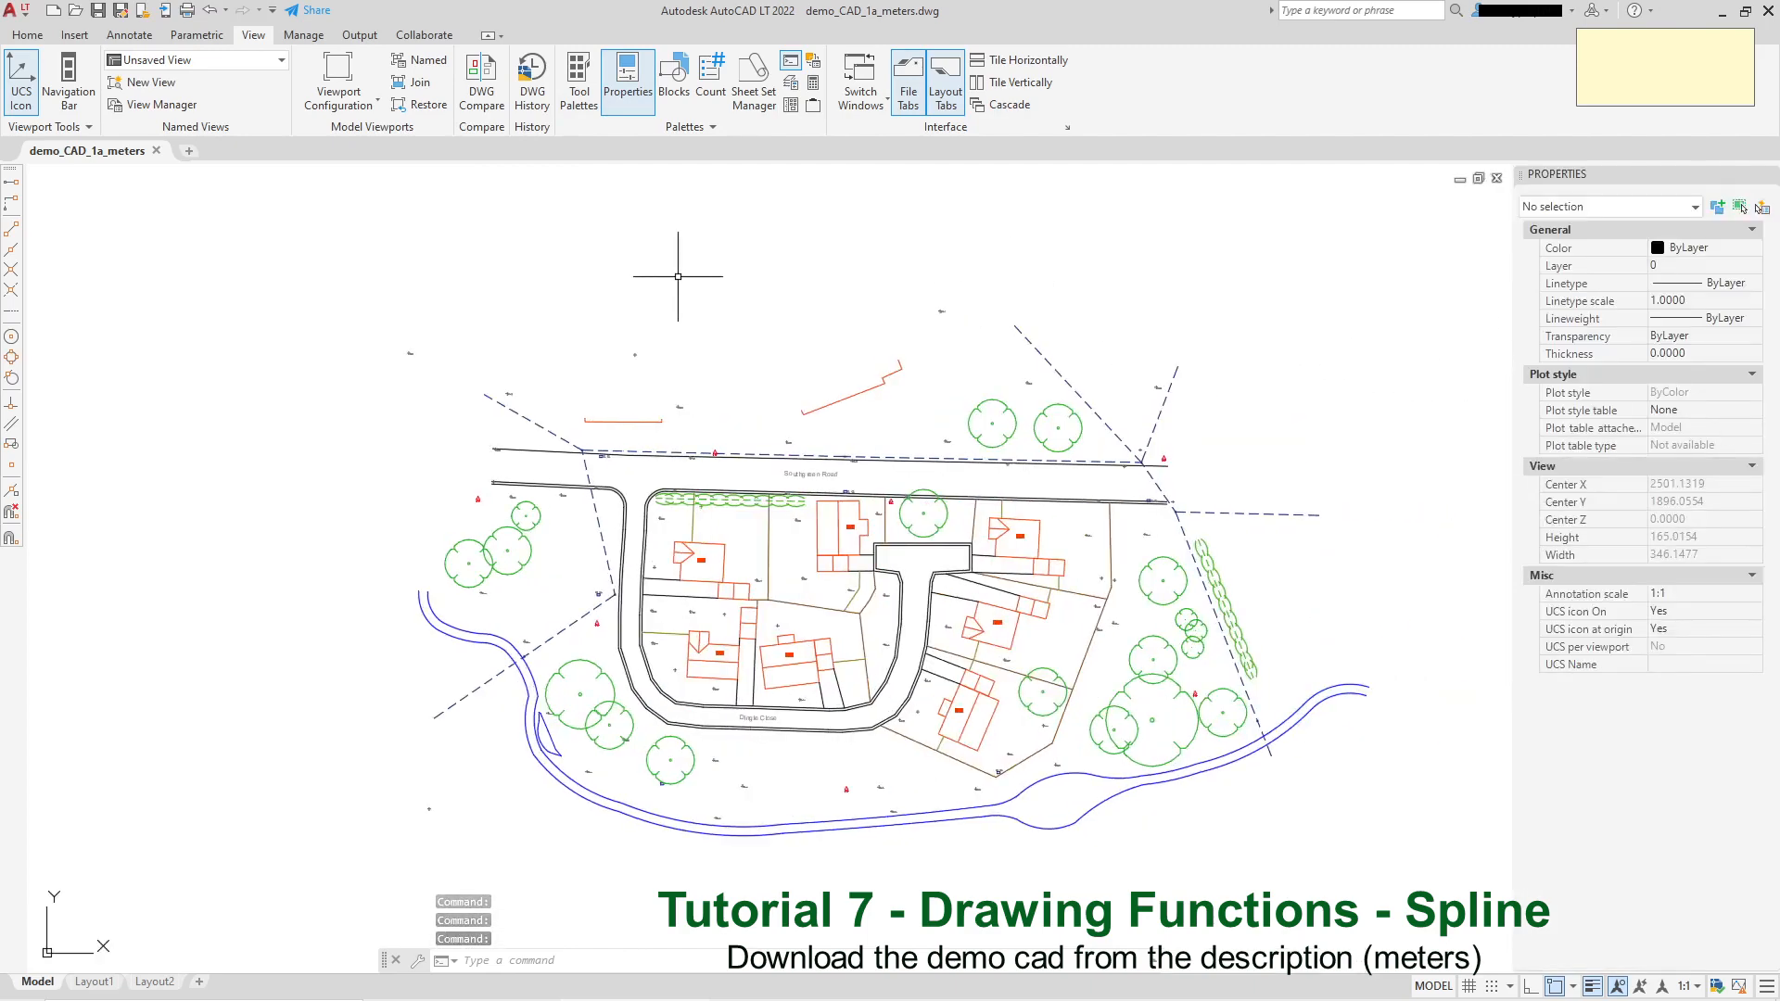
# Step: Undo the recent edits and start a fit-point spline from the expanded Draw panel
pyautogui.hotkey('ctrl', 'z')
pyautogui.hotkey('ctrl', 'z')
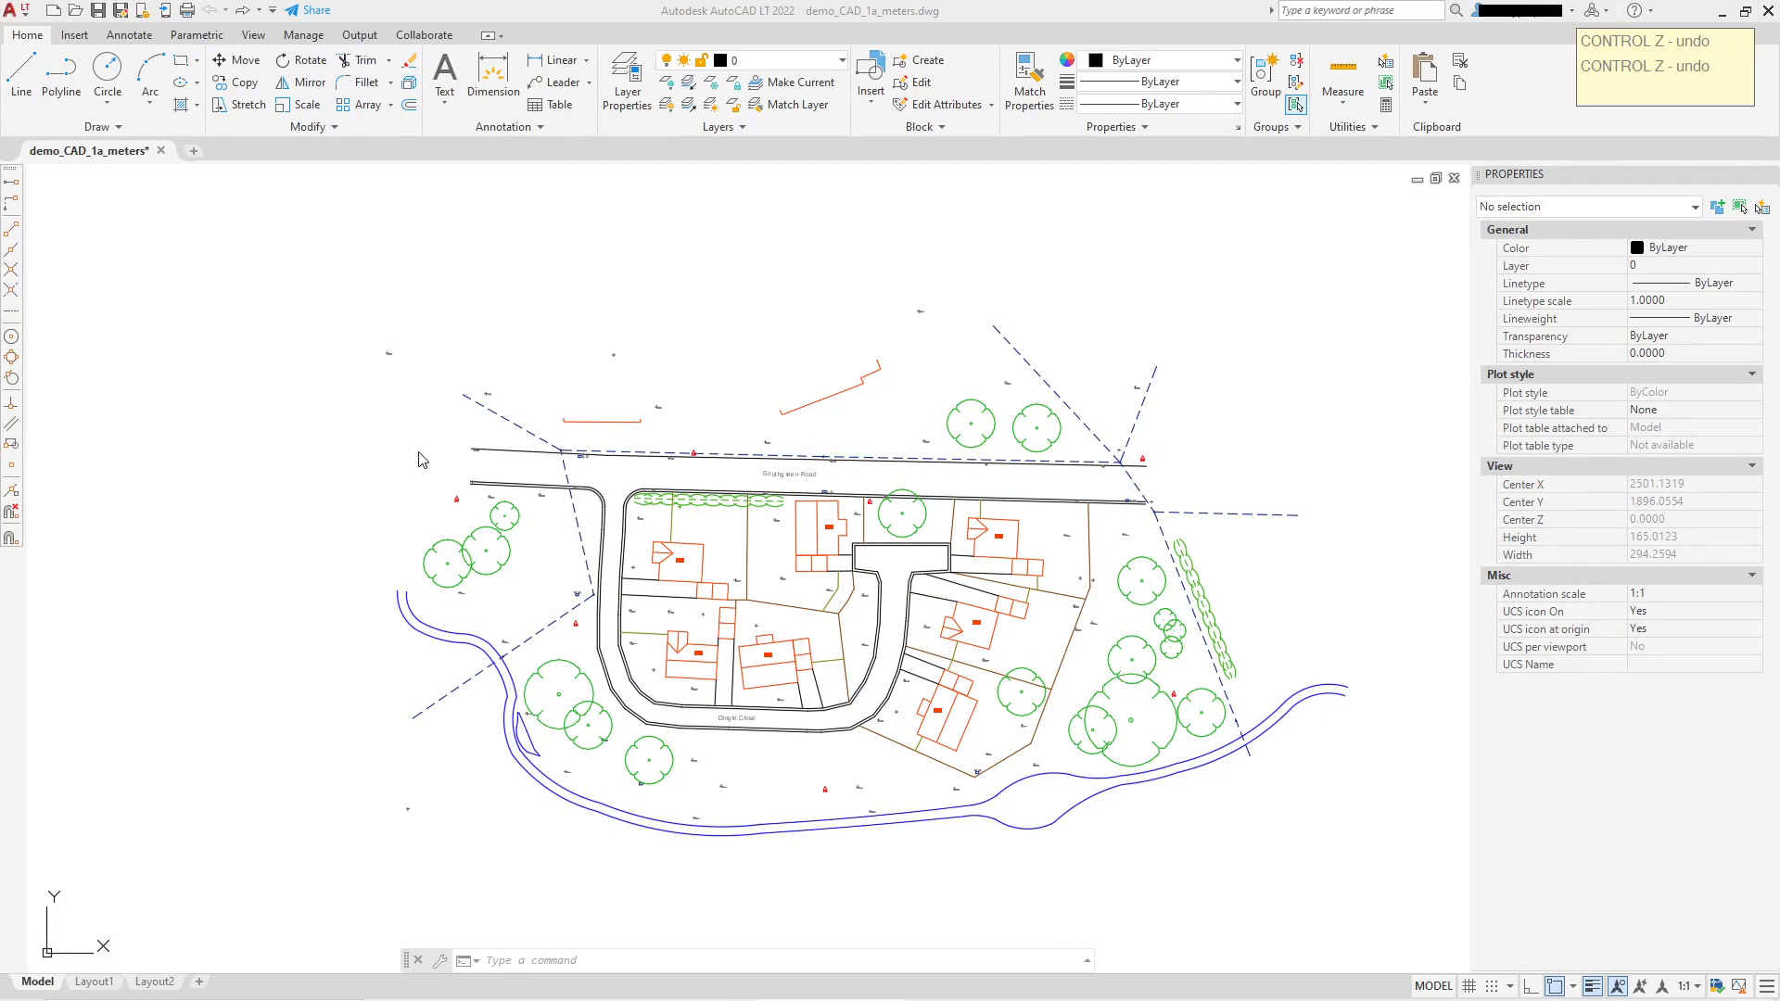
pyautogui.click(96, 128)
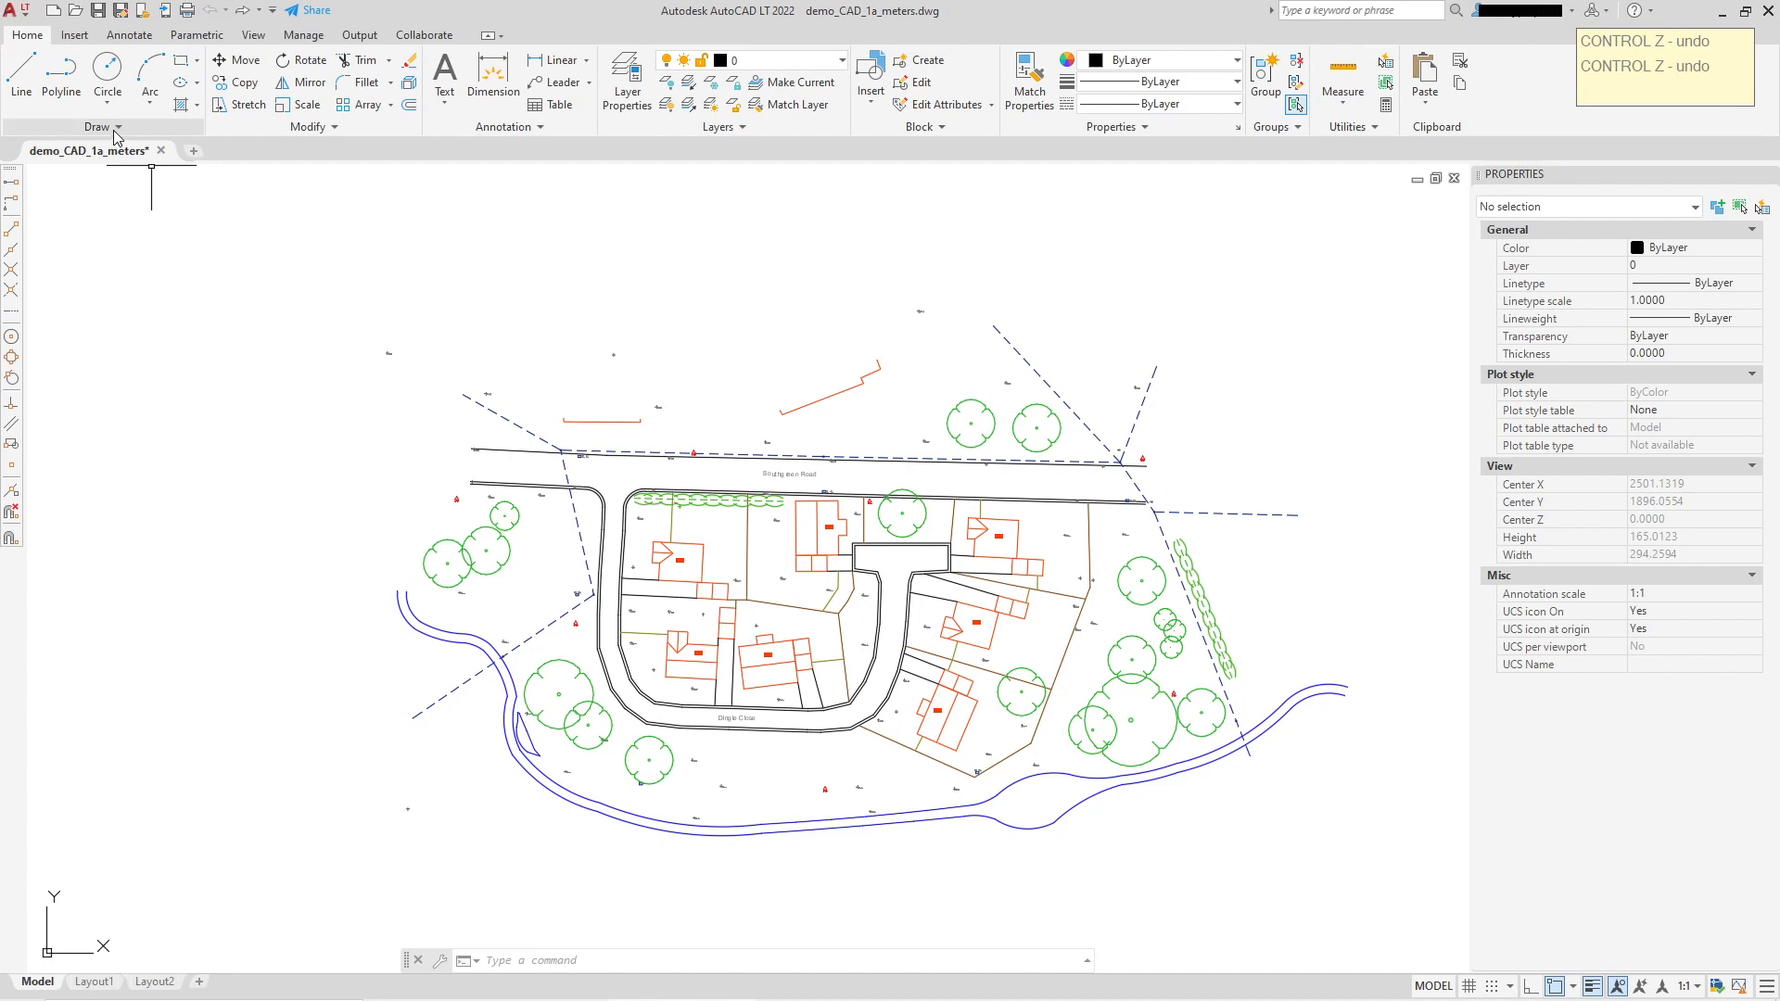
pyautogui.click(115, 129)
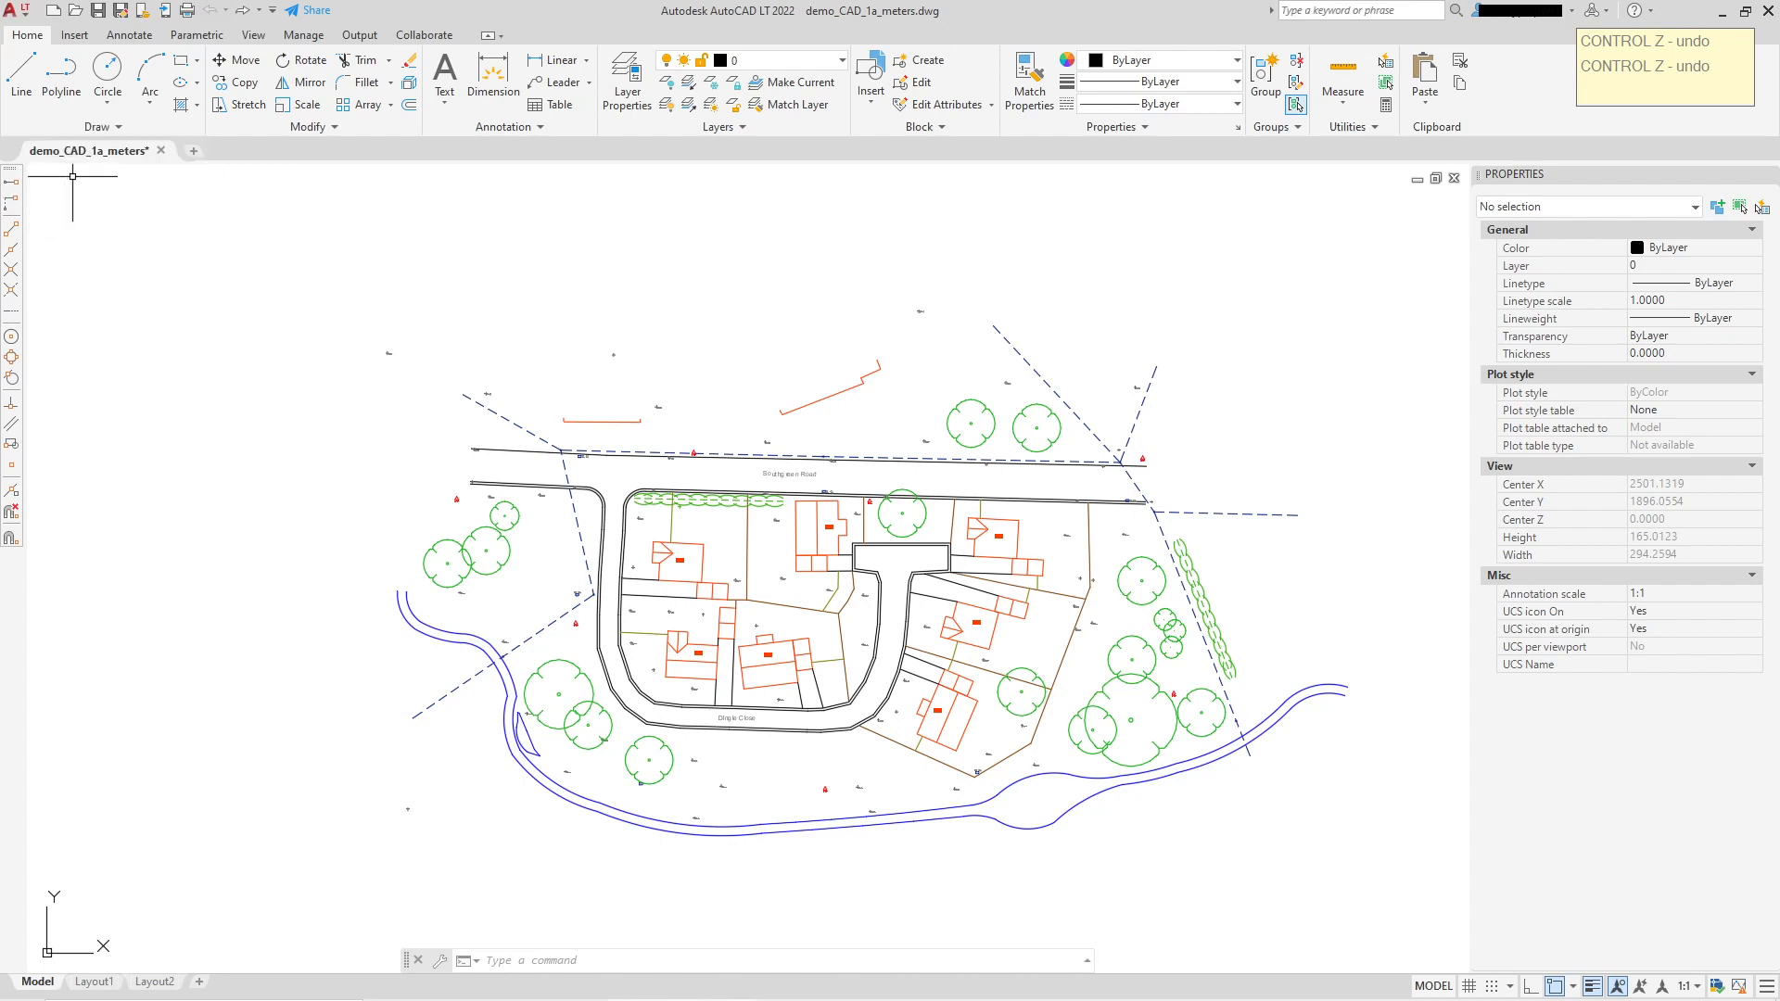
pyautogui.click(107, 135)
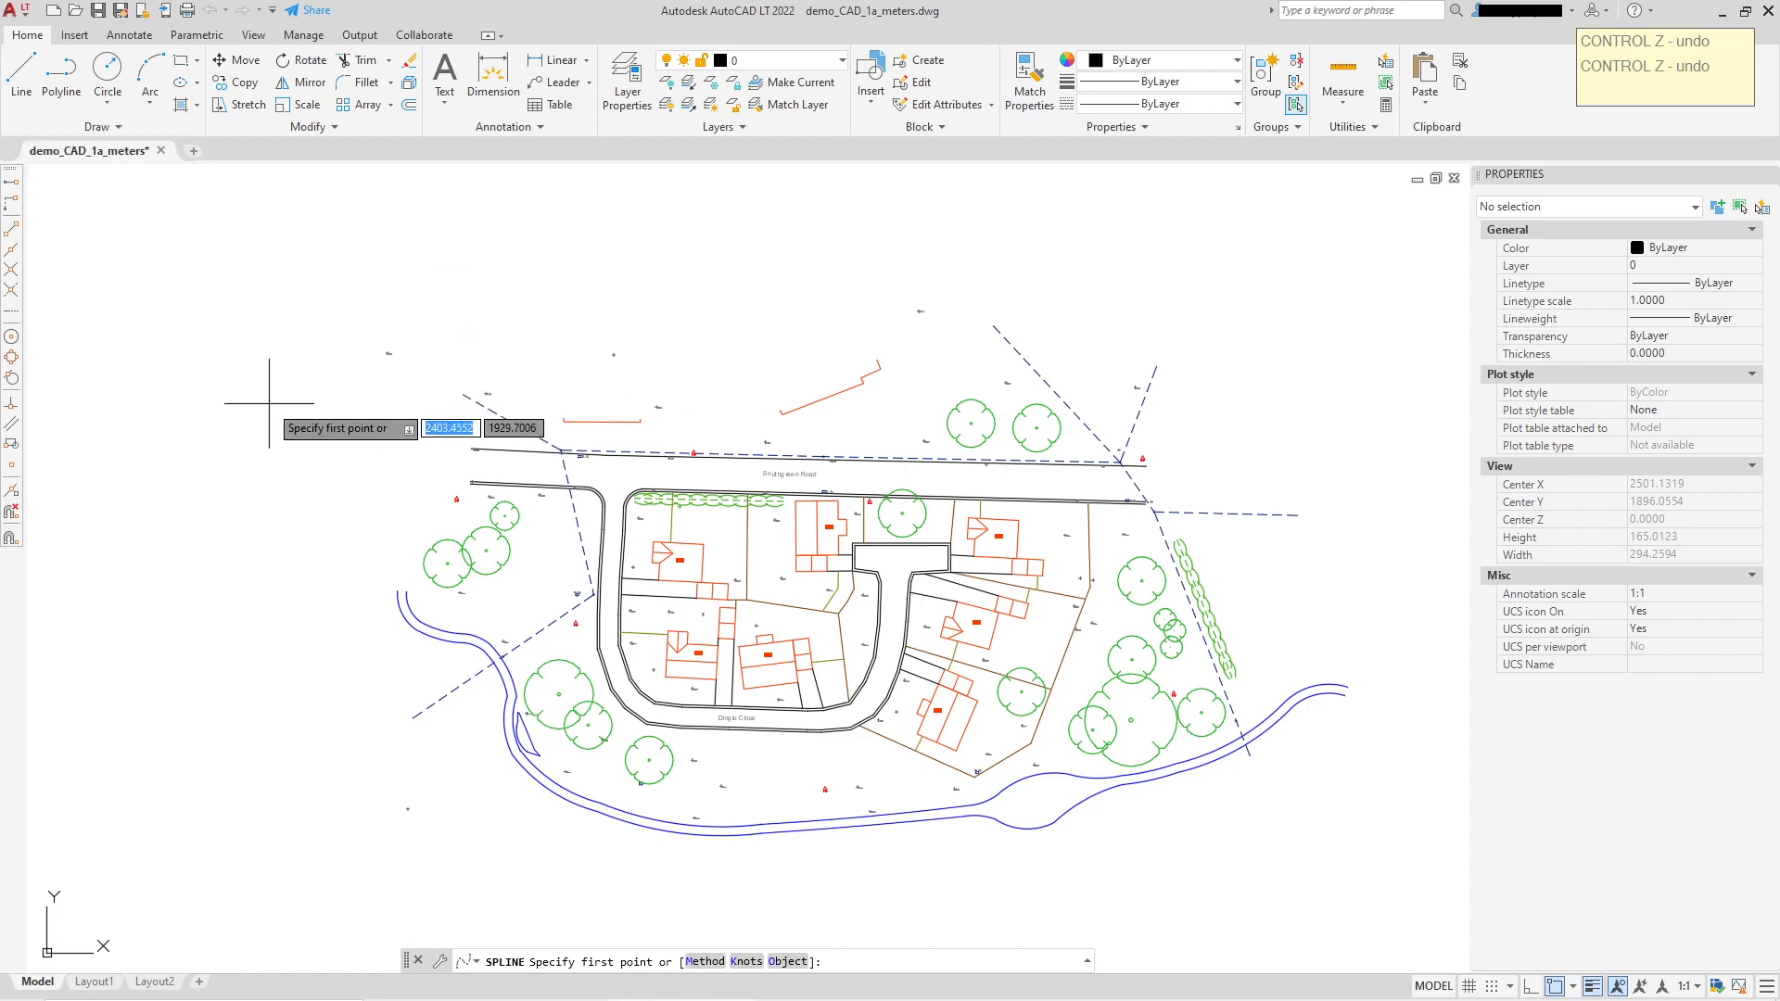
# Step: Draw an eight-fit-point spline in the empty area left of the plan, close it, and select it
pyautogui.moveTo(241, 460); pyautogui.dragTo(616, 436, button='middle')
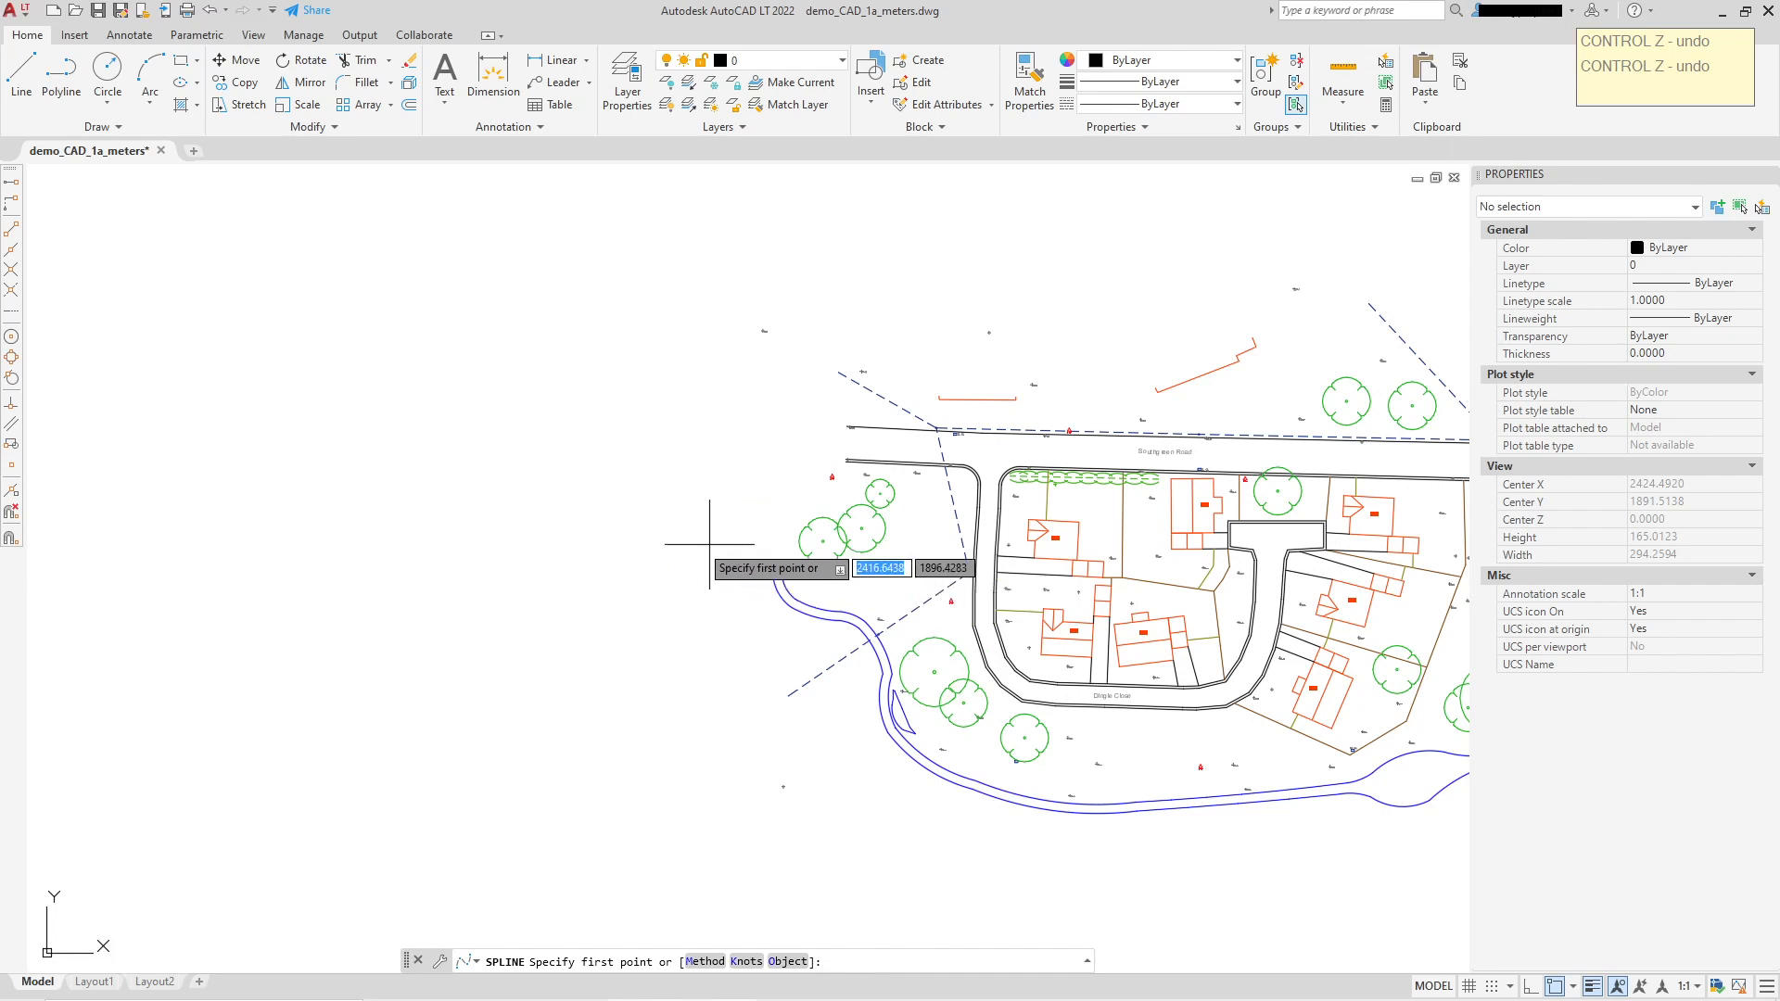
pyautogui.click(361, 429)
pyautogui.click(415, 296)
pyautogui.click(610, 367)
pyautogui.click(615, 408)
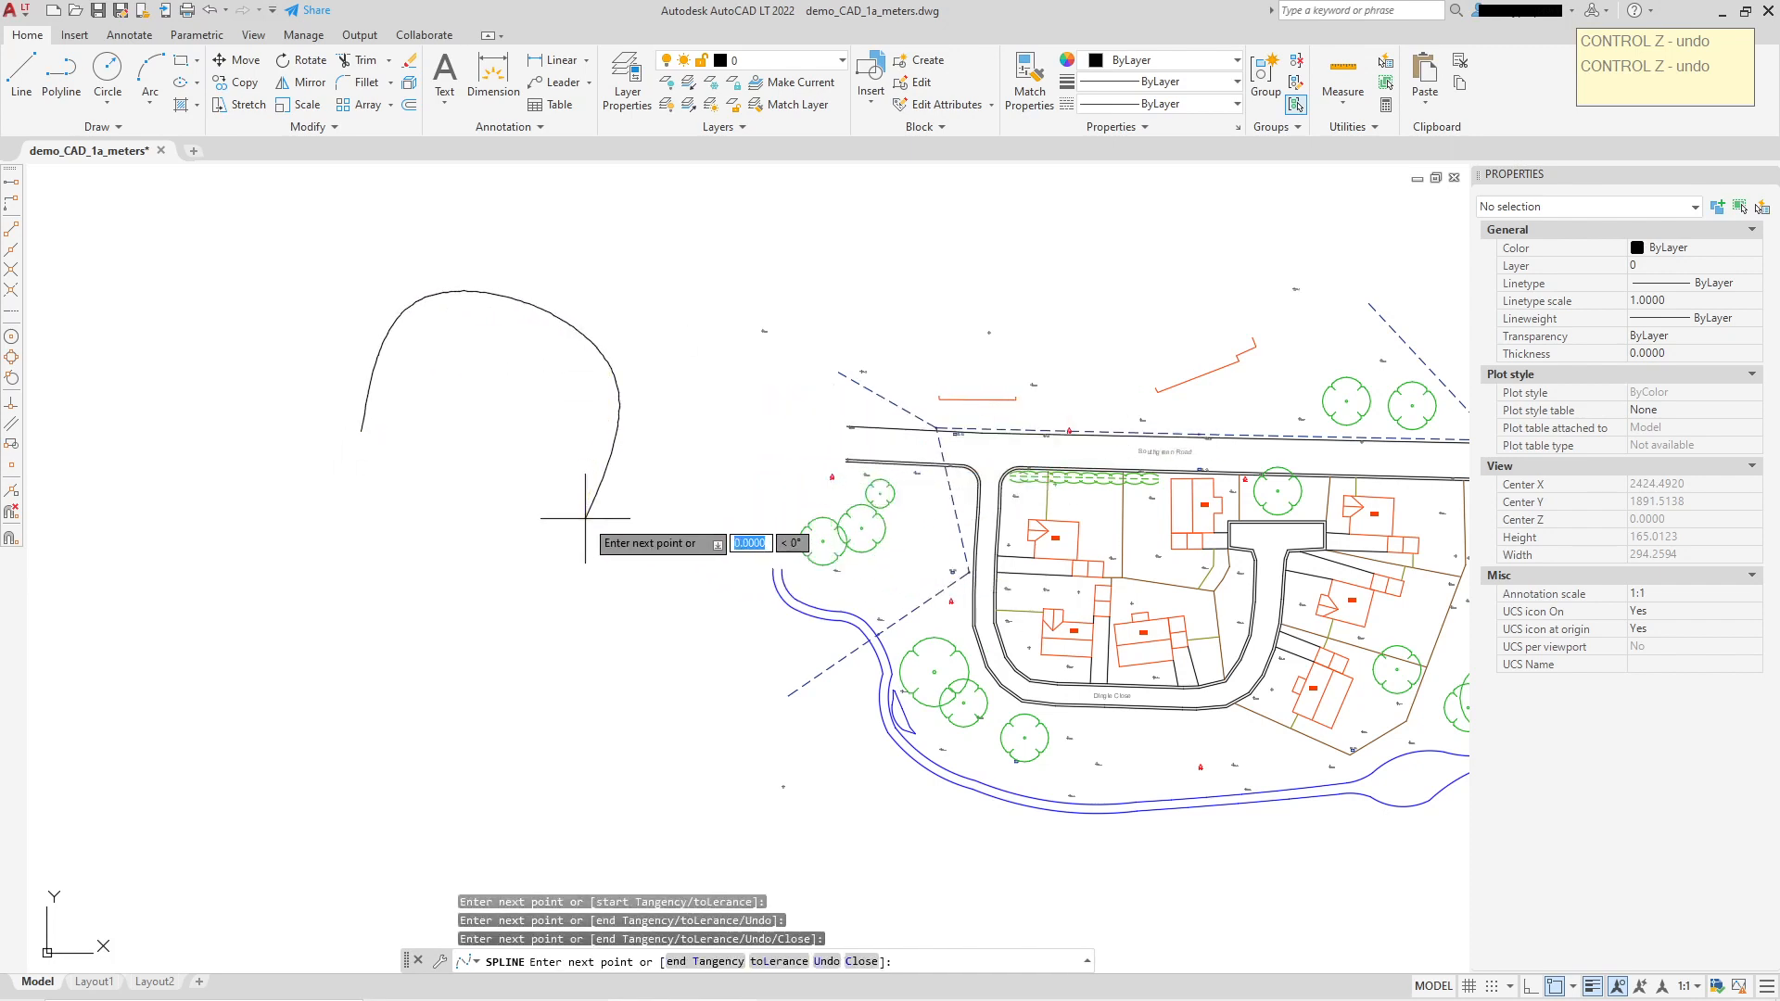
pyautogui.click(475, 666)
pyautogui.click(320, 577)
pyautogui.click(280, 482)
pyautogui.rightClick(280, 482)
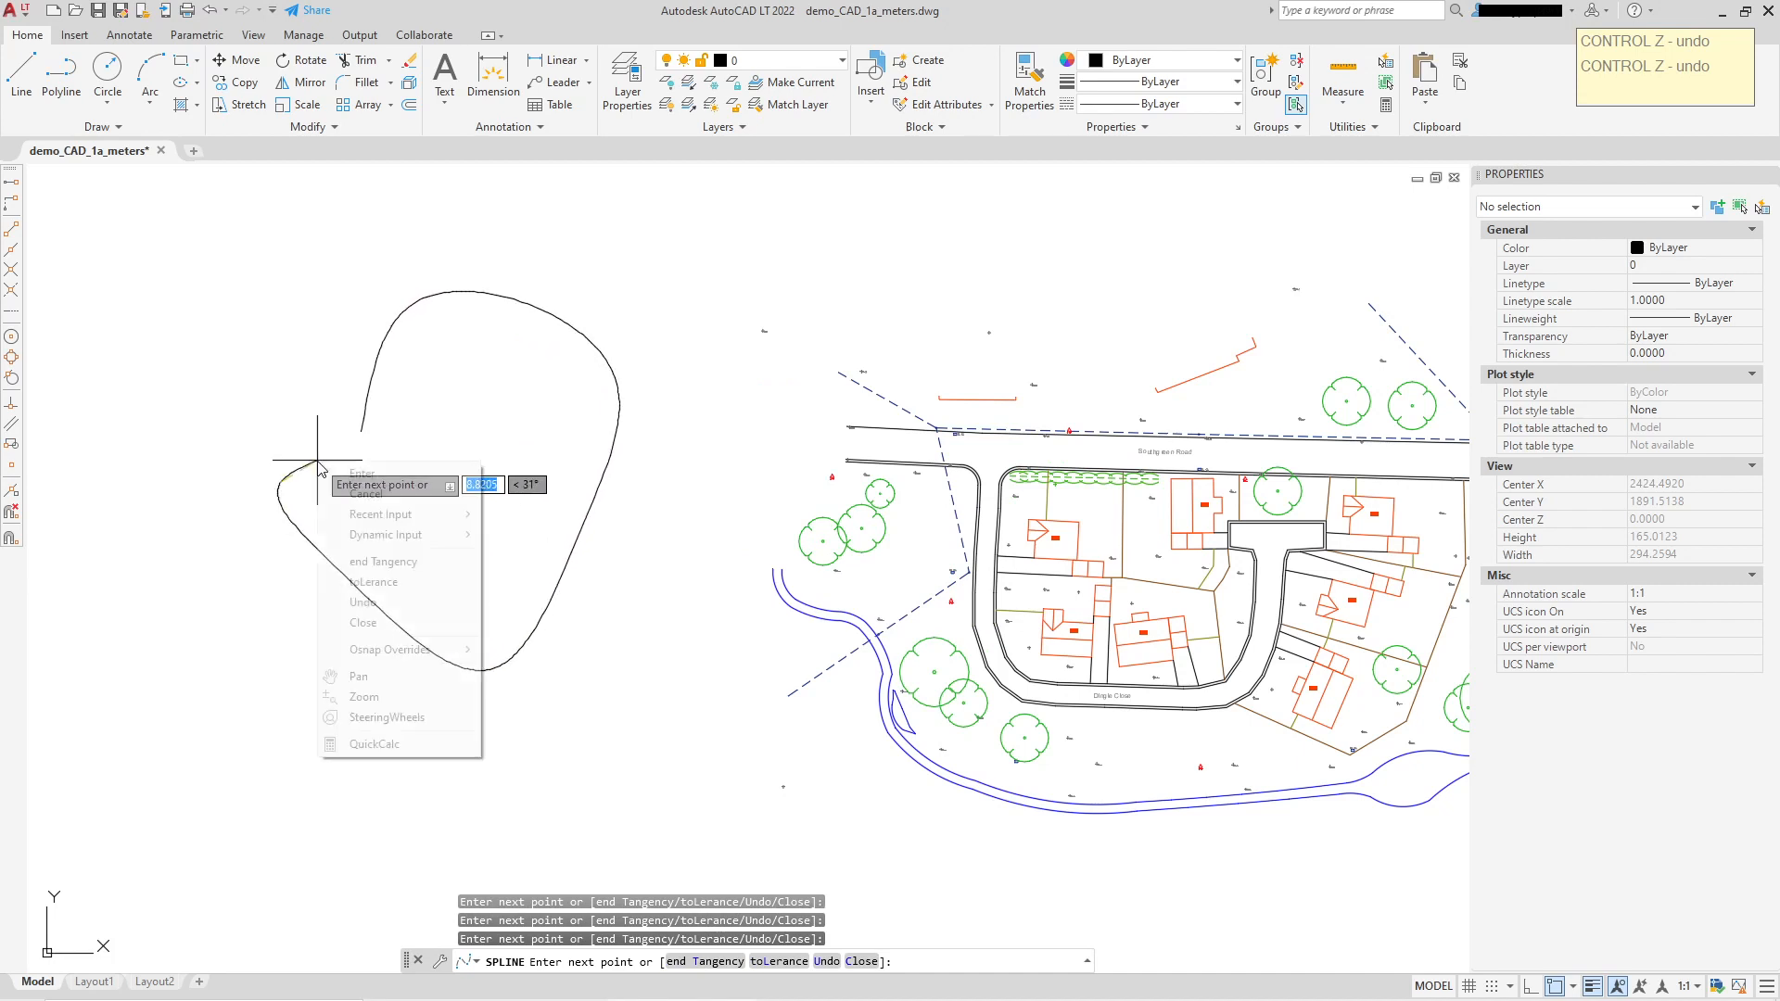
pyautogui.click(349, 623)
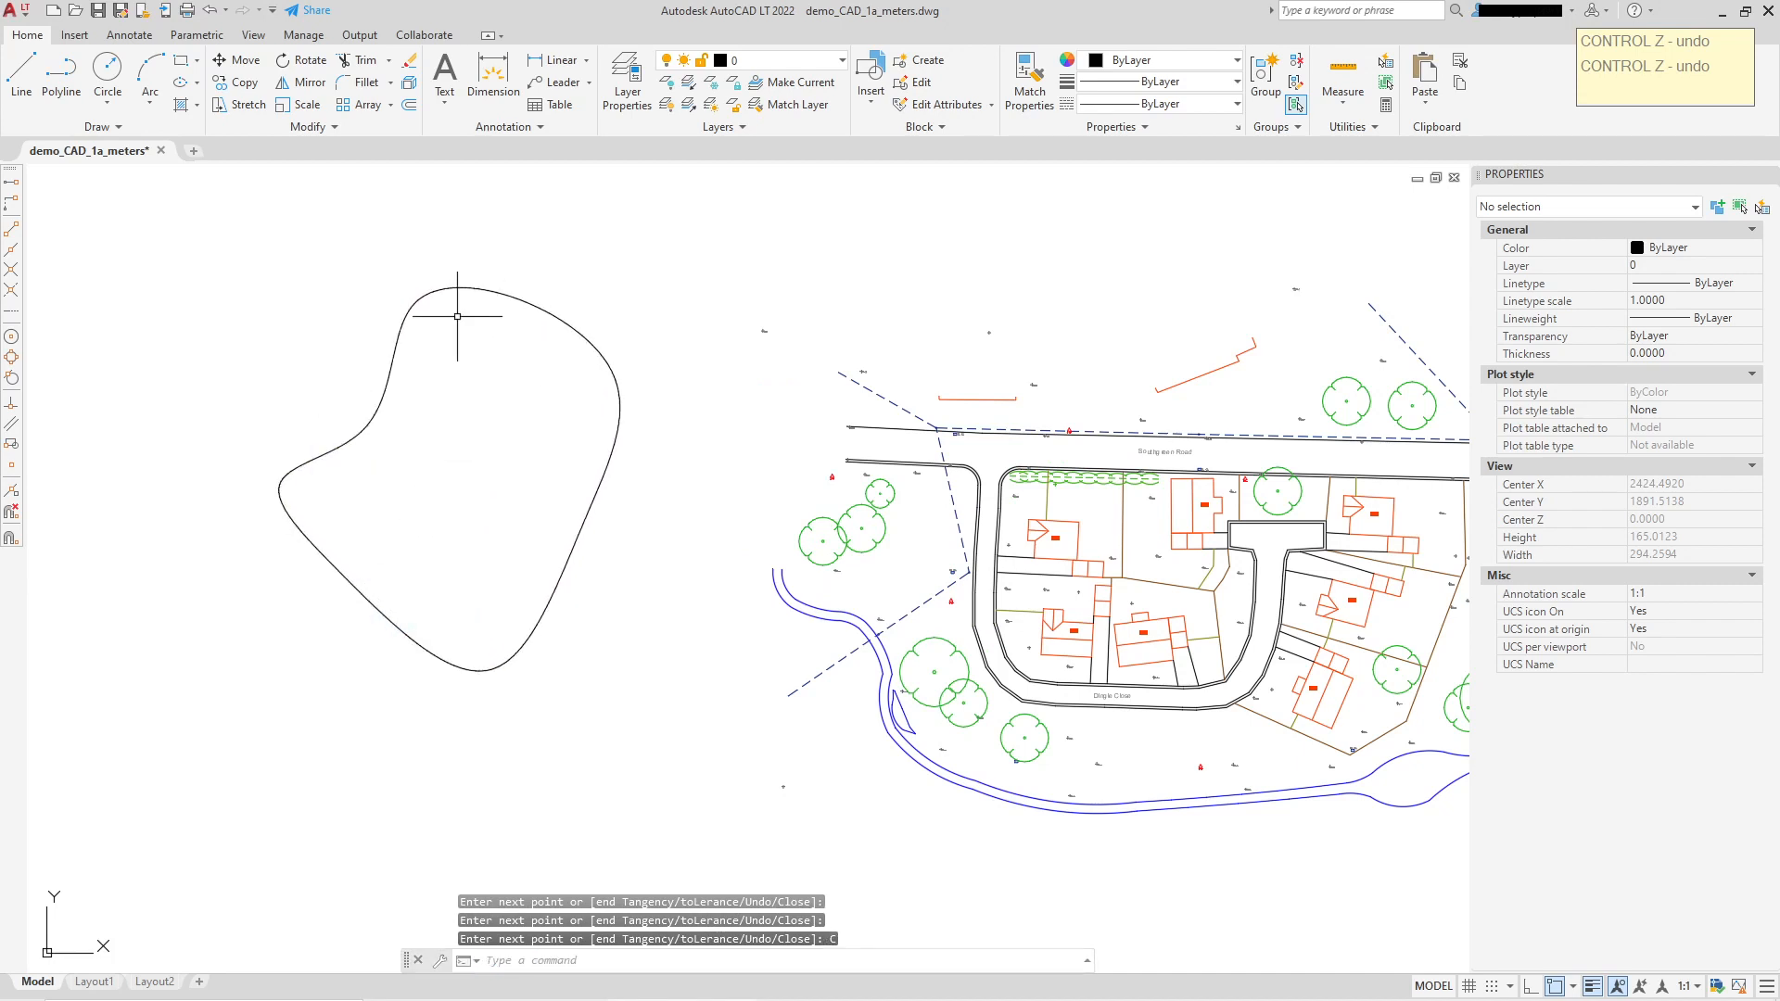
pyautogui.click(408, 331)
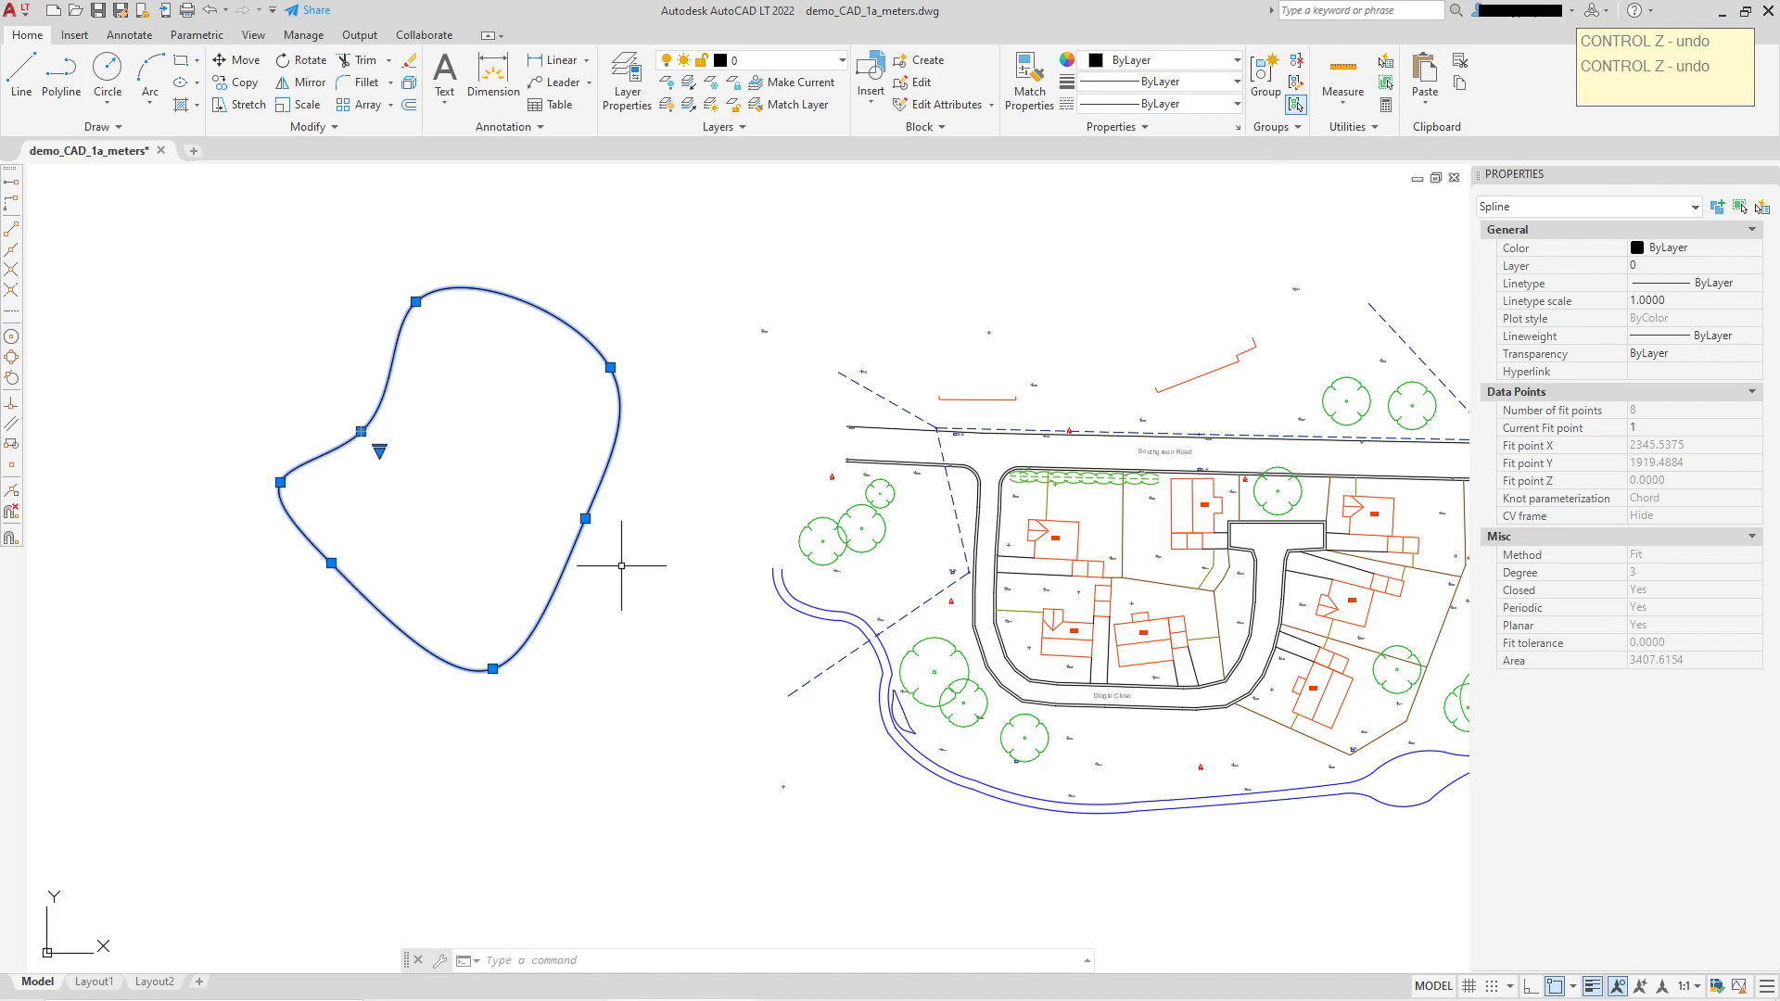
# Step: Stretch the spline's top fit point higher, the right one inward and the lower-right one outward
pyautogui.click(361, 431)
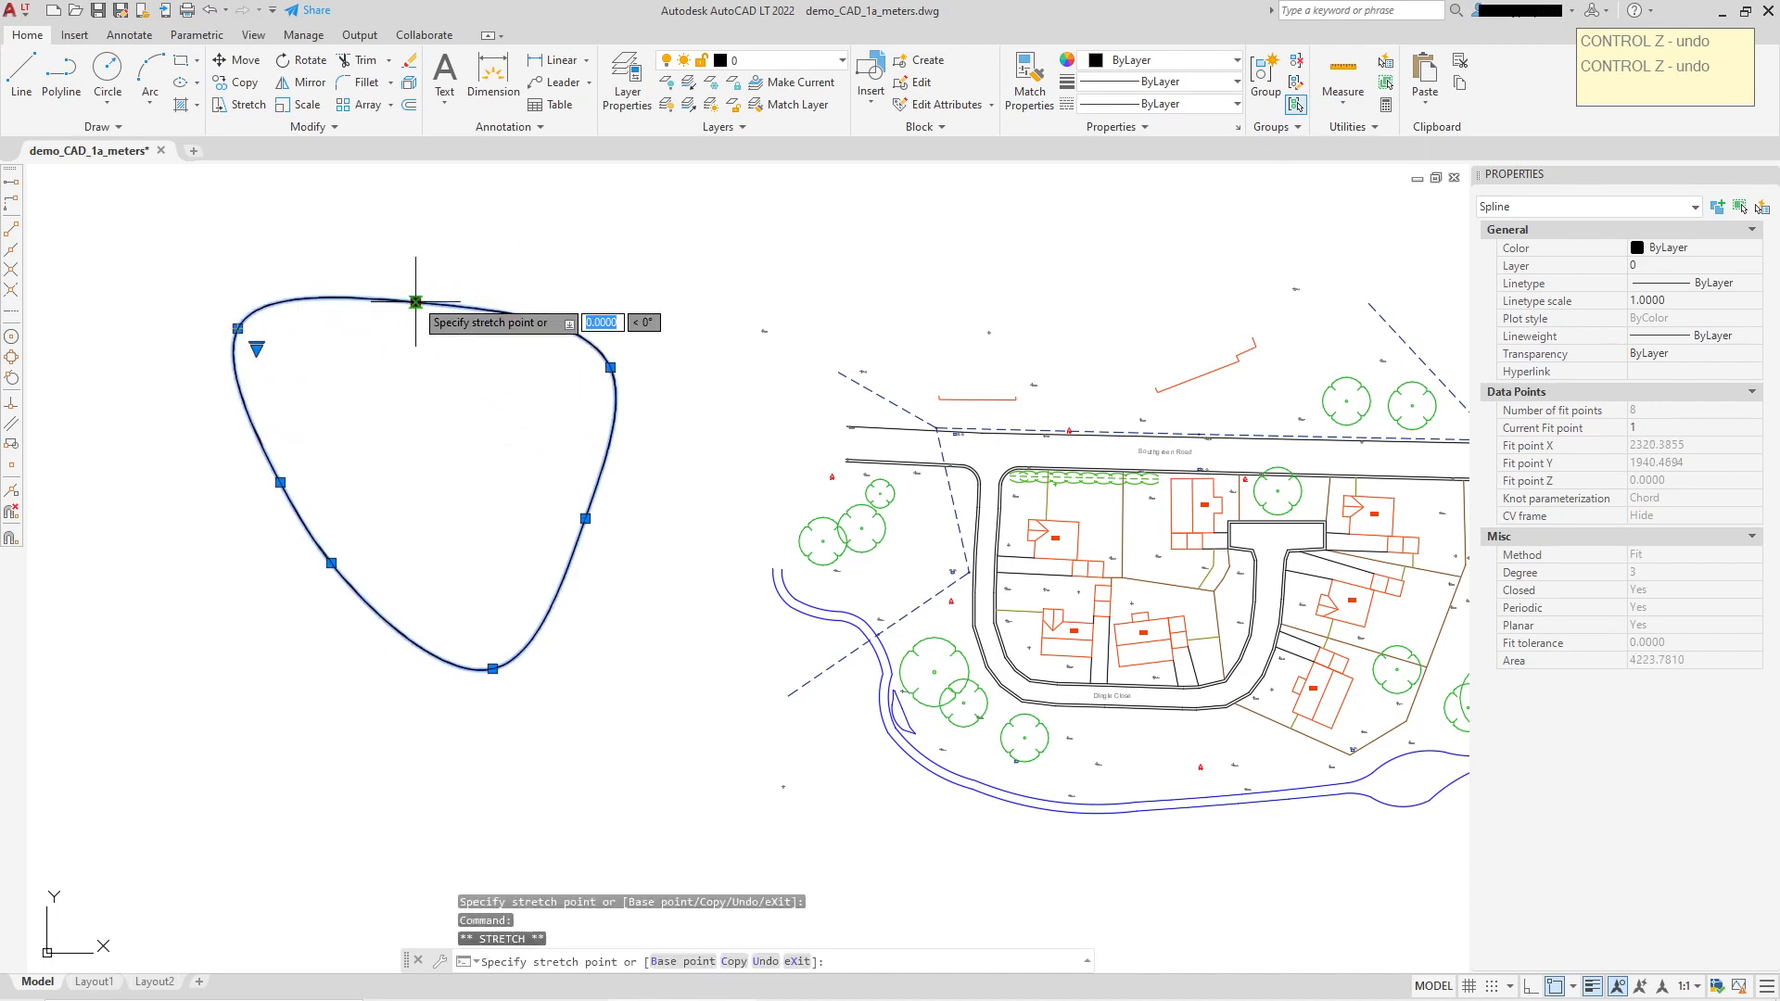
pyautogui.click(480, 258)
pyautogui.click(616, 362)
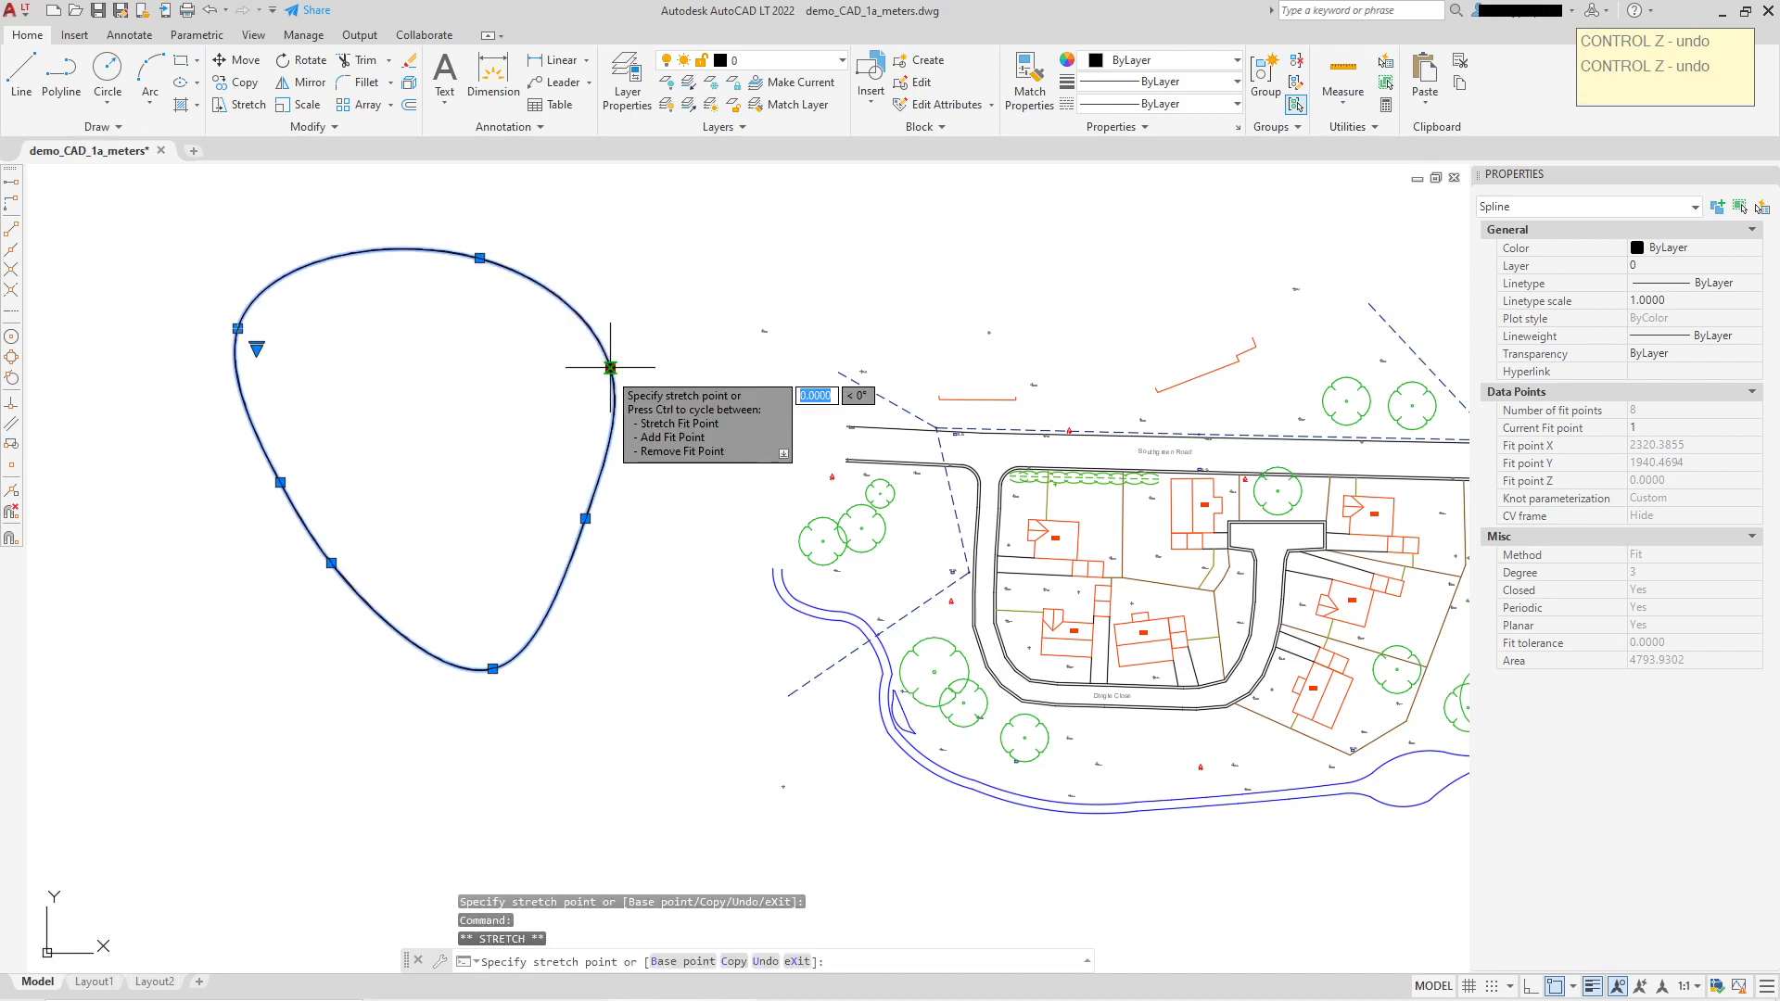
pyautogui.click(566, 400)
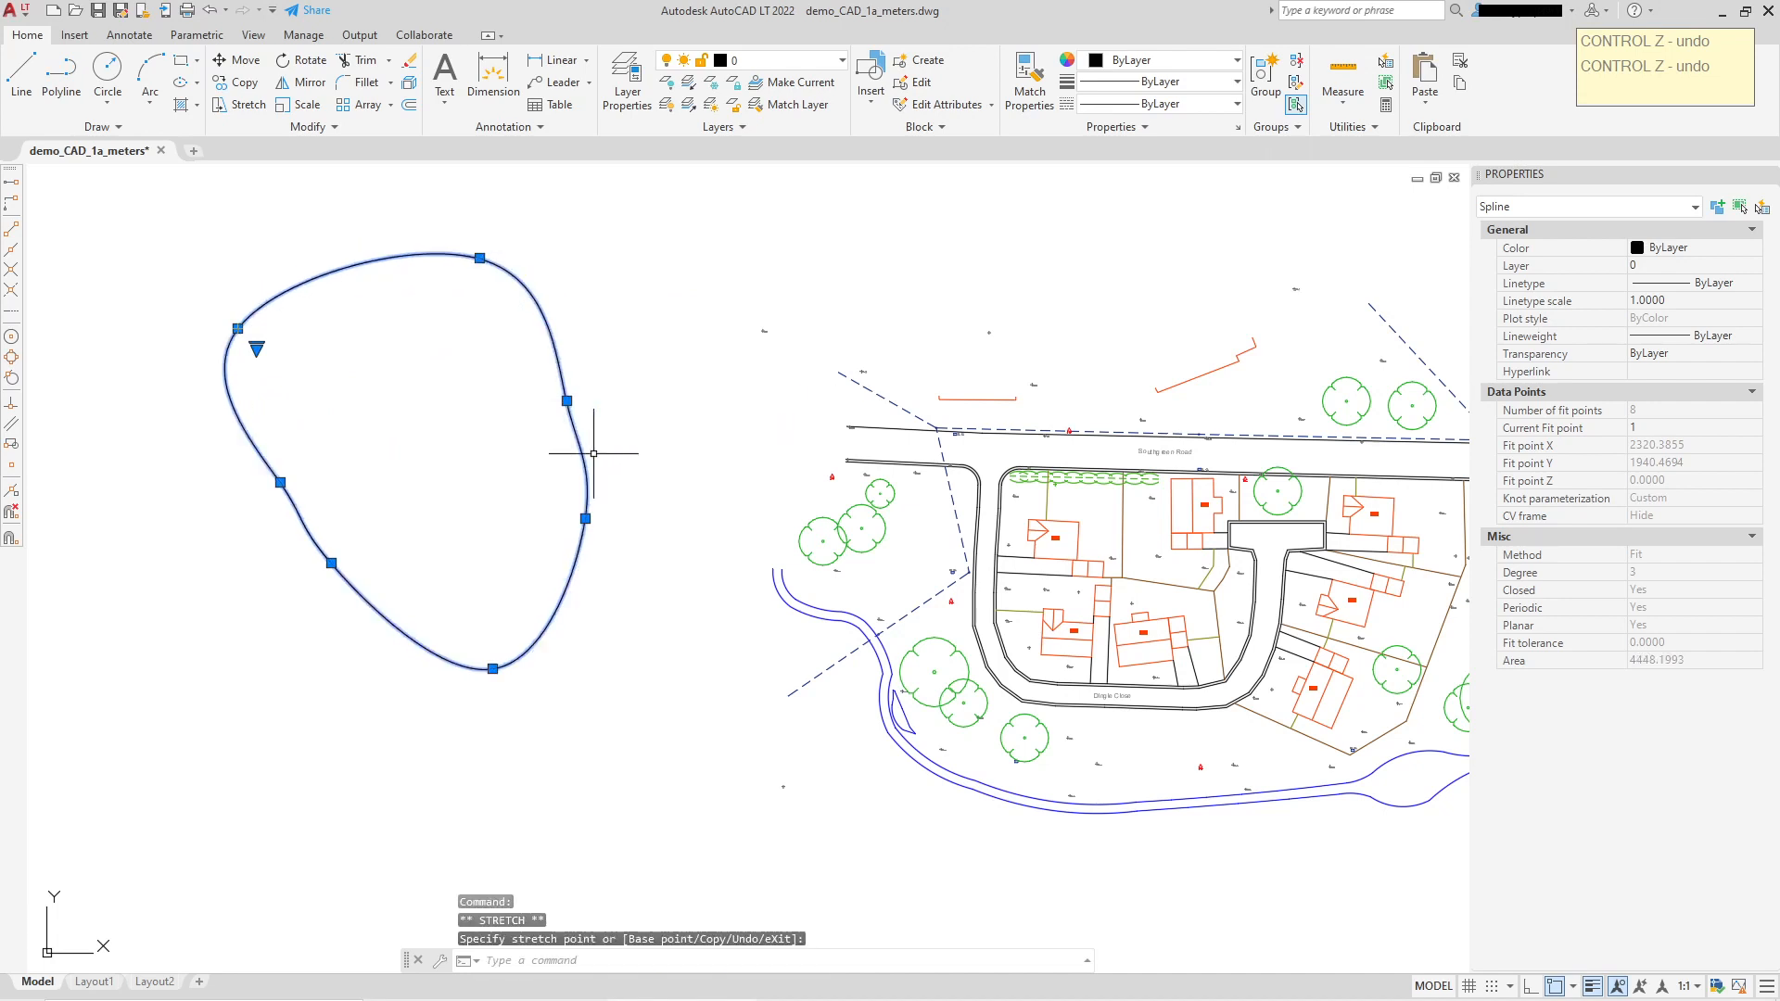
pyautogui.click(585, 518)
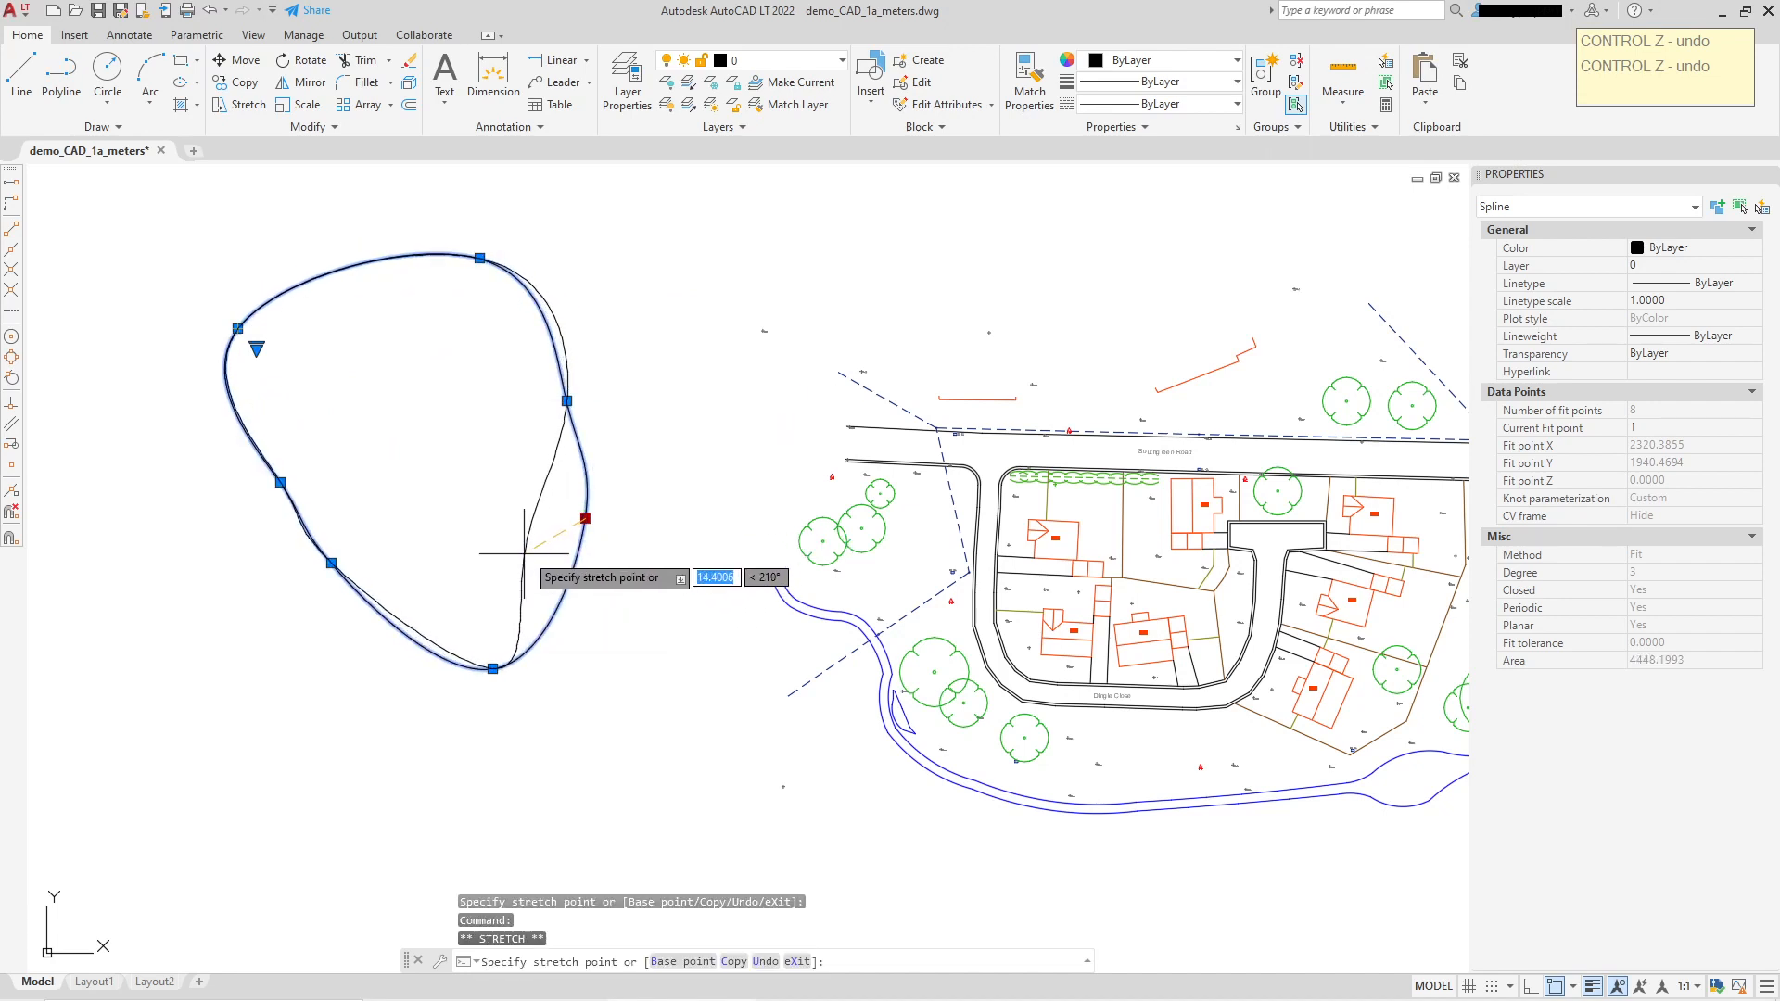
pyautogui.click(617, 561)
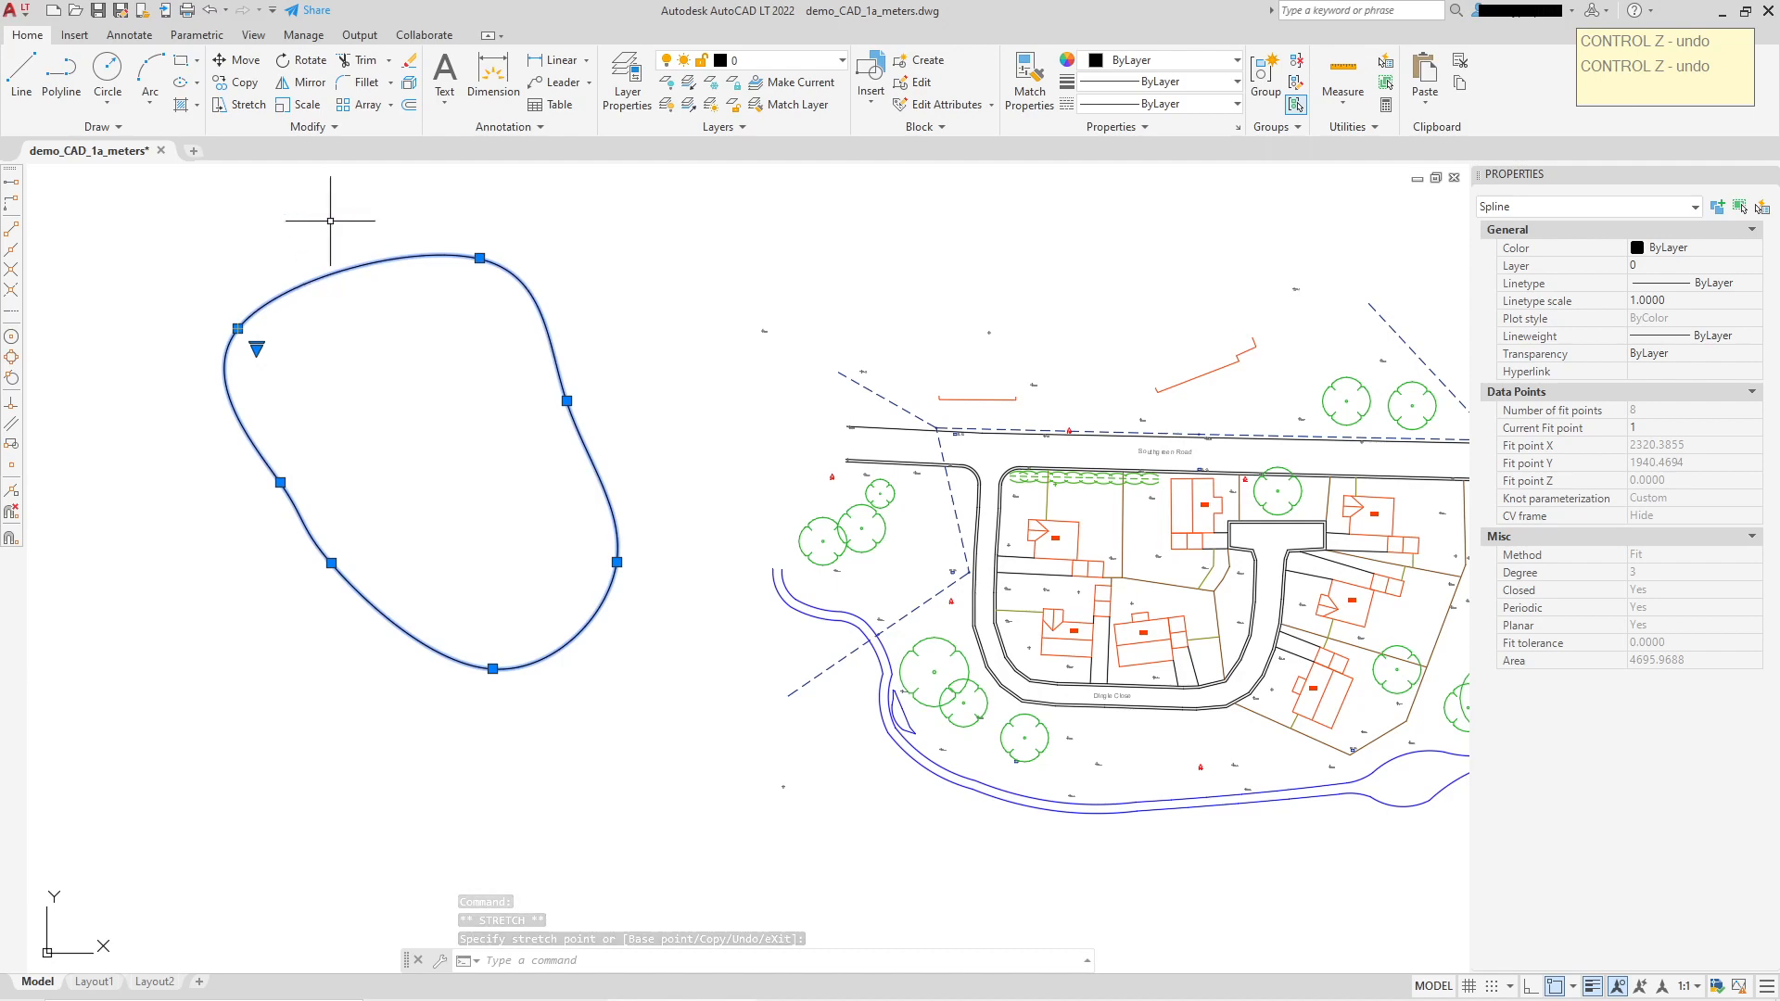
# Step: Pull the upper-right fit point up into a pointed peak at the top right
pyautogui.scroll(1, 460, 266)
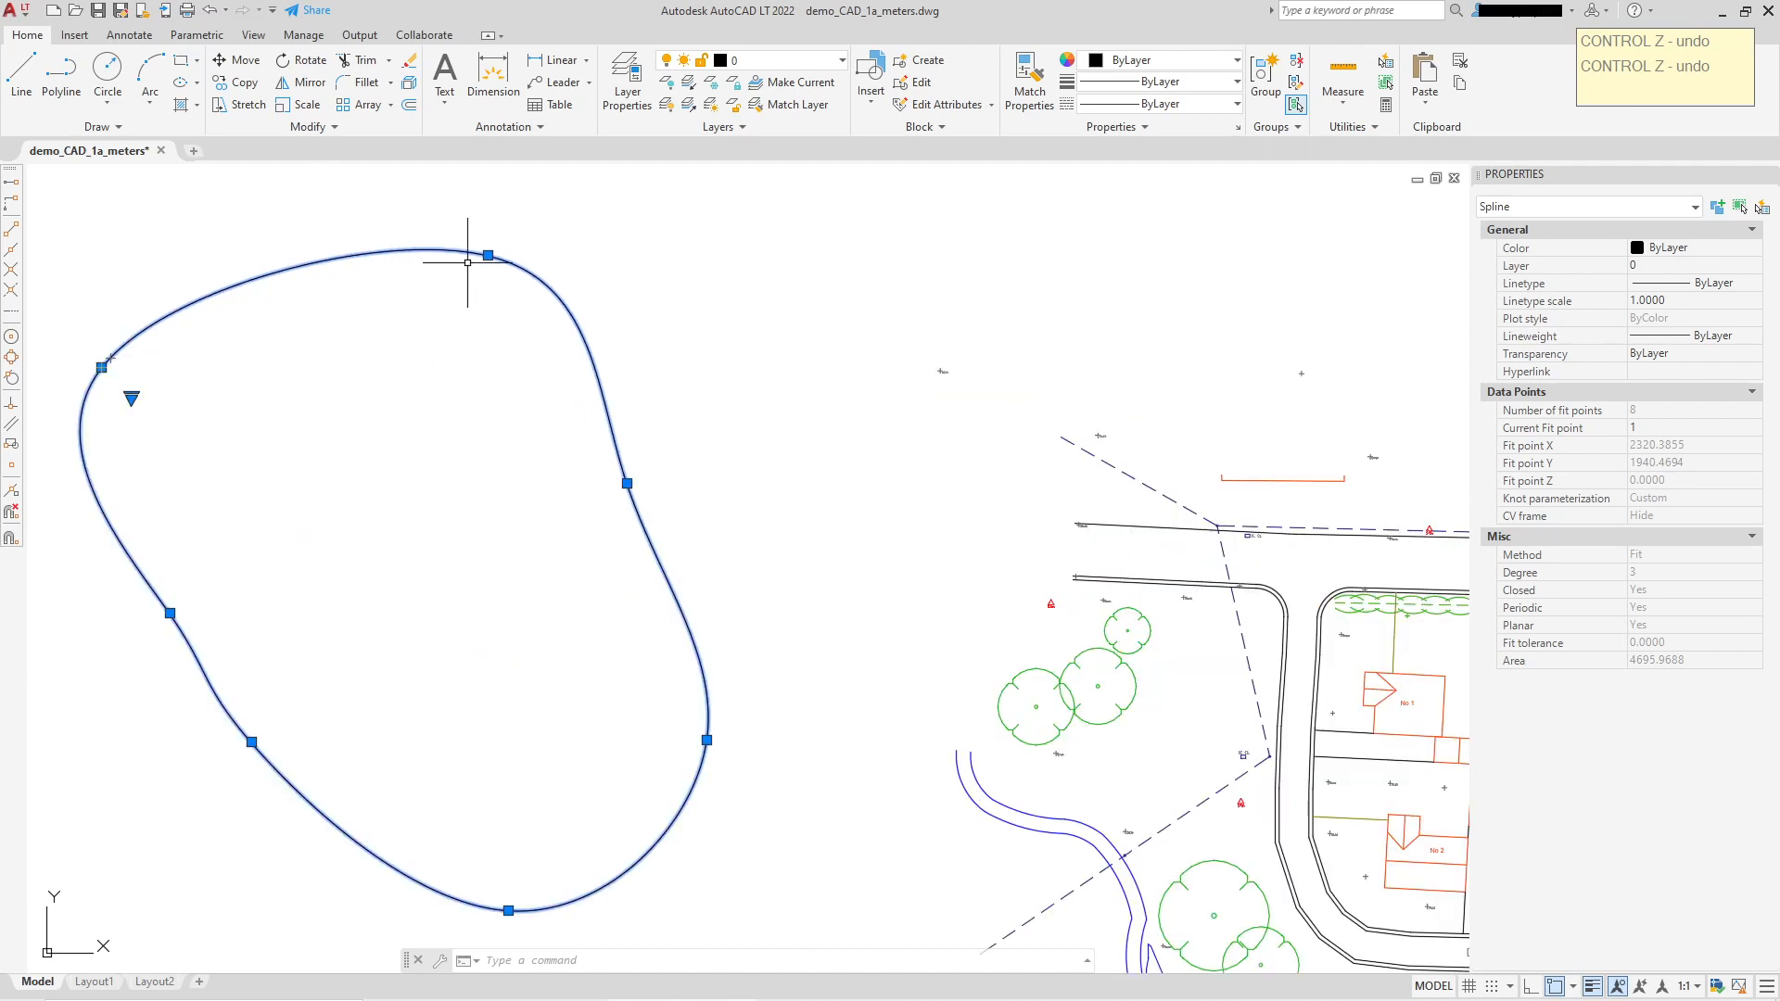
pyautogui.scroll(-1, 475, 249)
pyautogui.click(570, 396)
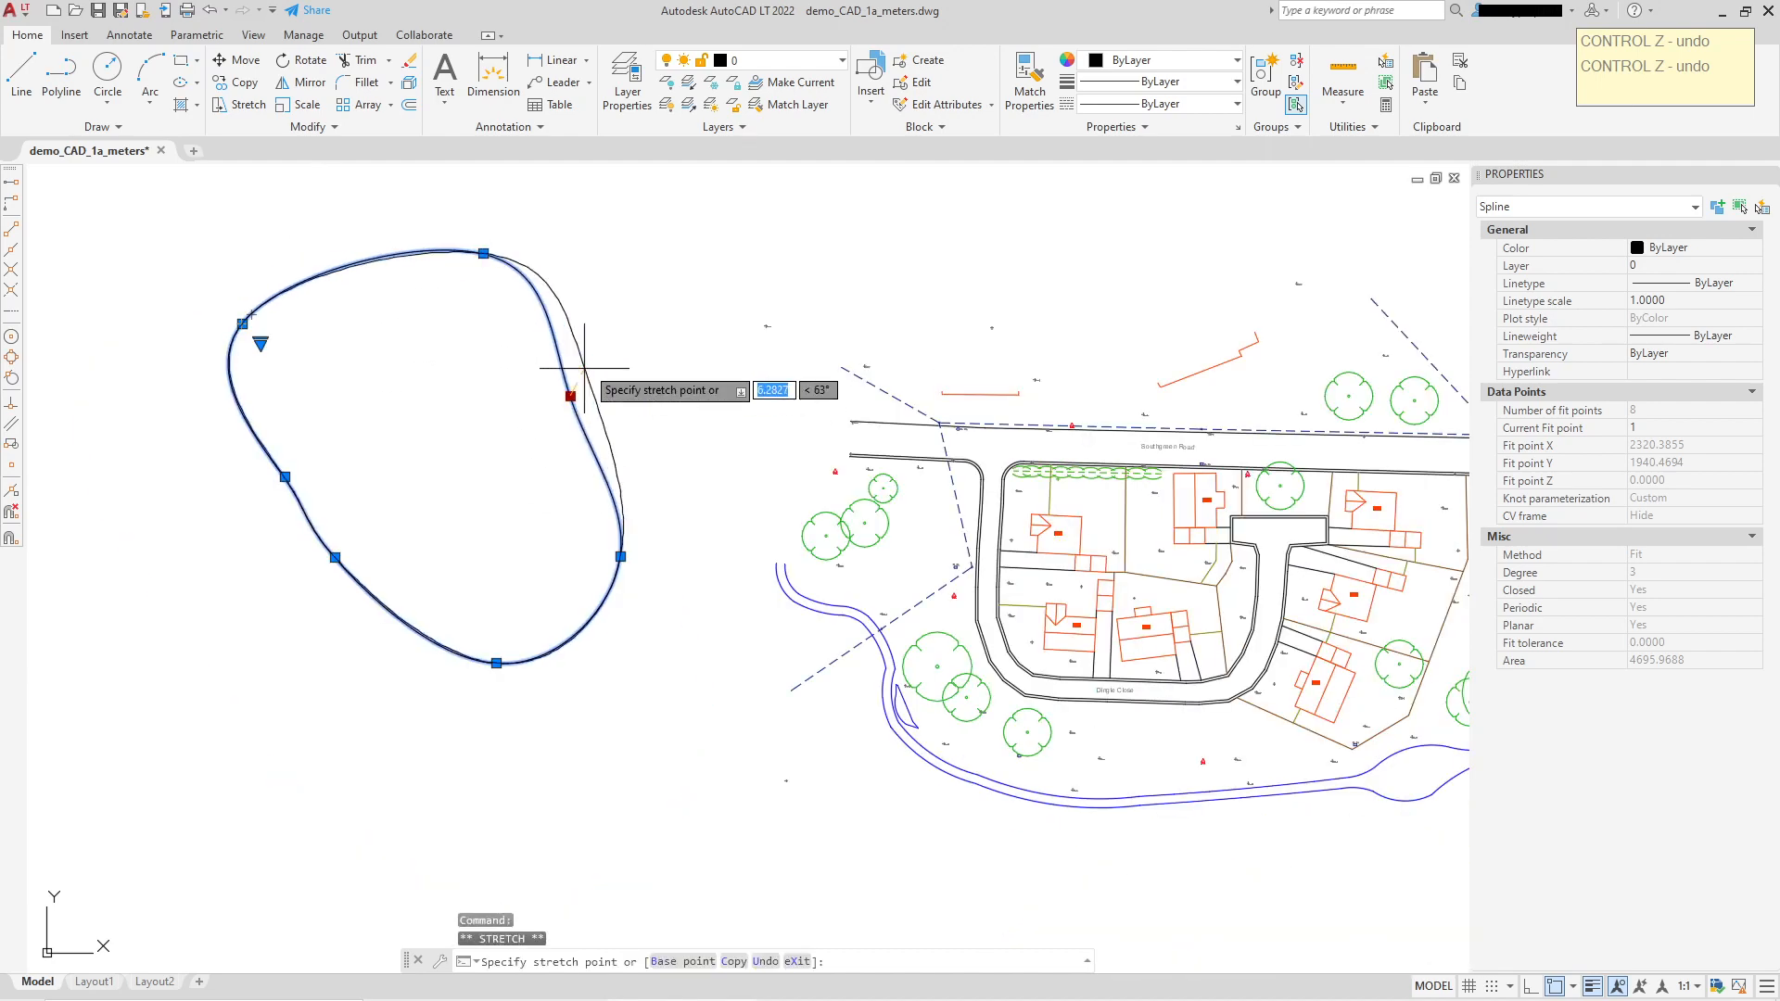
pyautogui.click(609, 245)
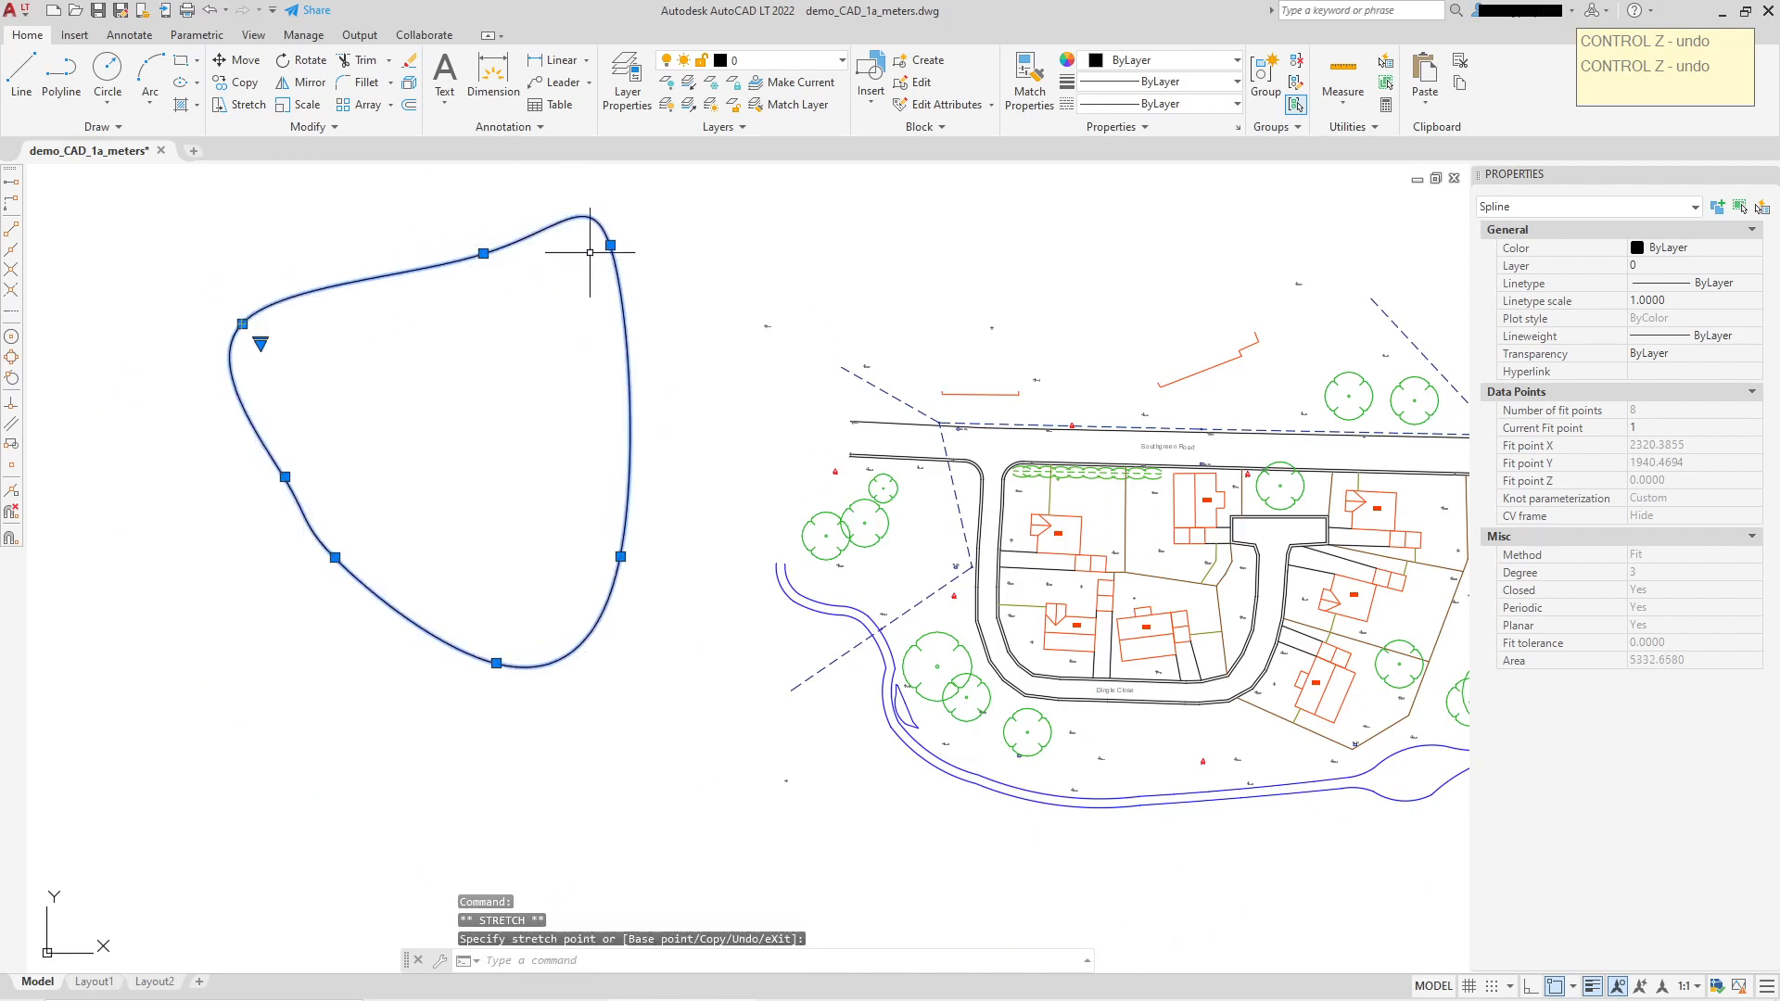
pyautogui.scroll(2, 548, 225)
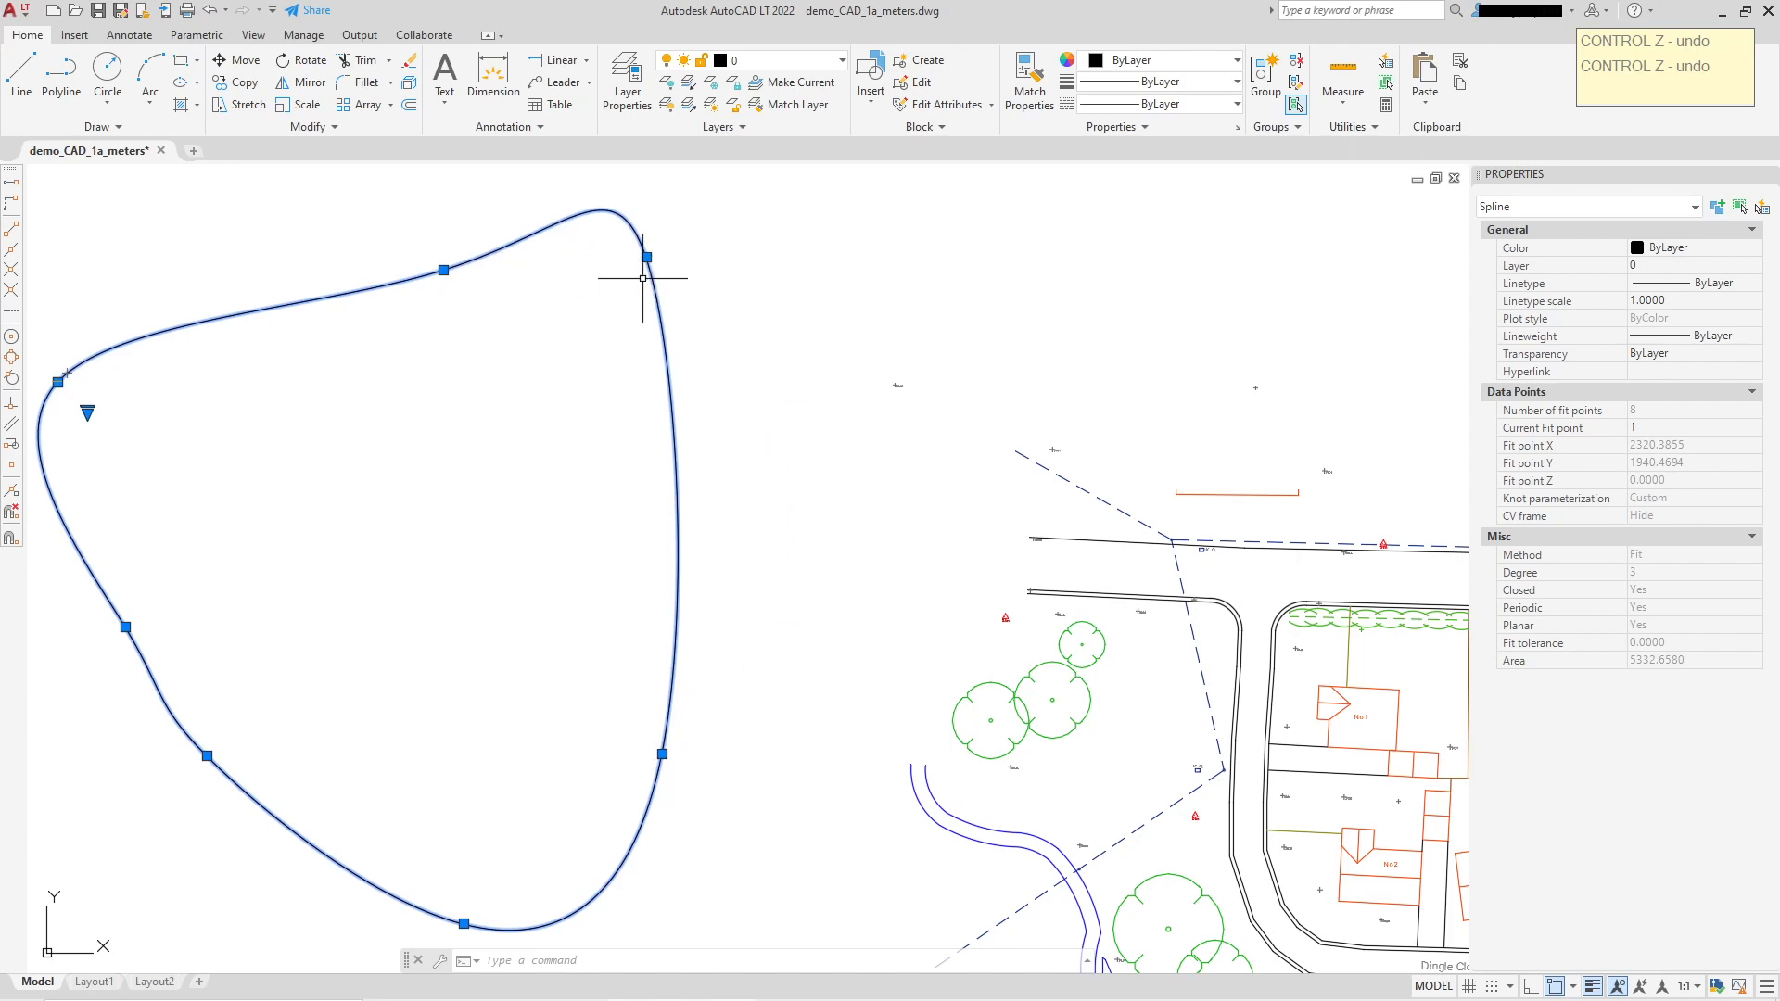
# Step: Move one more fit point up-left to enlarge the spline to area 6041.5128, then deselect it
pyautogui.click(443, 269)
pyautogui.click(264, 227)
pyautogui.scroll(-2, 552, 442)
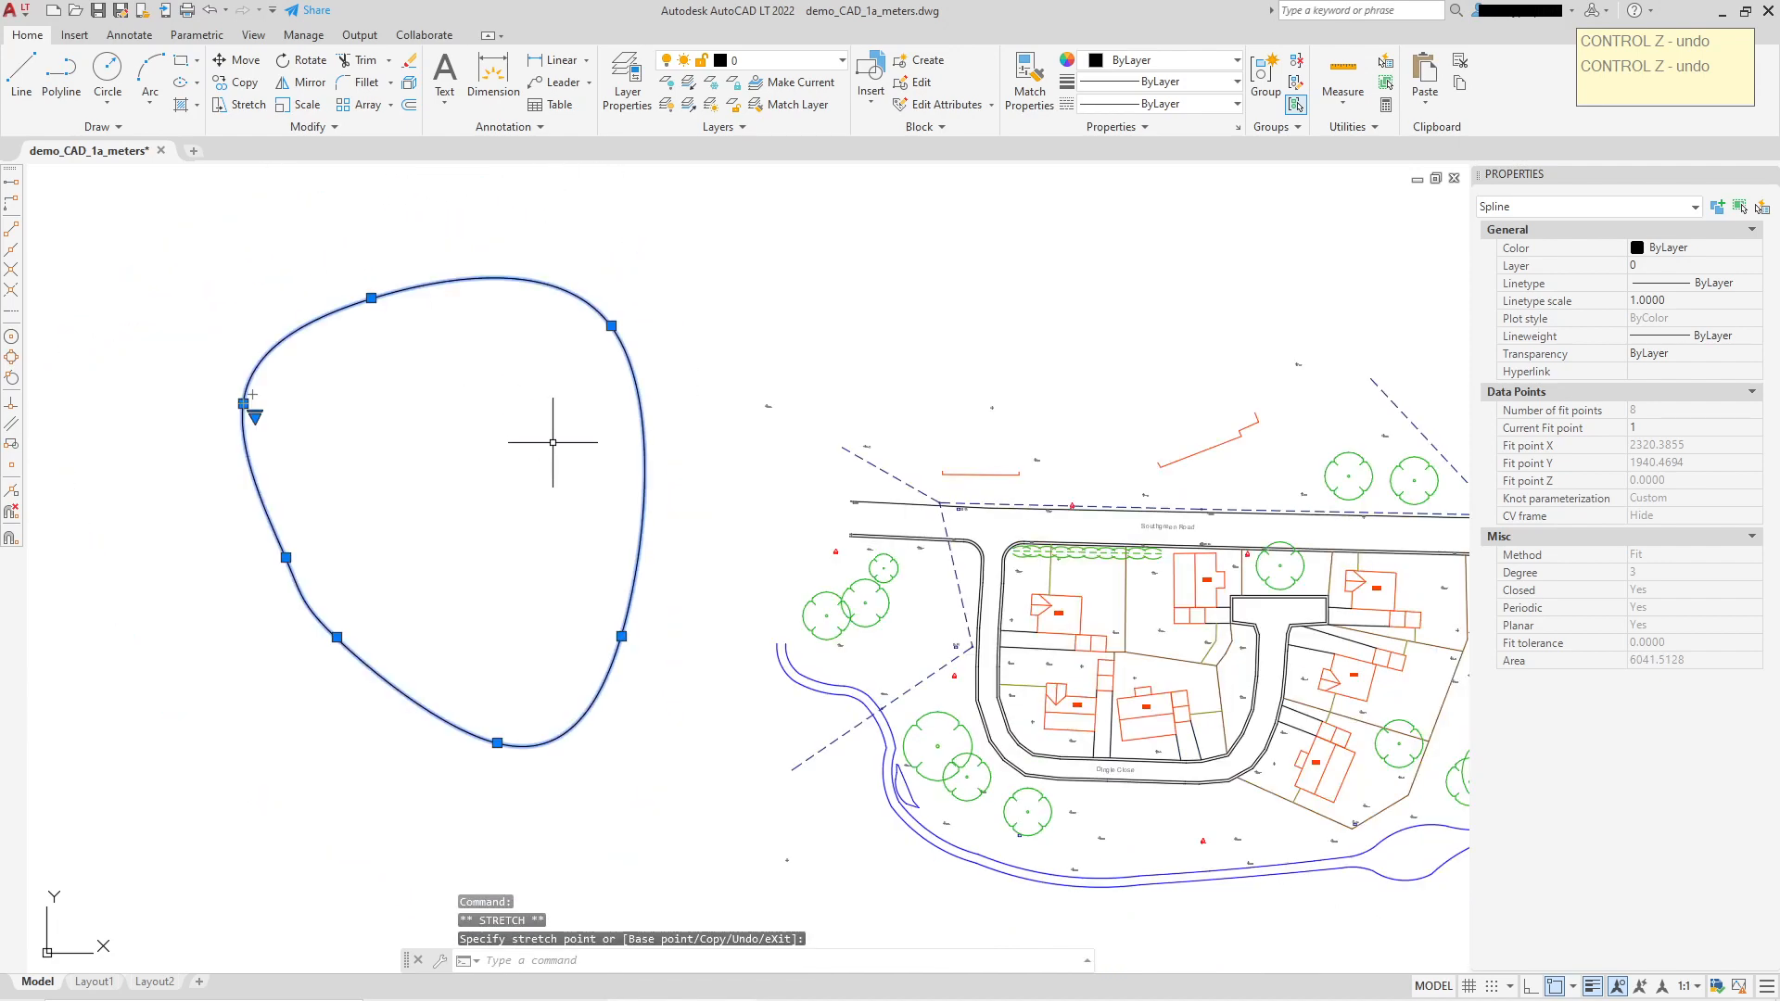
pyautogui.press('Escape')
# Step: Bring the tree symbols west of the houses into view and start a new fit-point spline
pyautogui.scroll(5, 474, 561)
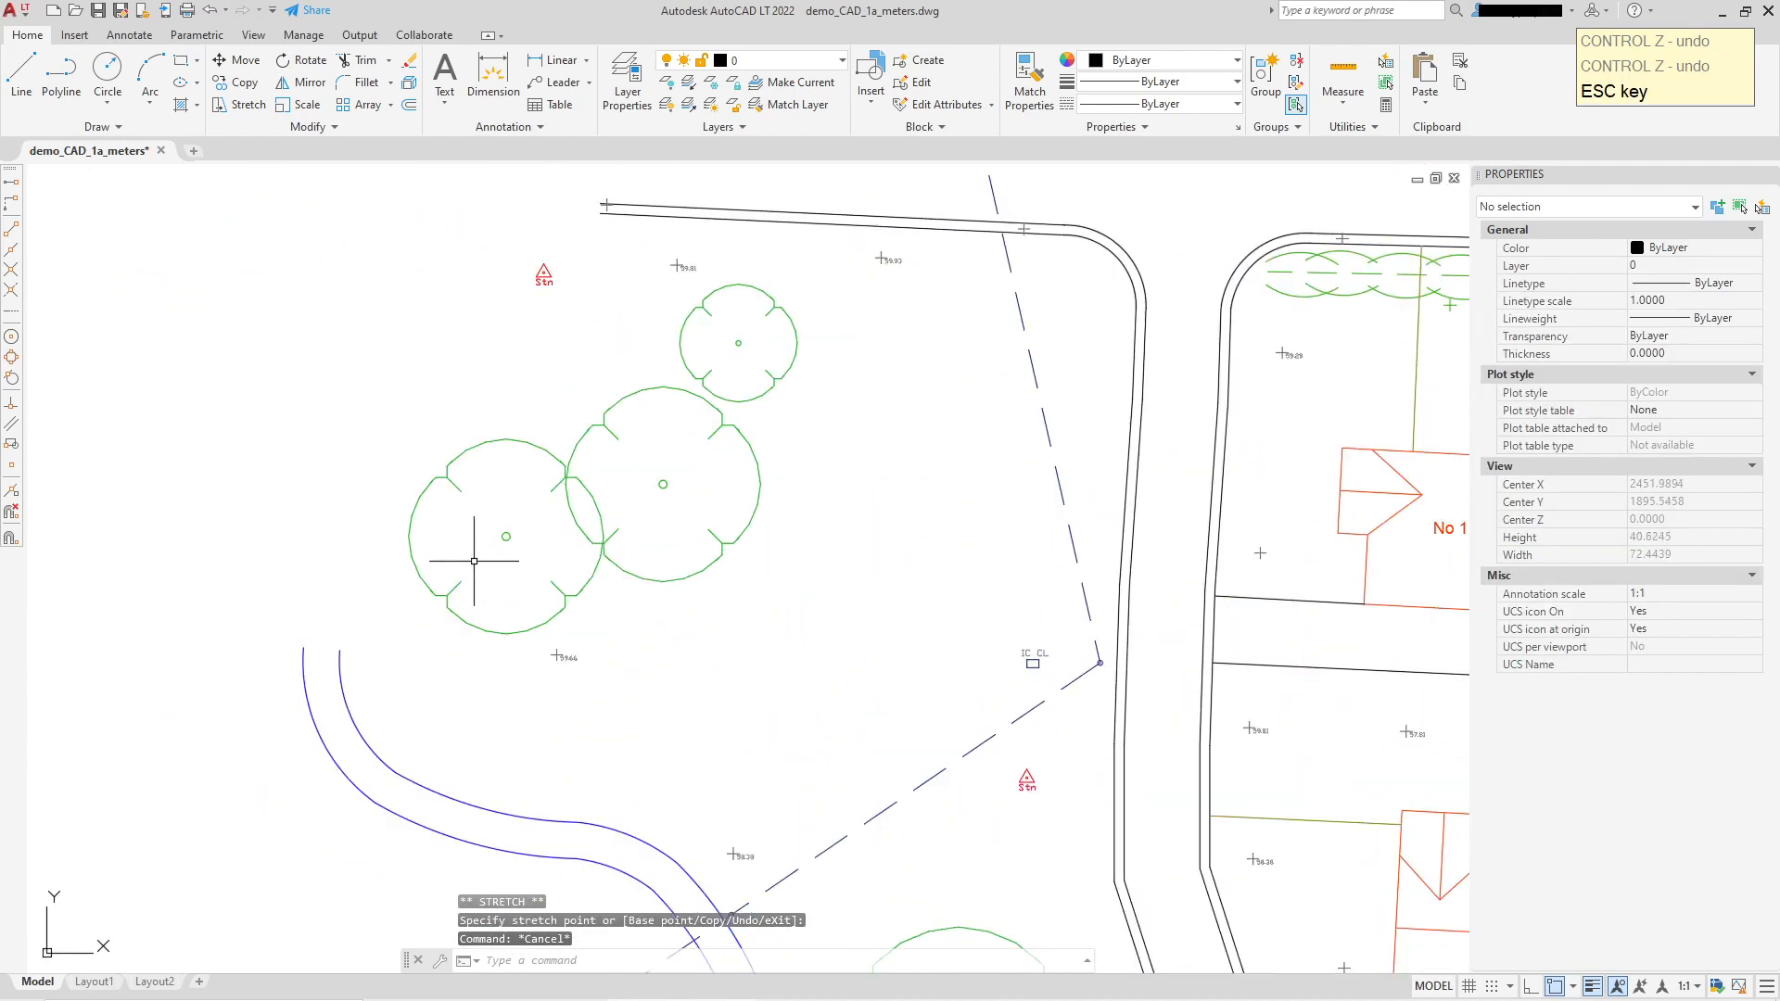
pyautogui.moveTo(473, 561); pyautogui.dragTo(604, 562, button='middle')
pyautogui.scroll(2, 605, 562)
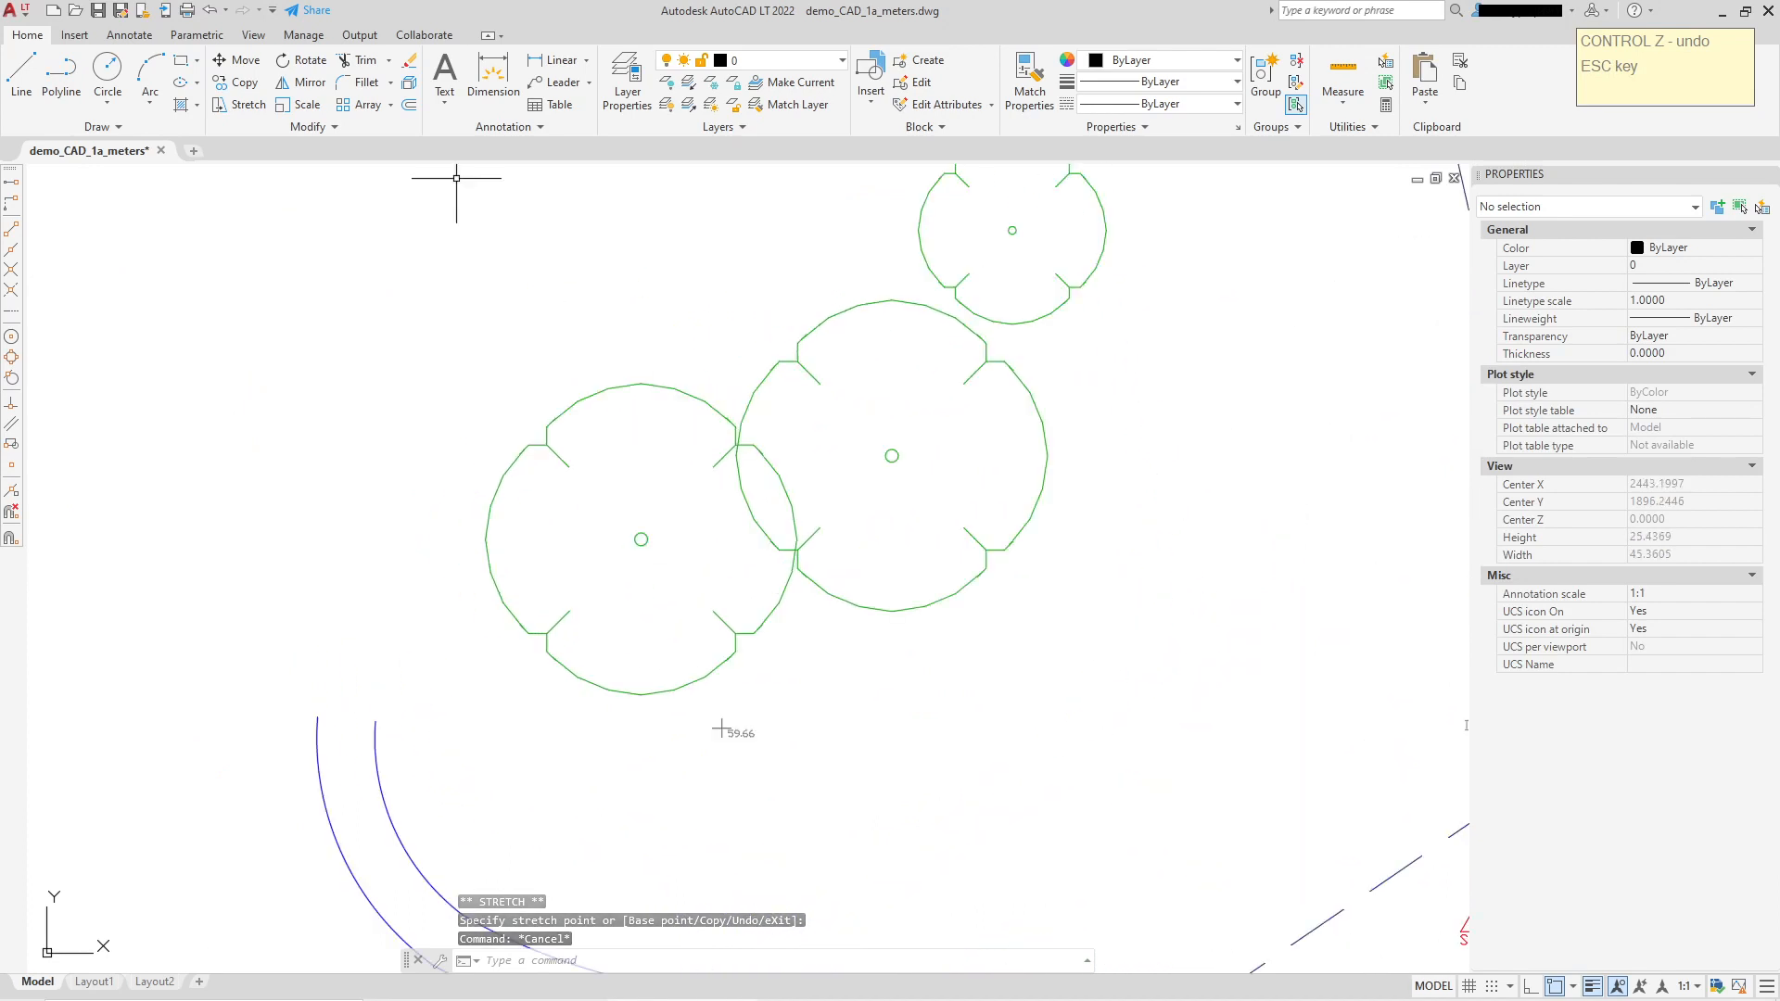
pyautogui.click(98, 126)
pyautogui.click(21, 148)
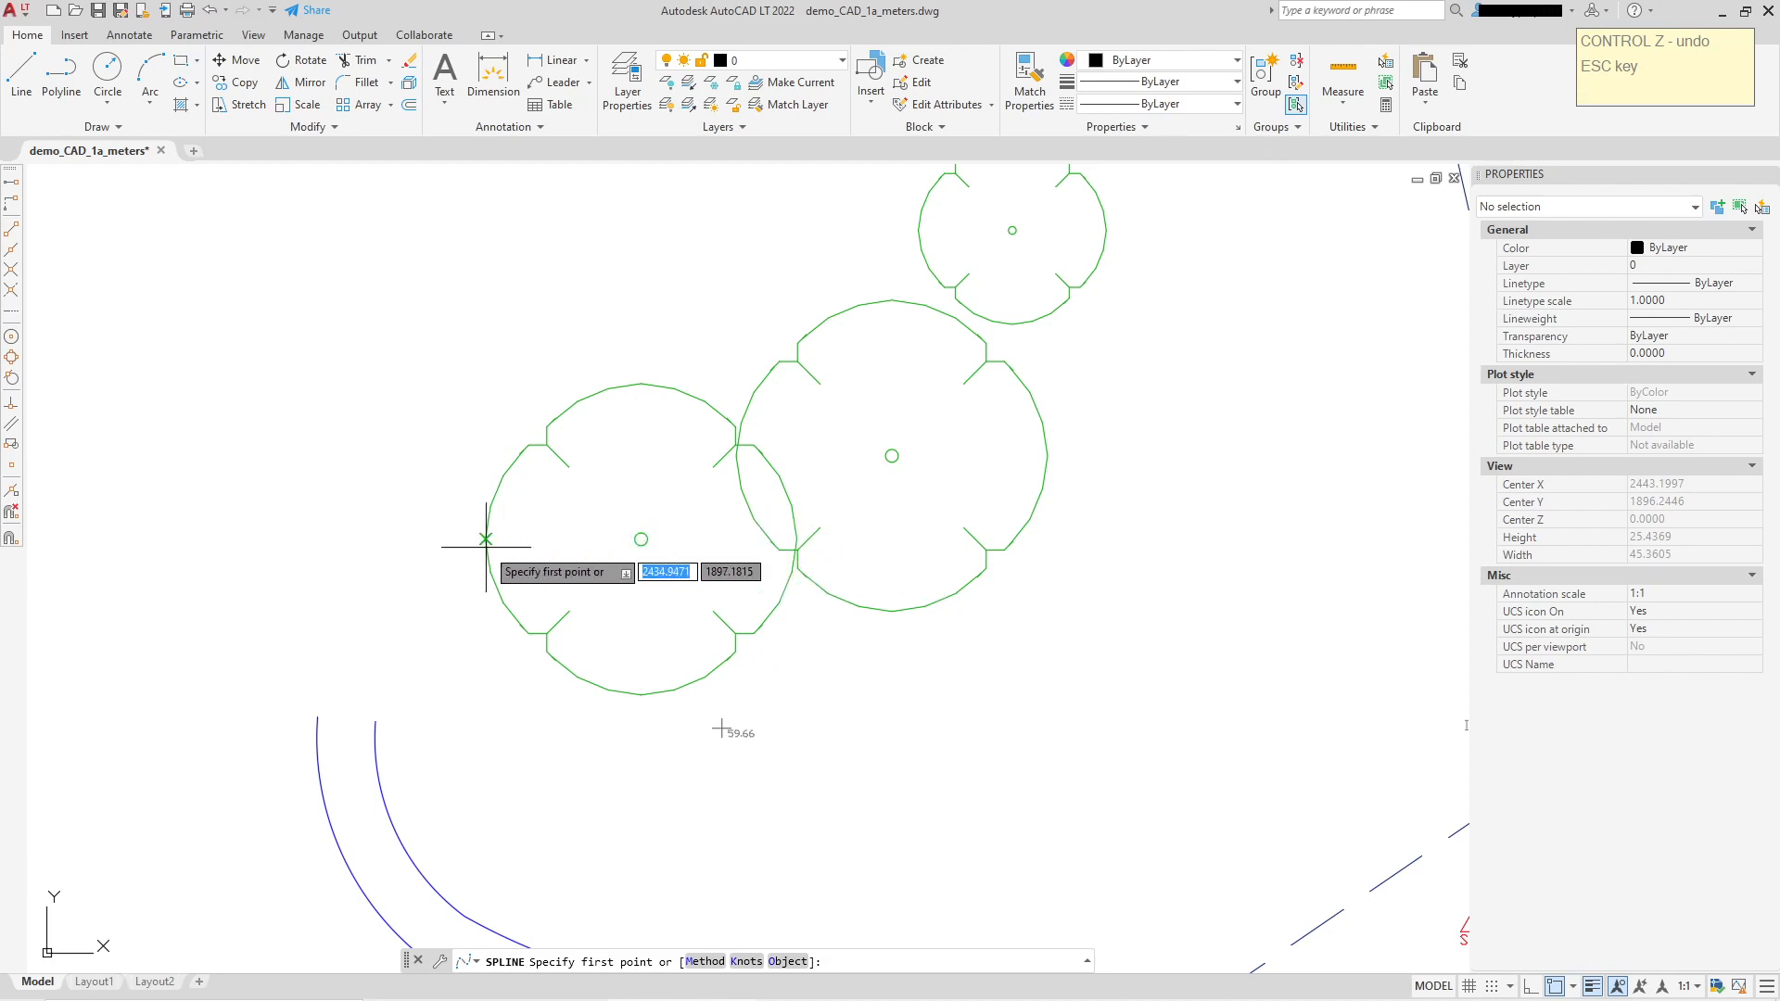
# Step: Loop a closed spline around the left tree symbol with fit points on each side, then select it
pyautogui.click(445, 539)
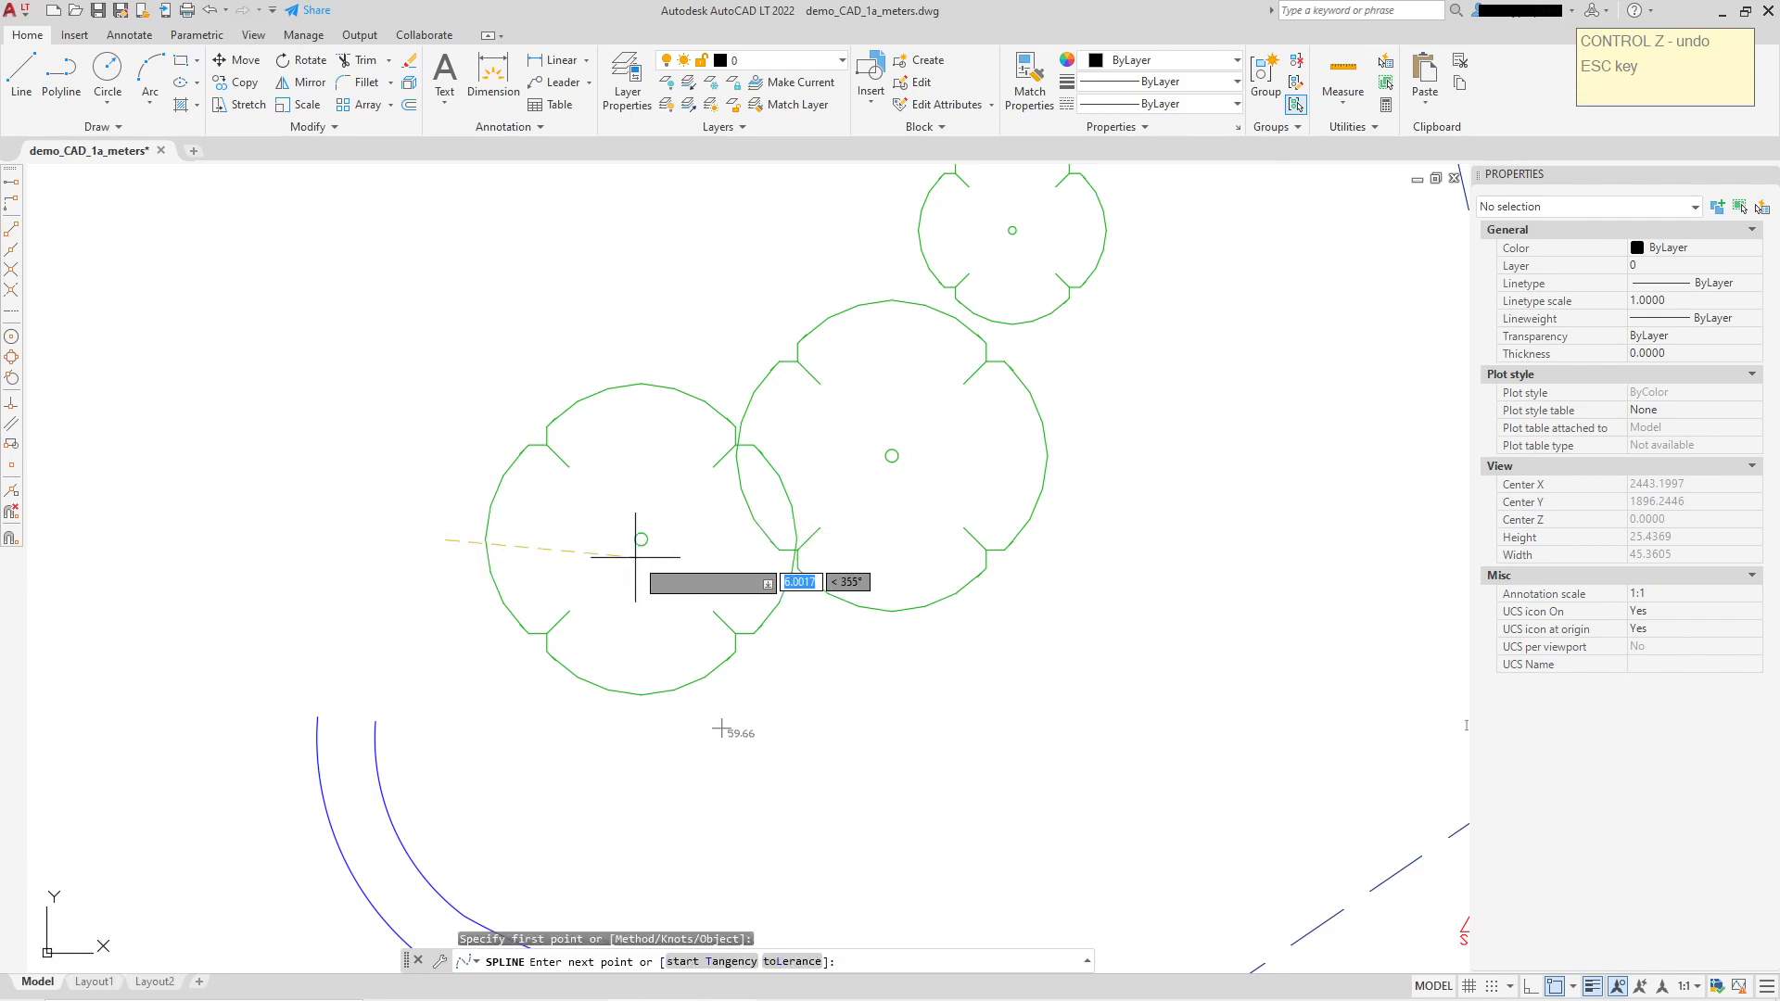
pyautogui.click(642, 339)
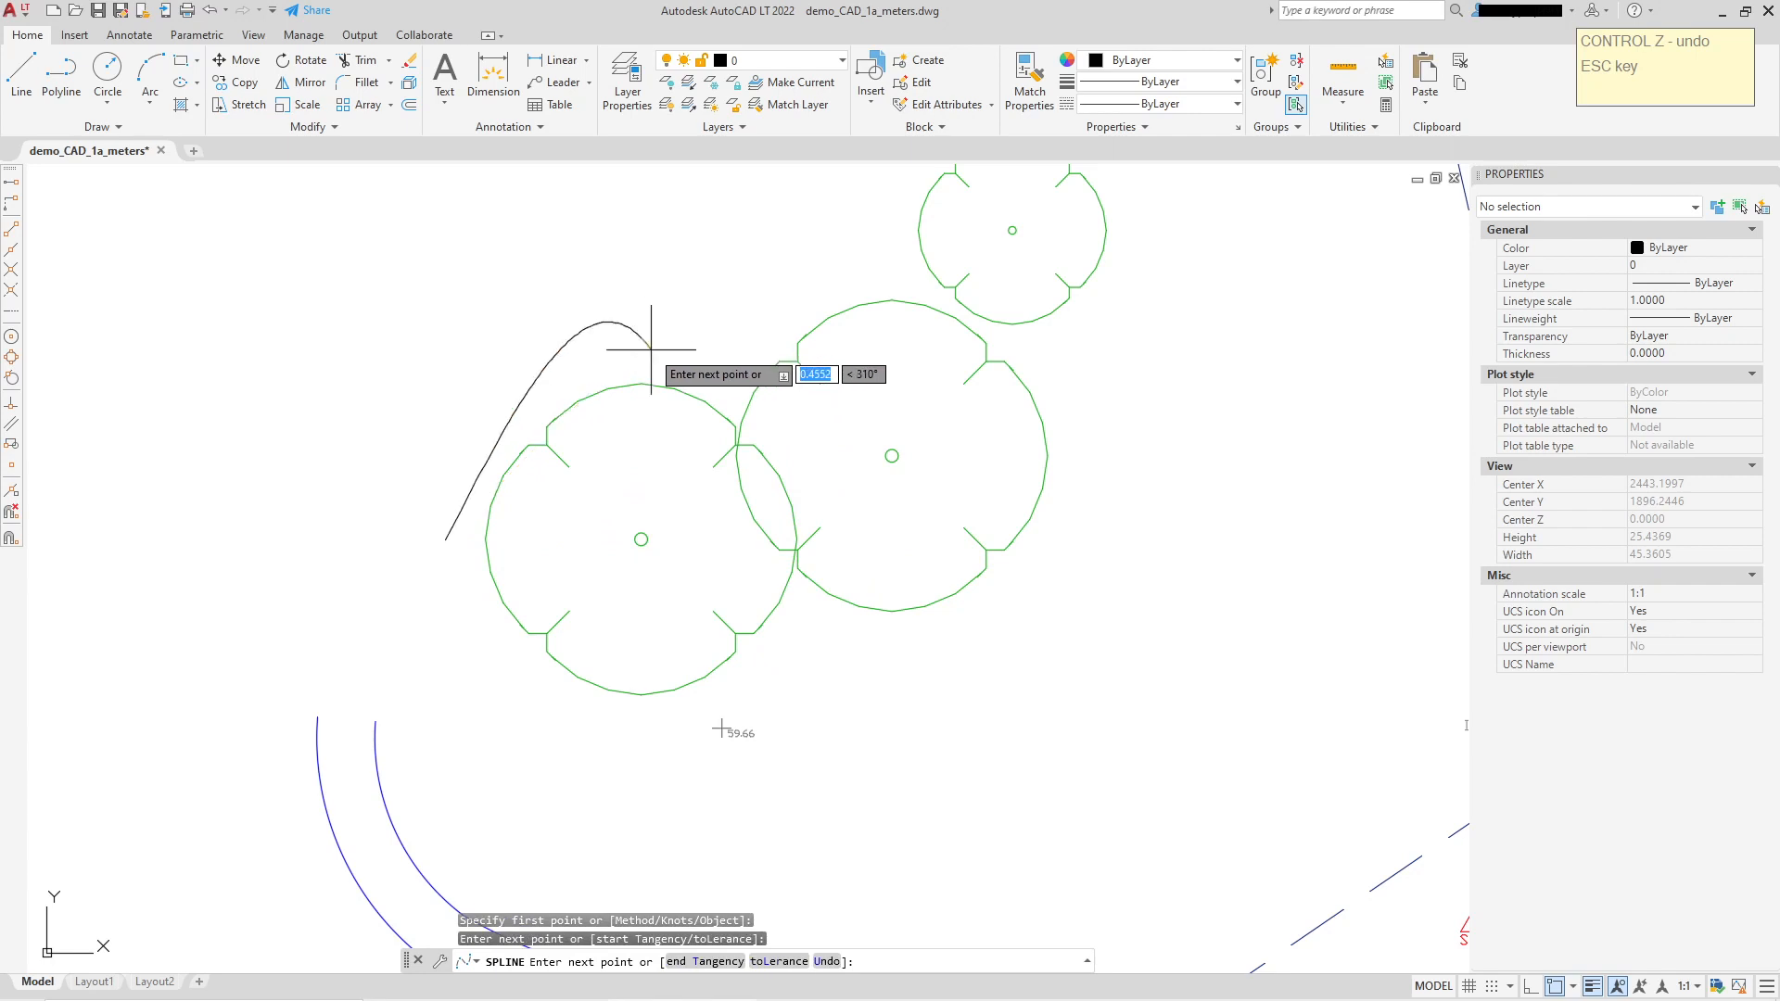
pyautogui.click(726, 538)
pyautogui.click(639, 674)
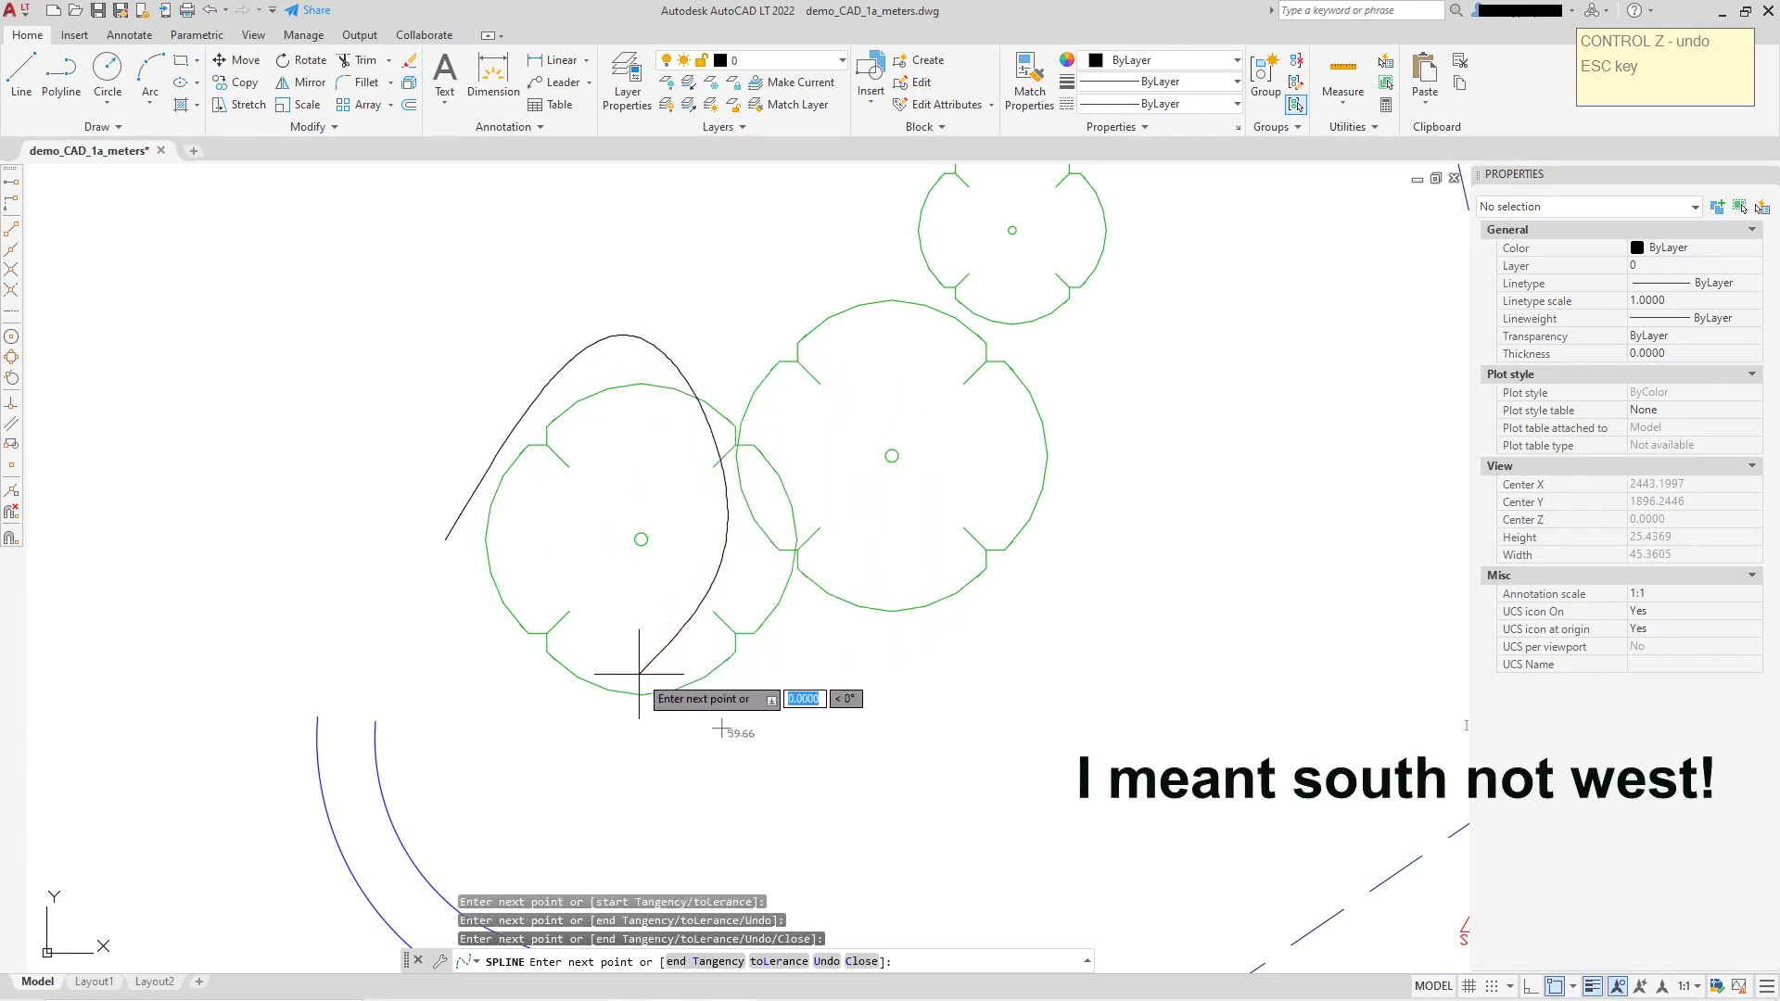
pyautogui.rightClick(639, 674)
pyautogui.click(783, 767)
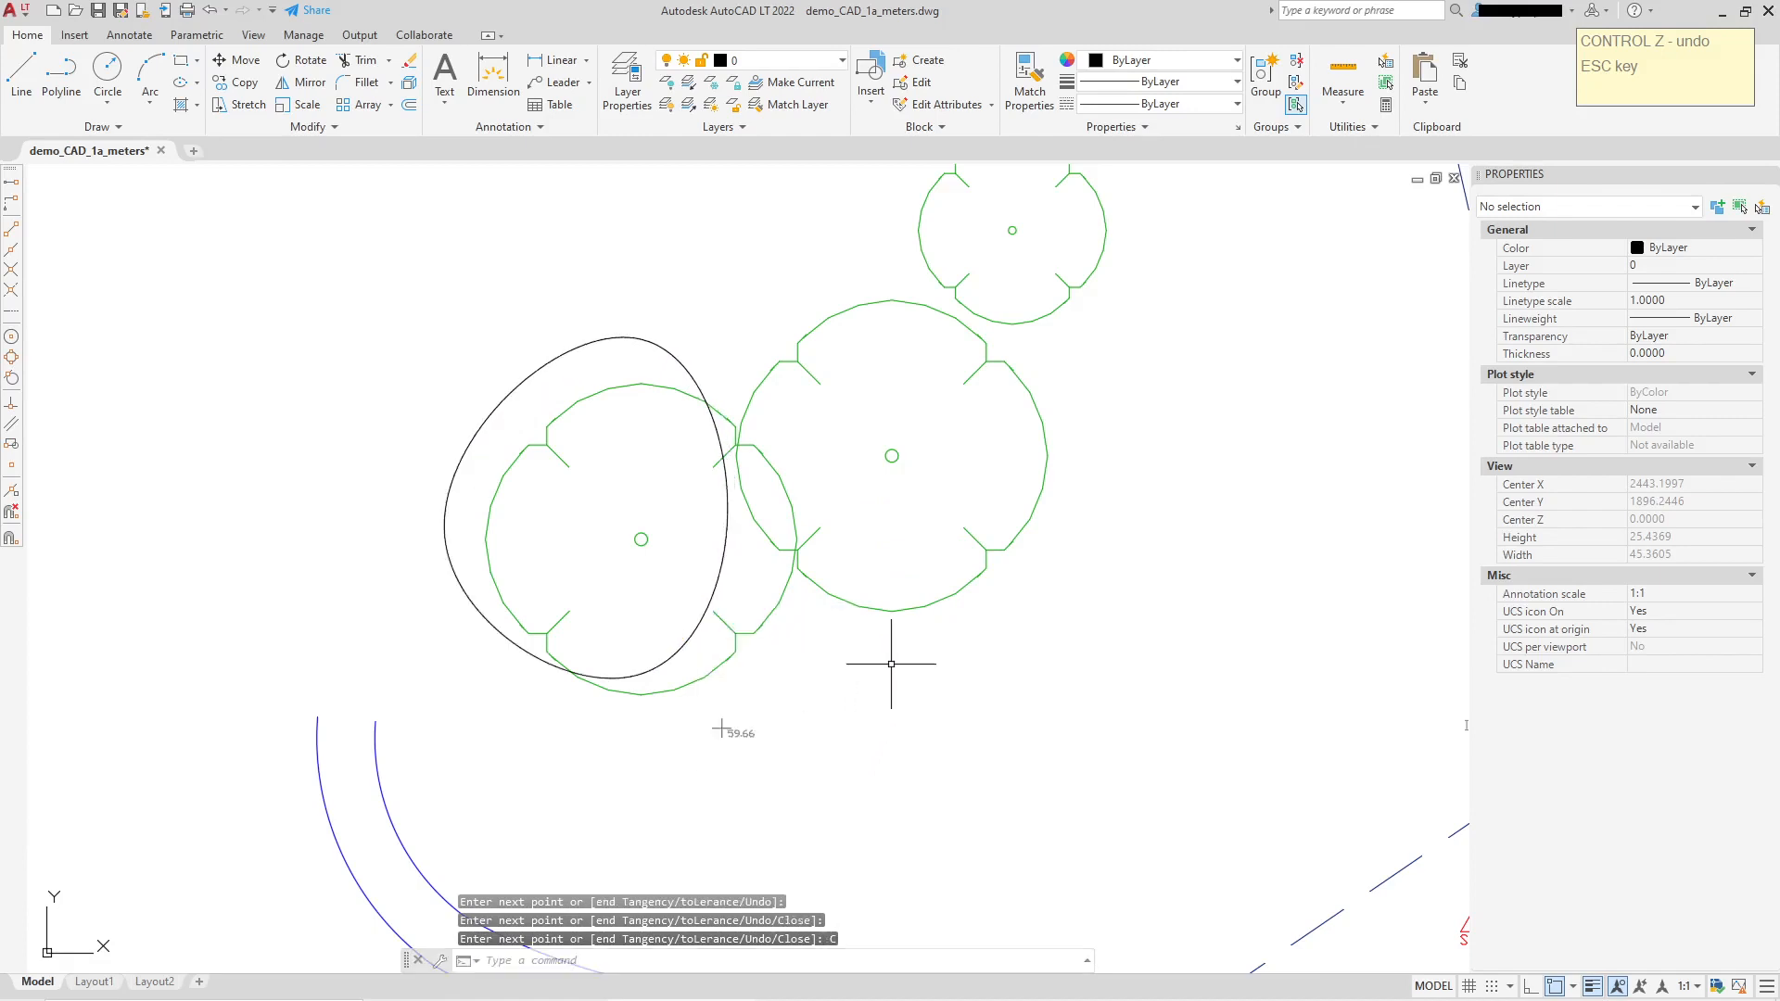
pyautogui.click(710, 611)
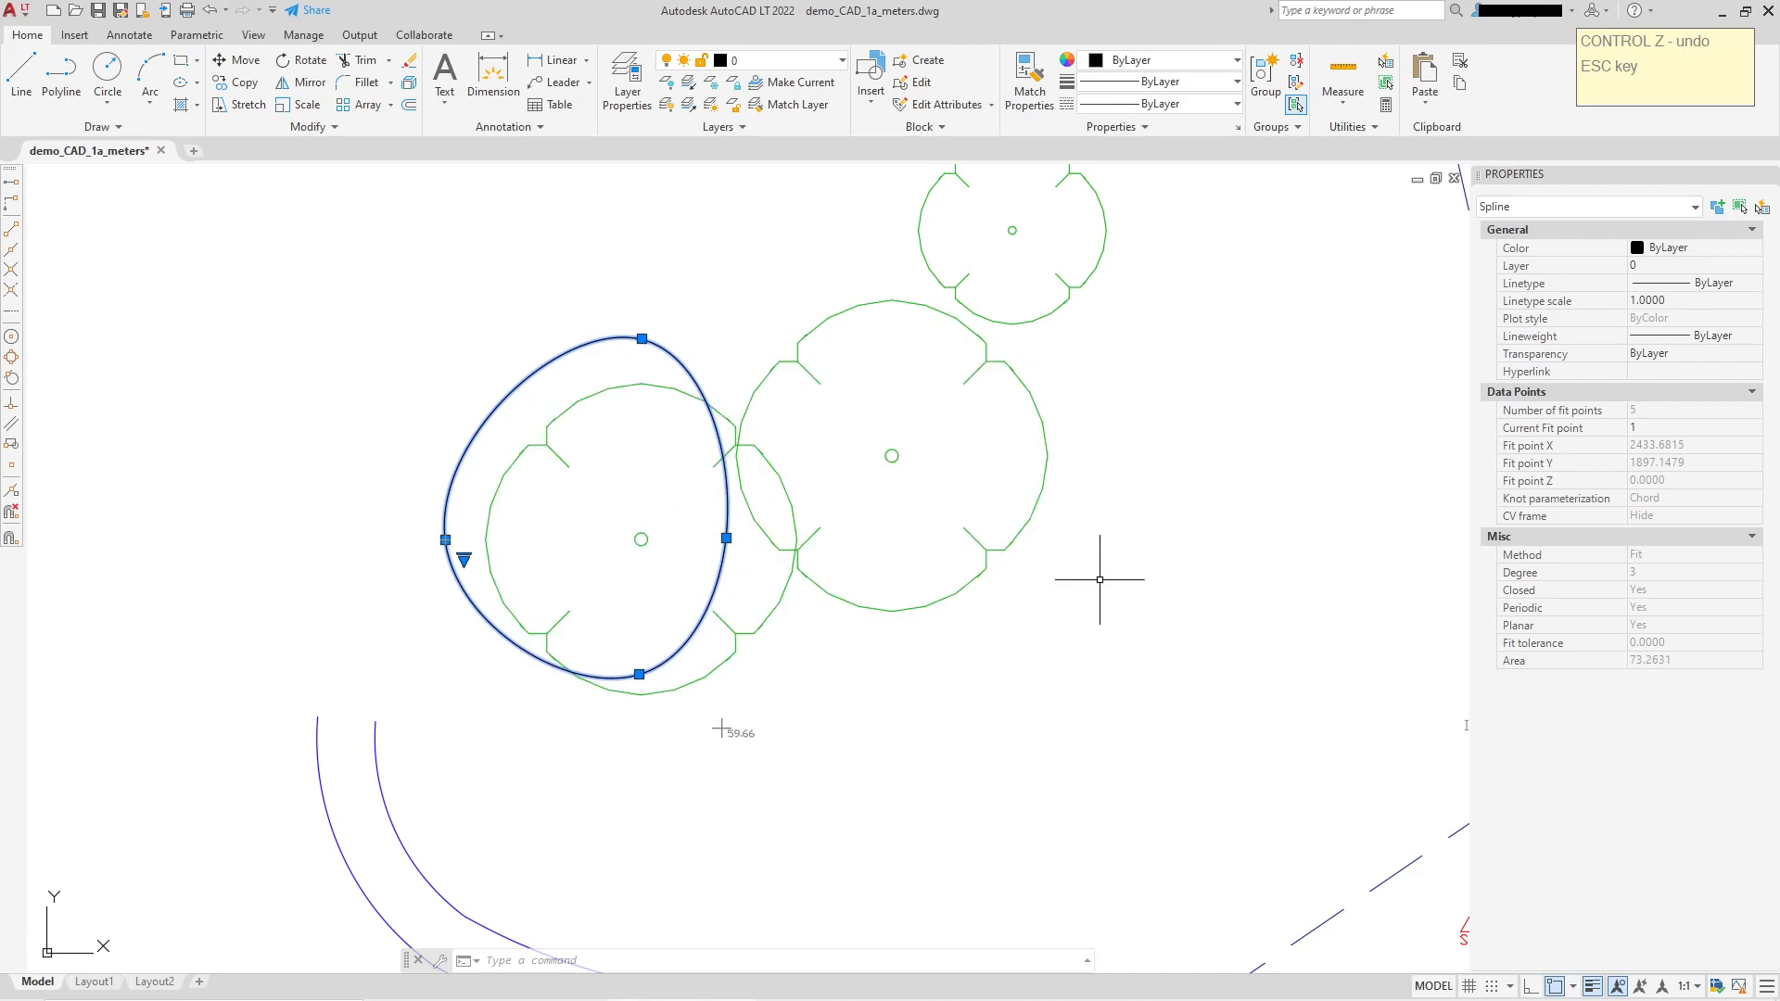
# Step: Pan to house No 5 and start a boundary polyline on the road line, placing vertices downward
pyautogui.press('Escape')
pyautogui.press('Escape')
pyautogui.scroll(-7, 1099, 579)
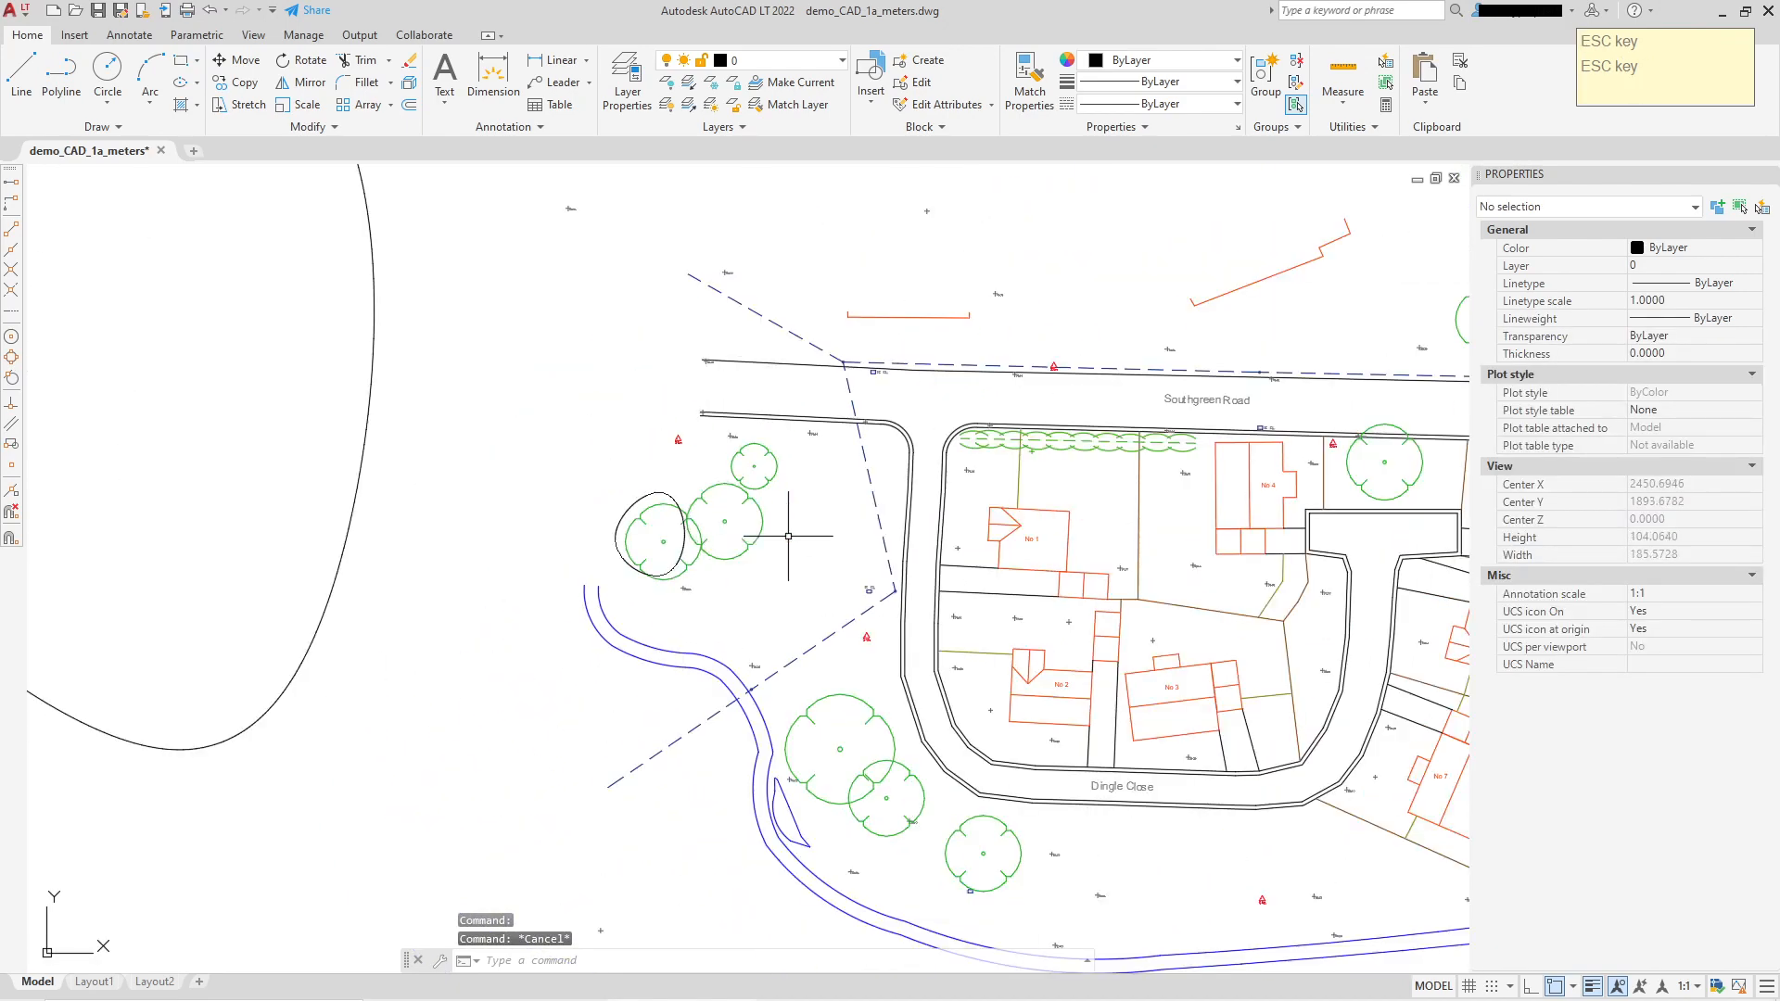
pyautogui.moveTo(788, 536); pyautogui.dragTo(508, 557, button='middle')
pyautogui.moveTo(1121, 553); pyautogui.dragTo(1024, 502, button='middle')
pyautogui.scroll(3, 1028, 476)
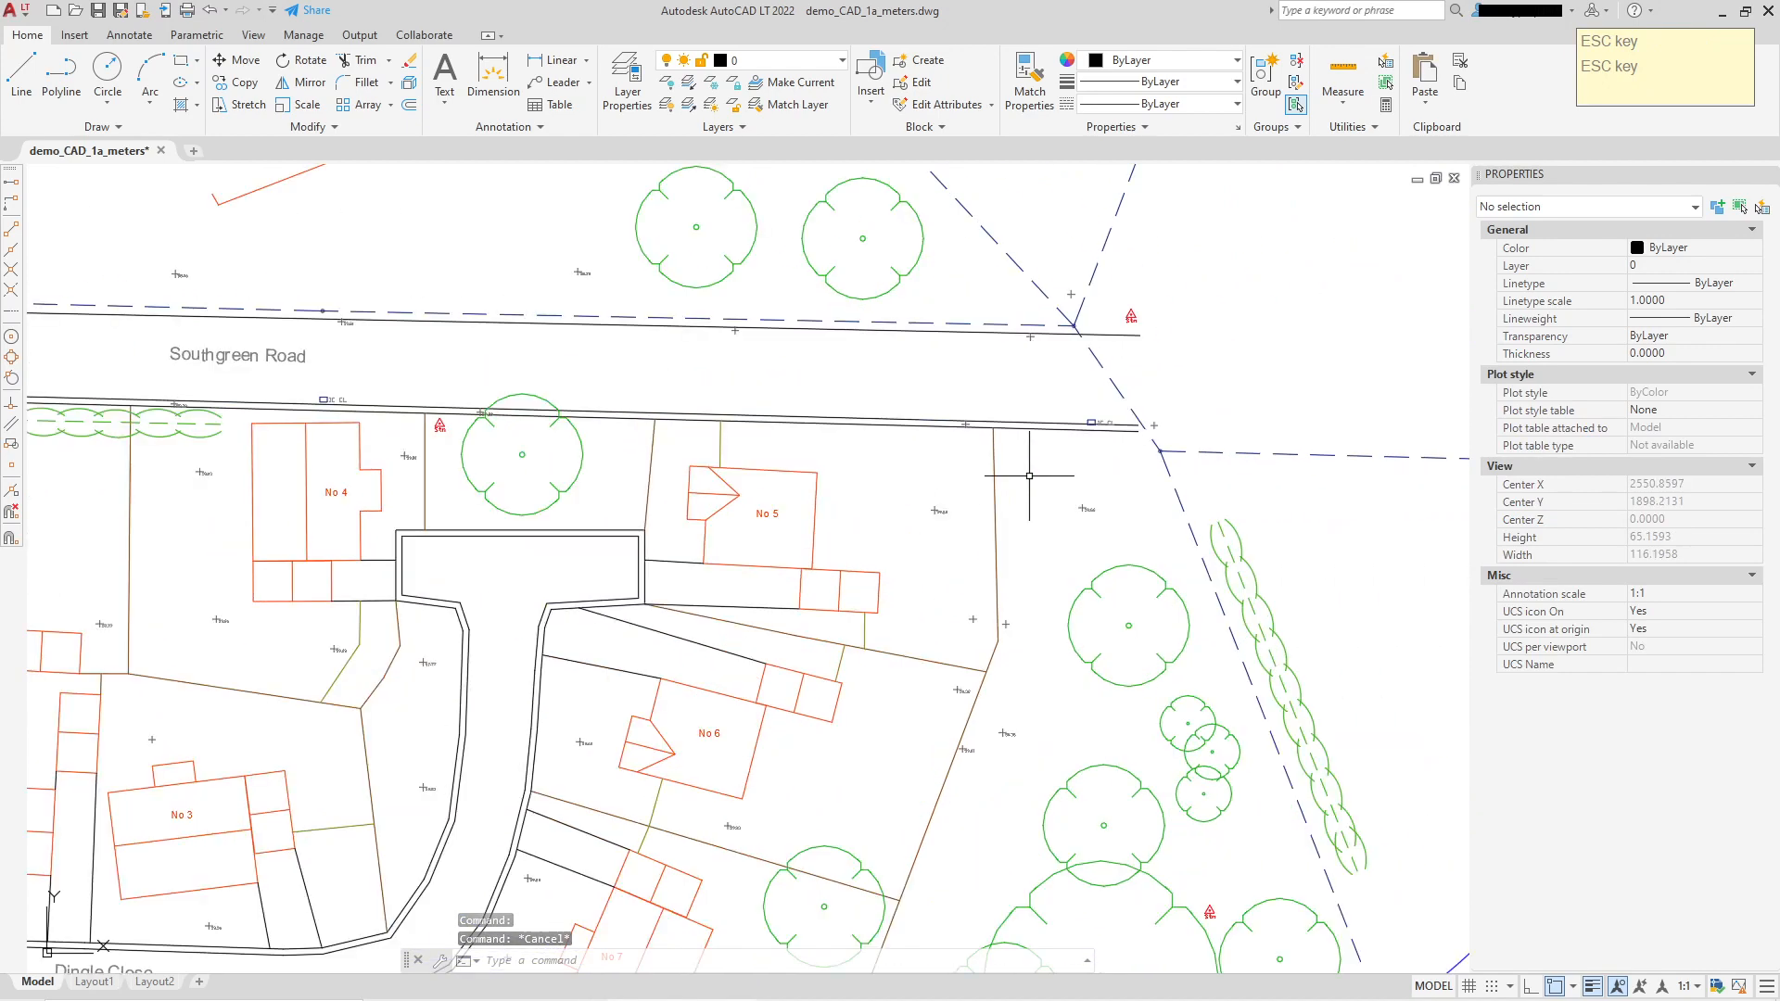
pyautogui.scroll(3, 1028, 476)
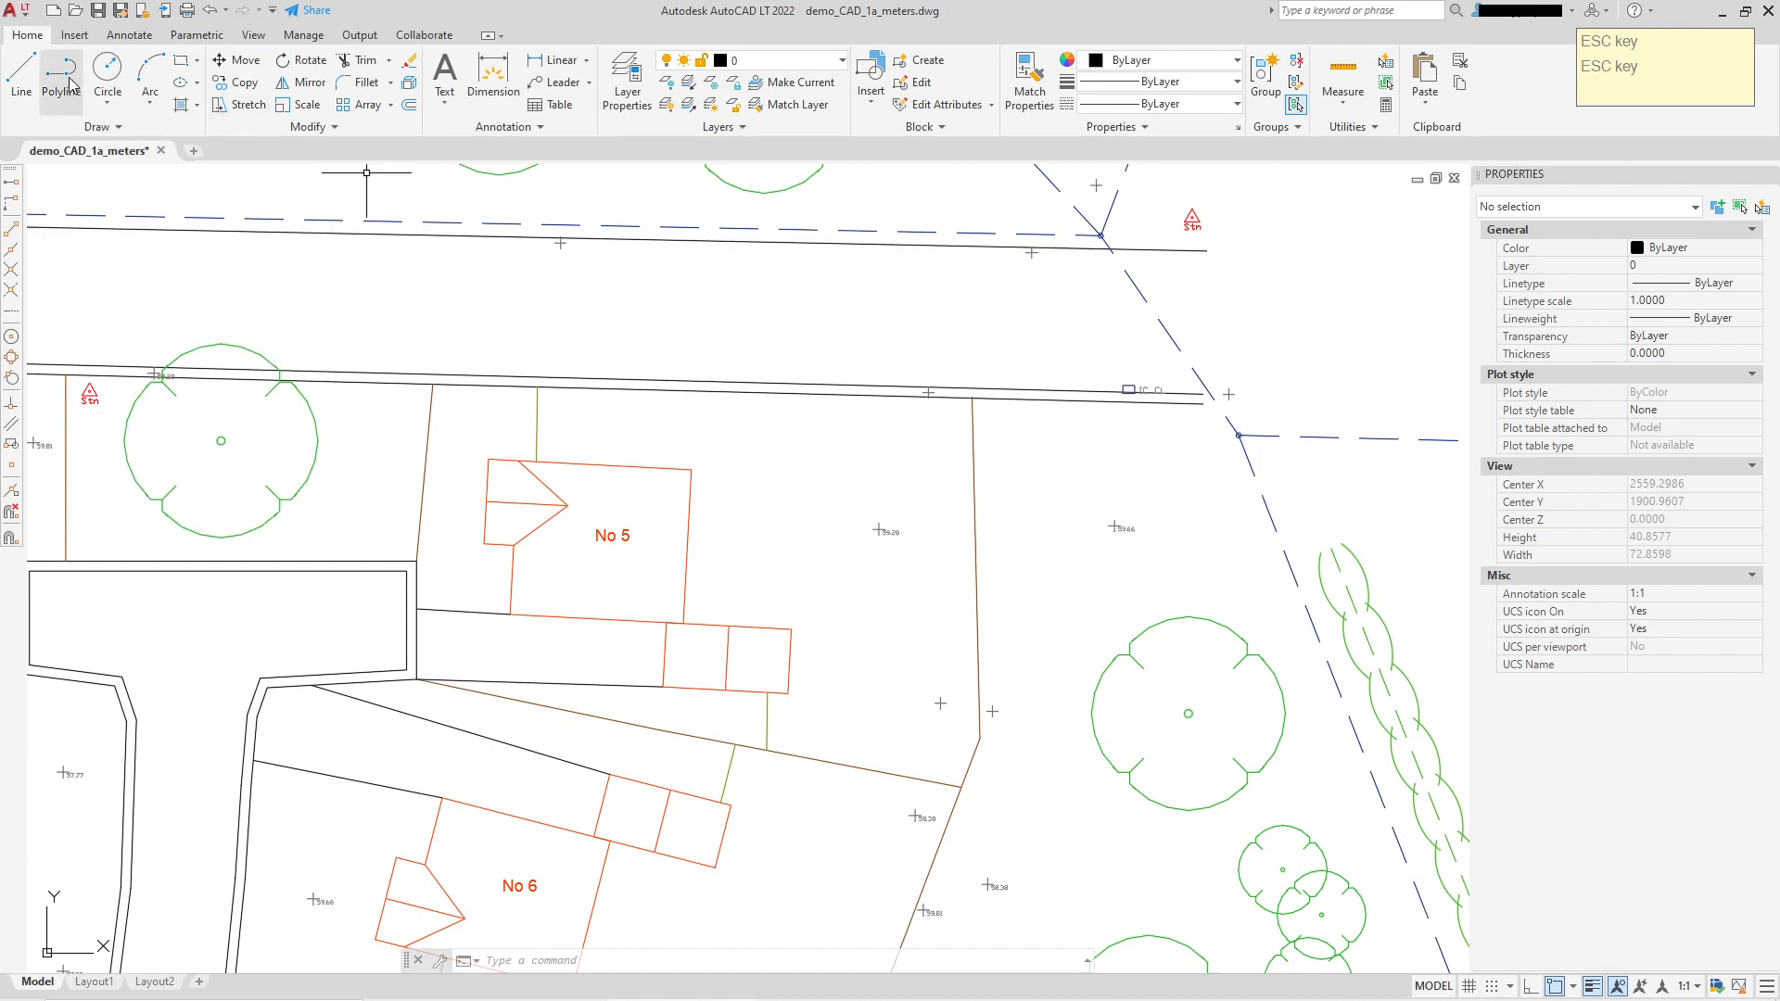
pyautogui.click(870, 395)
pyautogui.scroll(2, 882, 454)
pyautogui.click(845, 461)
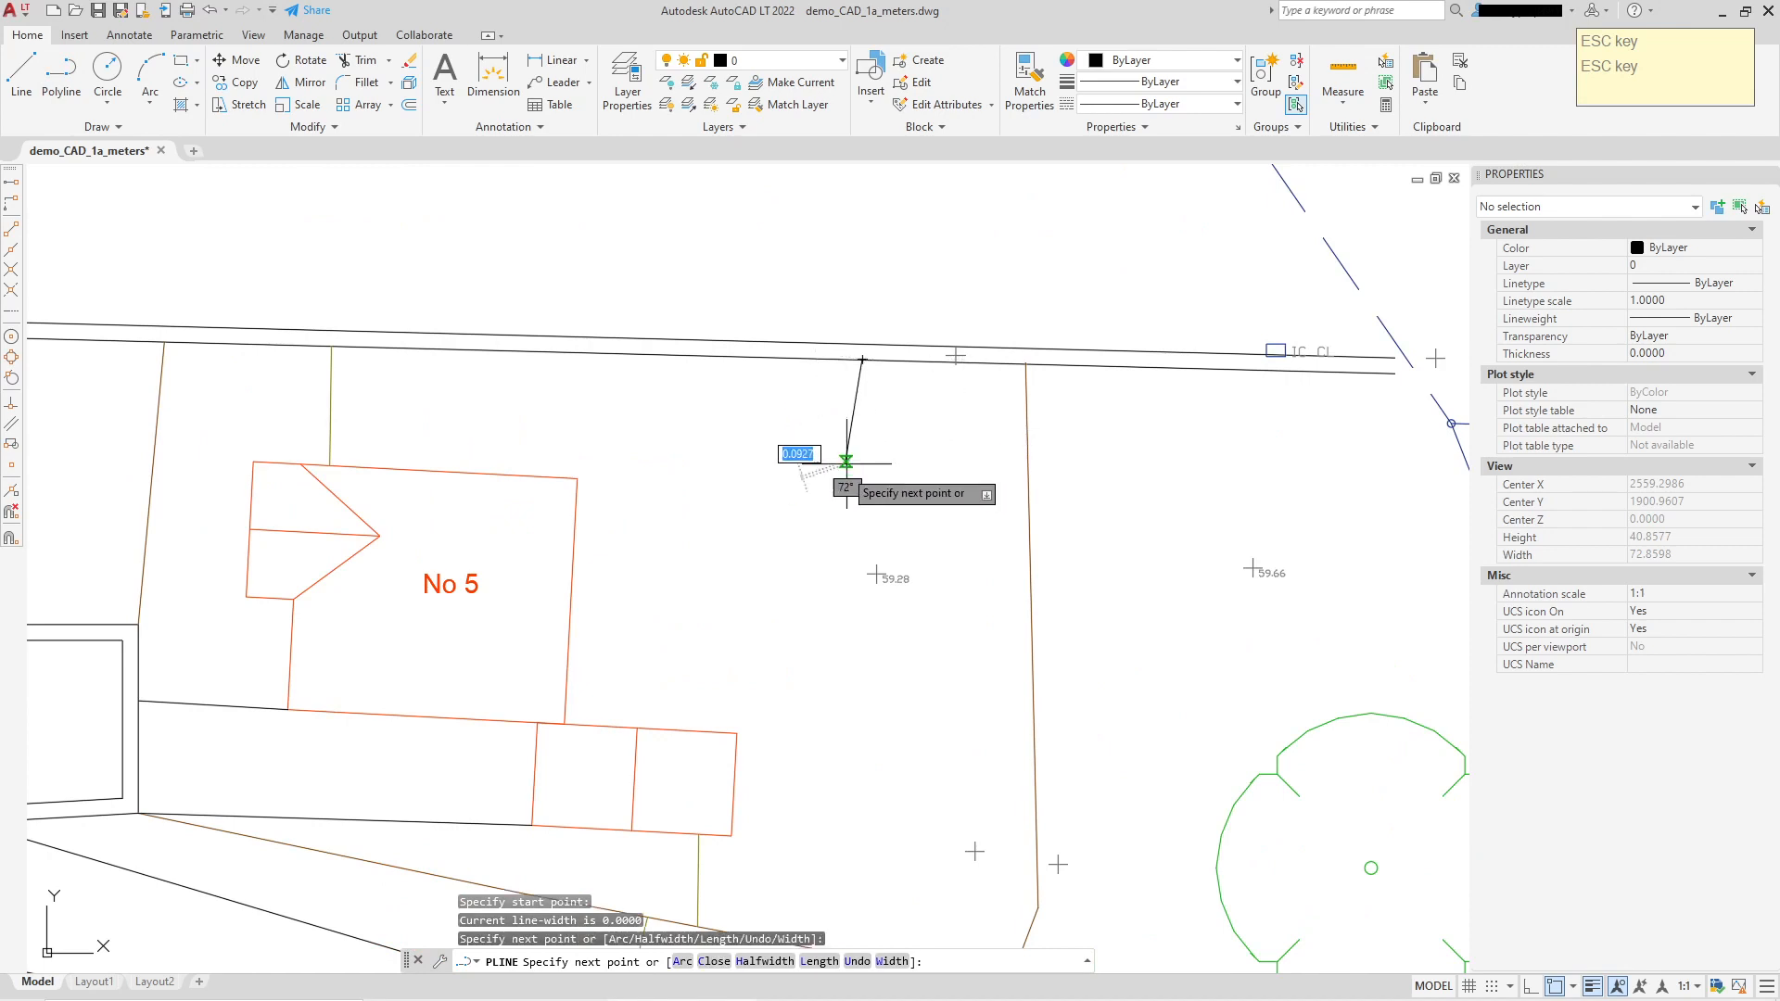
pyautogui.click(789, 550)
pyautogui.click(795, 584)
pyautogui.click(830, 638)
pyautogui.click(869, 681)
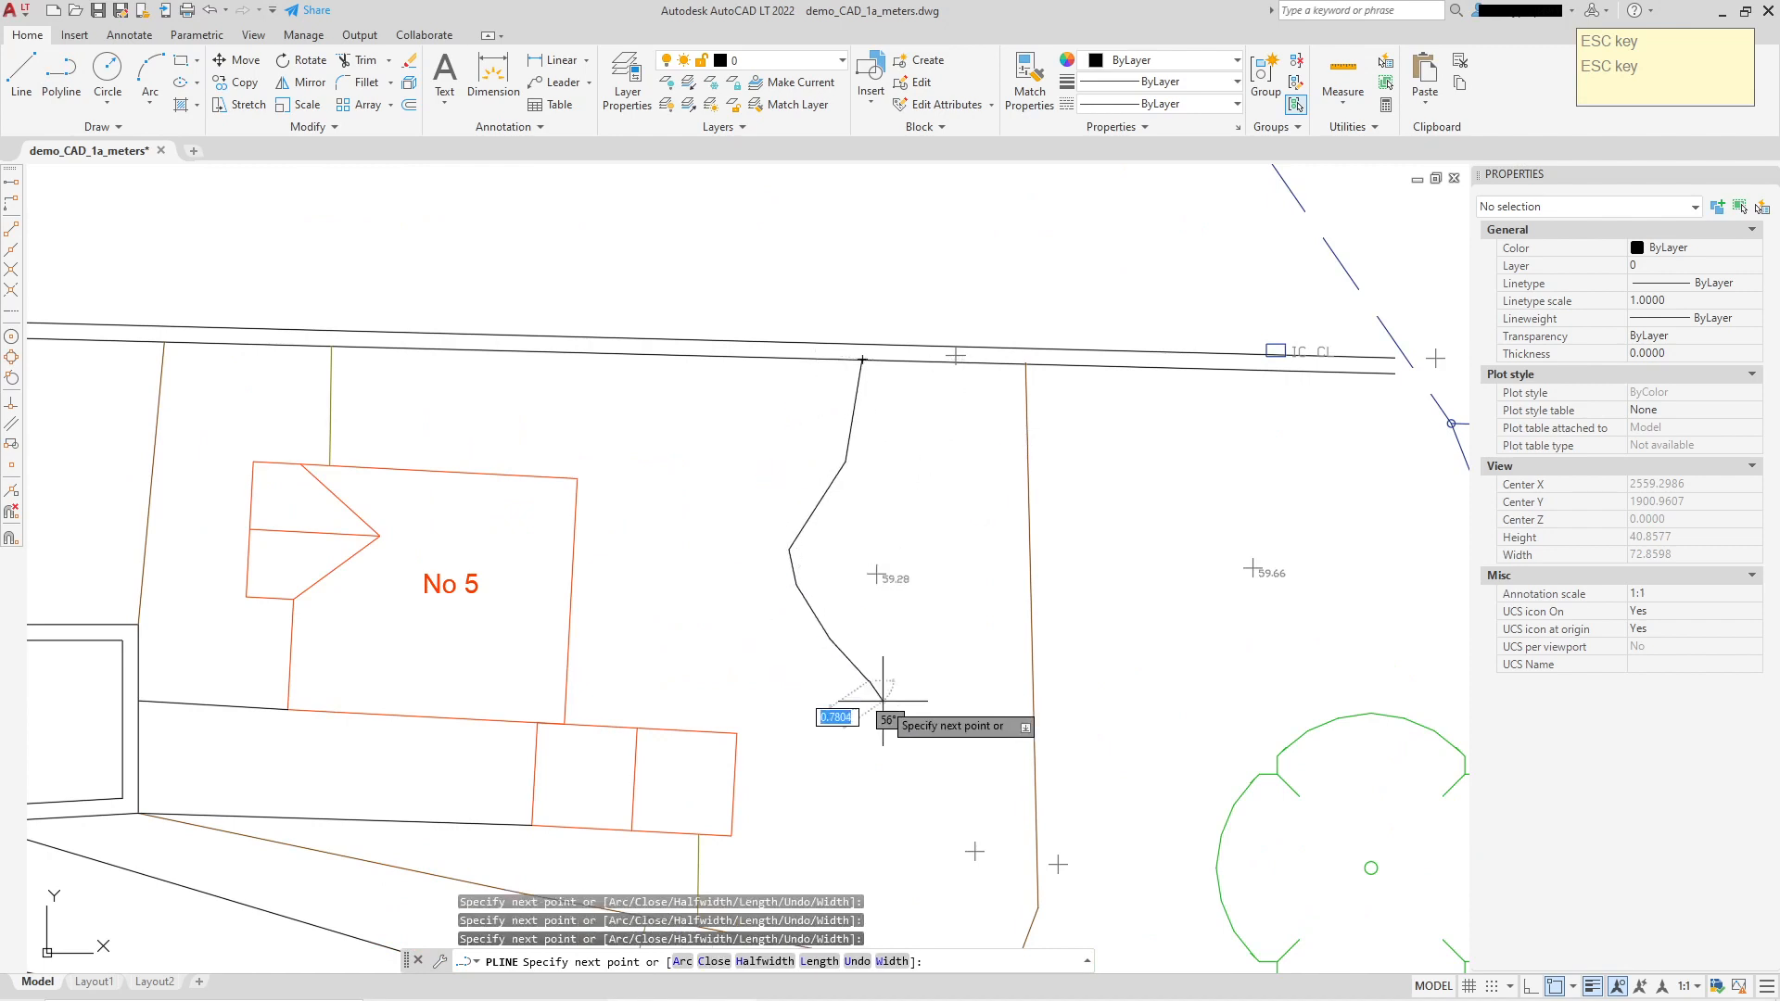
pyautogui.click(902, 729)
pyautogui.click(919, 799)
# Step: Continue the boundary down to the brown lot line, finish the polyline, and select it
pyautogui.moveTo(917, 839); pyautogui.dragTo(896, 598, button='middle')
pyautogui.click(896, 598)
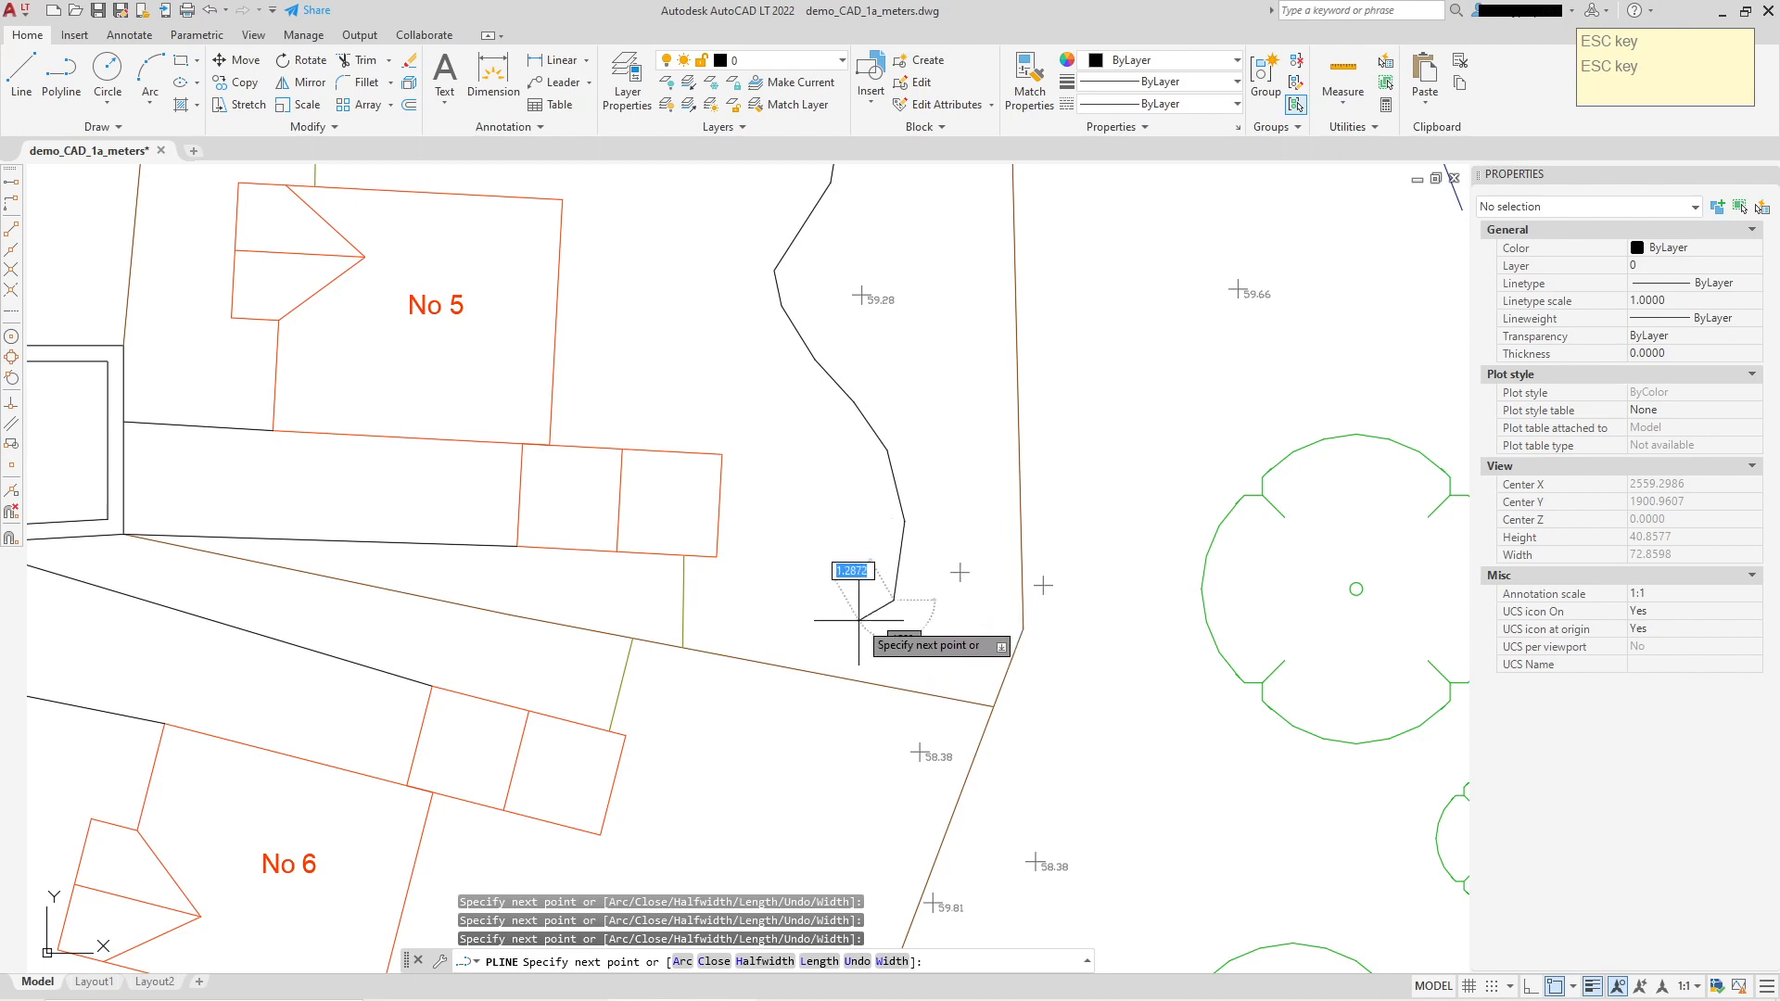
pyautogui.click(816, 641)
pyautogui.click(808, 664)
pyautogui.rightClick(905, 649)
pyautogui.click(948, 666)
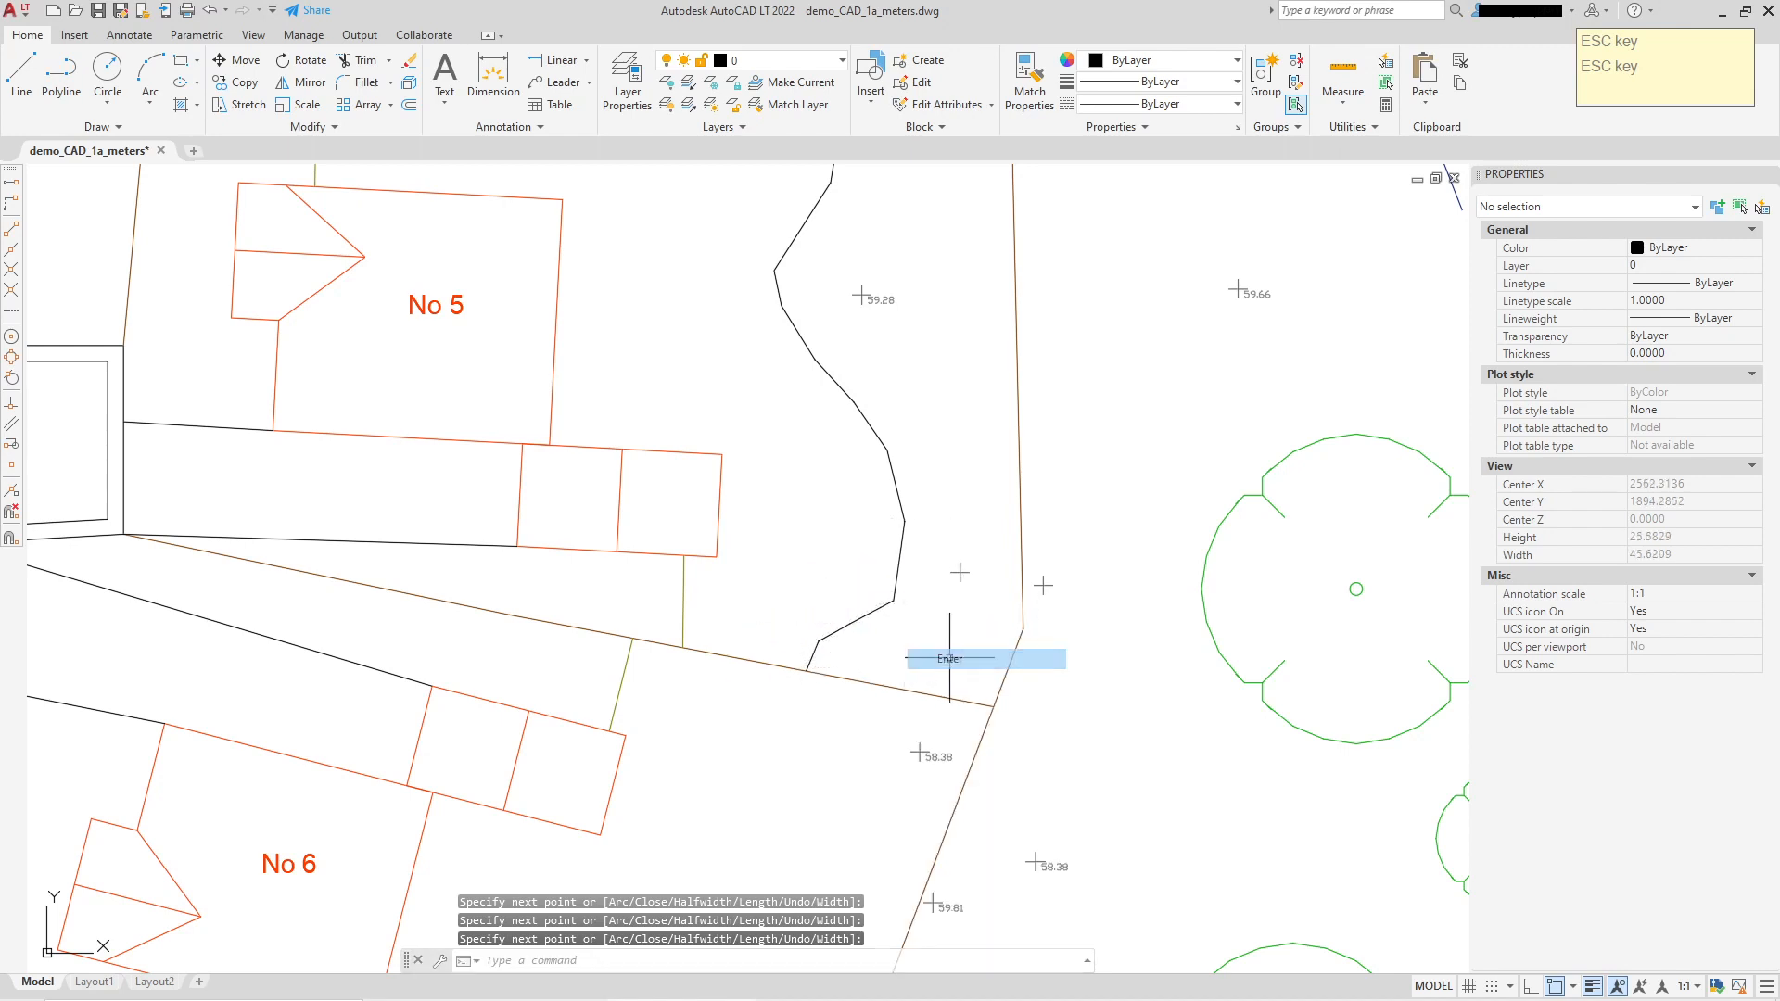
pyautogui.scroll(-4, 1019, 562)
pyautogui.scroll(2, 880, 368)
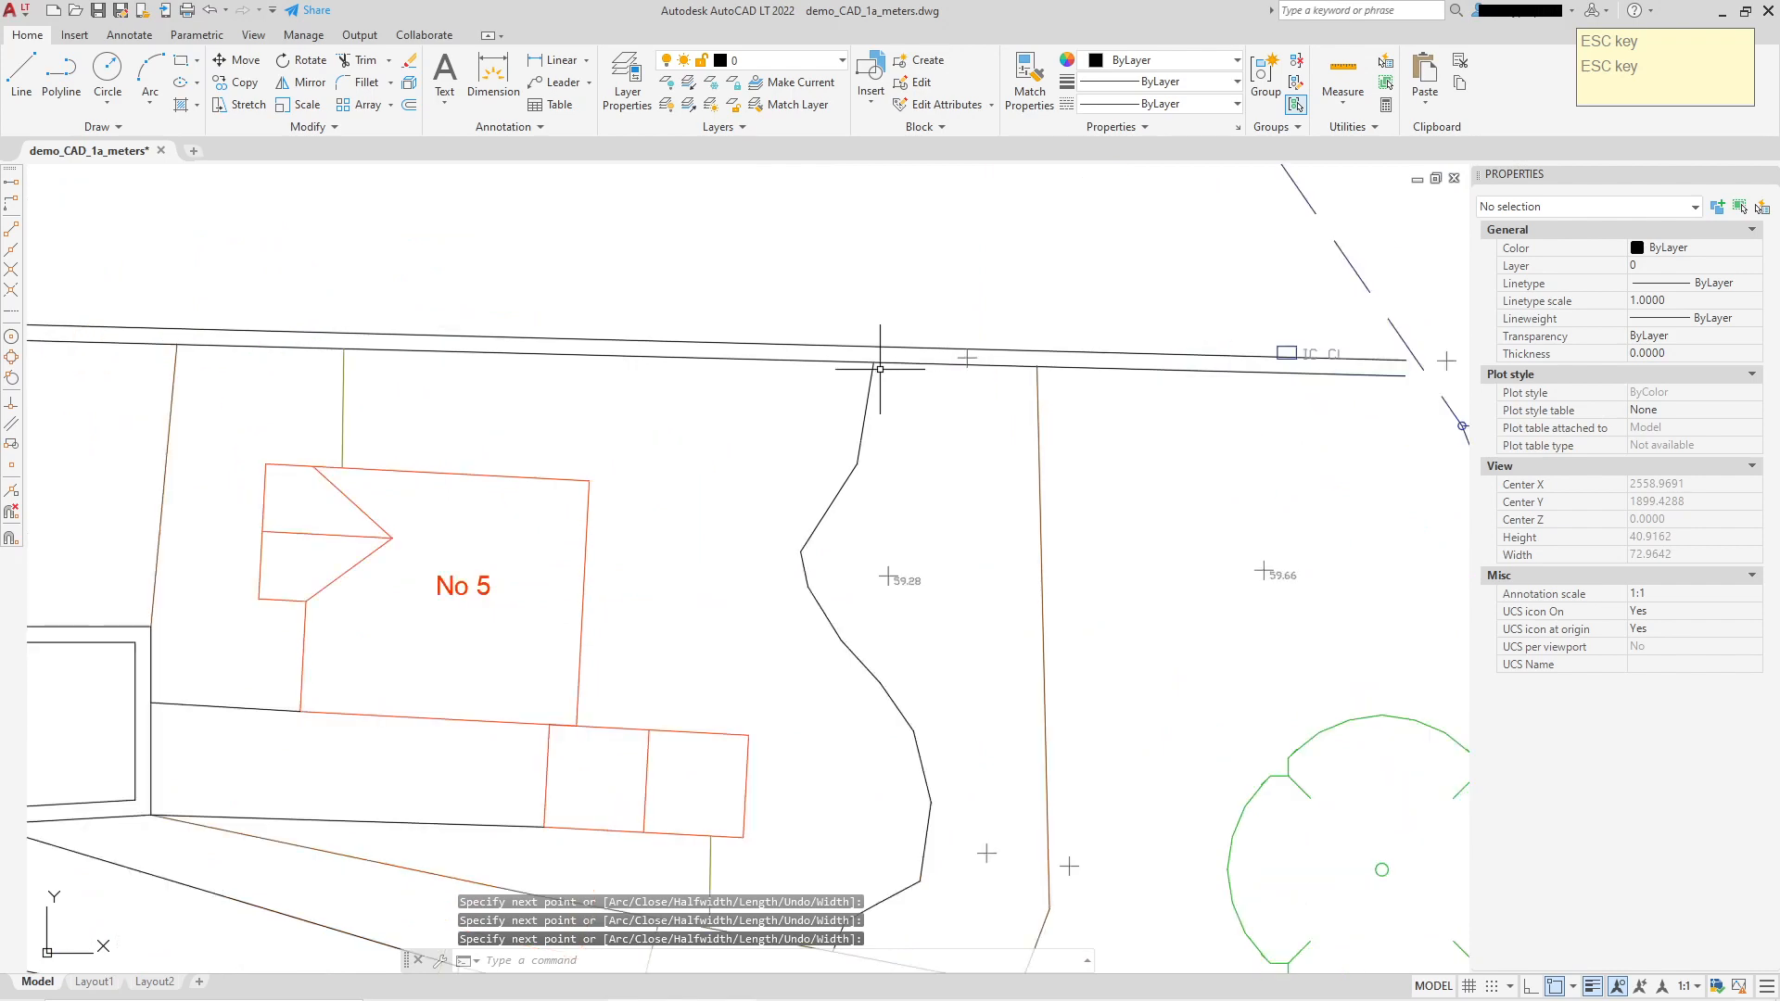
pyautogui.click(867, 408)
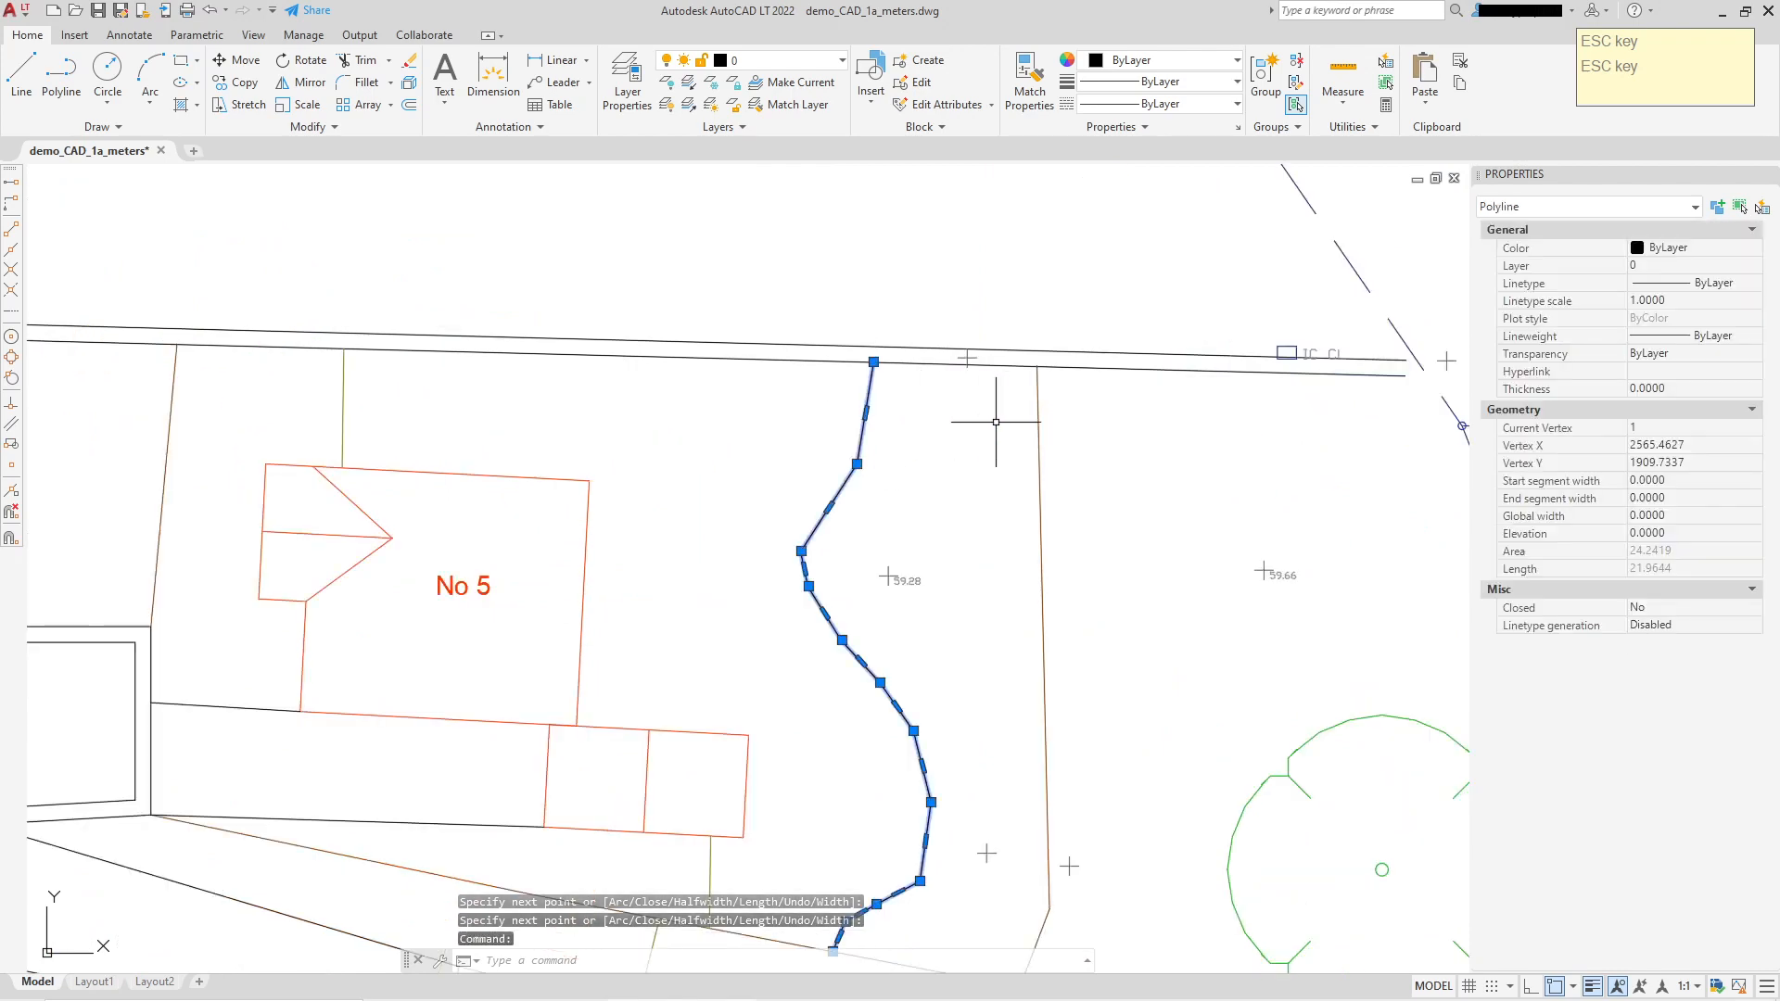
# Step: Change the boundary polyline's colour to Red in the Properties palette
pyautogui.scroll(-3, 1029, 408)
pyautogui.scroll(3, 950, 477)
pyautogui.scroll(2, 950, 477)
pyautogui.scroll(-2, 943, 542)
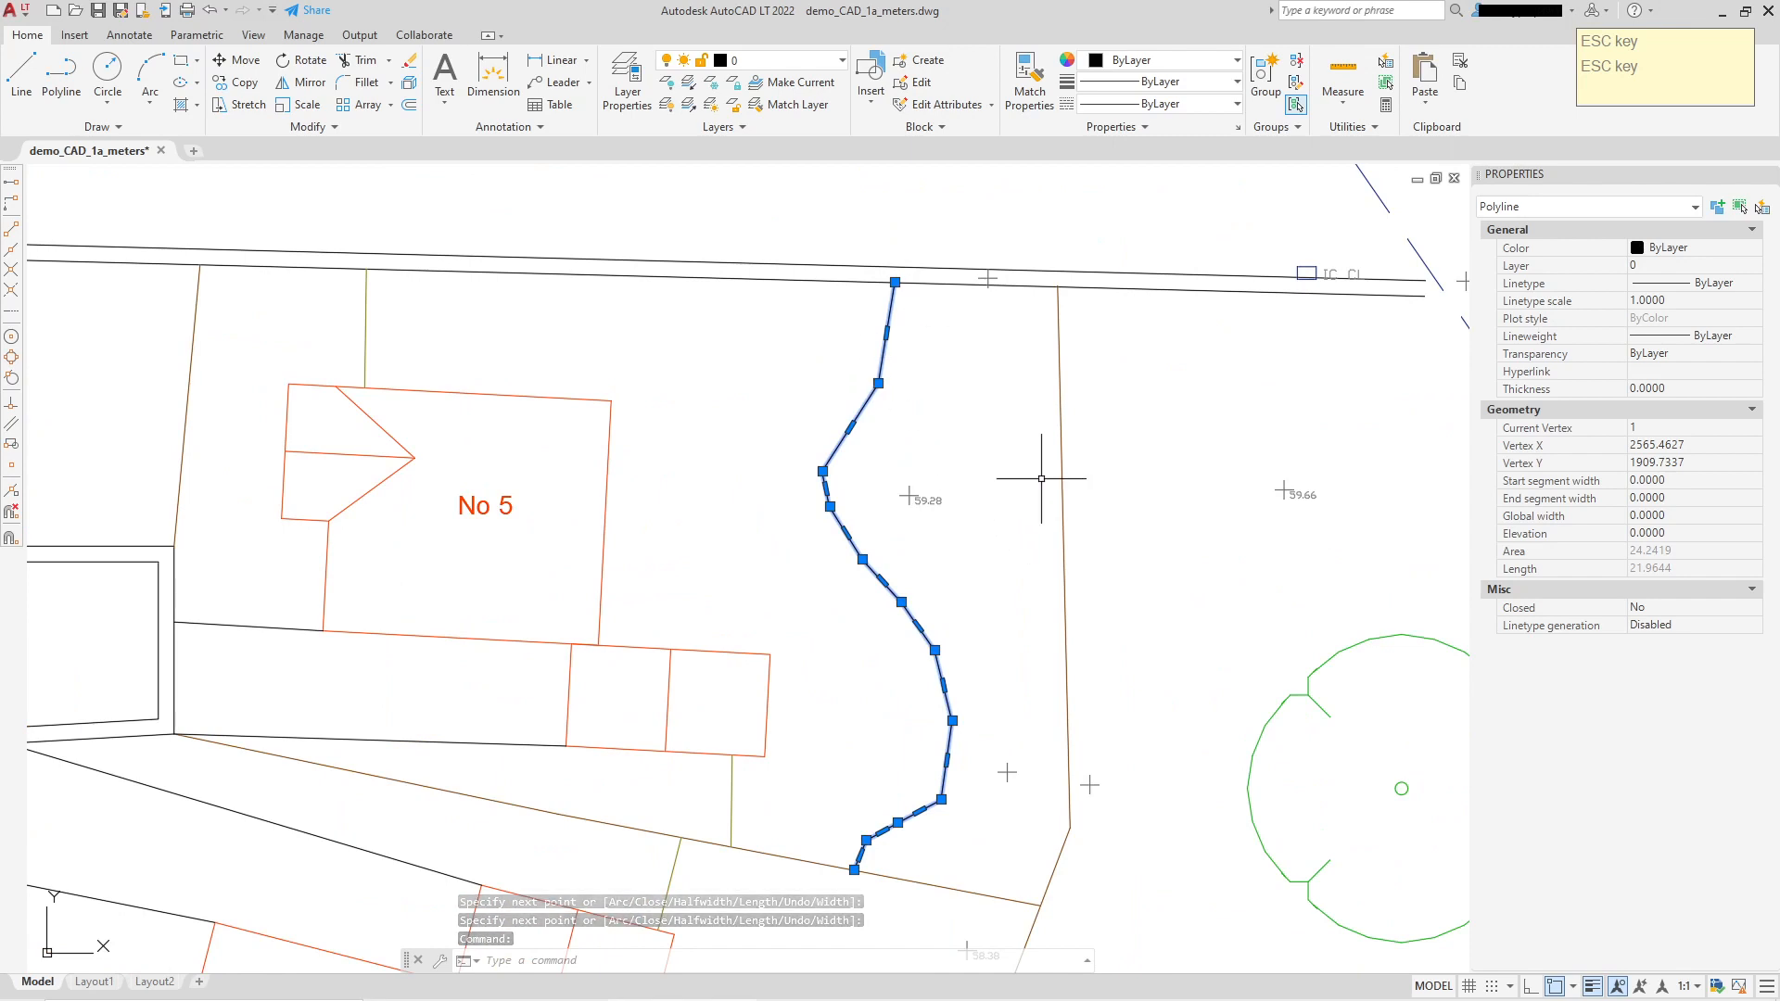
pyautogui.scroll(2, 922, 566)
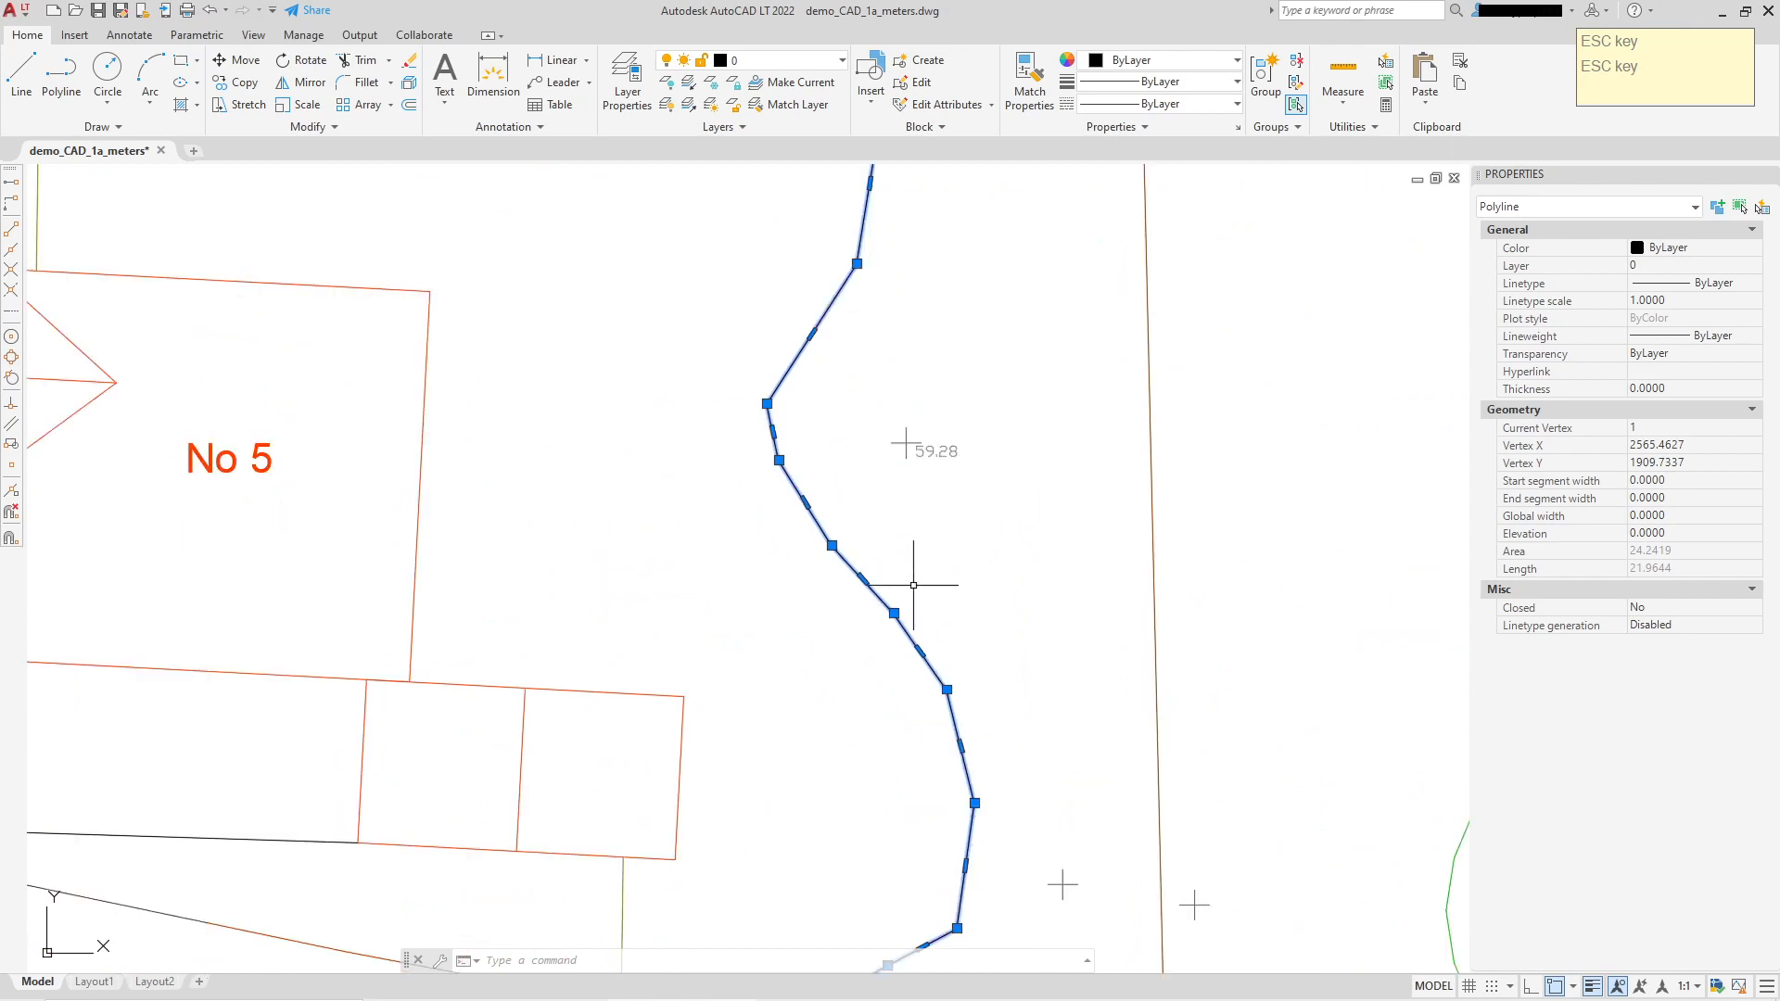
pyautogui.scroll(-2, 996, 510)
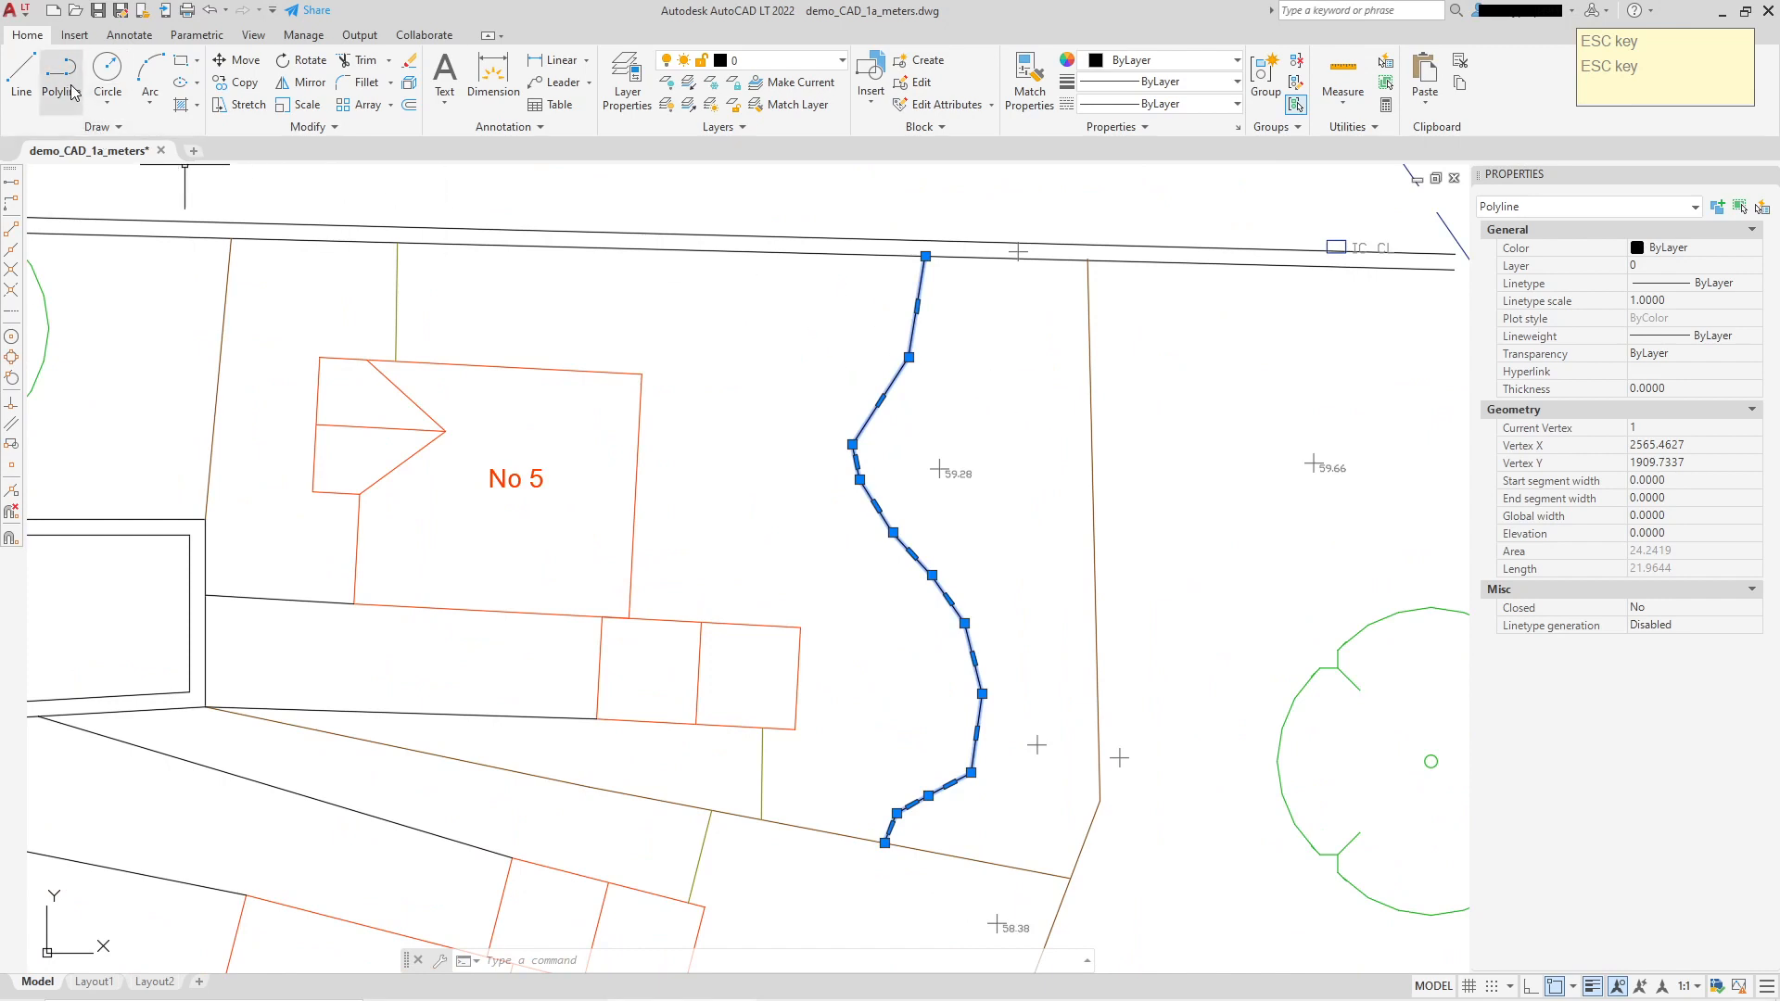
pyautogui.click(1696, 249)
pyautogui.click(1753, 249)
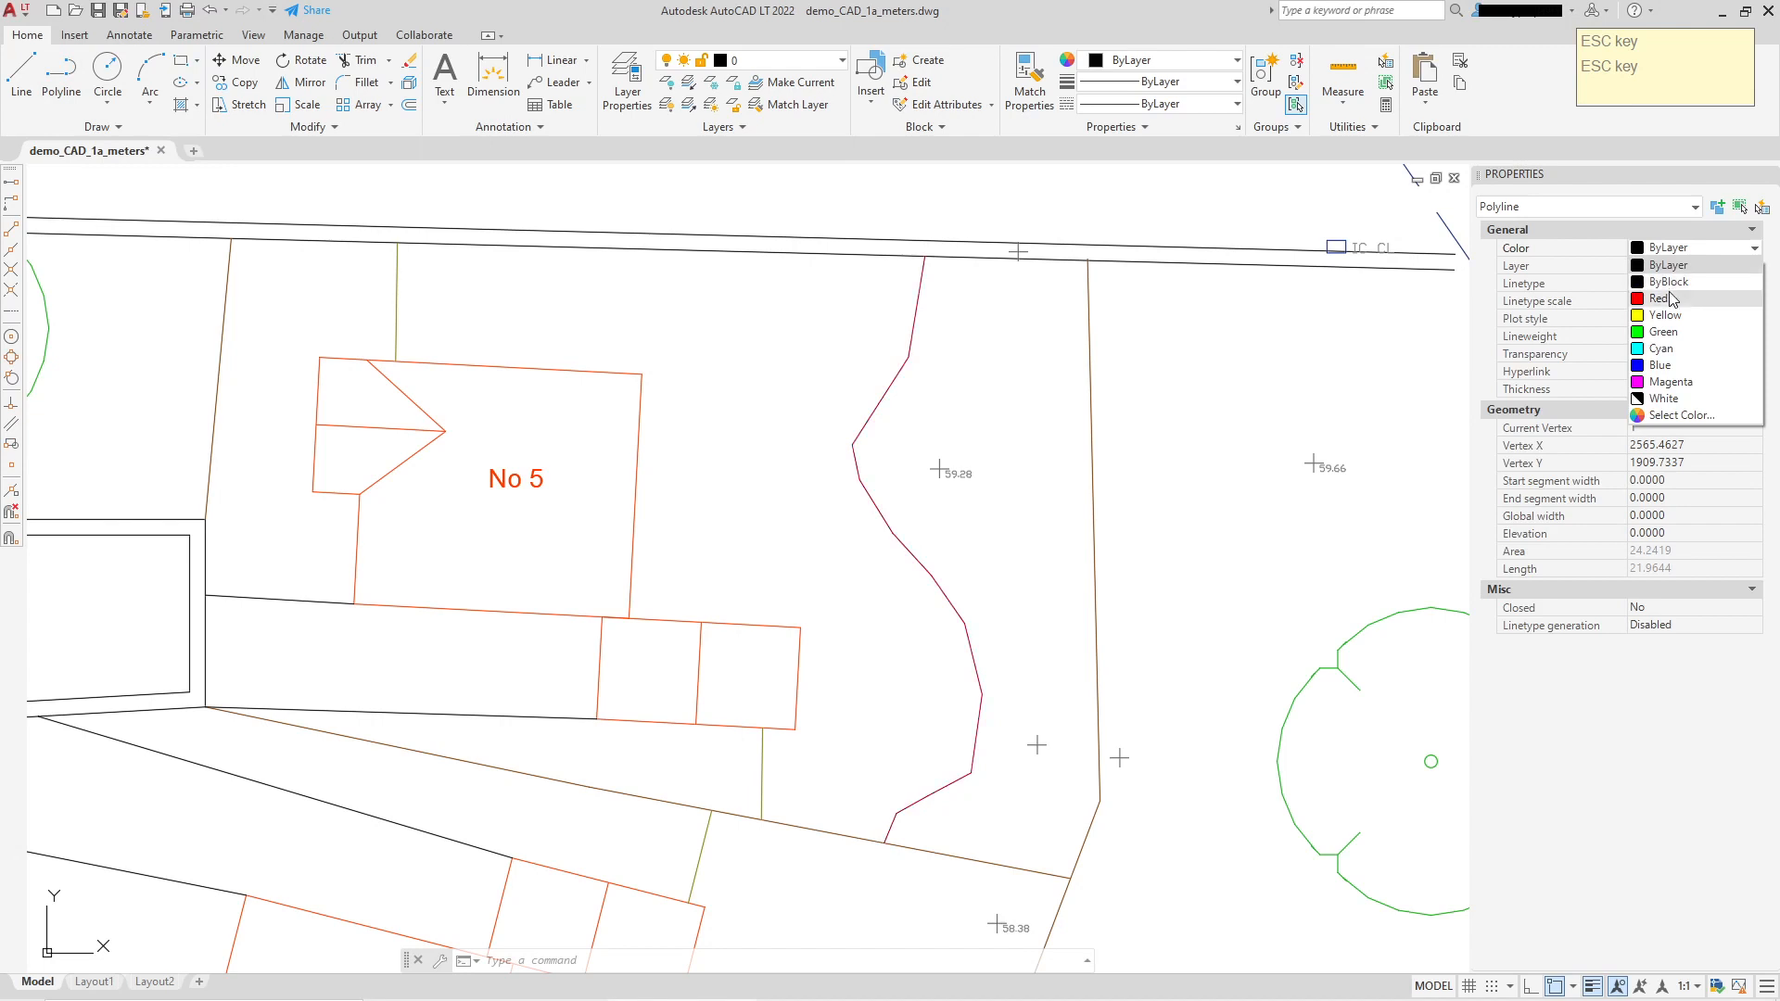
pyautogui.click(1660, 298)
# Step: Start a new arc-mode polyline at the red line's top end and draw its first arc
pyautogui.press('Escape')
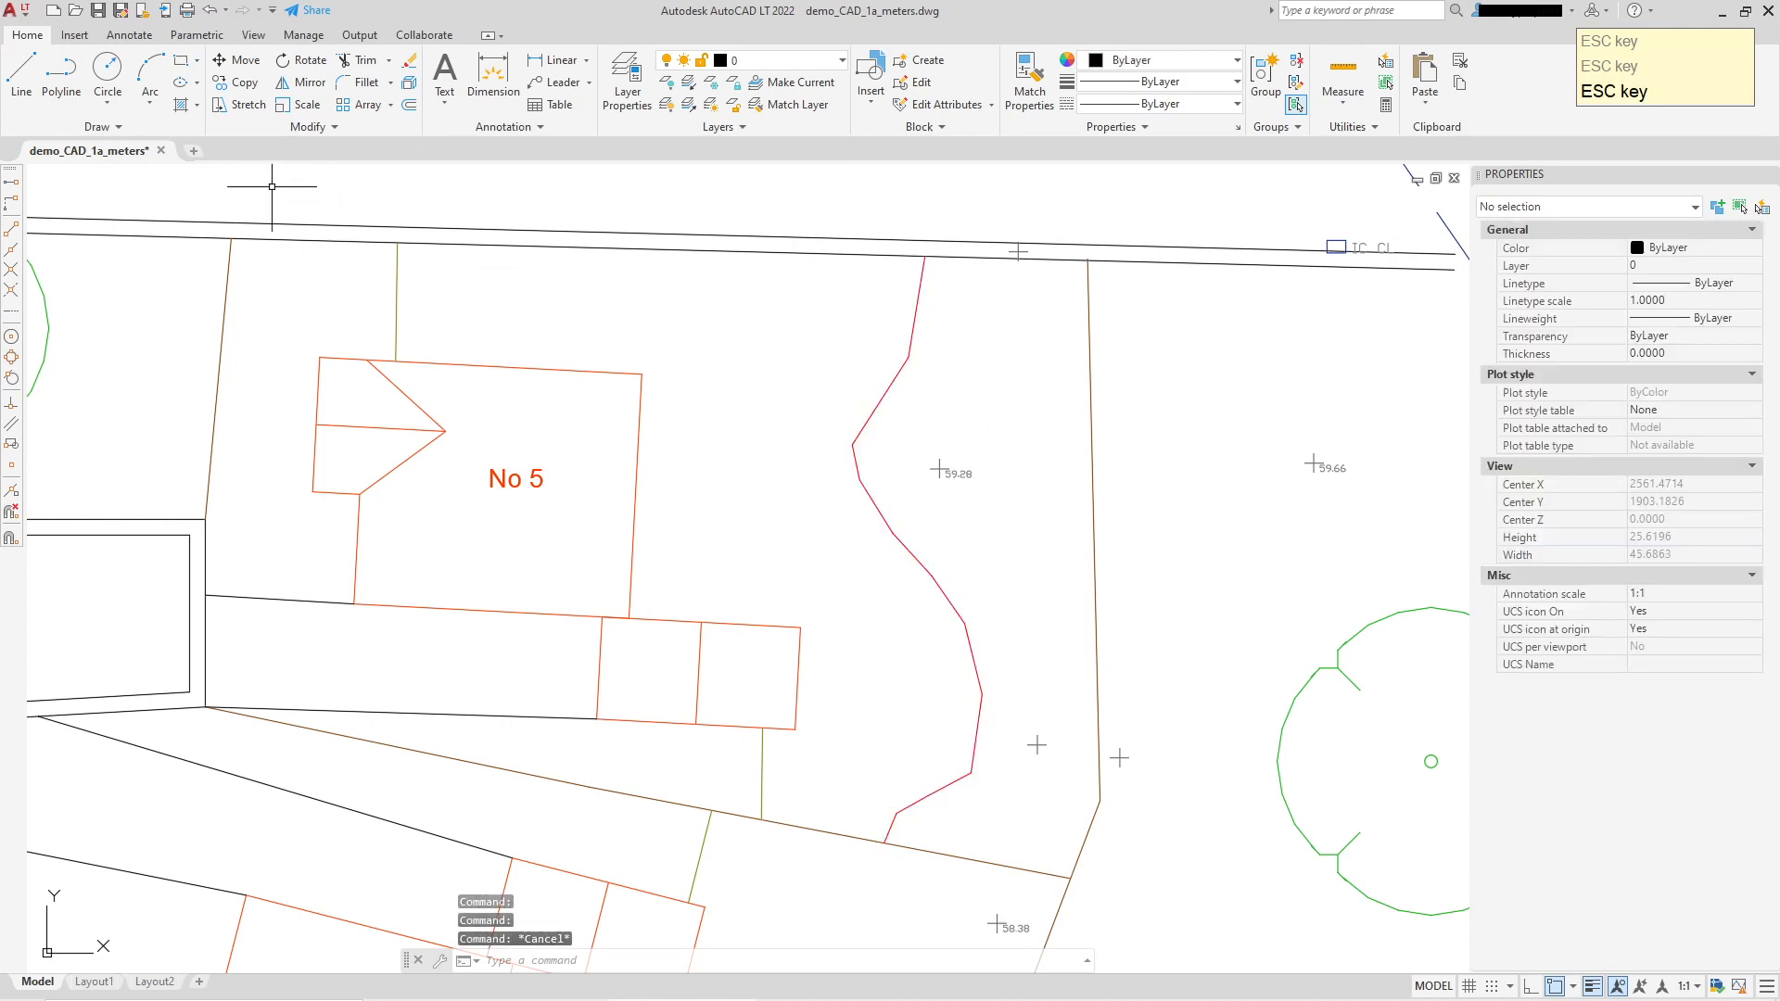
pyautogui.click(61, 77)
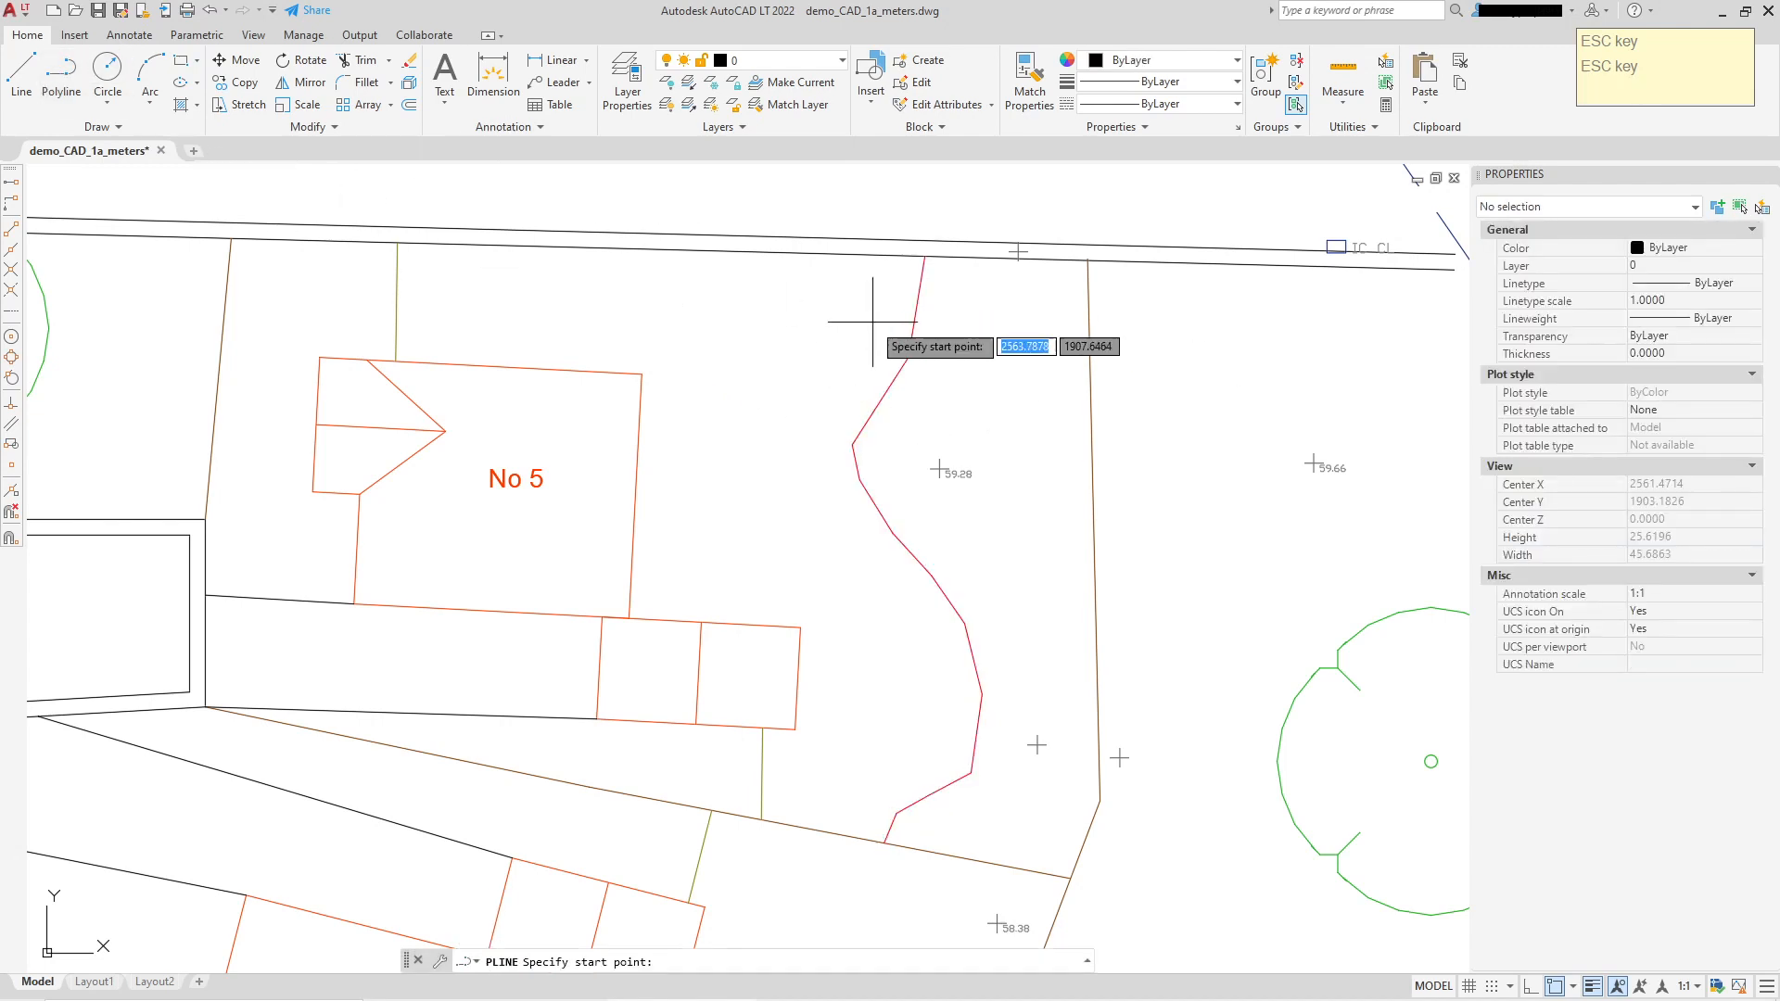
pyautogui.click(924, 257)
pyautogui.rightClick(974, 306)
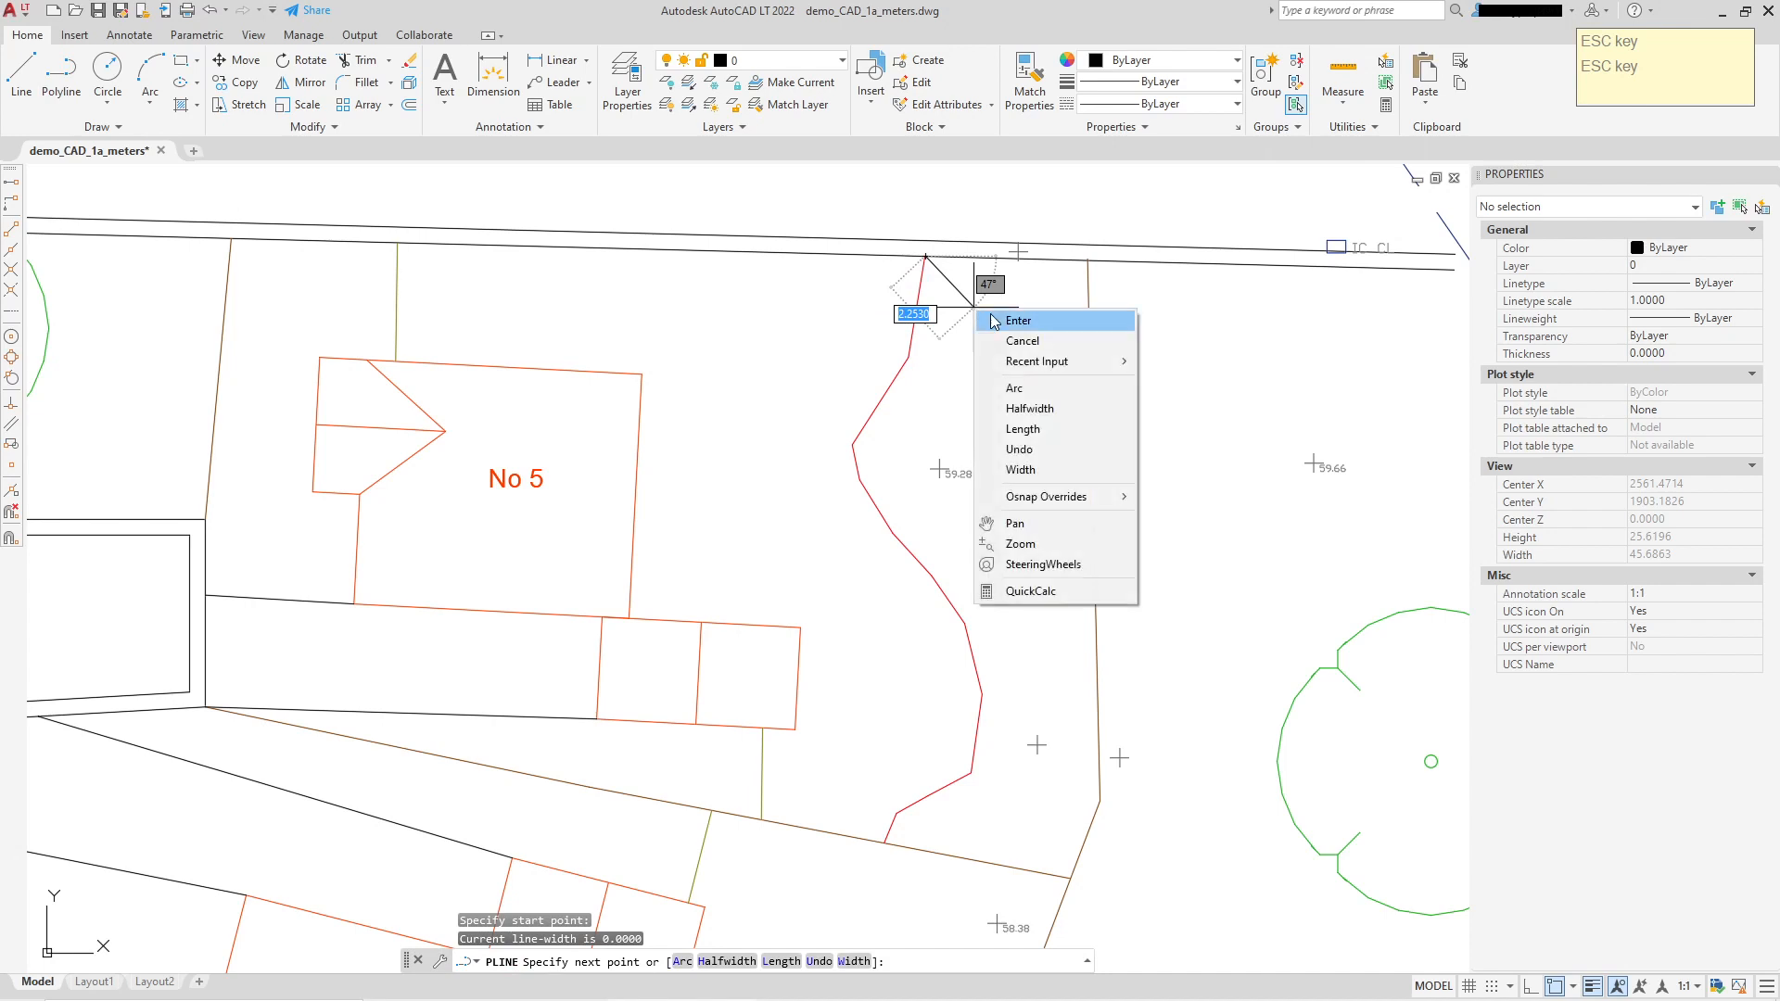
pyautogui.click(1011, 389)
pyautogui.scroll(2, 928, 334)
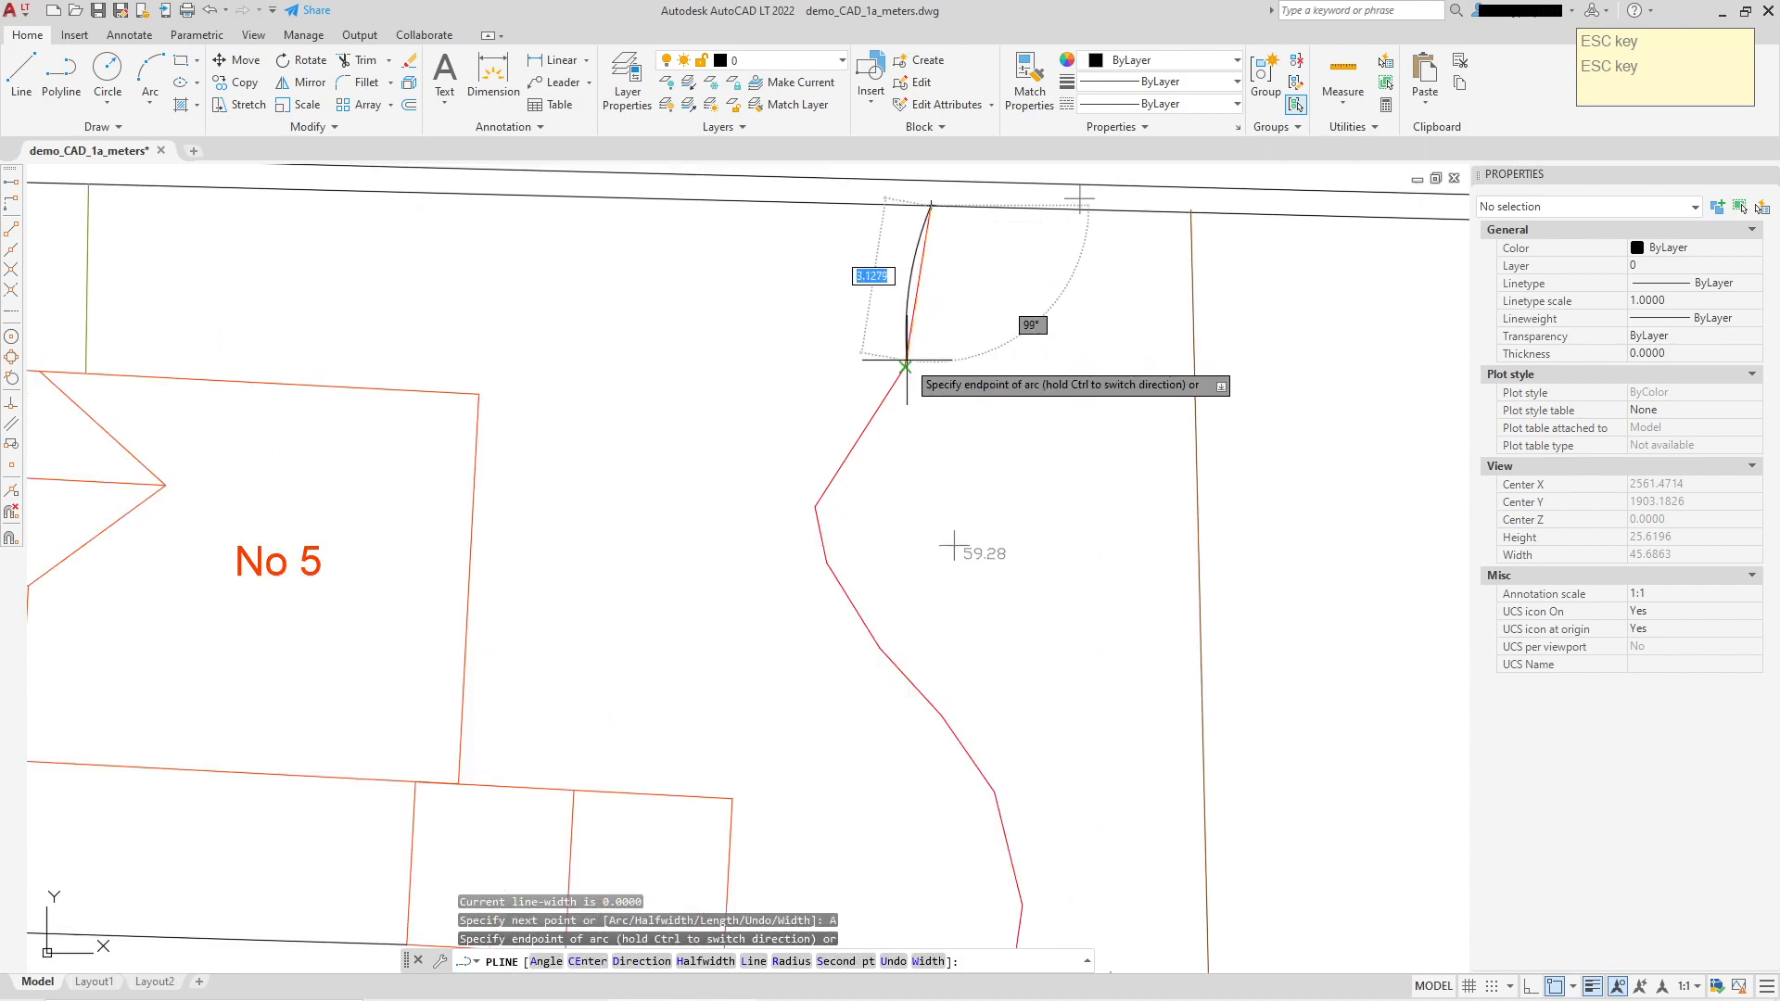
pyautogui.click(909, 357)
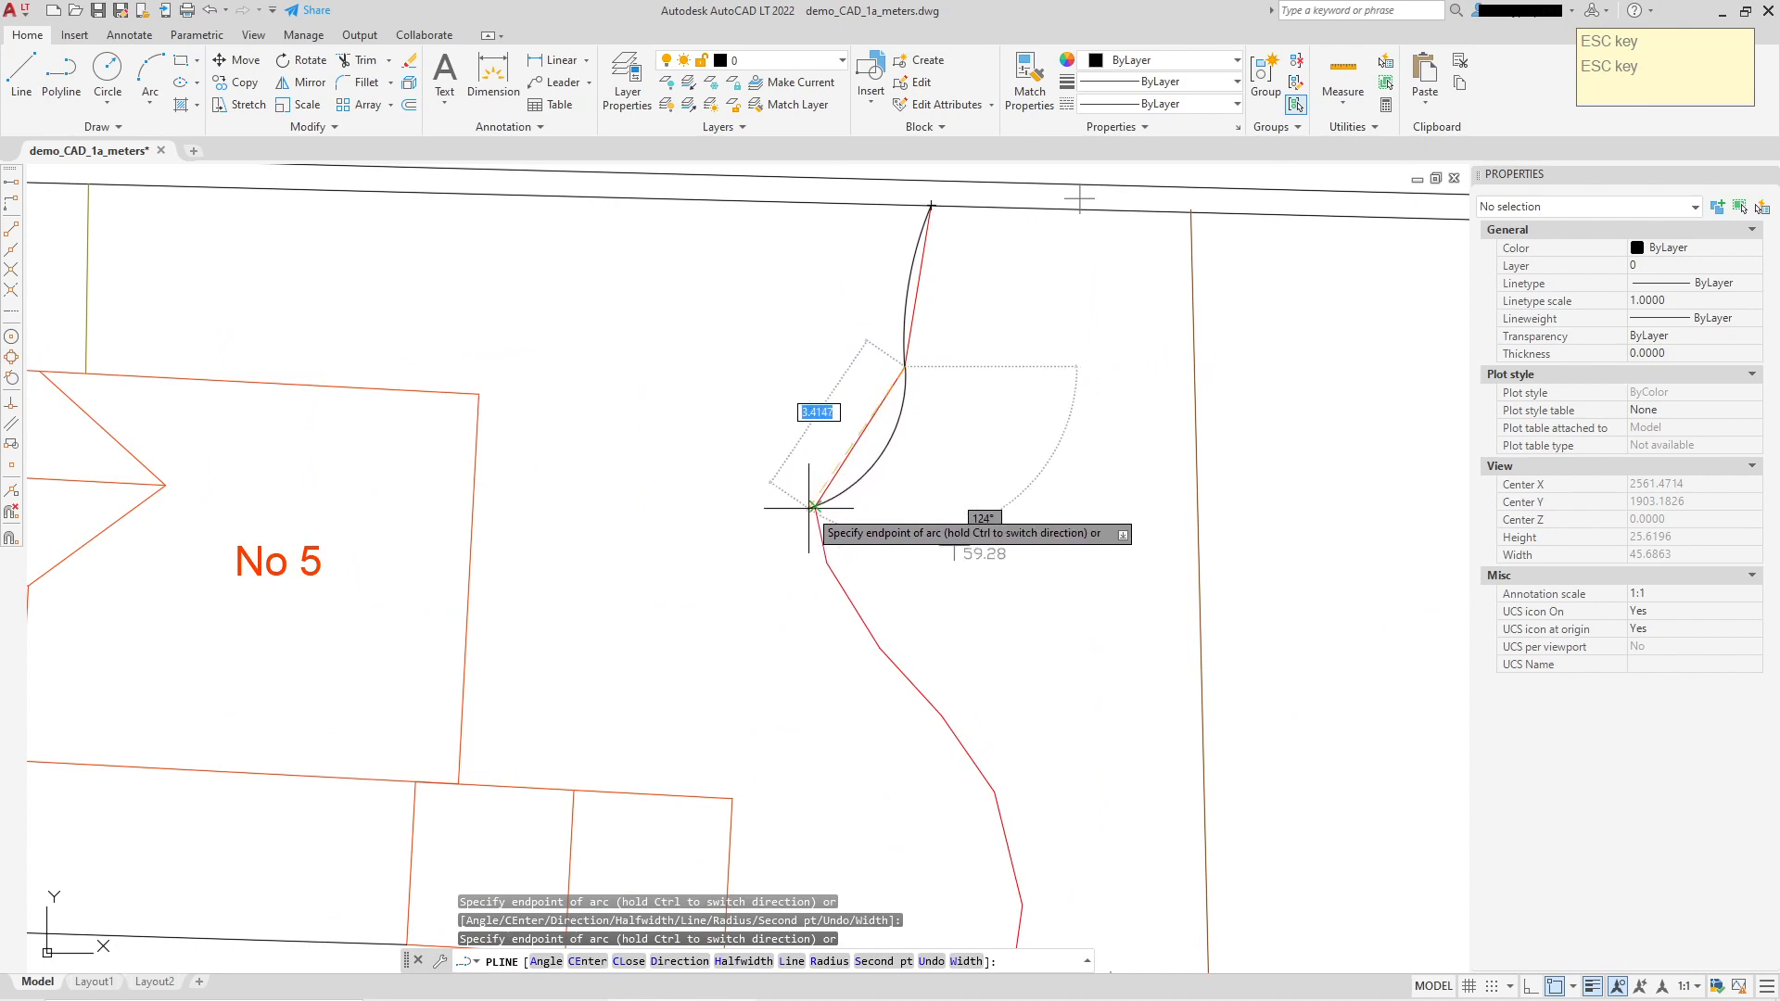
# Step: Continue arcs down the red line to the brown lot line, finish the polyline, and select it
pyautogui.click(924, 694)
pyautogui.moveTo(1034, 762); pyautogui.dragTo(878, 327, button='middle')
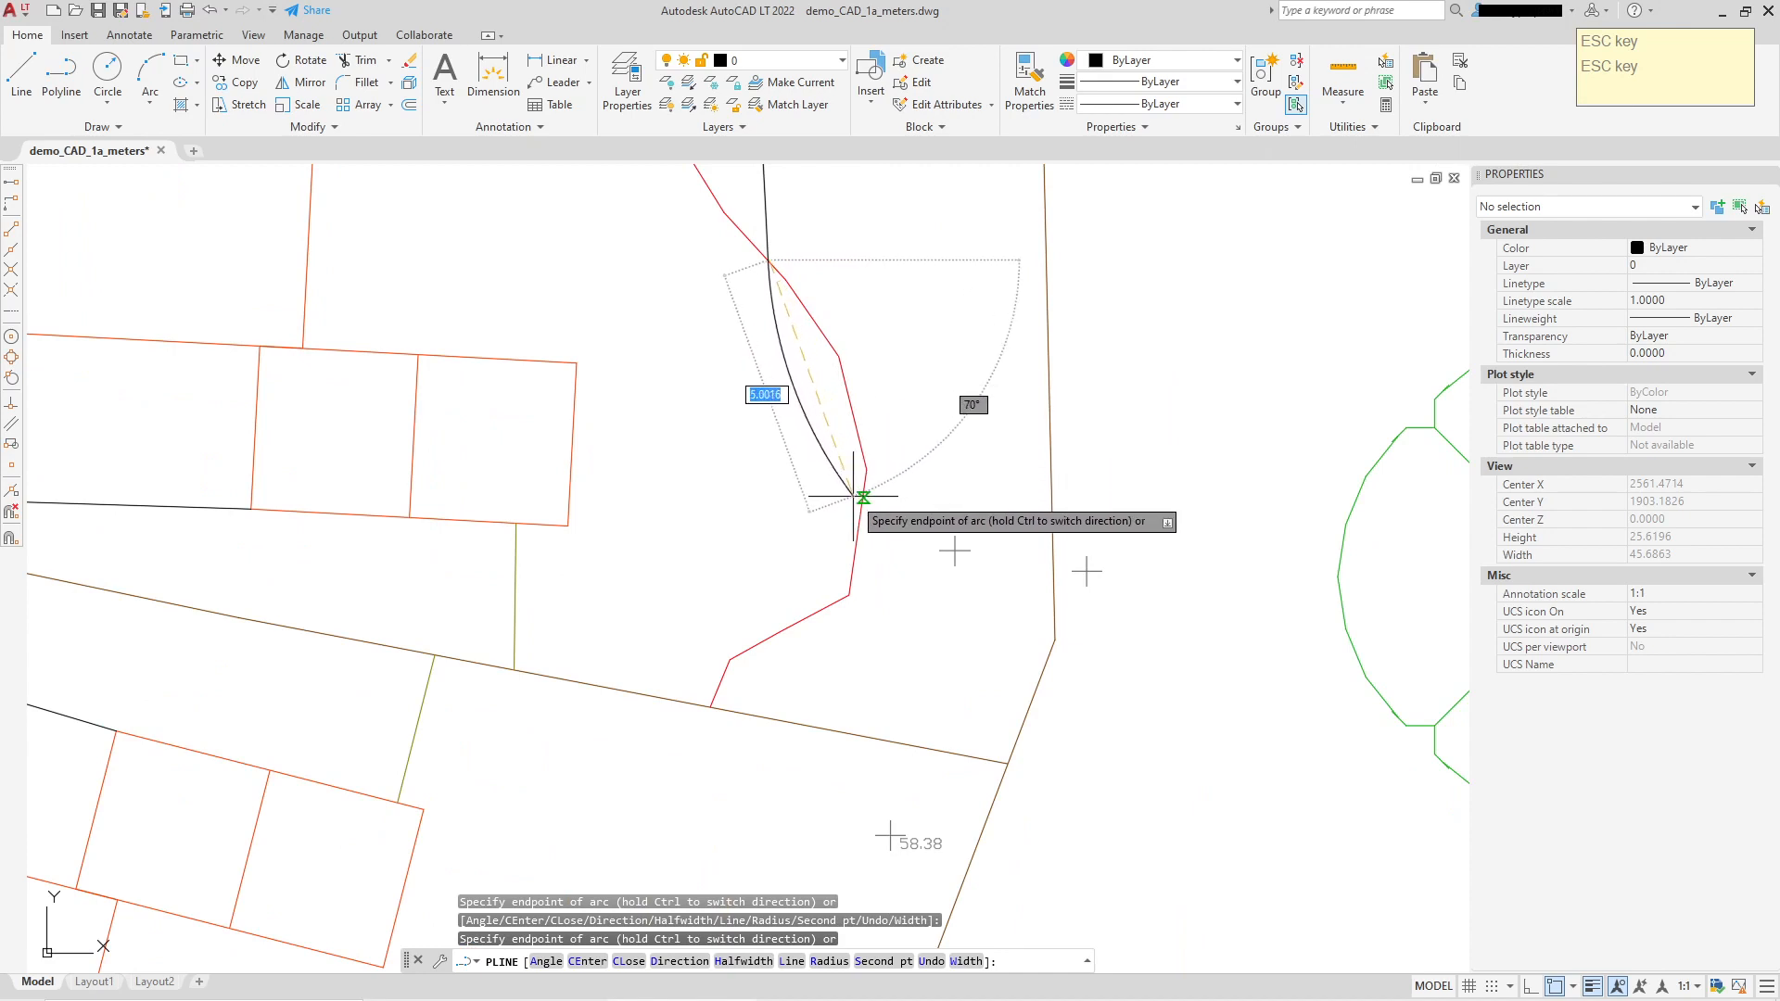
pyautogui.click(848, 593)
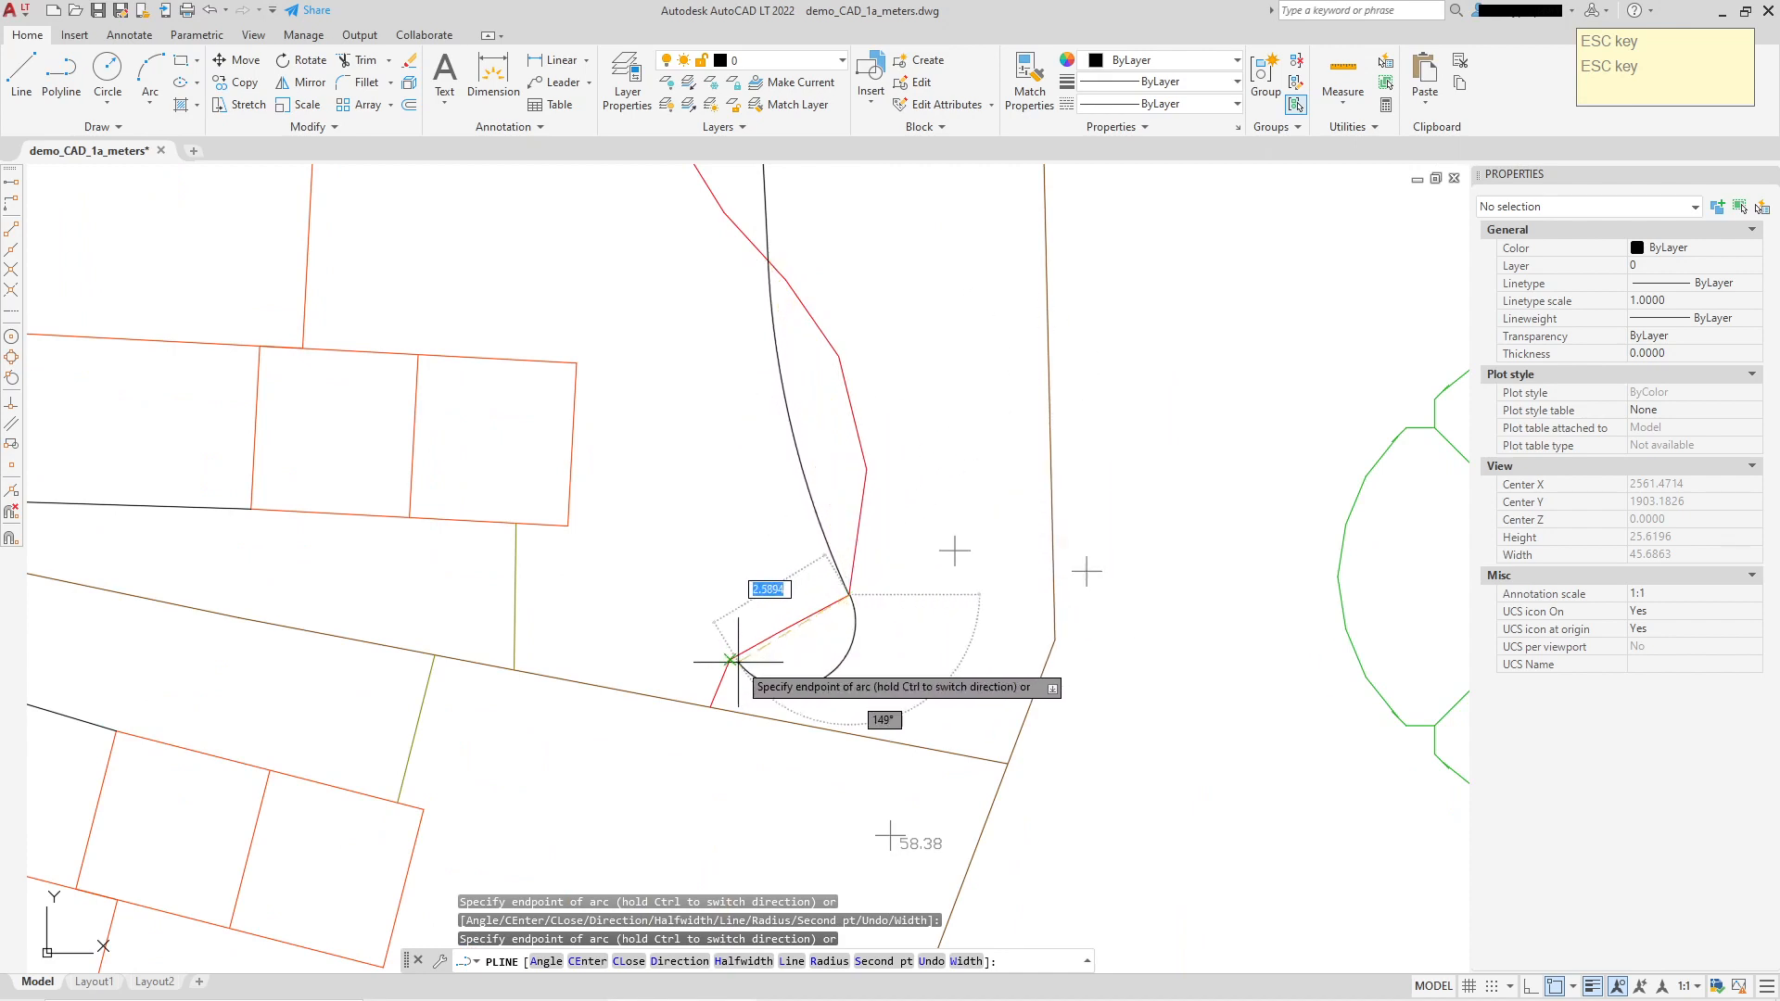
pyautogui.click(710, 706)
pyautogui.rightClick(964, 454)
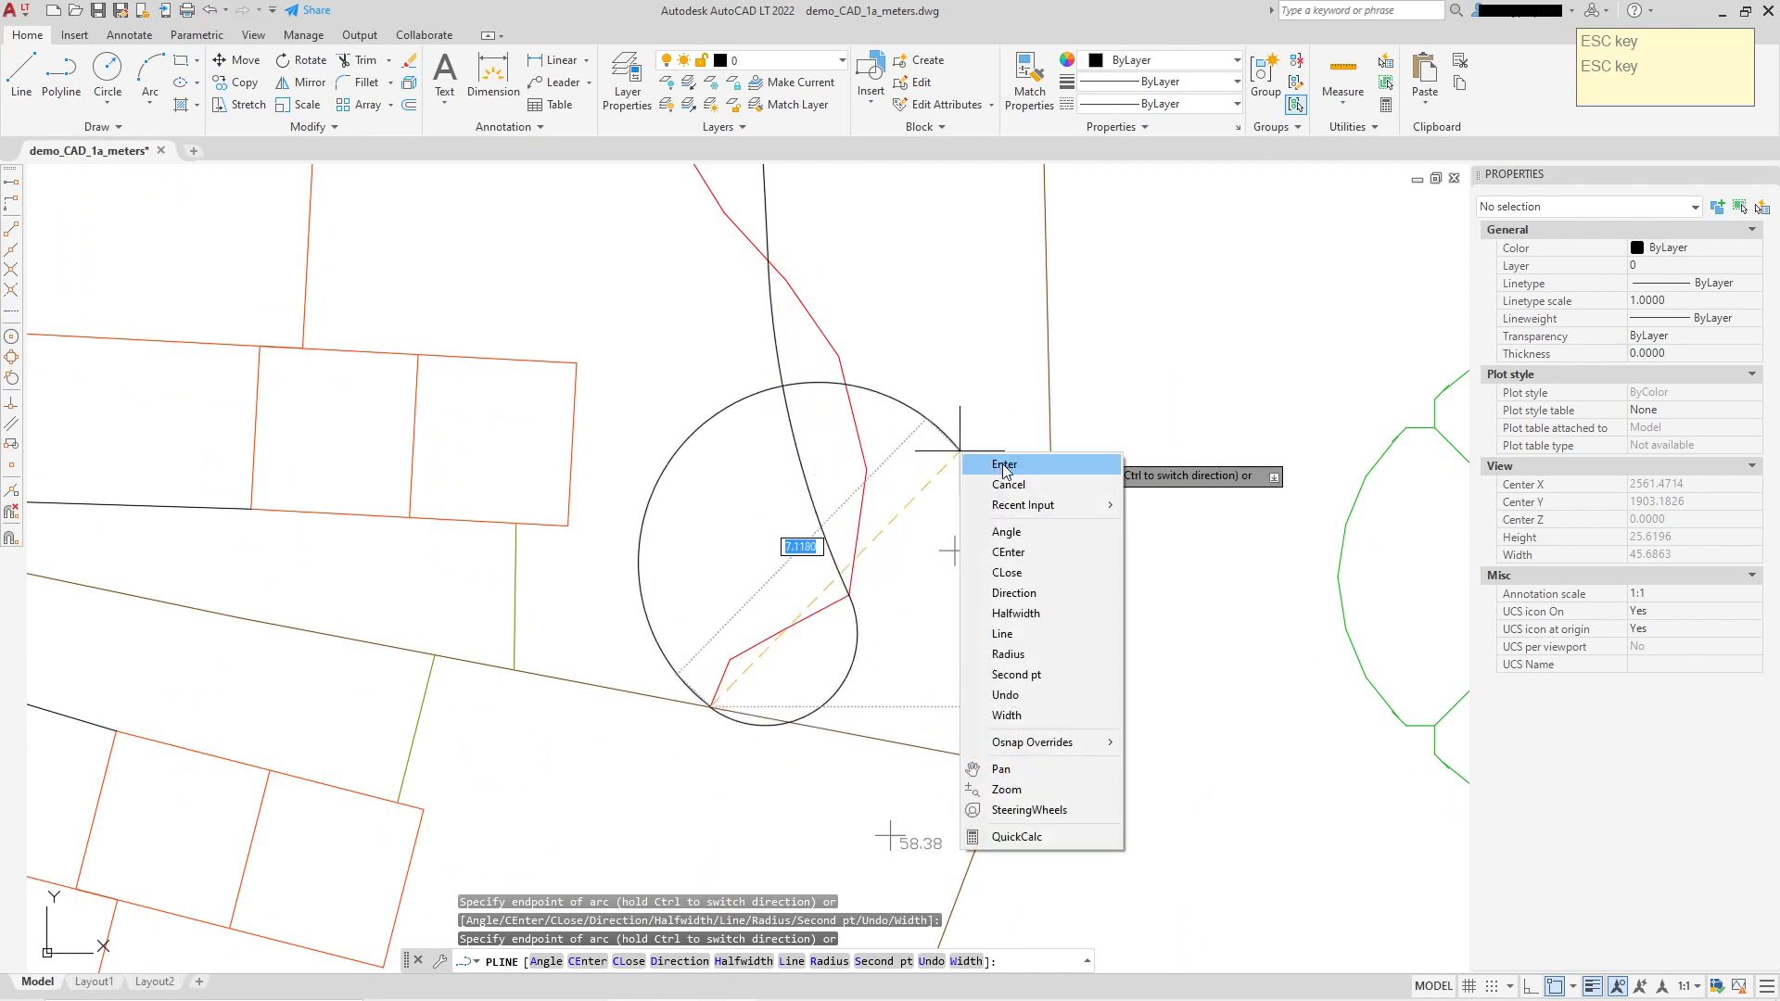
pyautogui.click(1005, 463)
pyautogui.click(791, 398)
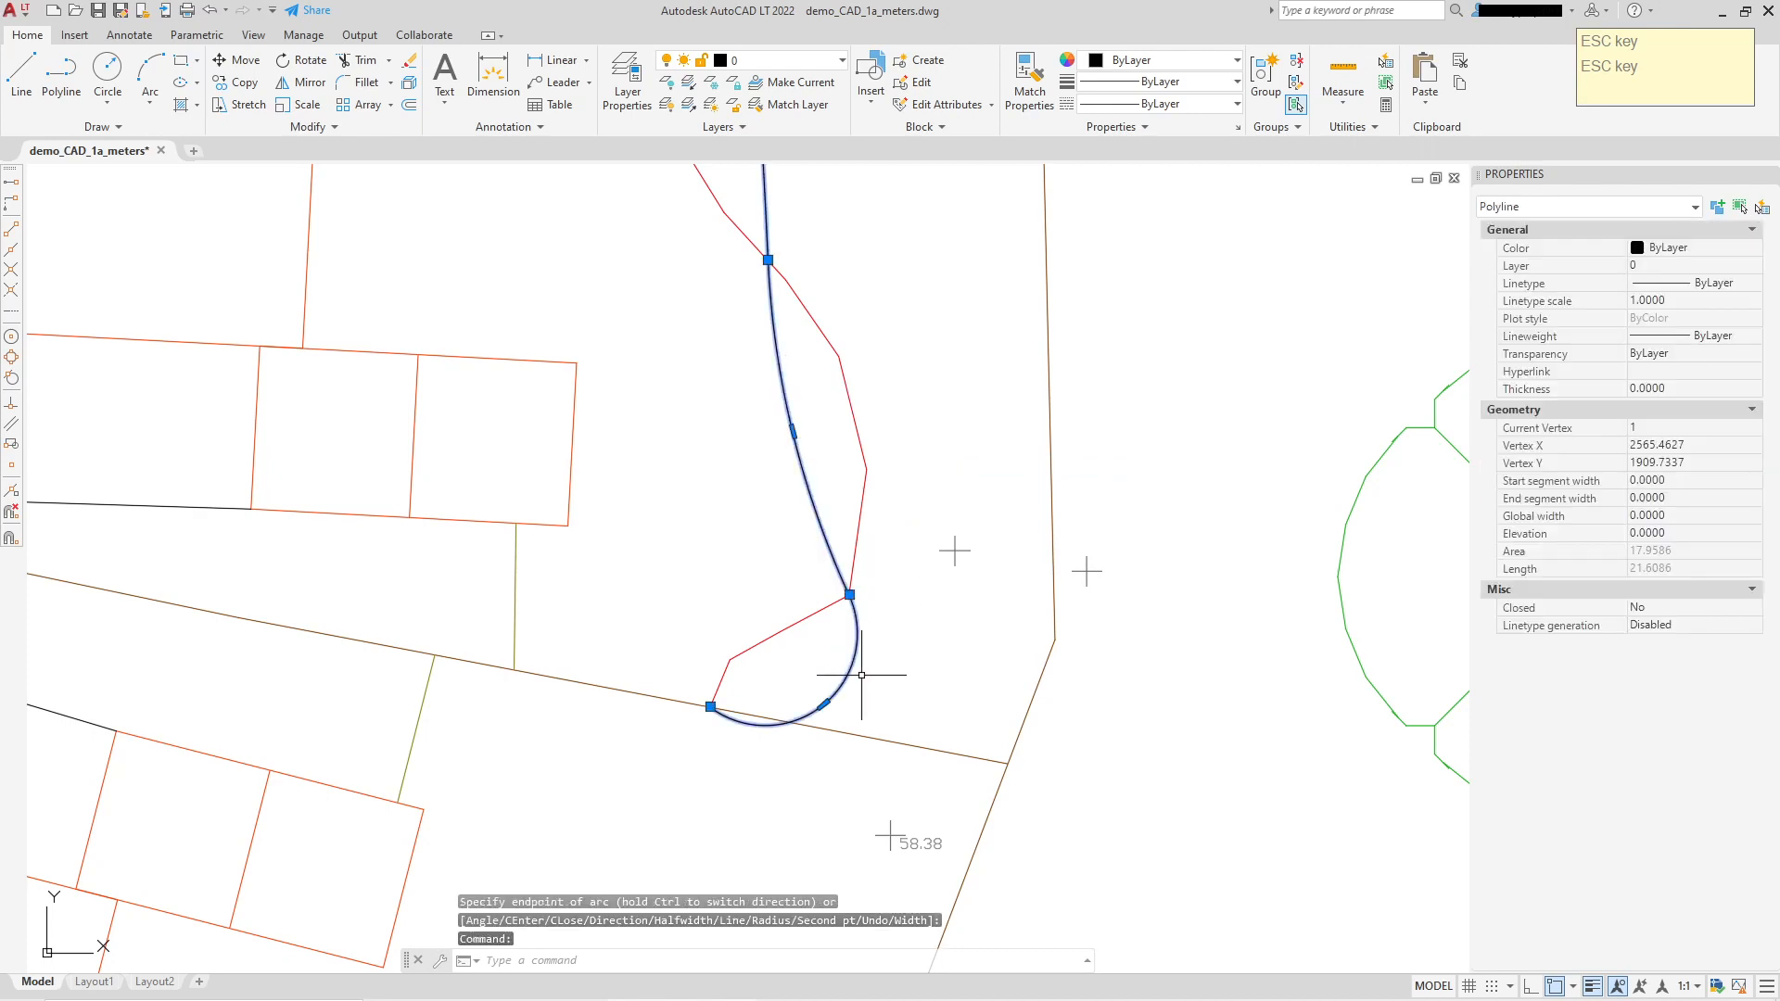
# Step: Reshape the lower arc, bulge the upper arc right, and bend the straight segment into a leftward arc
pyautogui.click(824, 704)
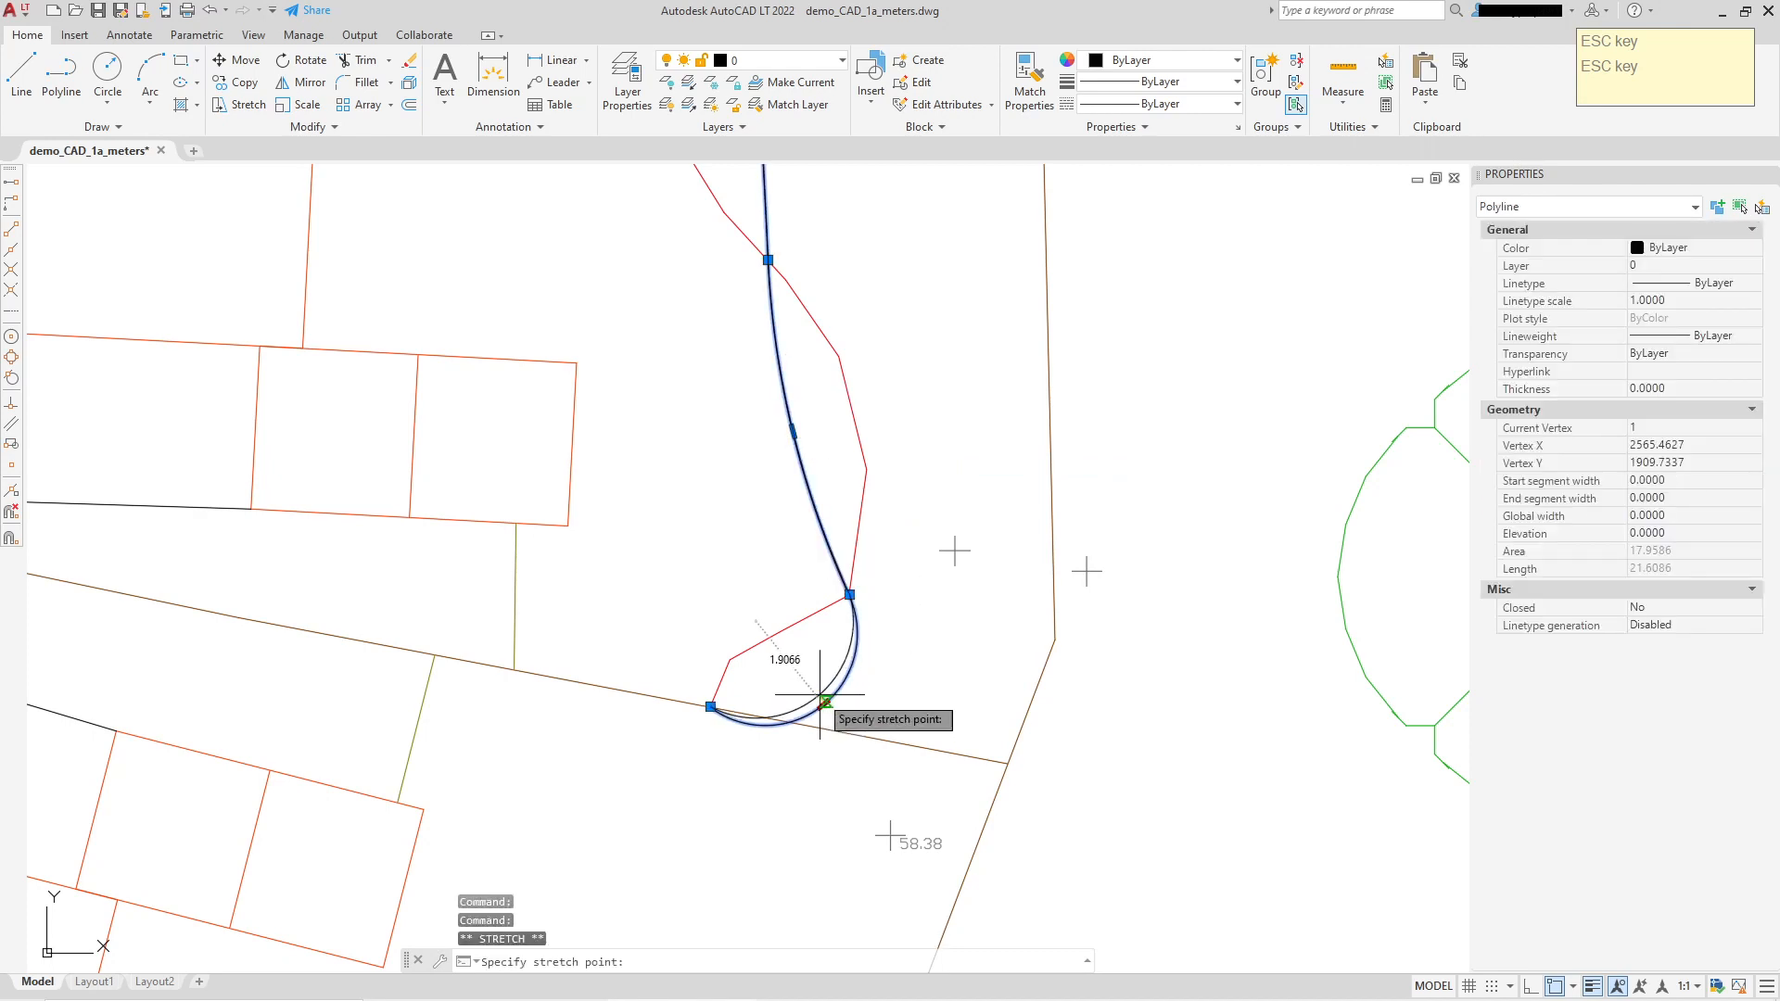
pyautogui.click(758, 625)
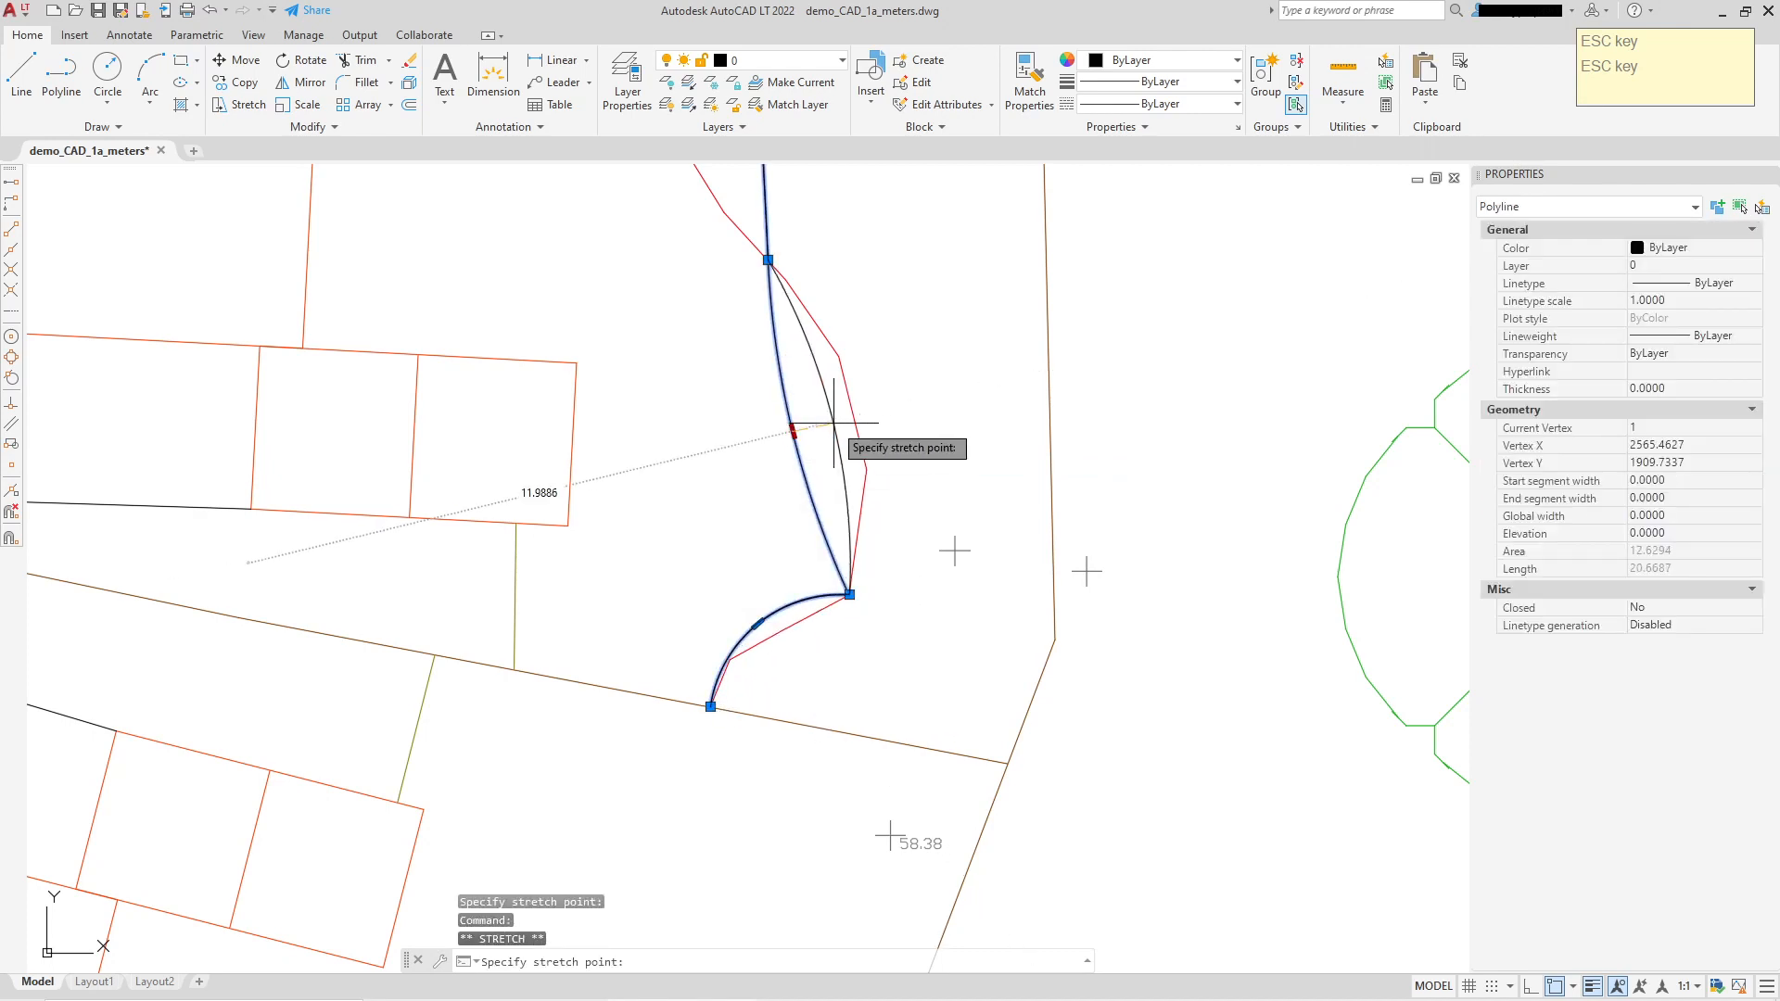
pyautogui.click(884, 408)
pyautogui.moveTo(867, 298); pyautogui.dragTo(867, 607, button='middle')
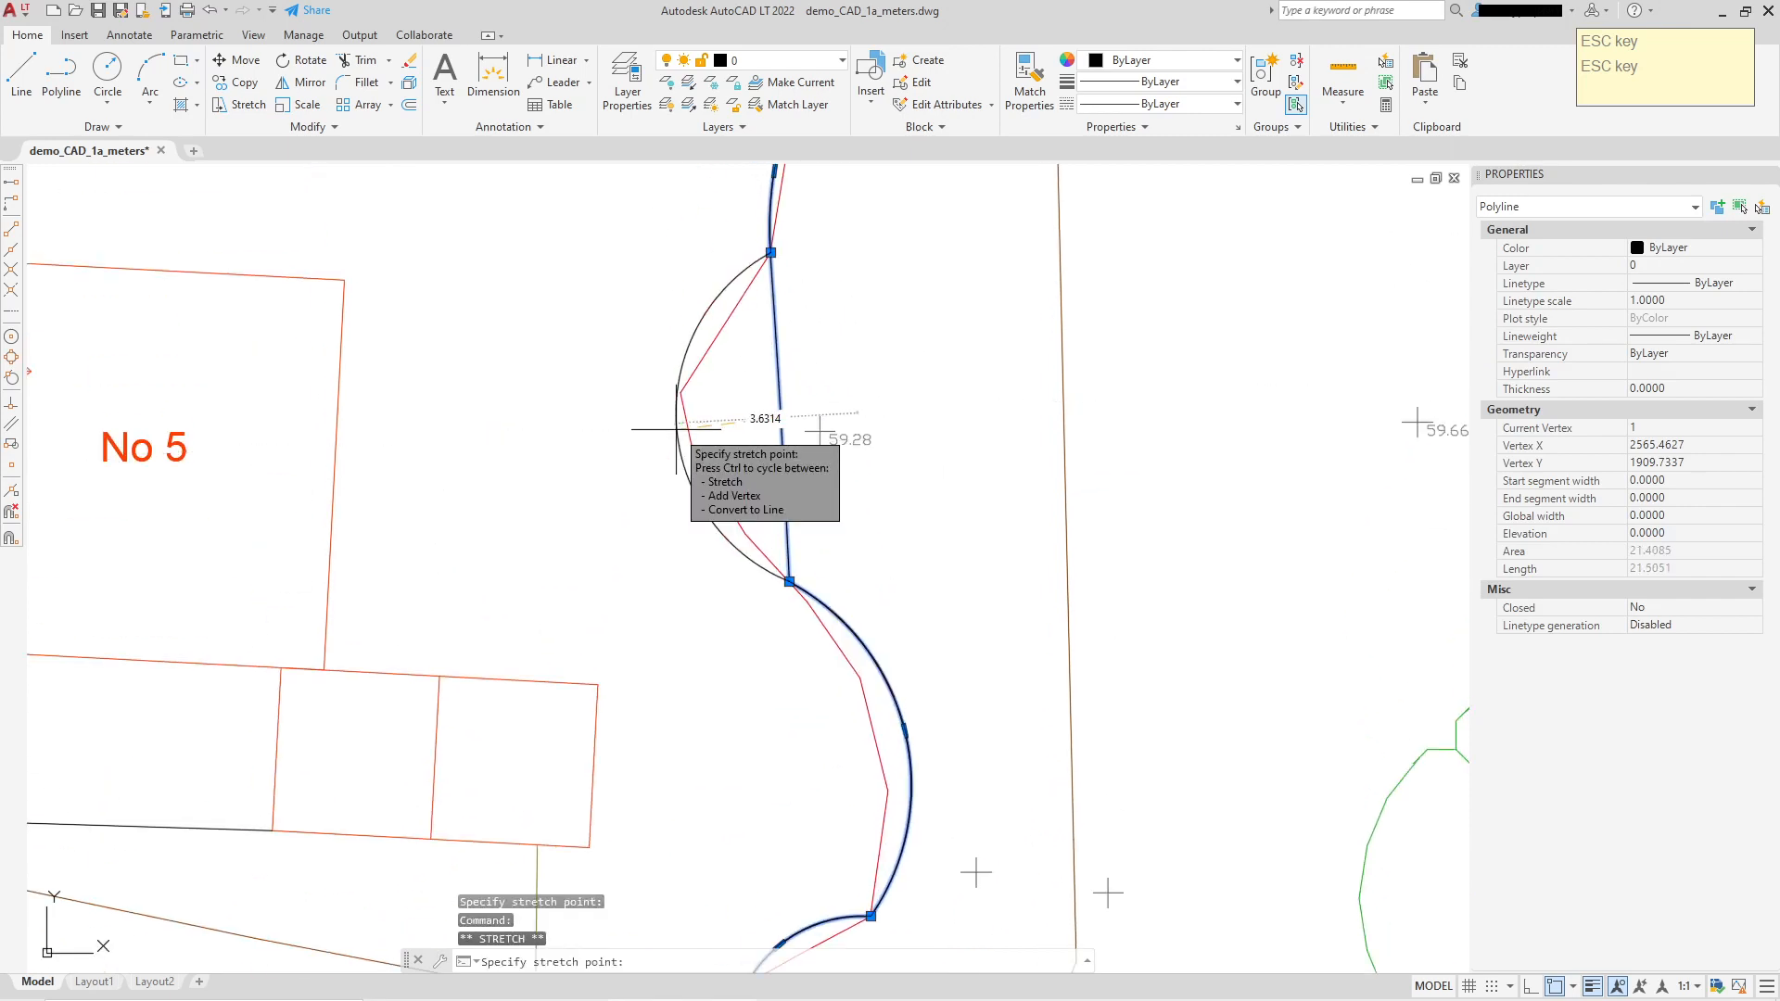
pyautogui.click(756, 506)
pyautogui.click(677, 422)
pyautogui.moveTo(814, 285); pyautogui.dragTo(820, 521, button='middle')
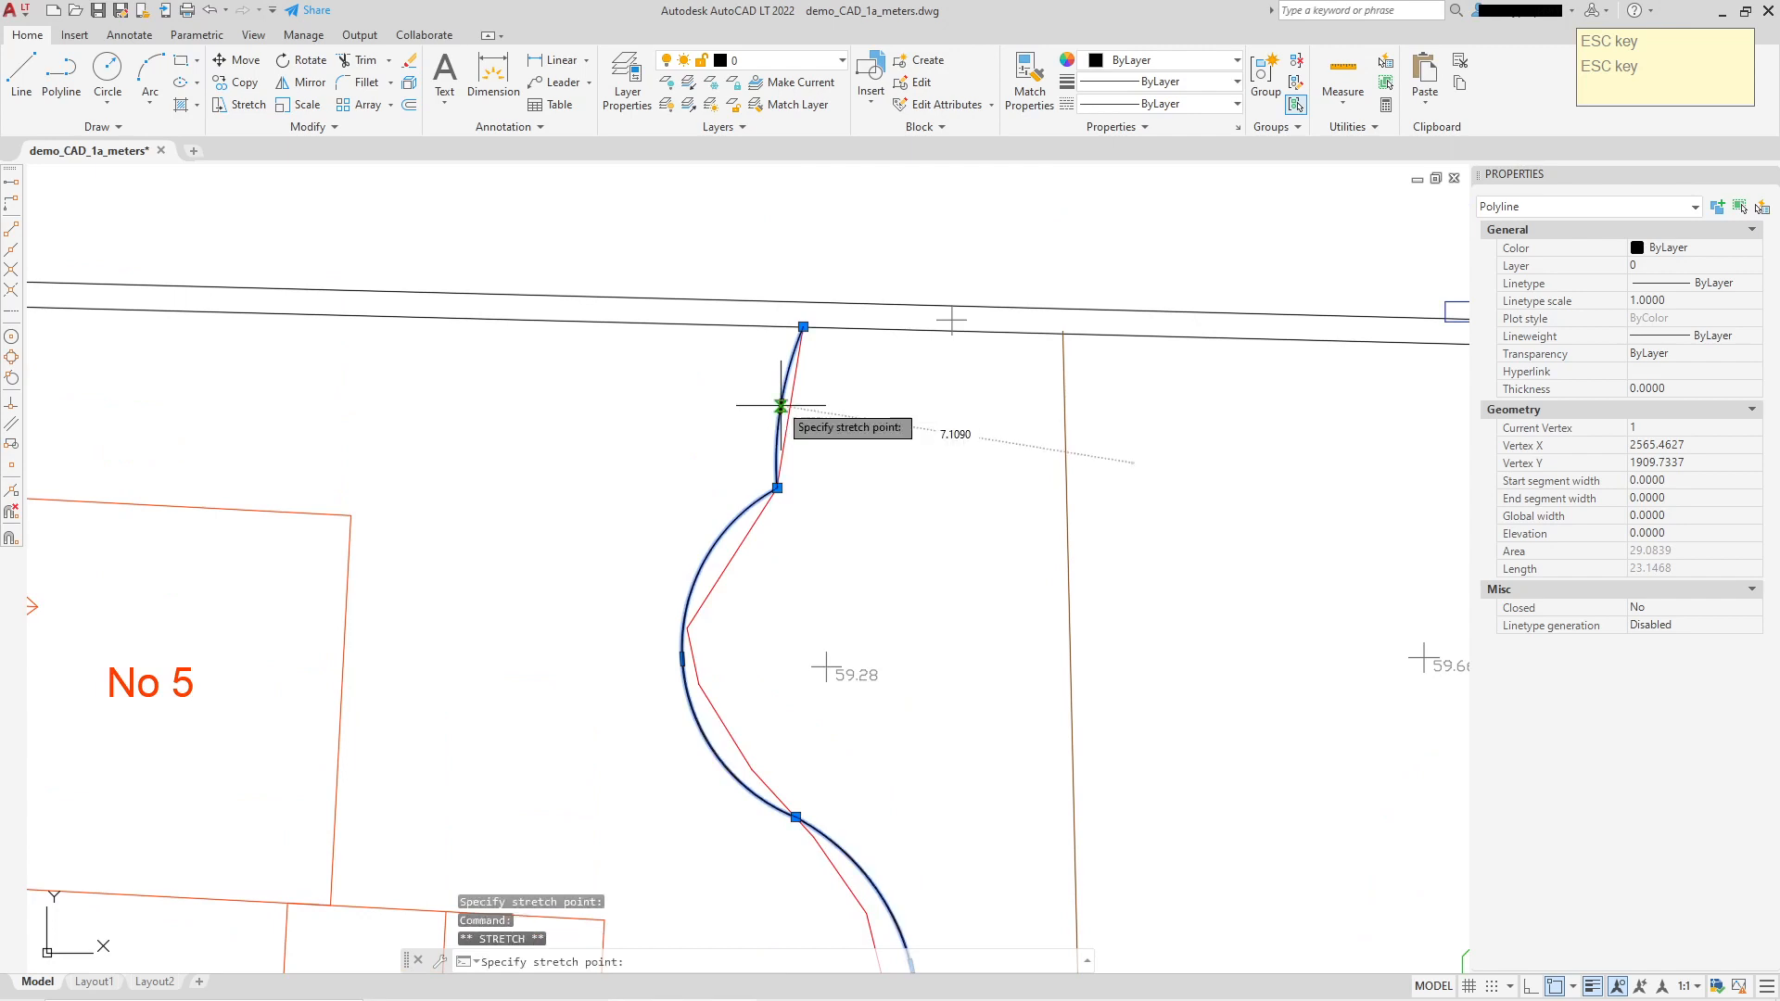
# Step: Try flattening the top arc near the road line, then cancel that reshape
pyautogui.scroll(4, 793, 407)
pyautogui.scroll(-2, 862, 415)
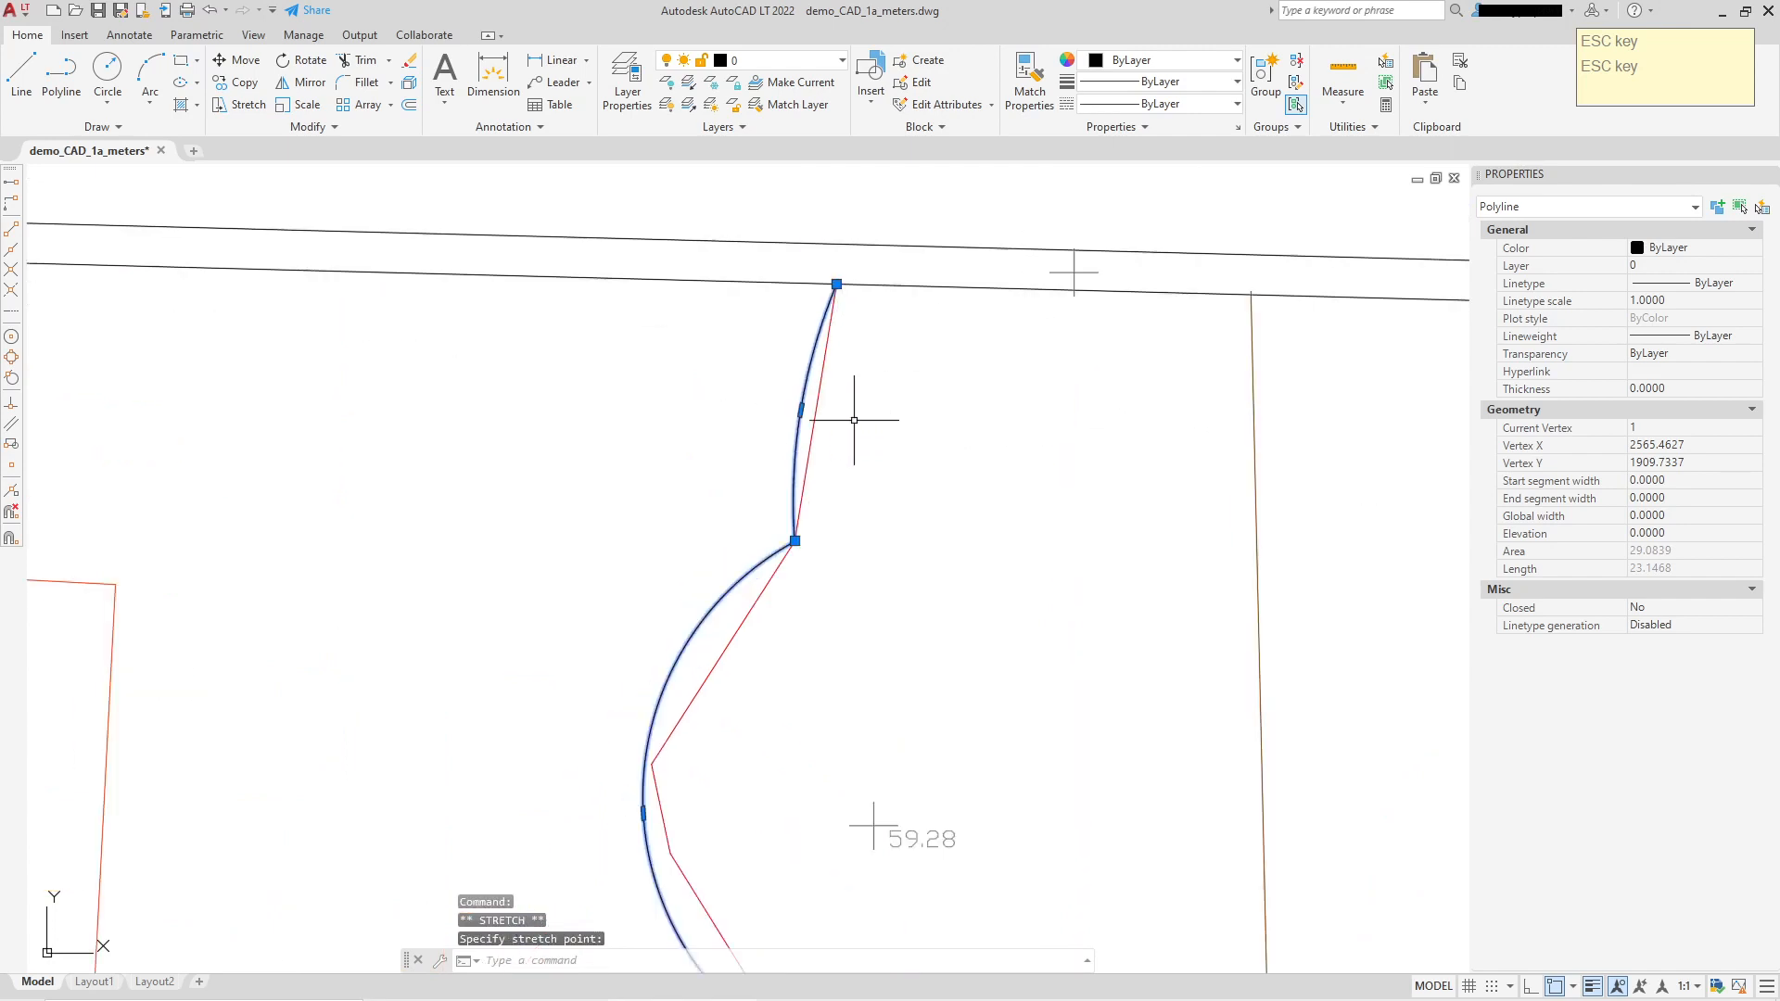
pyautogui.scroll(5, 800, 409)
pyautogui.click(811, 398)
pyautogui.scroll(-7, 856, 488)
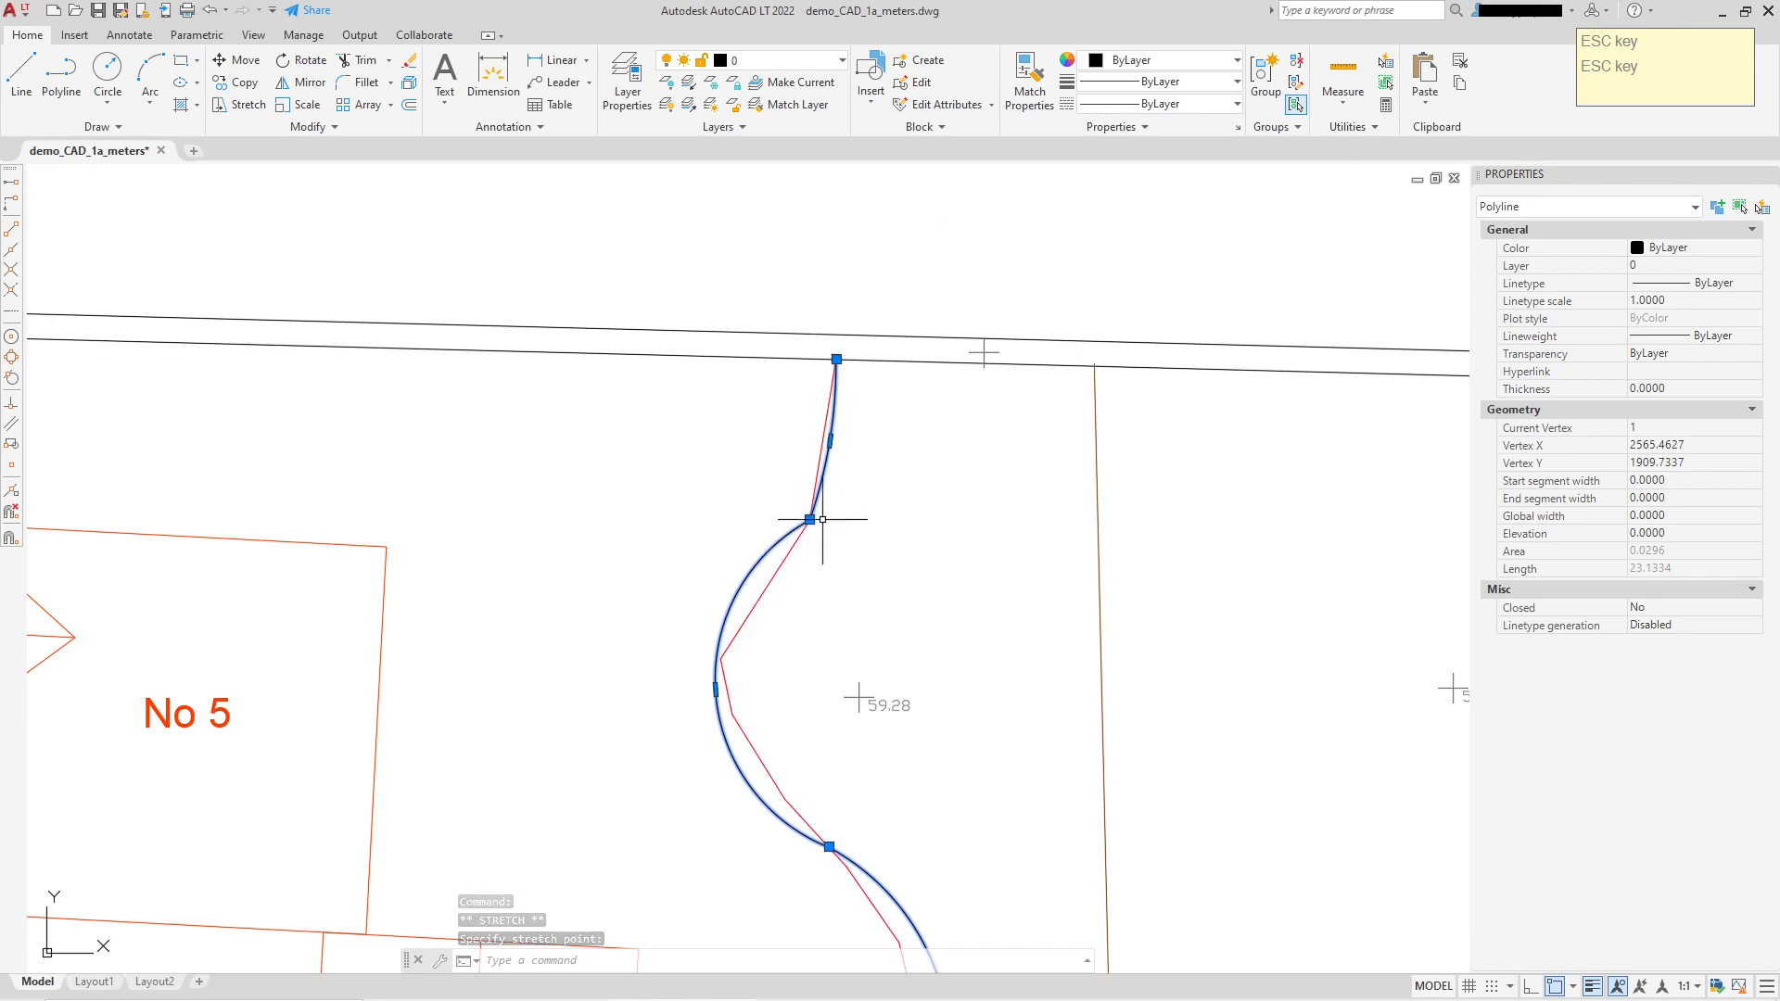
pyautogui.press('Escape')
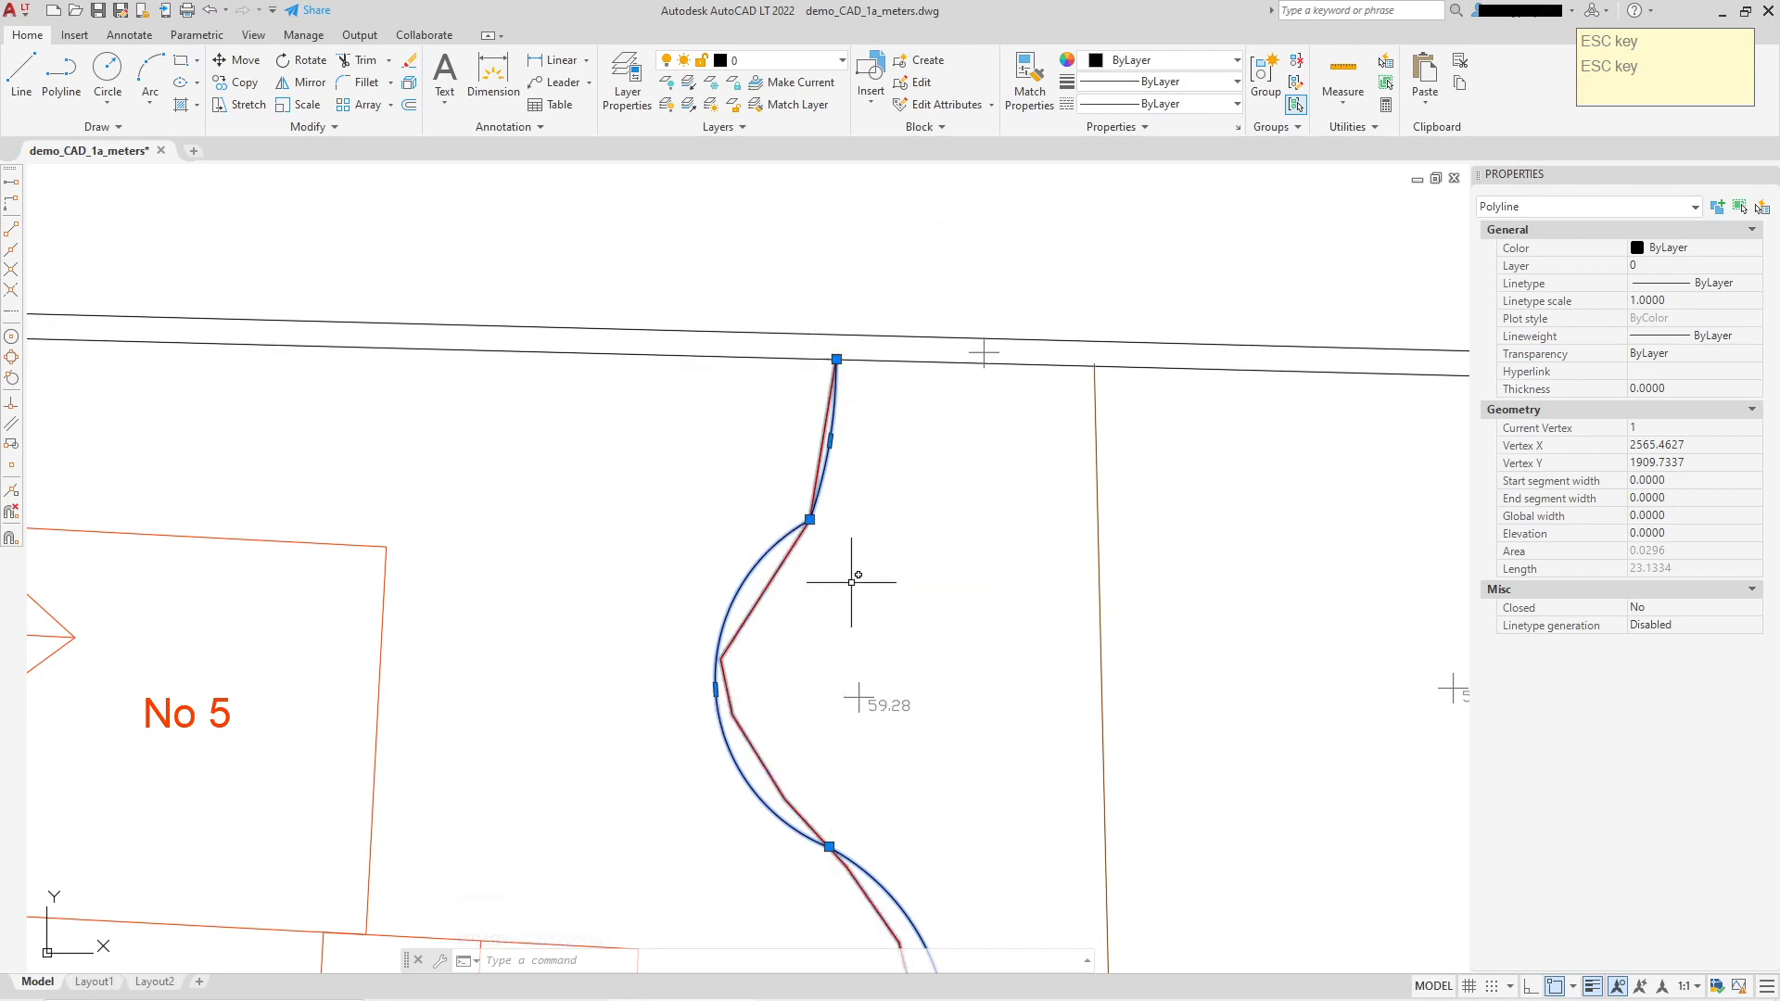
# Step: Move the curve's middle vertex to a new position closer to the red boundary
pyautogui.click(809, 519)
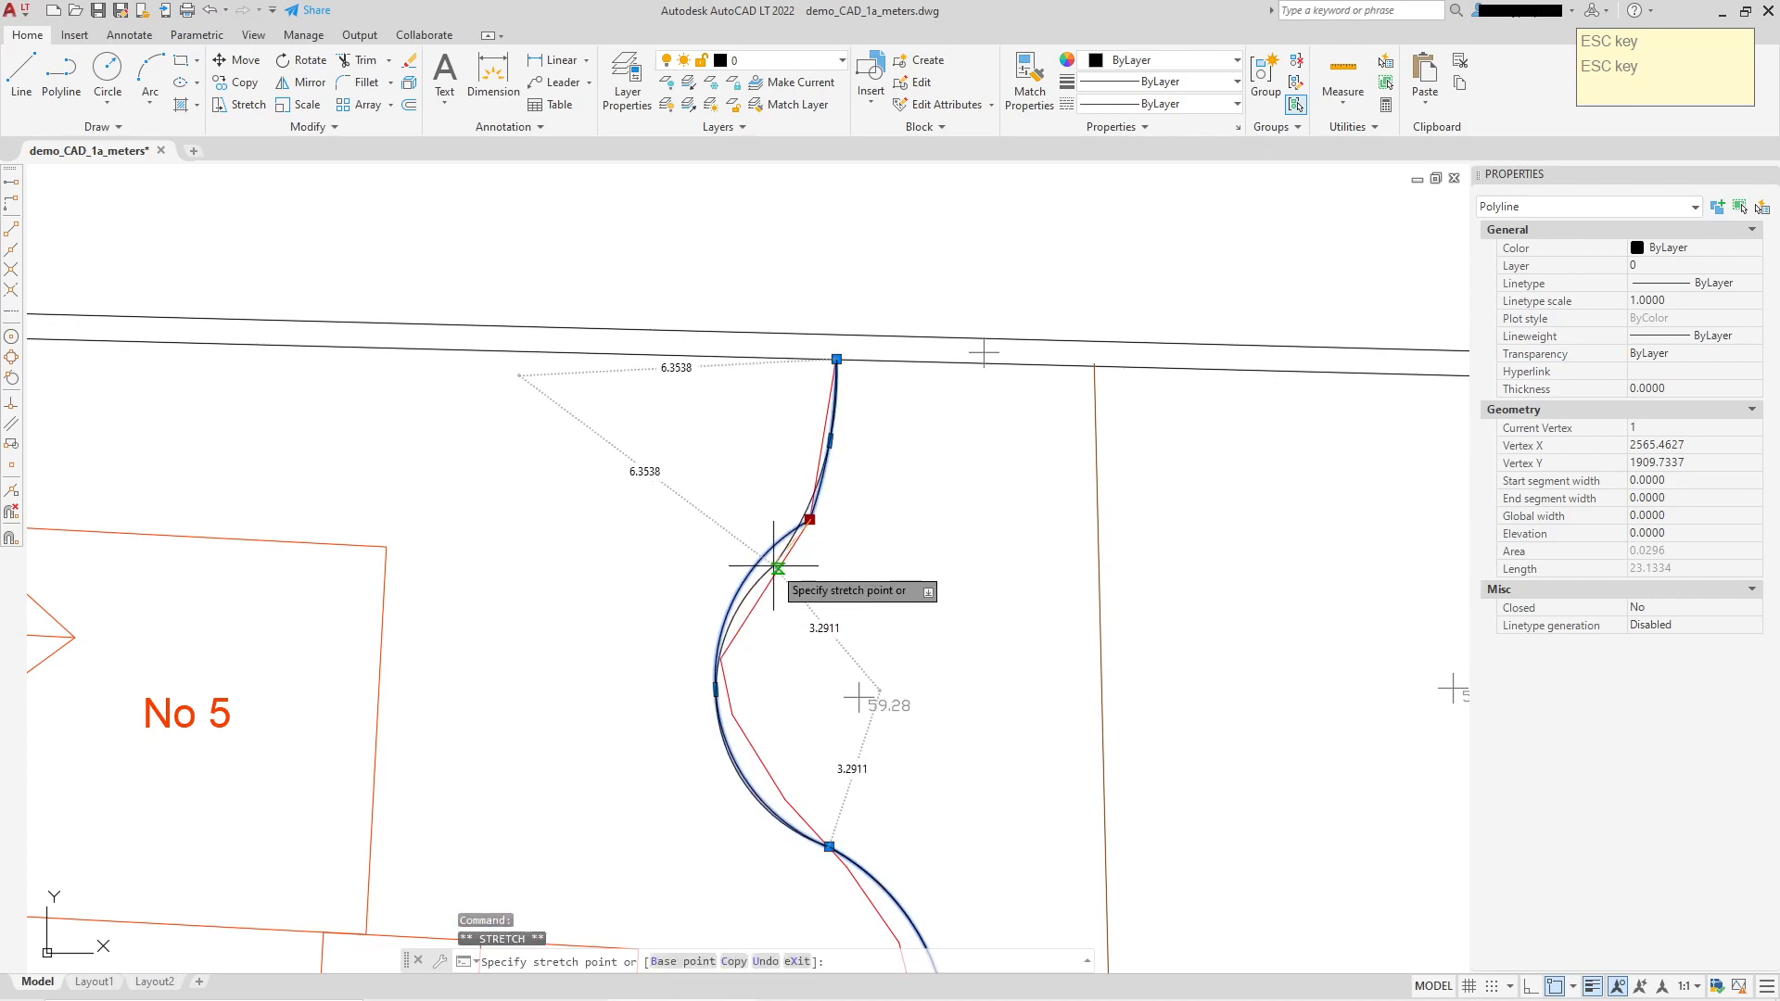
pyautogui.scroll(4, 779, 566)
pyautogui.click(802, 546)
pyautogui.scroll(-3, 890, 542)
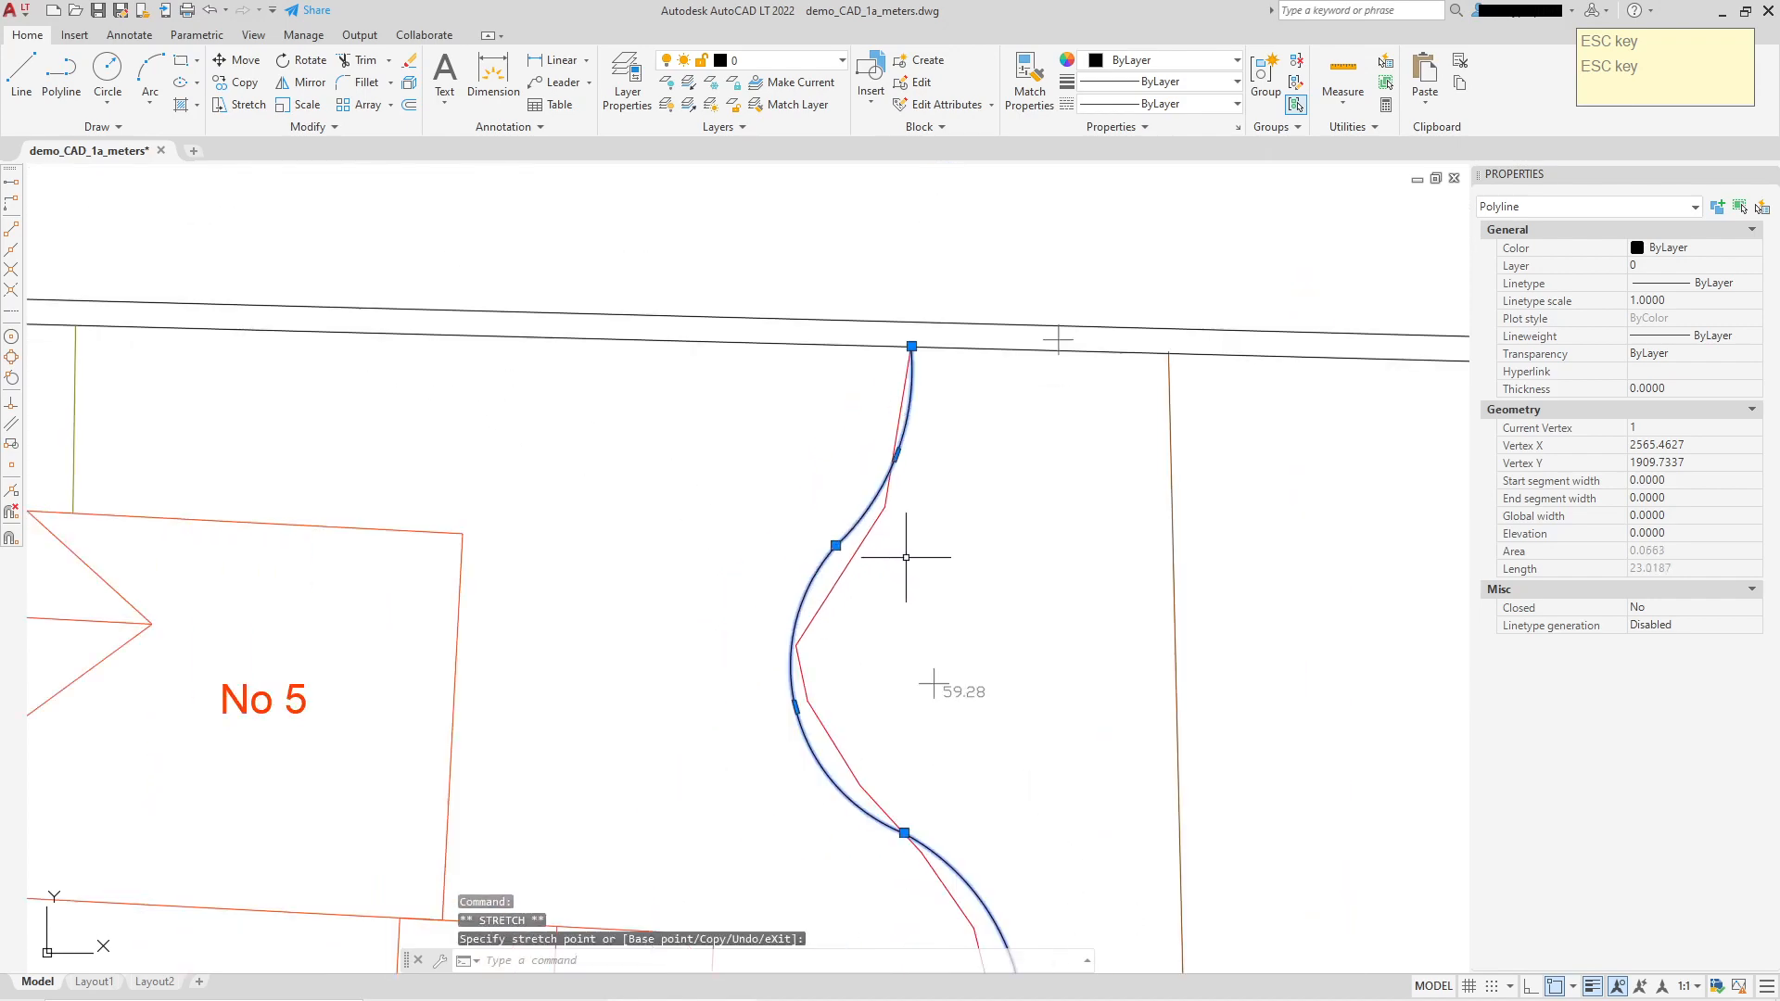
pyautogui.moveTo(914, 557); pyautogui.dragTo(898, 386, button='middle')
pyautogui.scroll(2, 906, 596)
pyautogui.scroll(-2, 924, 597)
pyautogui.moveTo(924, 597); pyautogui.dragTo(924, 549, button='middle')
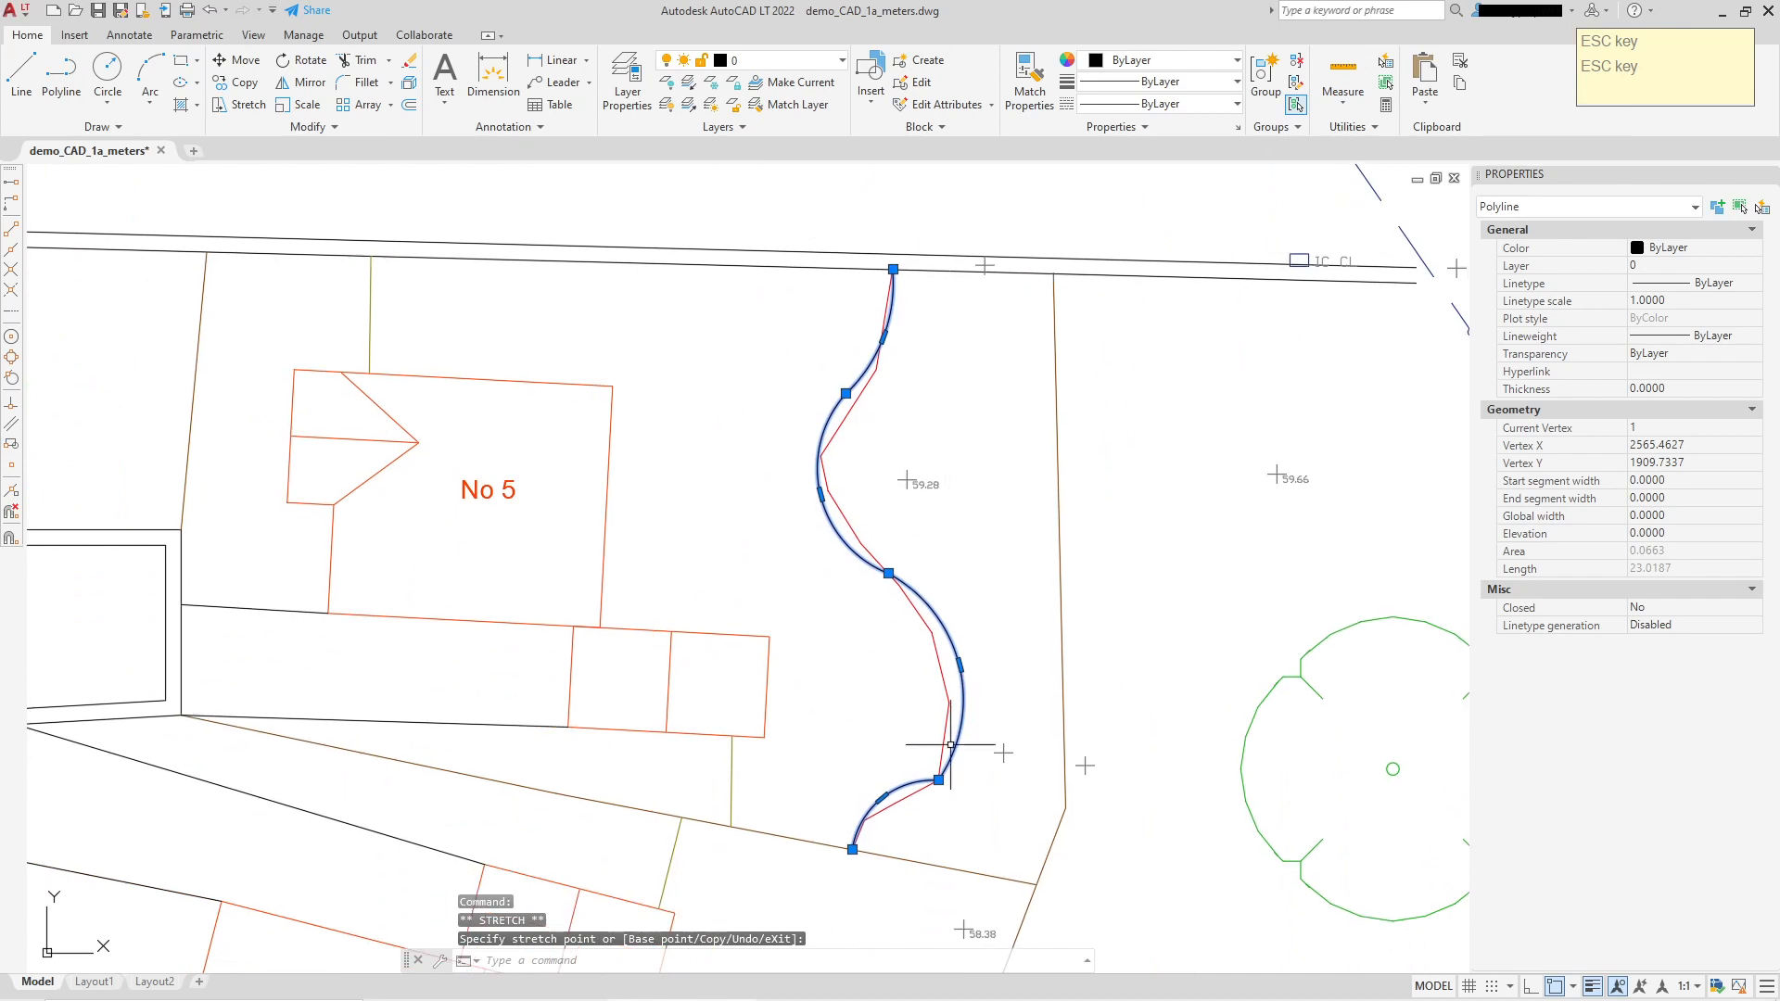
pyautogui.scroll(4, 926, 698)
pyautogui.moveTo(926, 699); pyautogui.dragTo(843, 425, button='middle')
pyautogui.click(722, 560)
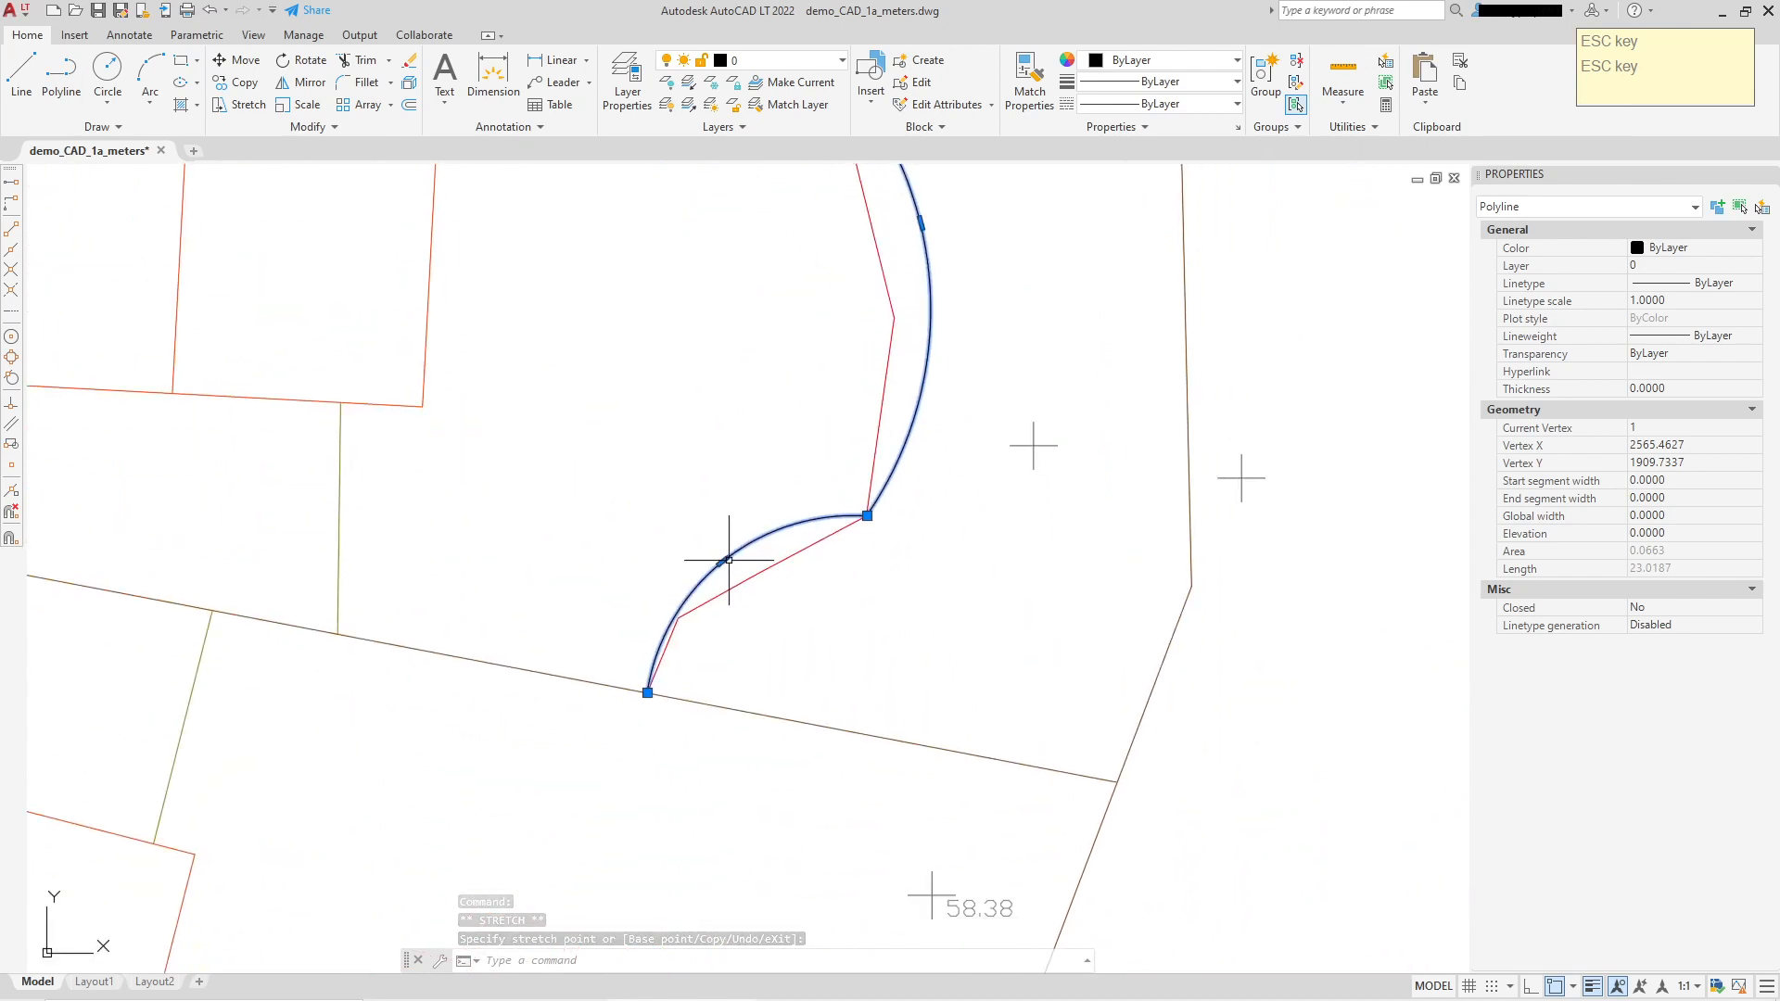
# Step: Stretch the vertex above the lower arc to hug the red line, bringing the length to 22.7019
pyautogui.click(867, 515)
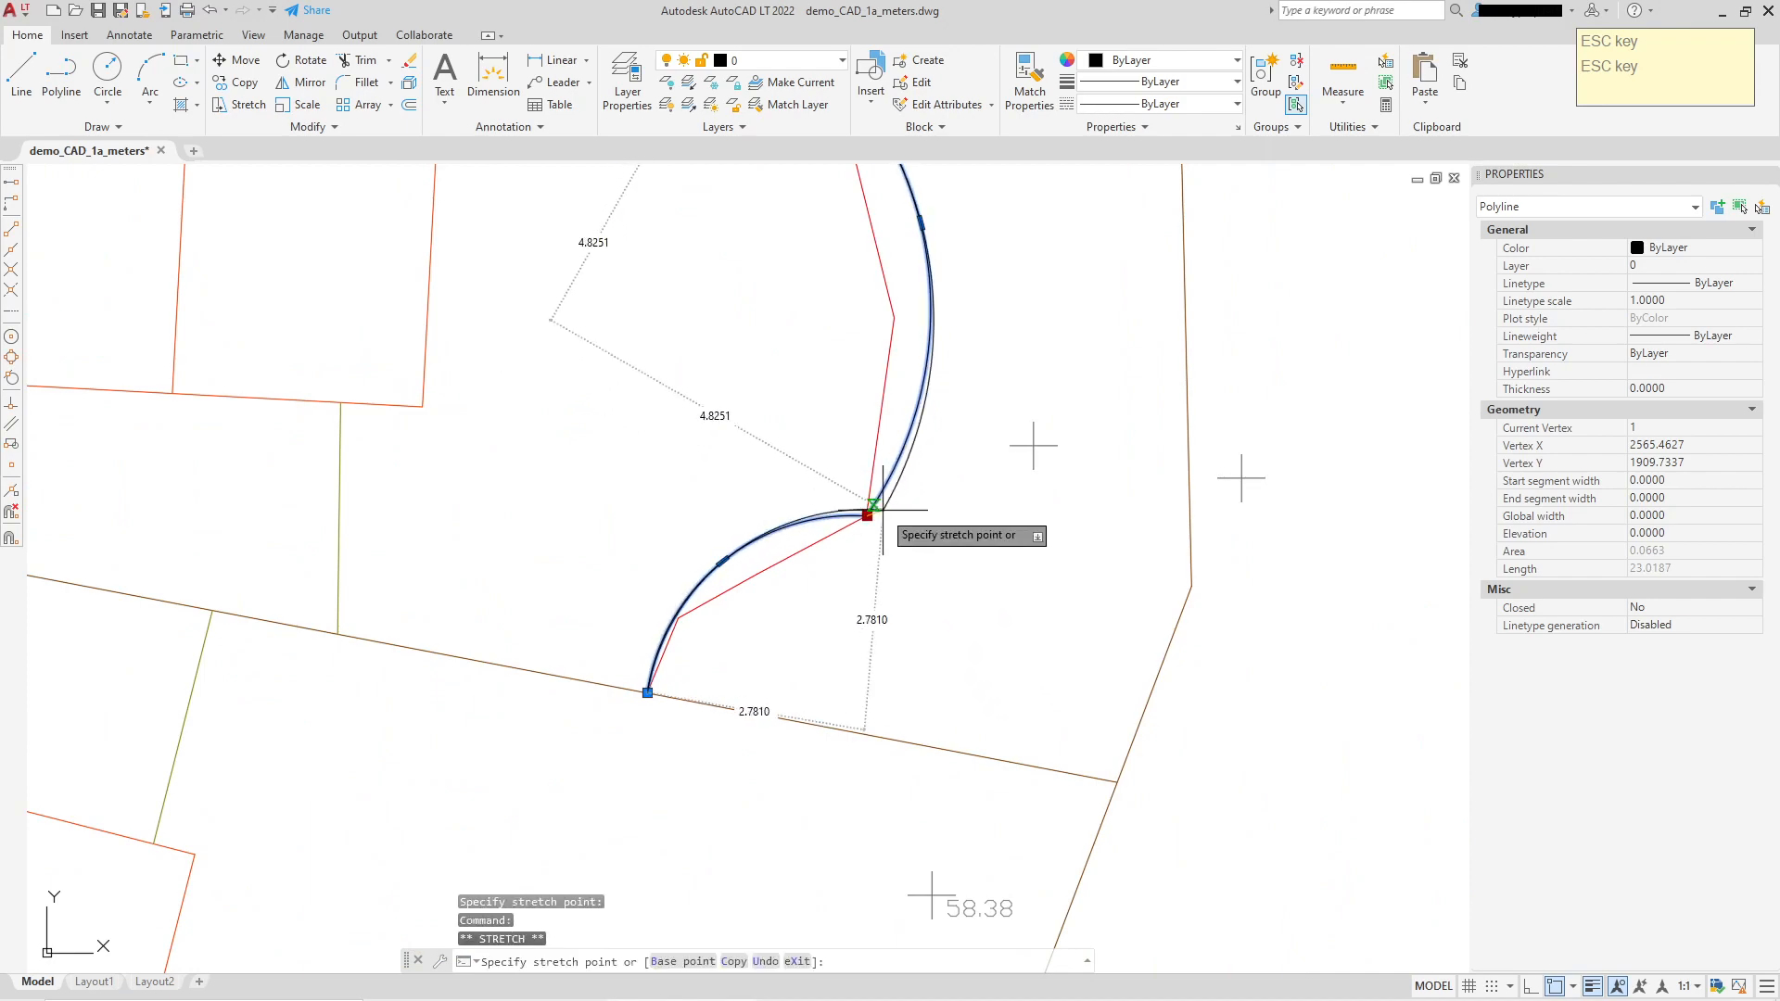
pyautogui.click(838, 504)
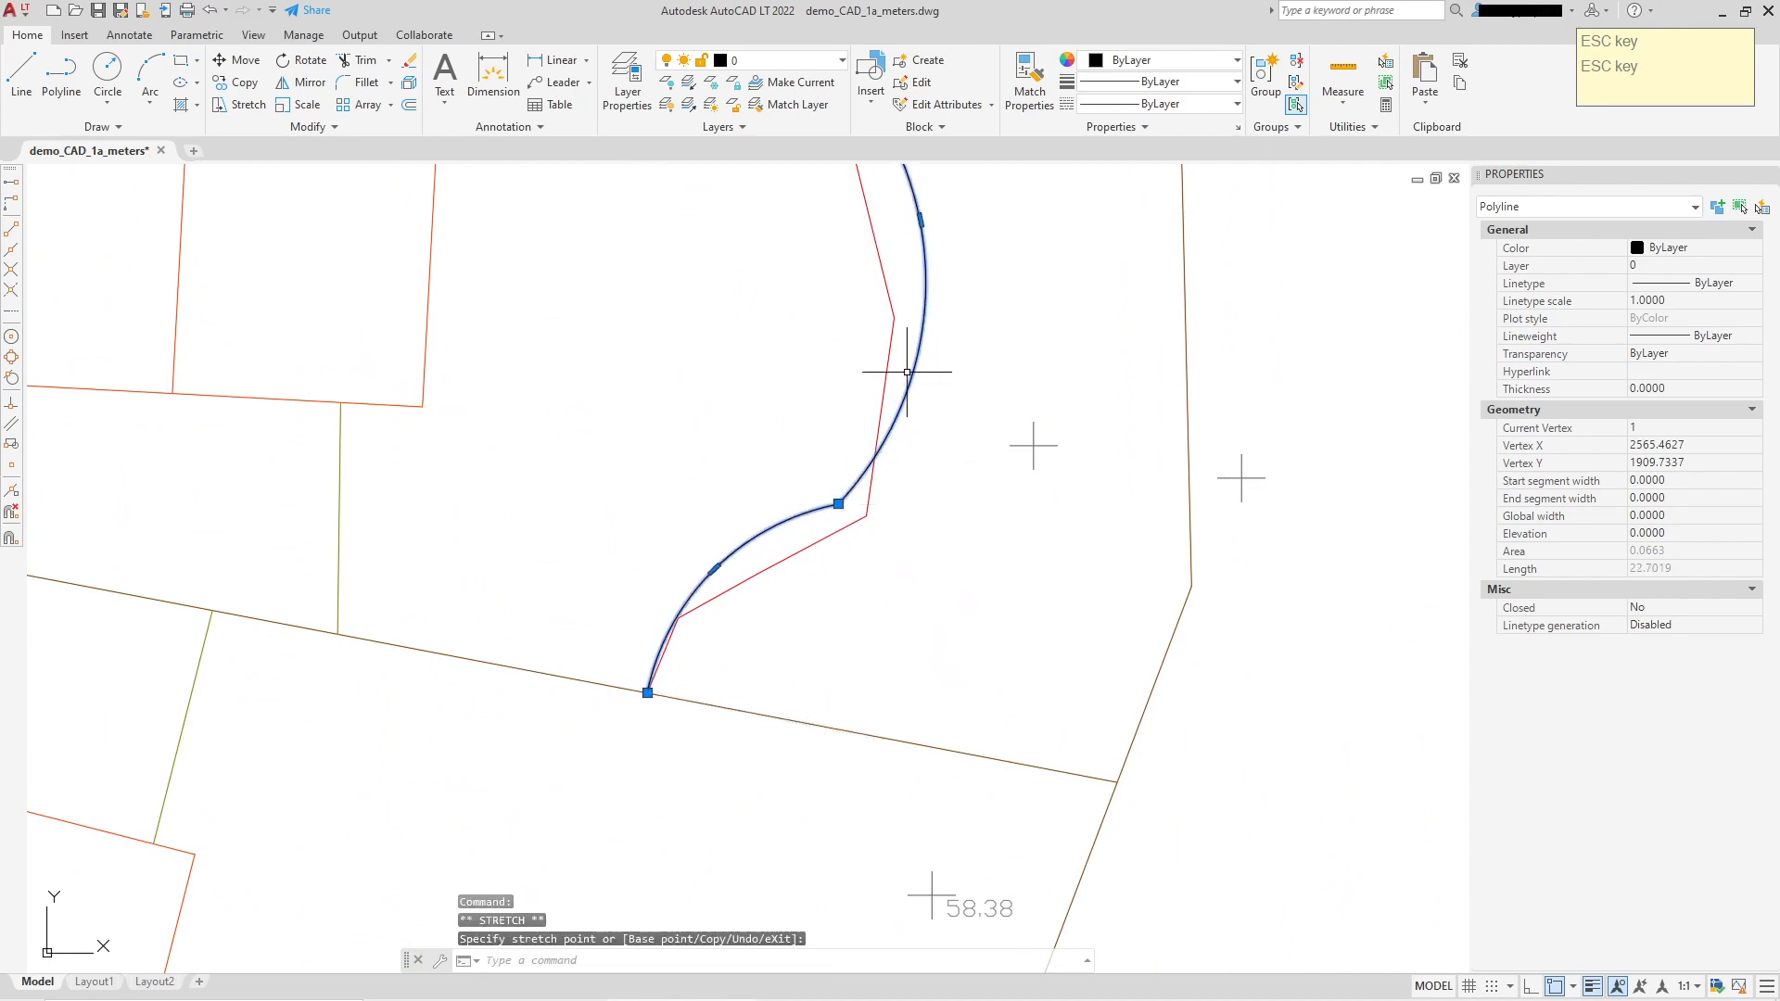
pyautogui.scroll(3, 906, 371)
pyautogui.press('Escape')
pyautogui.scroll(2, 1020, 536)
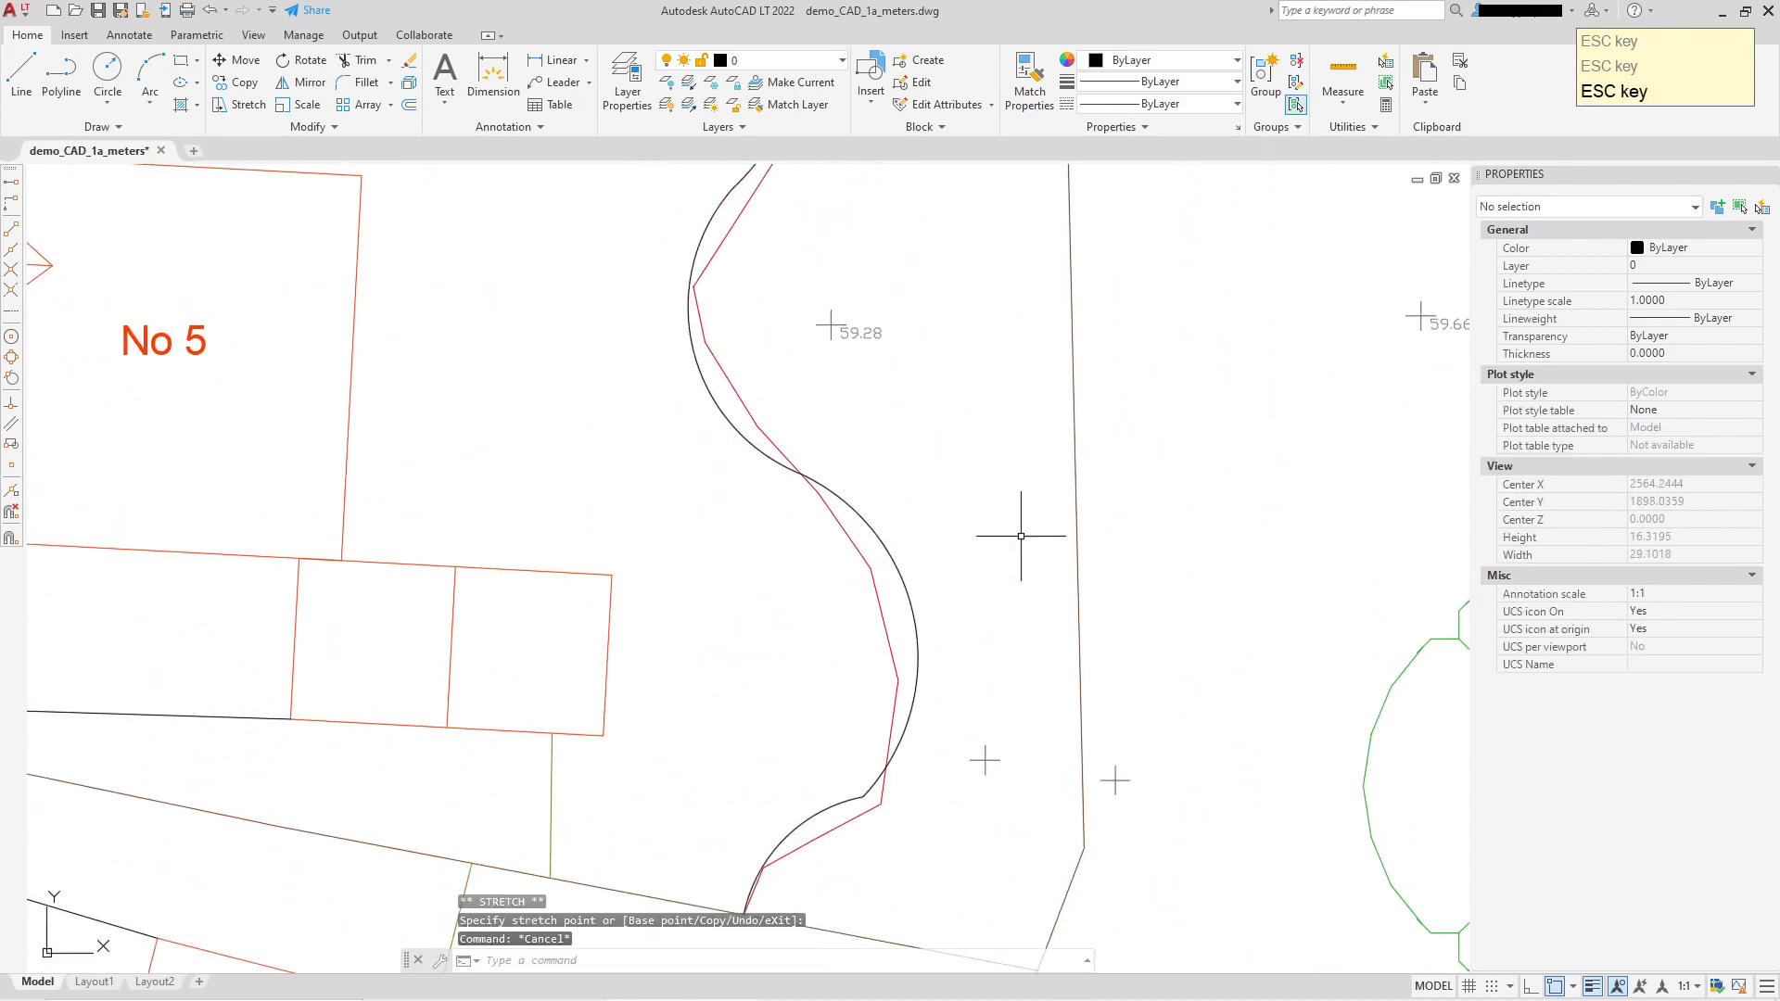
# Step: Undo the last change, then start a fit-point spline at the curve's top end and trace down it
pyautogui.scroll(-2, 1021, 536)
pyautogui.hotkey('ctrl', 'z')
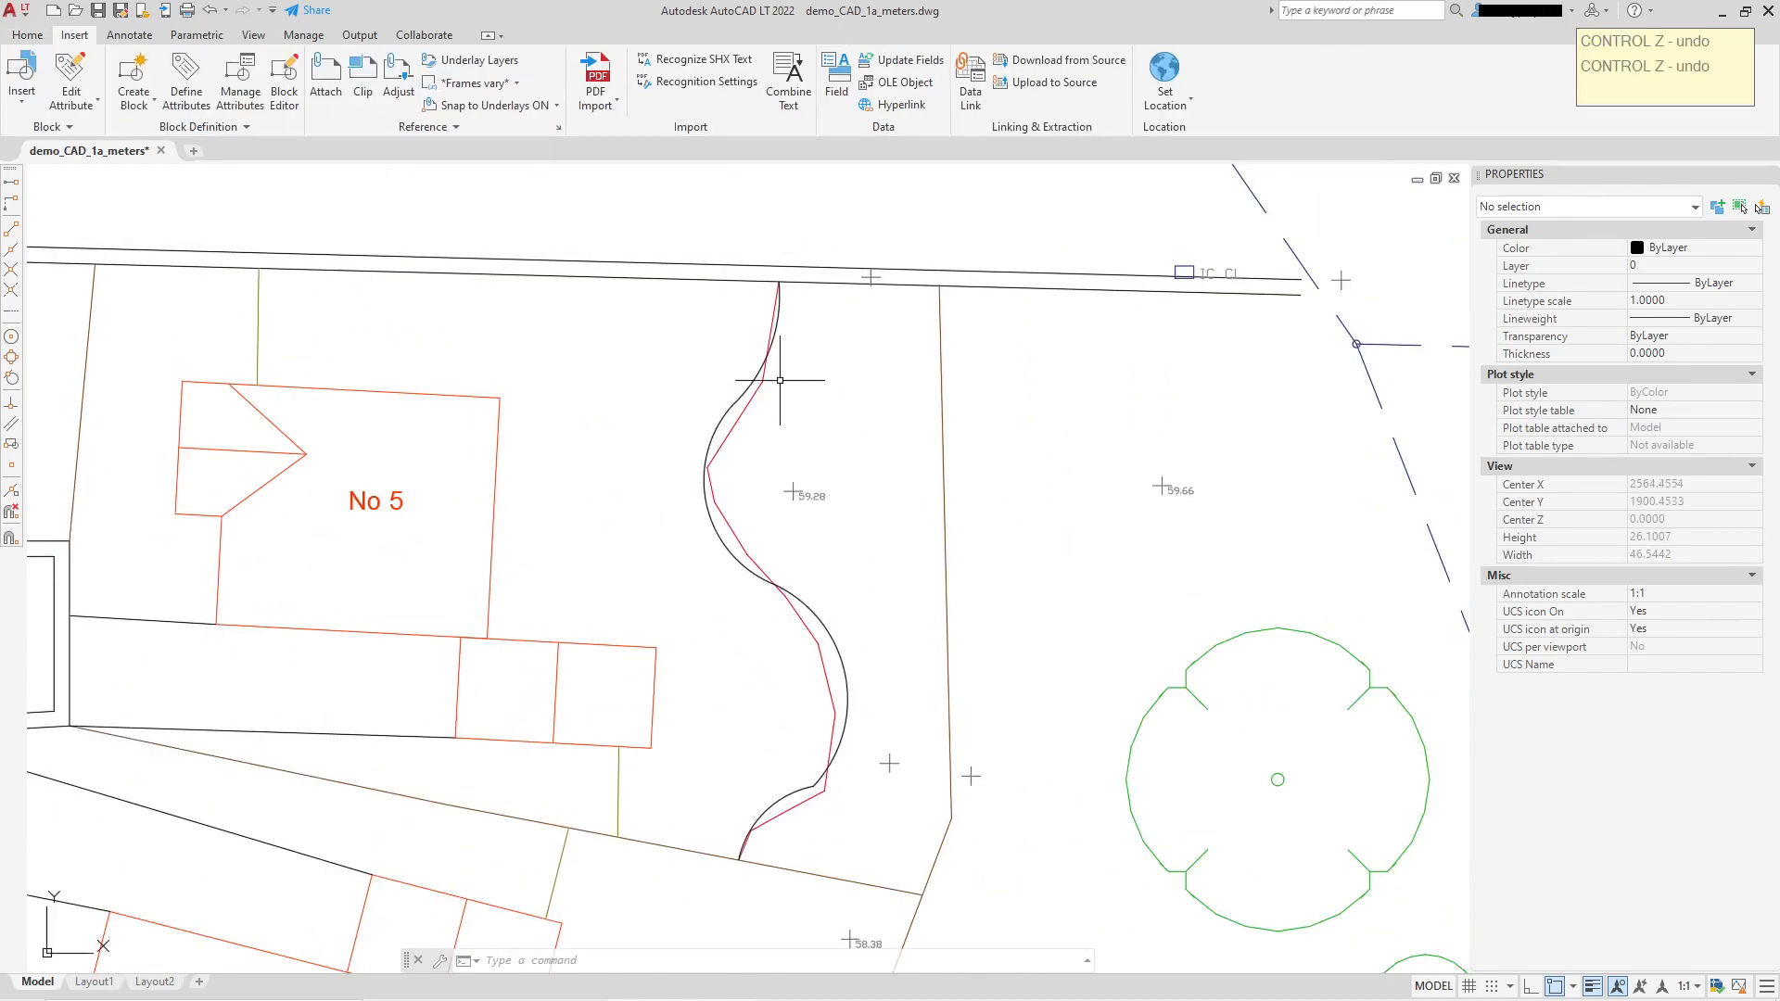
pyautogui.click(28, 36)
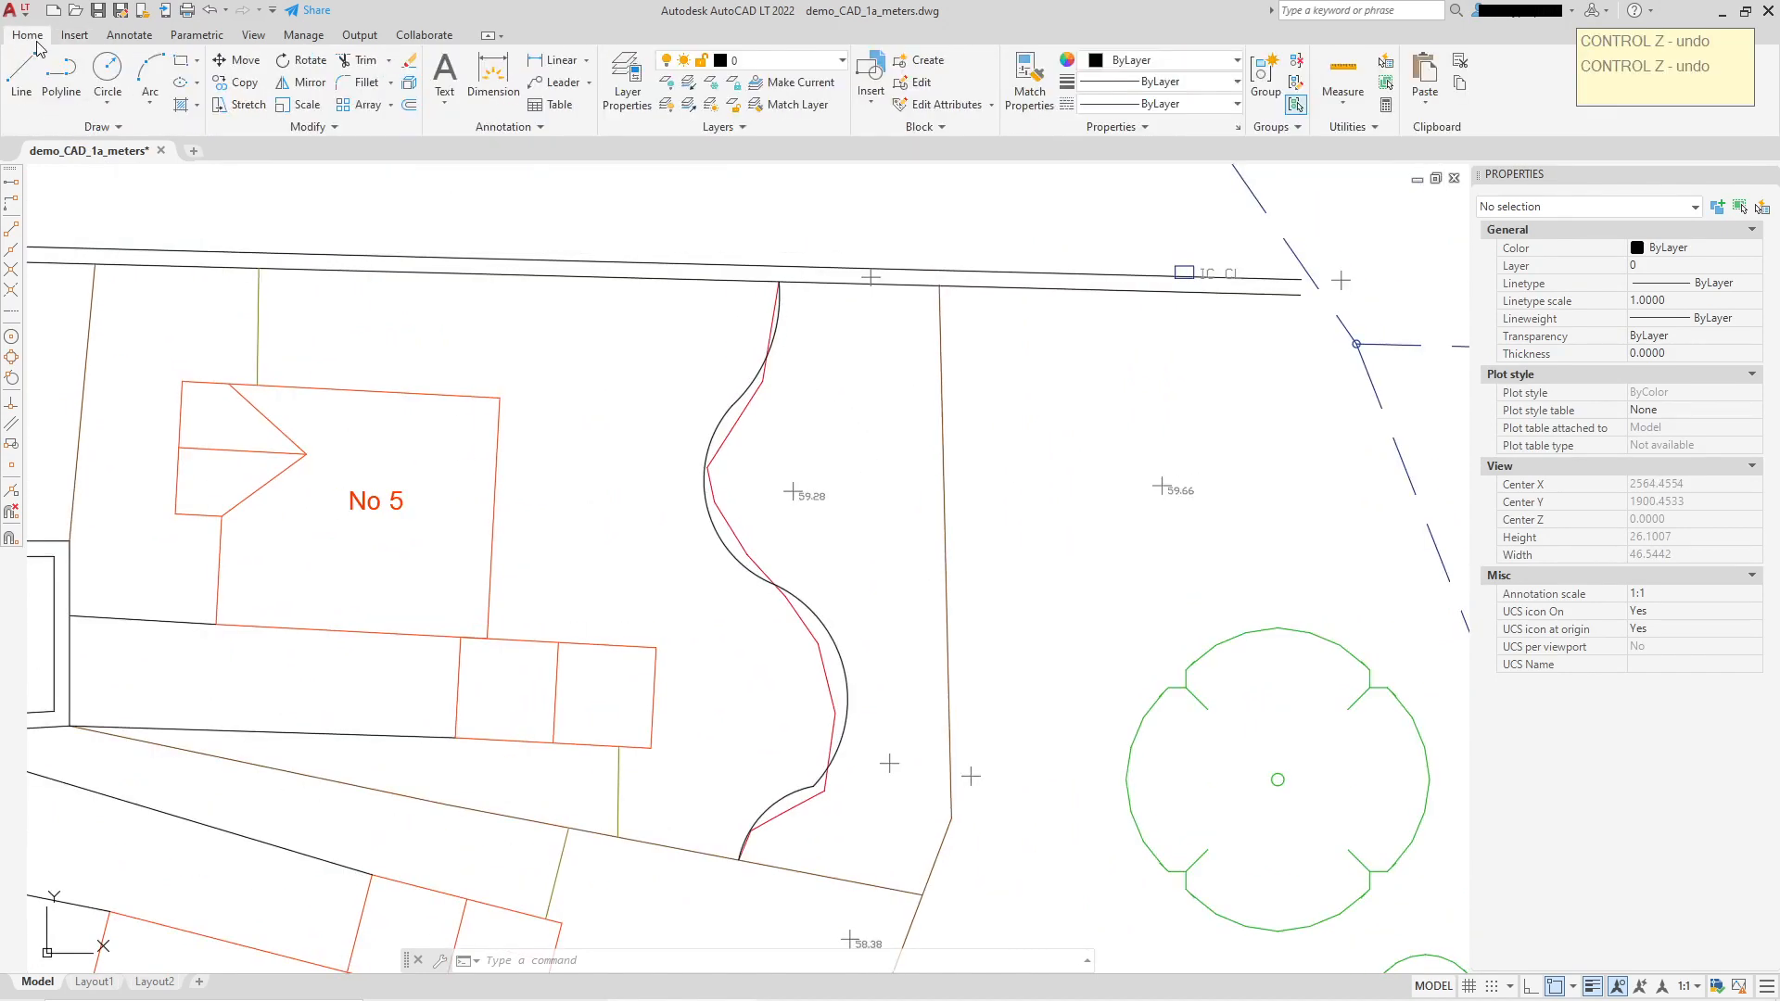
pyautogui.click(98, 127)
pyautogui.click(13, 150)
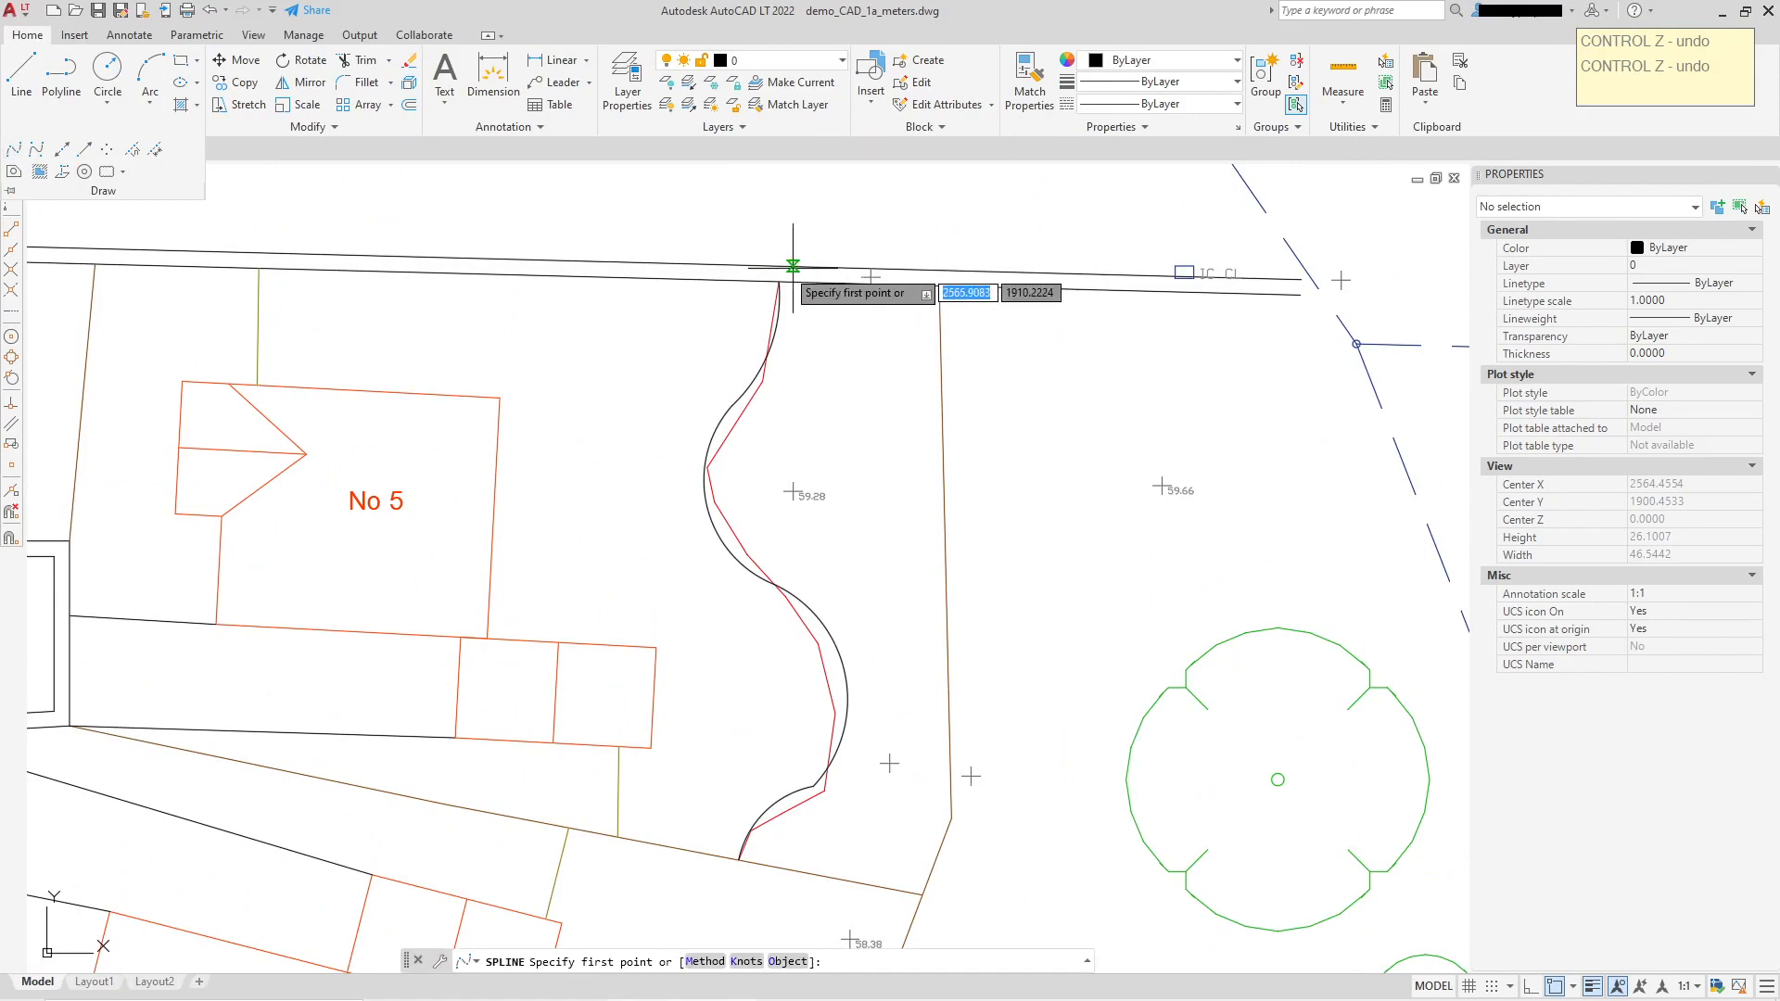
pyautogui.scroll(4, 825, 278)
pyautogui.click(834, 275)
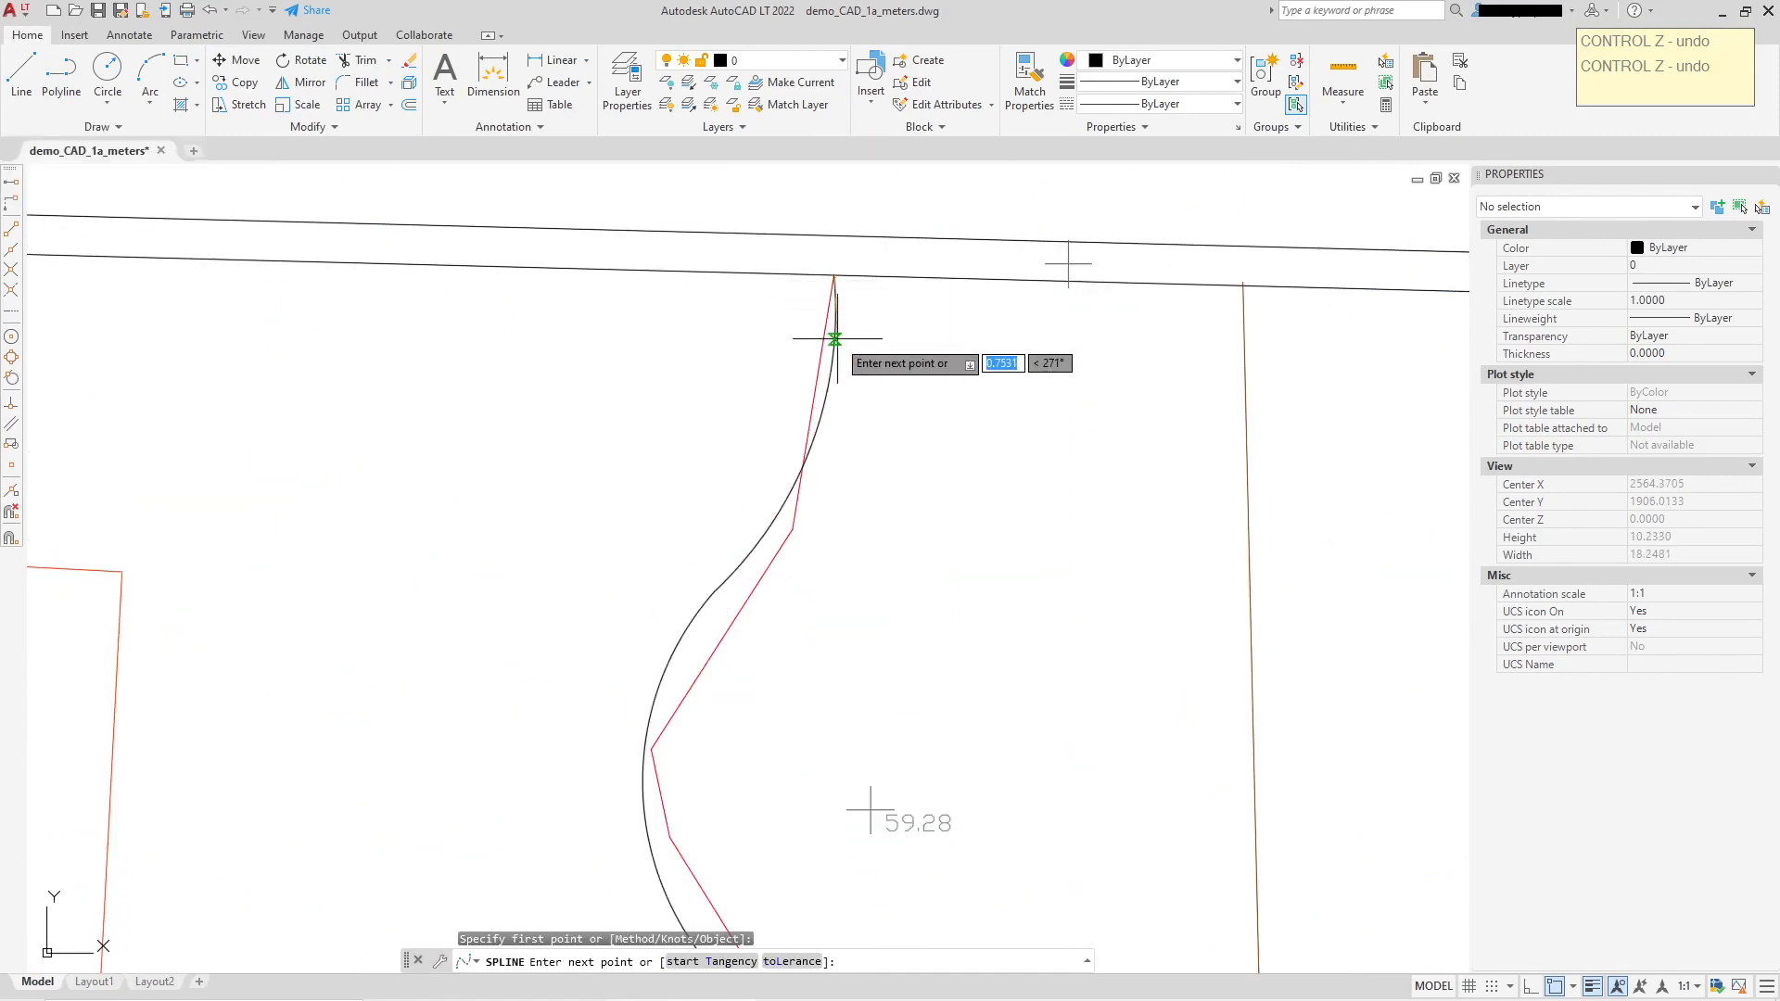
pyautogui.scroll(-4, 816, 357)
pyautogui.scroll(2, 814, 399)
pyautogui.click(809, 434)
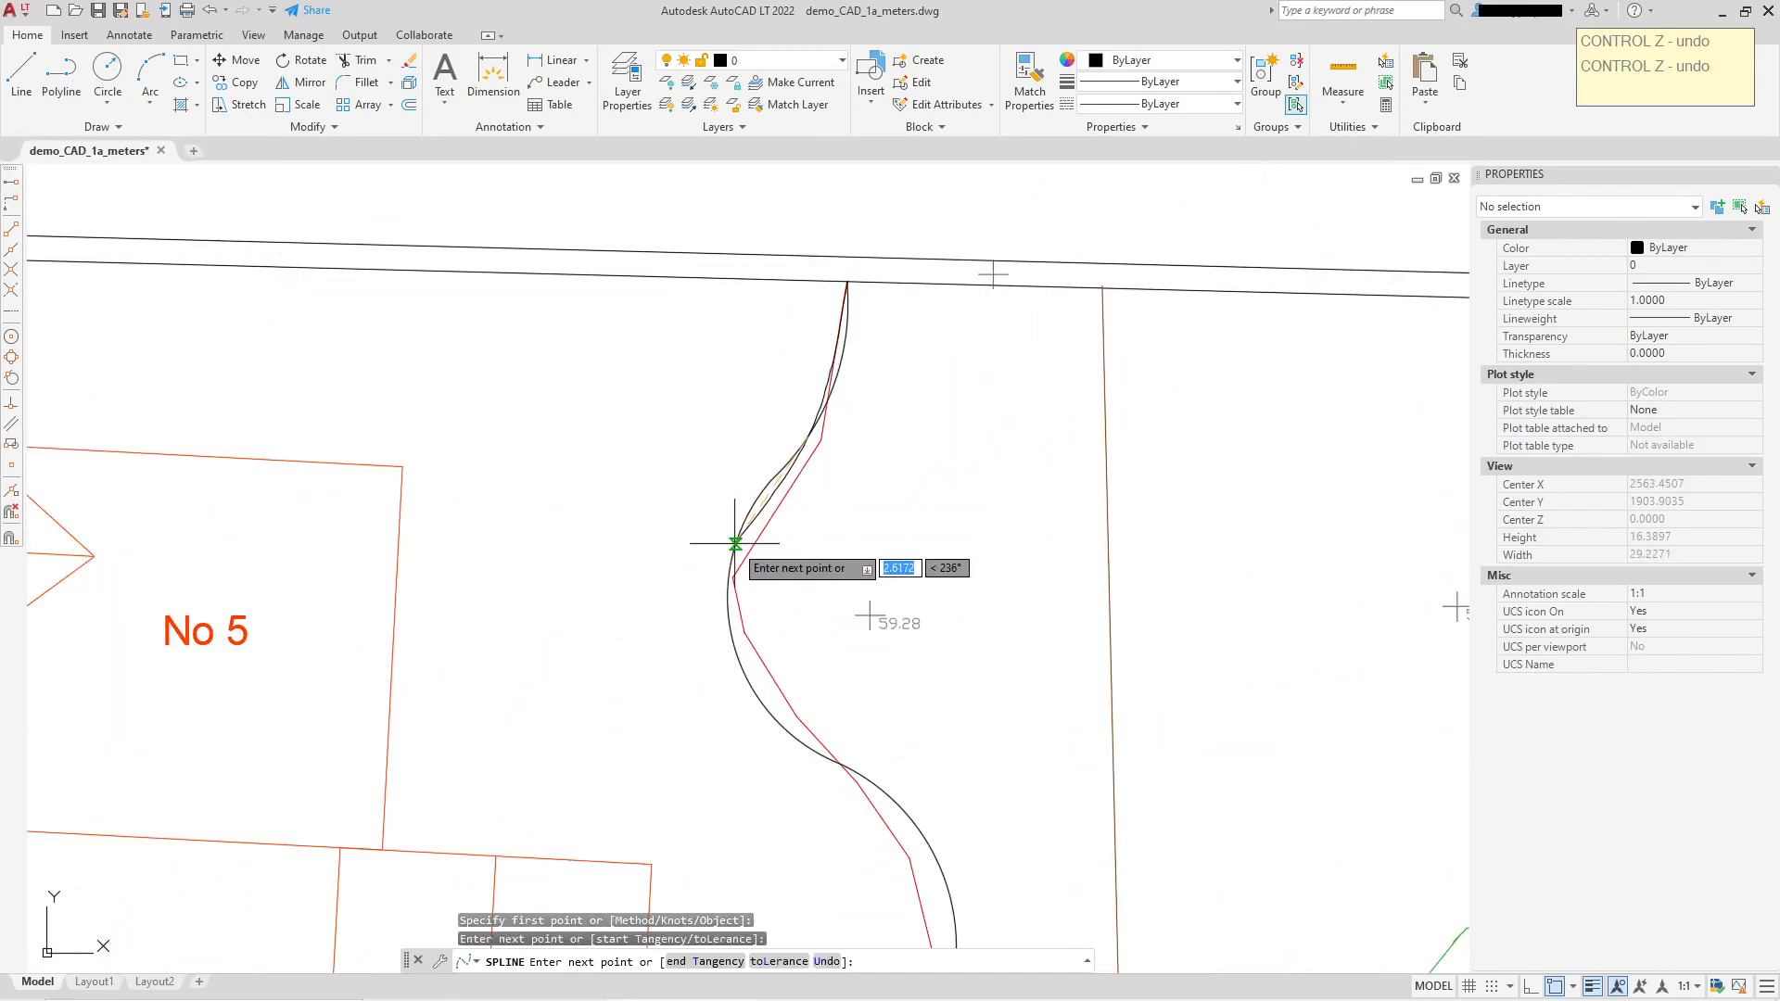
pyautogui.click(730, 559)
pyautogui.click(741, 664)
# Step: Add fit points through the middle bend to the curve's lower end and finish the spline
pyautogui.scroll(2, 740, 663)
pyautogui.scroll(-2, 755, 580)
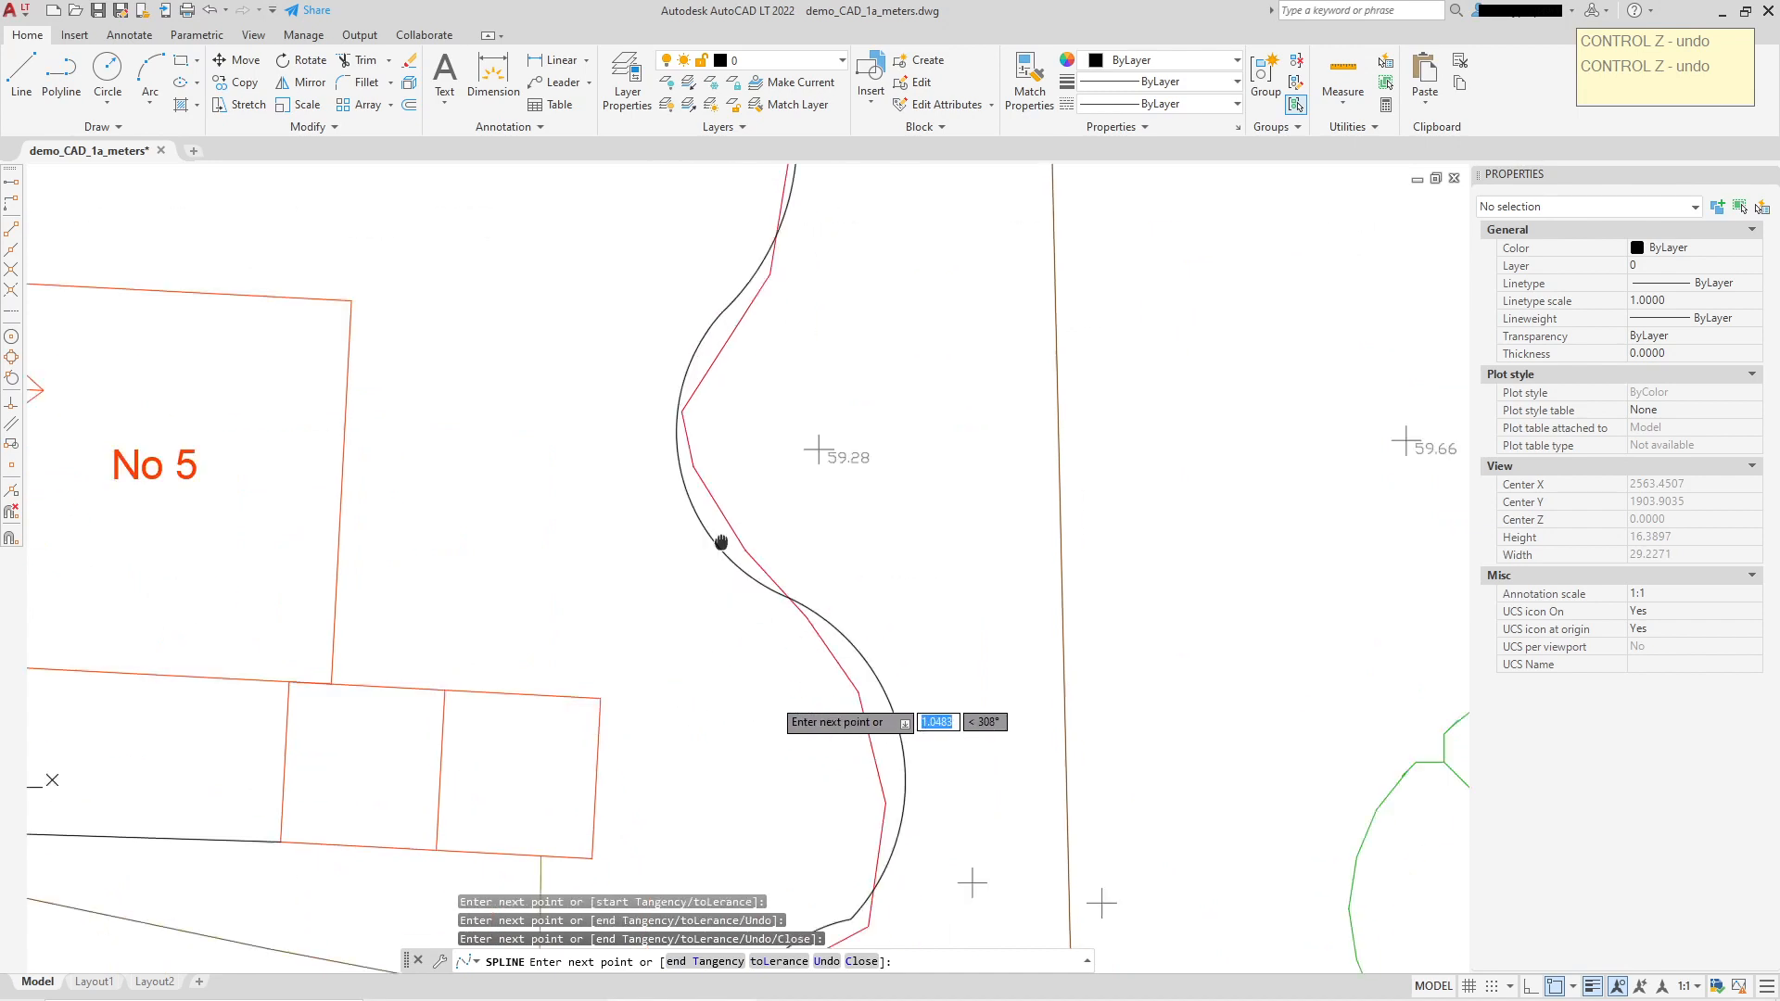
pyautogui.click(853, 570)
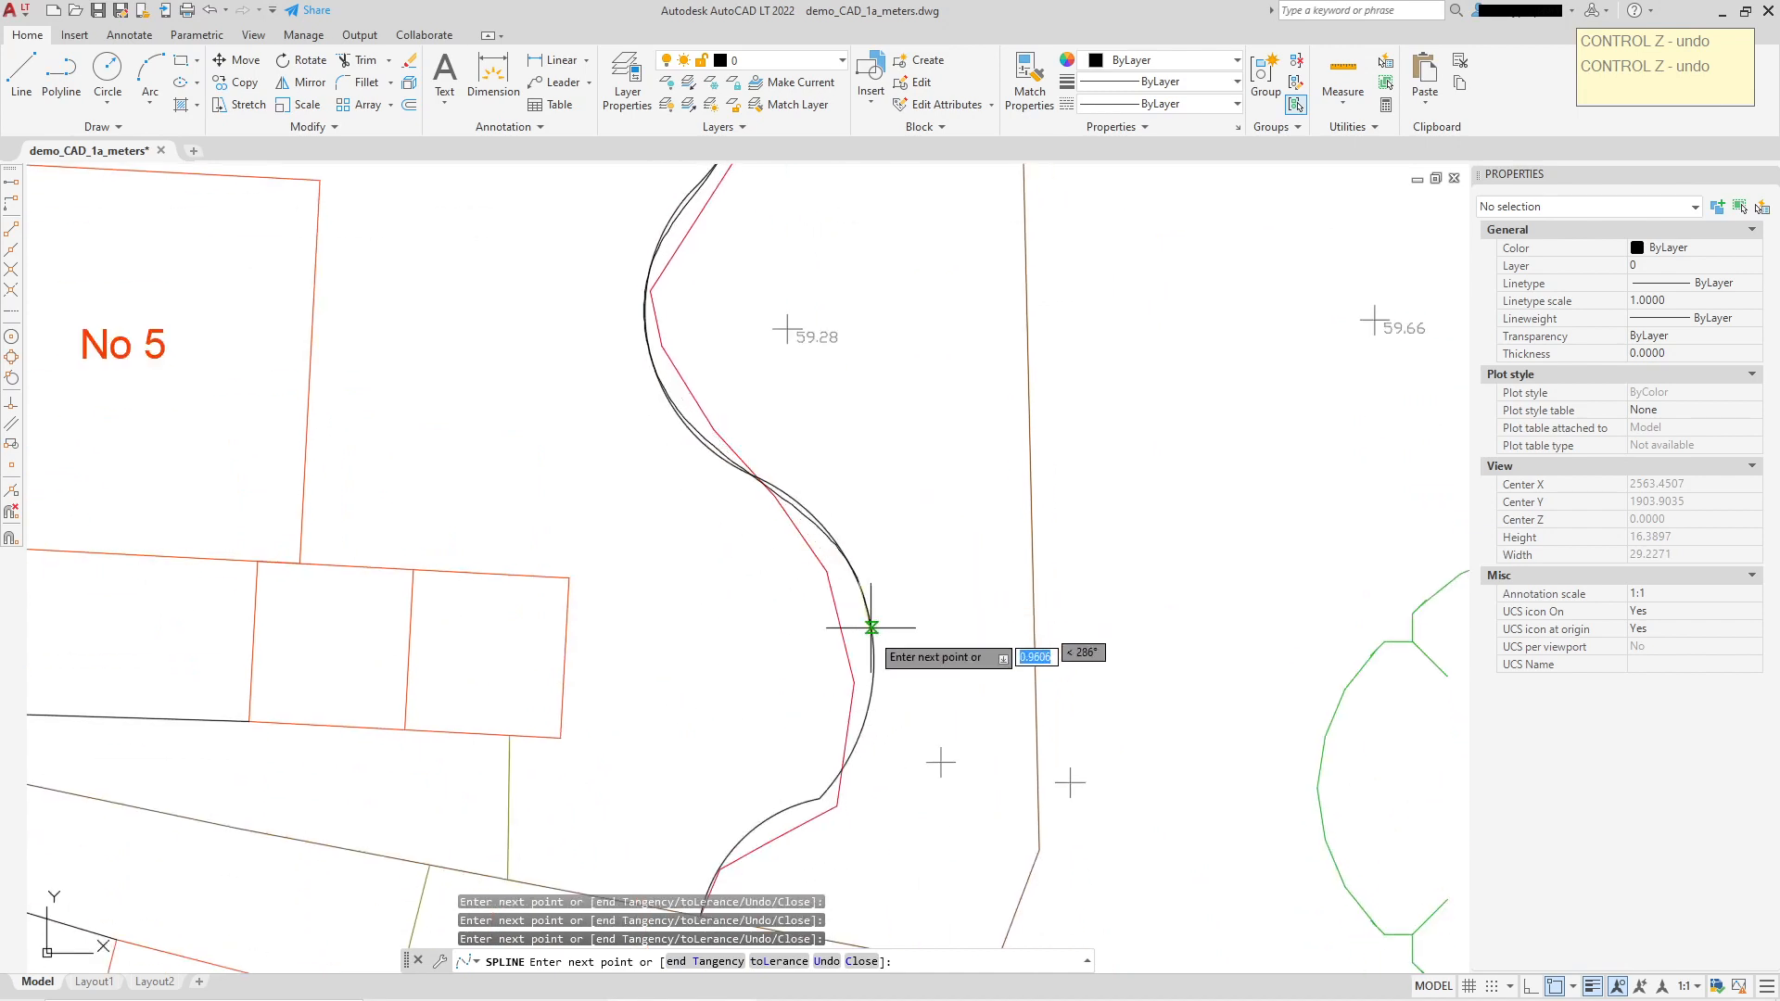
pyautogui.click(856, 742)
pyautogui.moveTo(835, 726); pyautogui.dragTo(810, 500, button='middle')
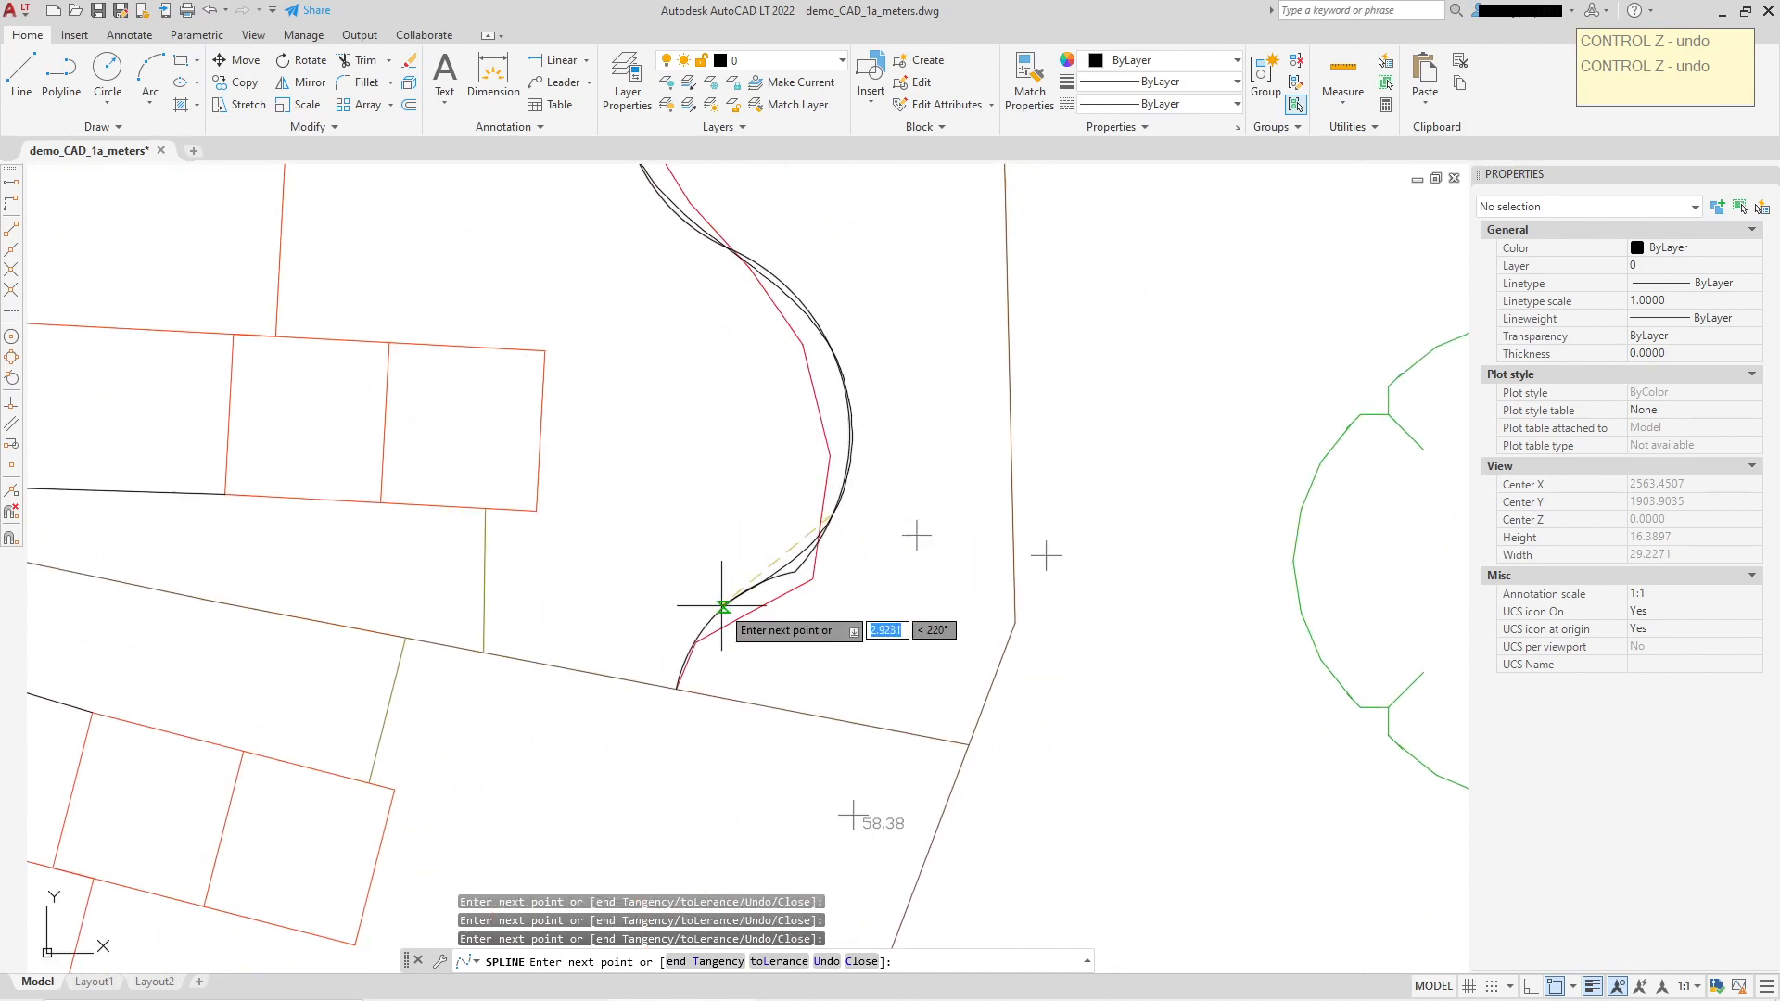
pyautogui.click(678, 687)
pyautogui.rightClick(856, 658)
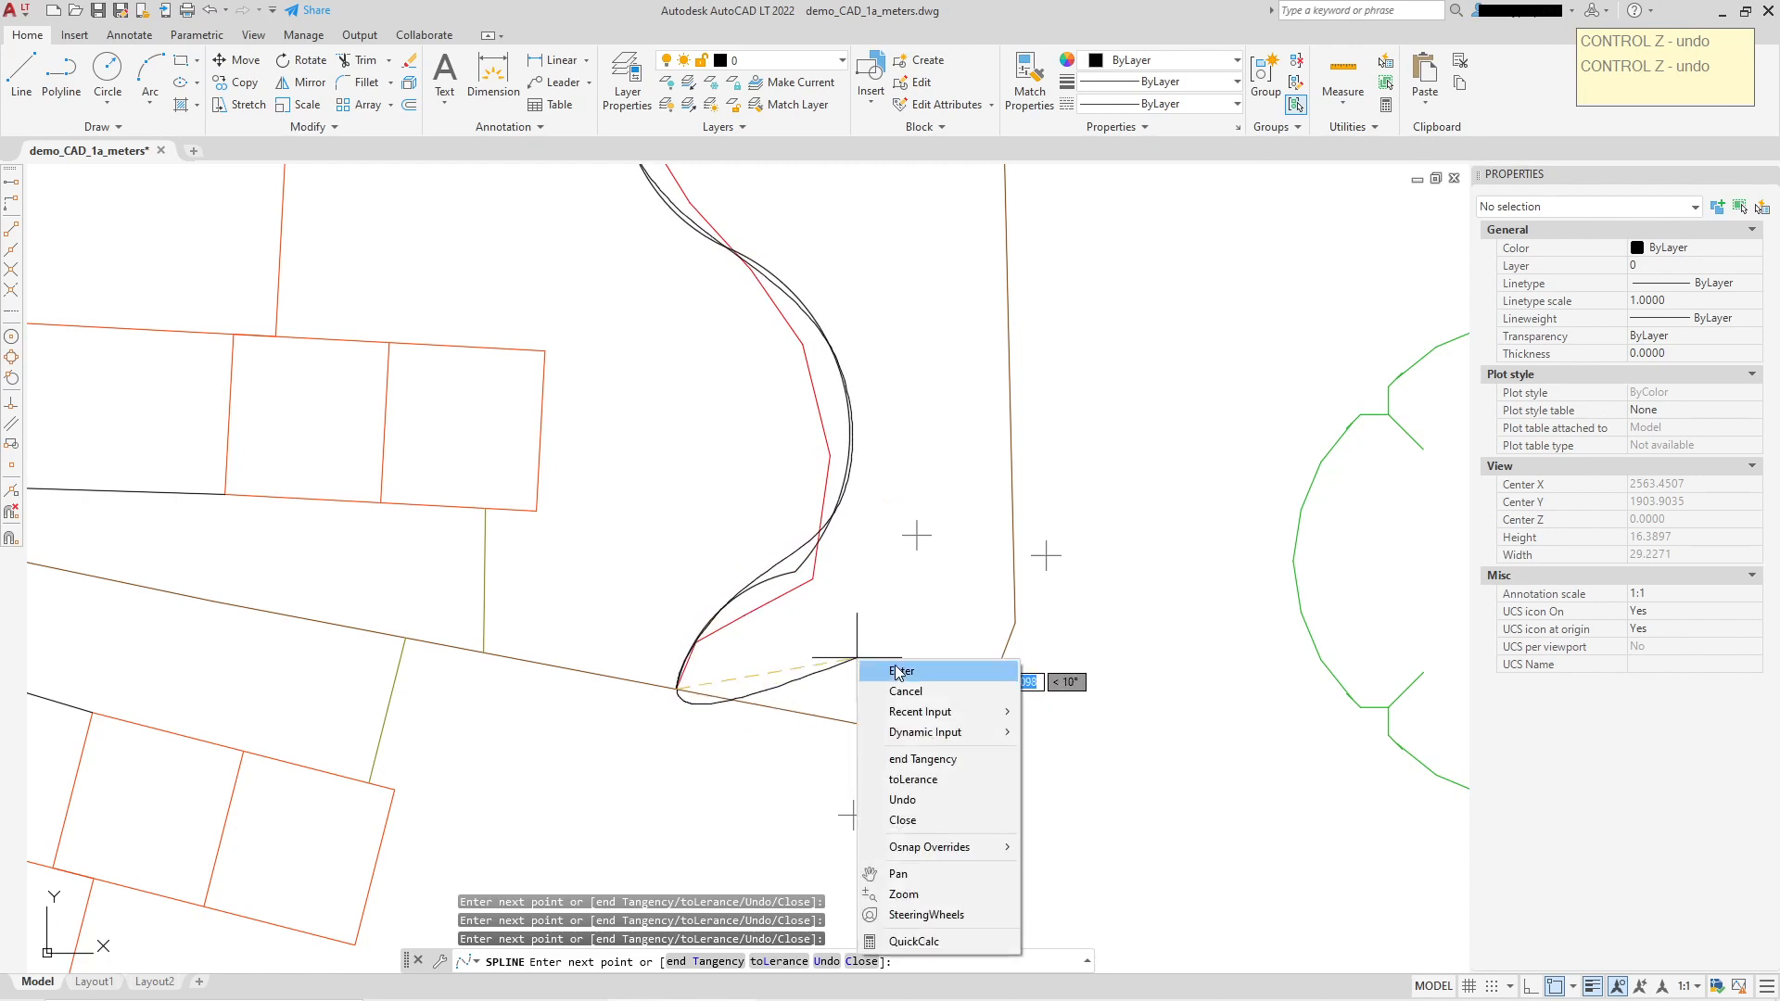
pyautogui.click(876, 676)
# Step: Select the old curve to compare it, then select the new spline instead
pyautogui.scroll(-4, 892, 616)
pyautogui.scroll(2, 822, 514)
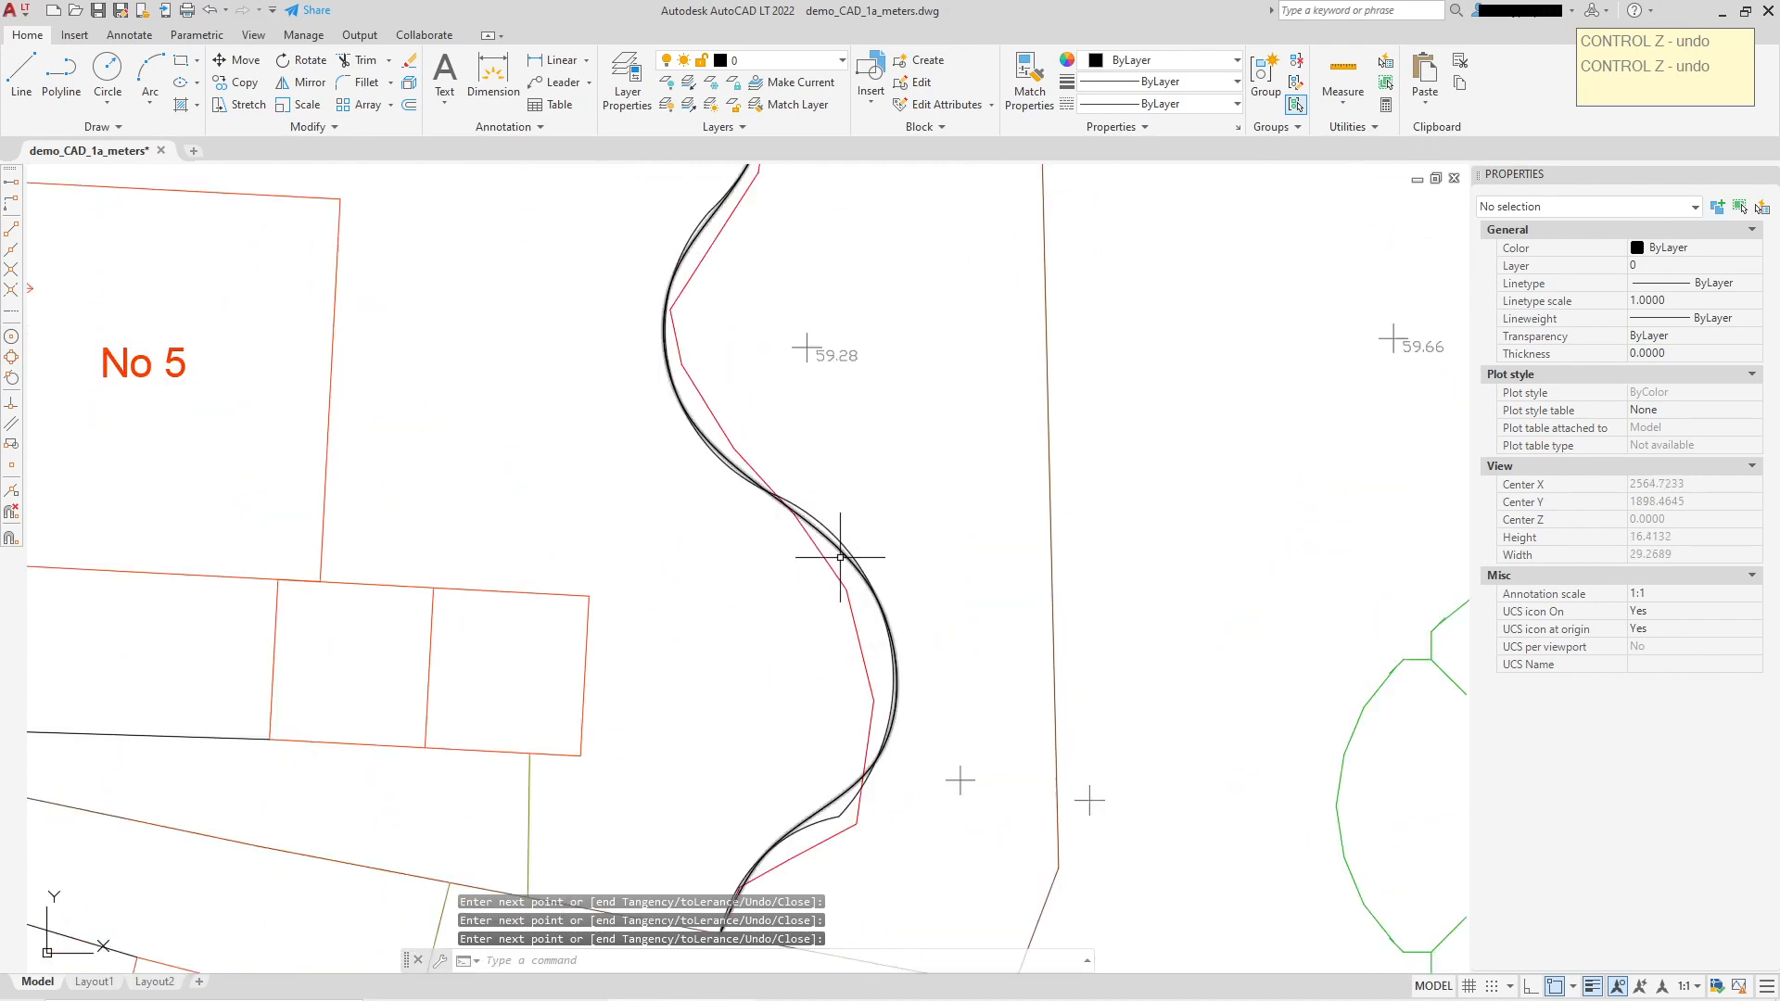
pyautogui.click(837, 541)
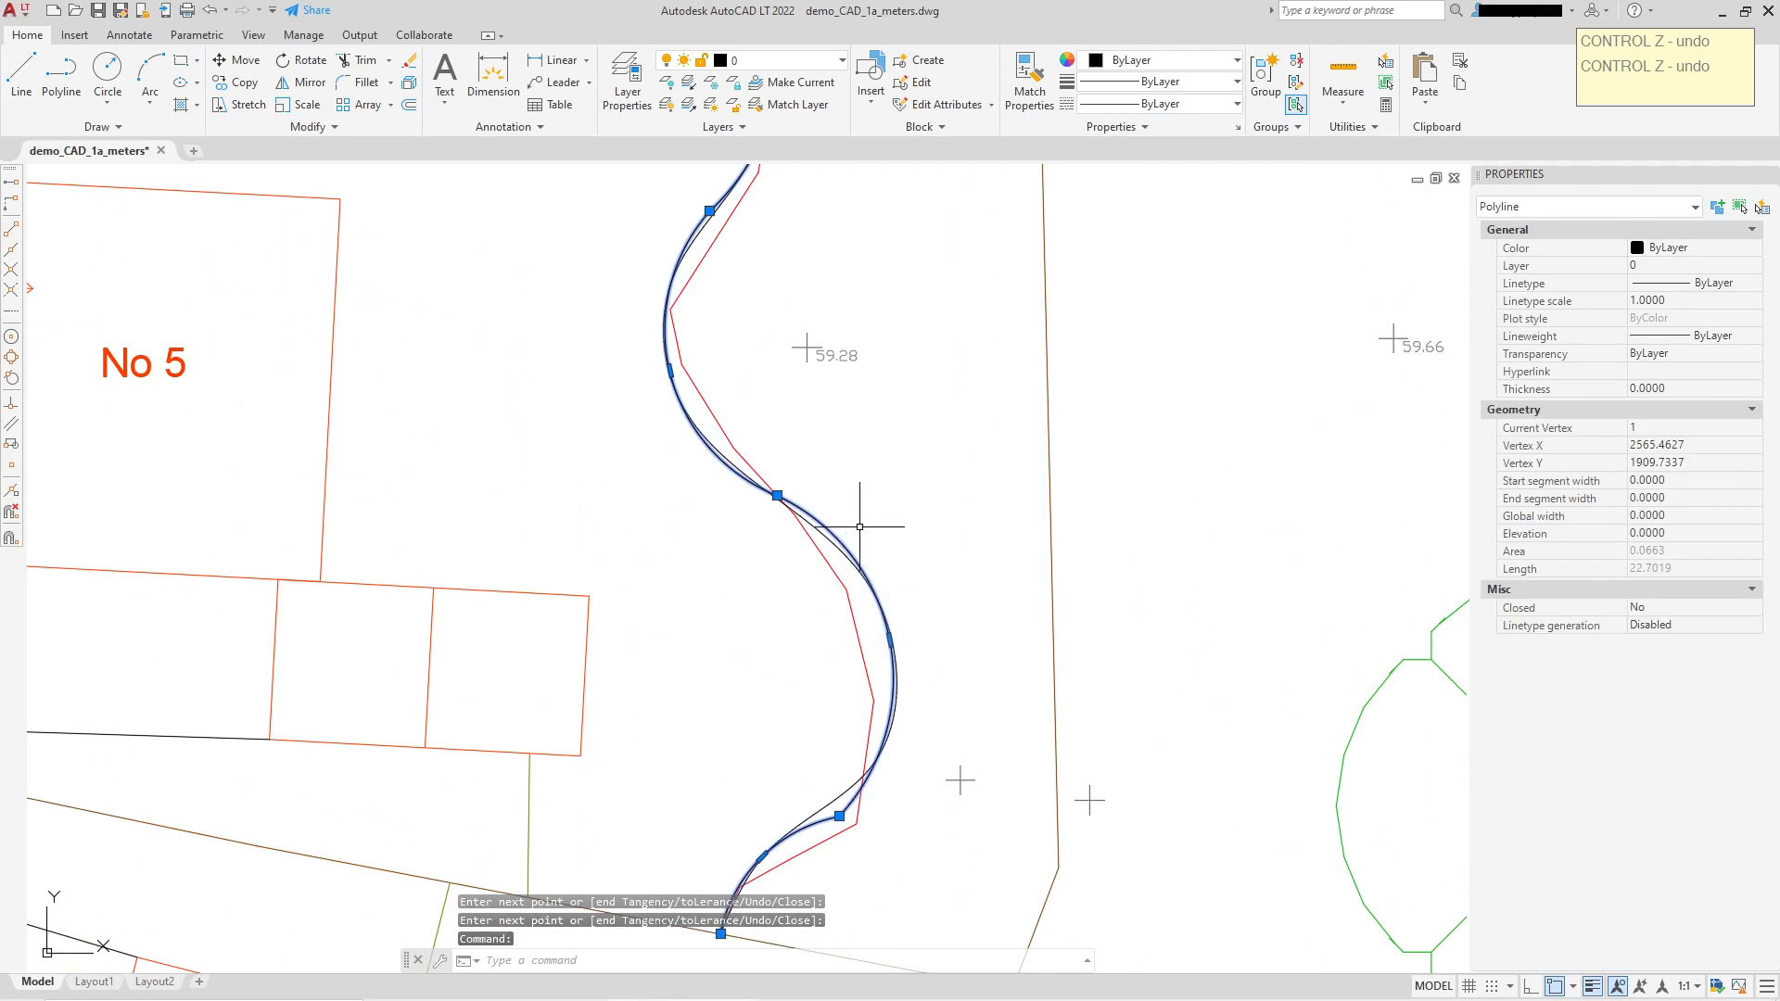
pyautogui.moveTo(978, 499); pyautogui.dragTo(976, 468, button='middle')
pyautogui.press('Escape')
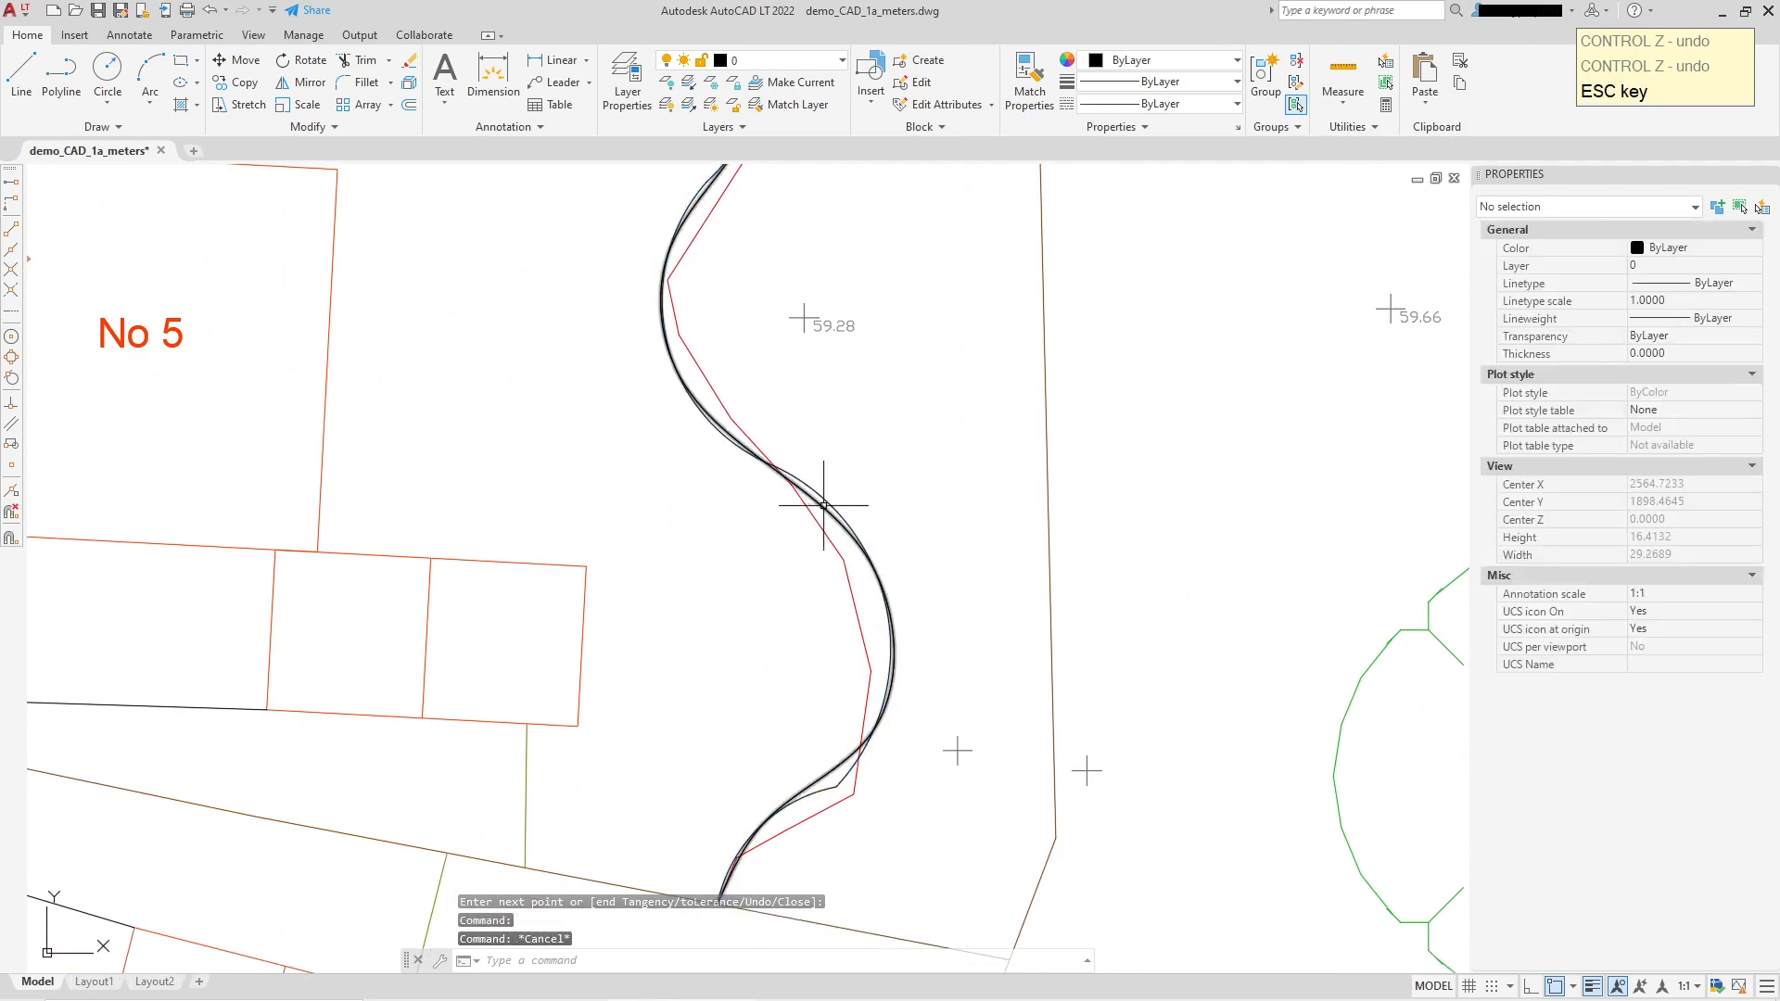
pyautogui.click(824, 506)
pyautogui.scroll(-2, 955, 454)
# Step: Set the selected spline's colour to Blue in Properties
pyautogui.click(1727, 252)
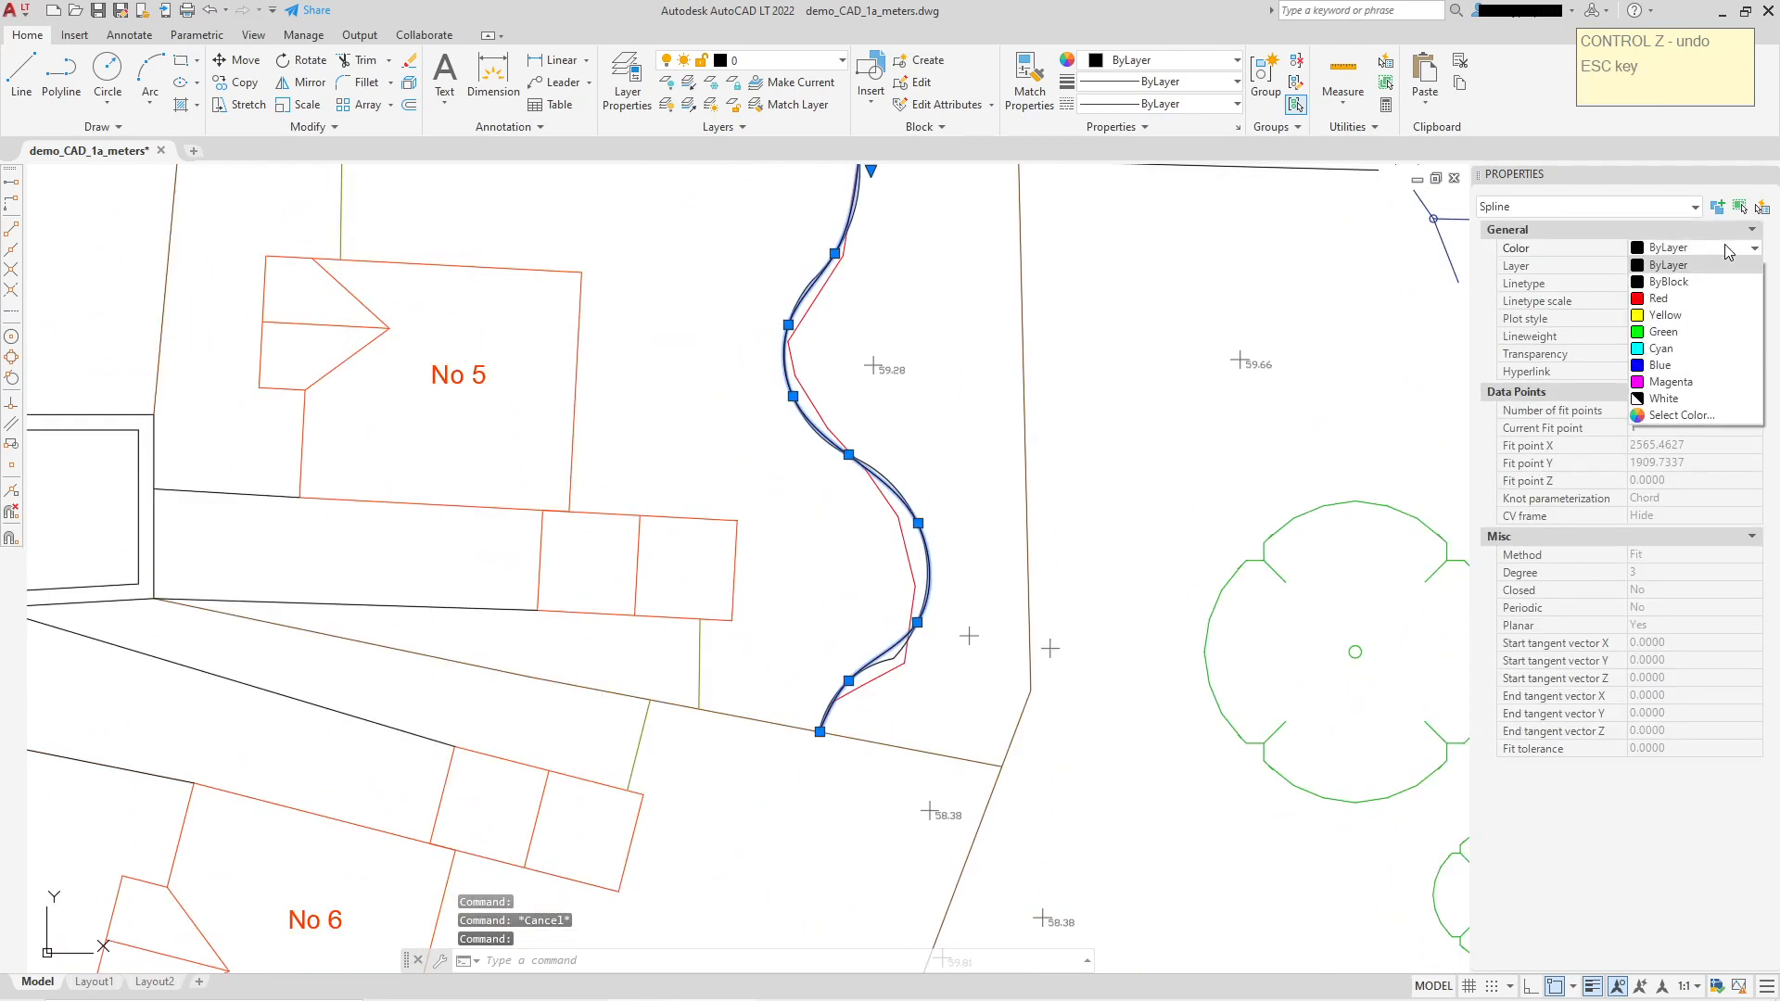
pyautogui.click(1669, 357)
pyautogui.scroll(-2, 1195, 364)
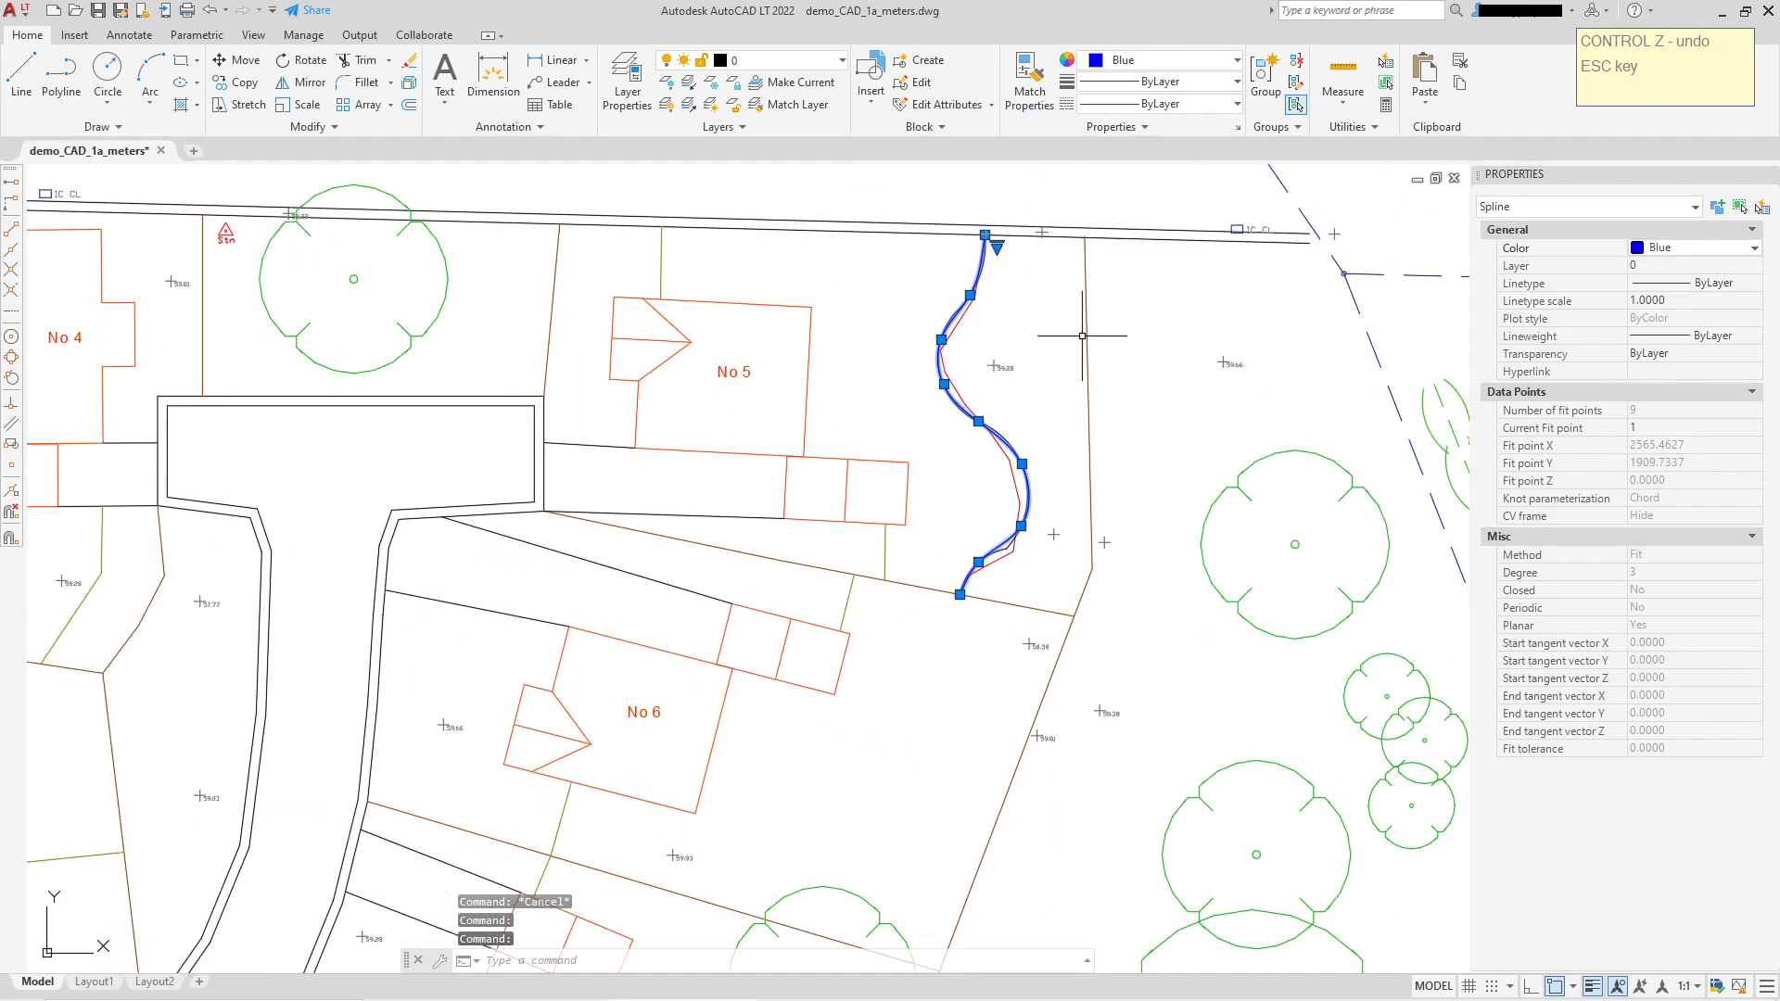
pyautogui.press('Escape')
pyautogui.scroll(6, 1019, 297)
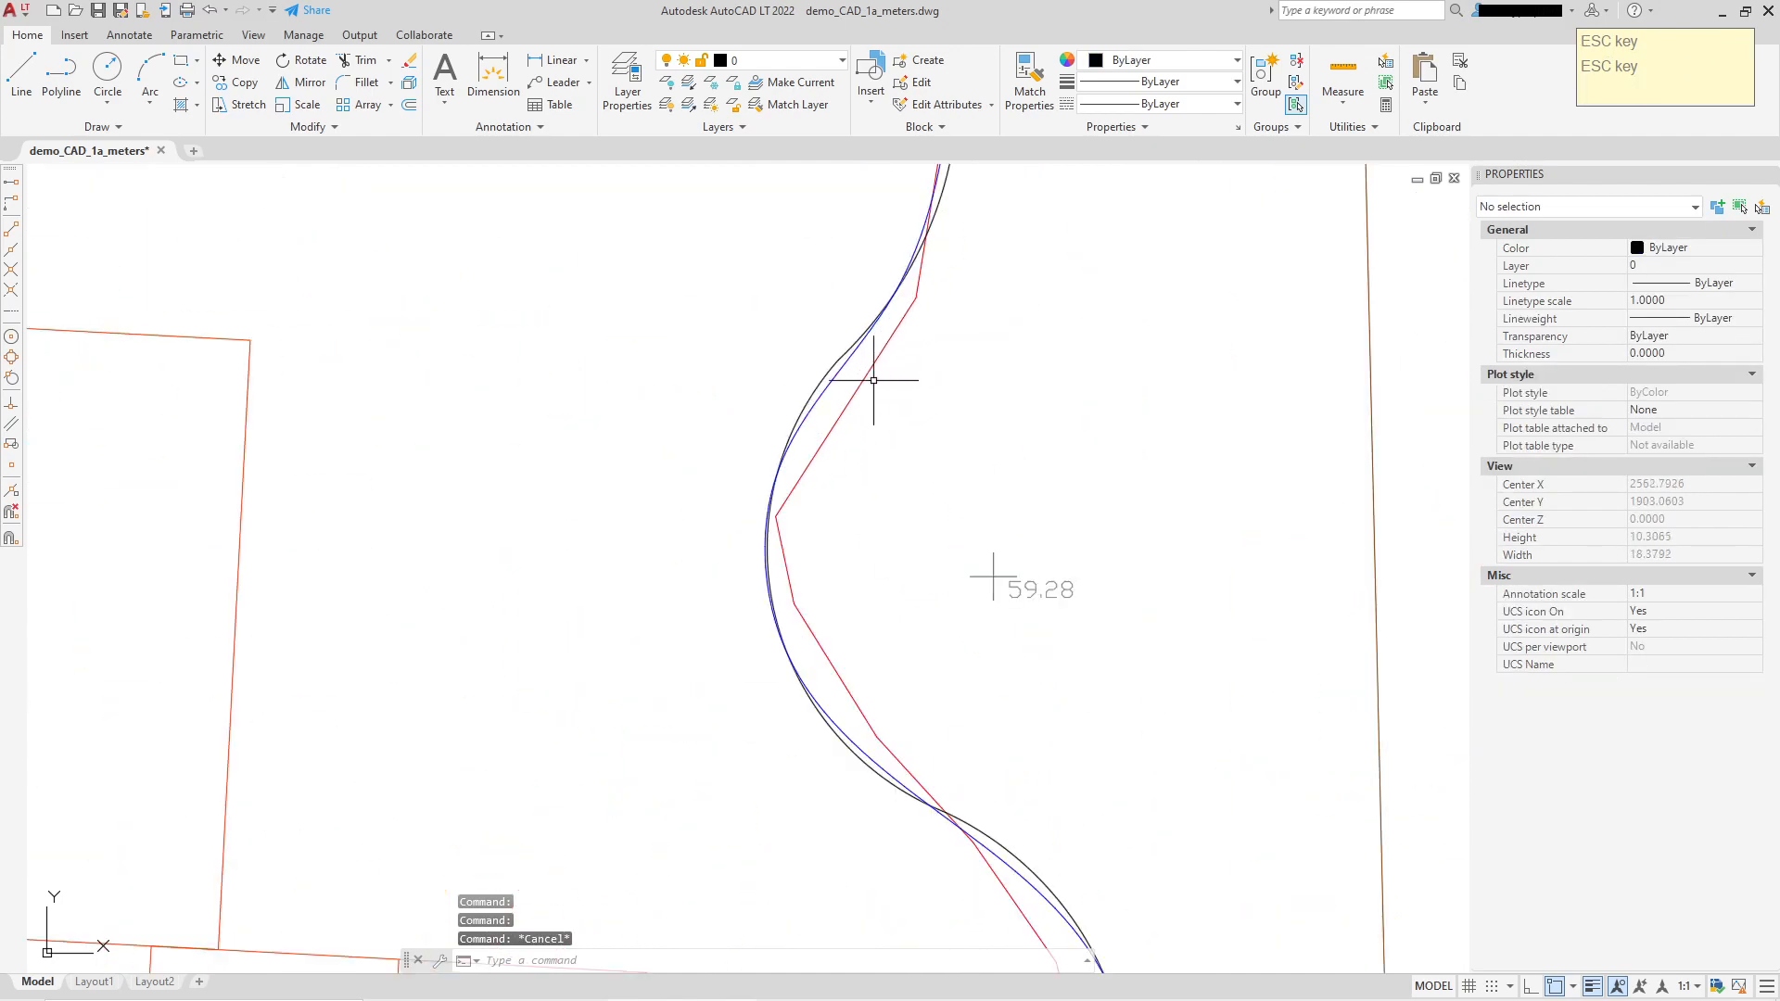
# Step: Delete the red zigzag line and old black curve, leaving the blue spline selected
pyautogui.click(874, 380)
pyautogui.click(845, 359)
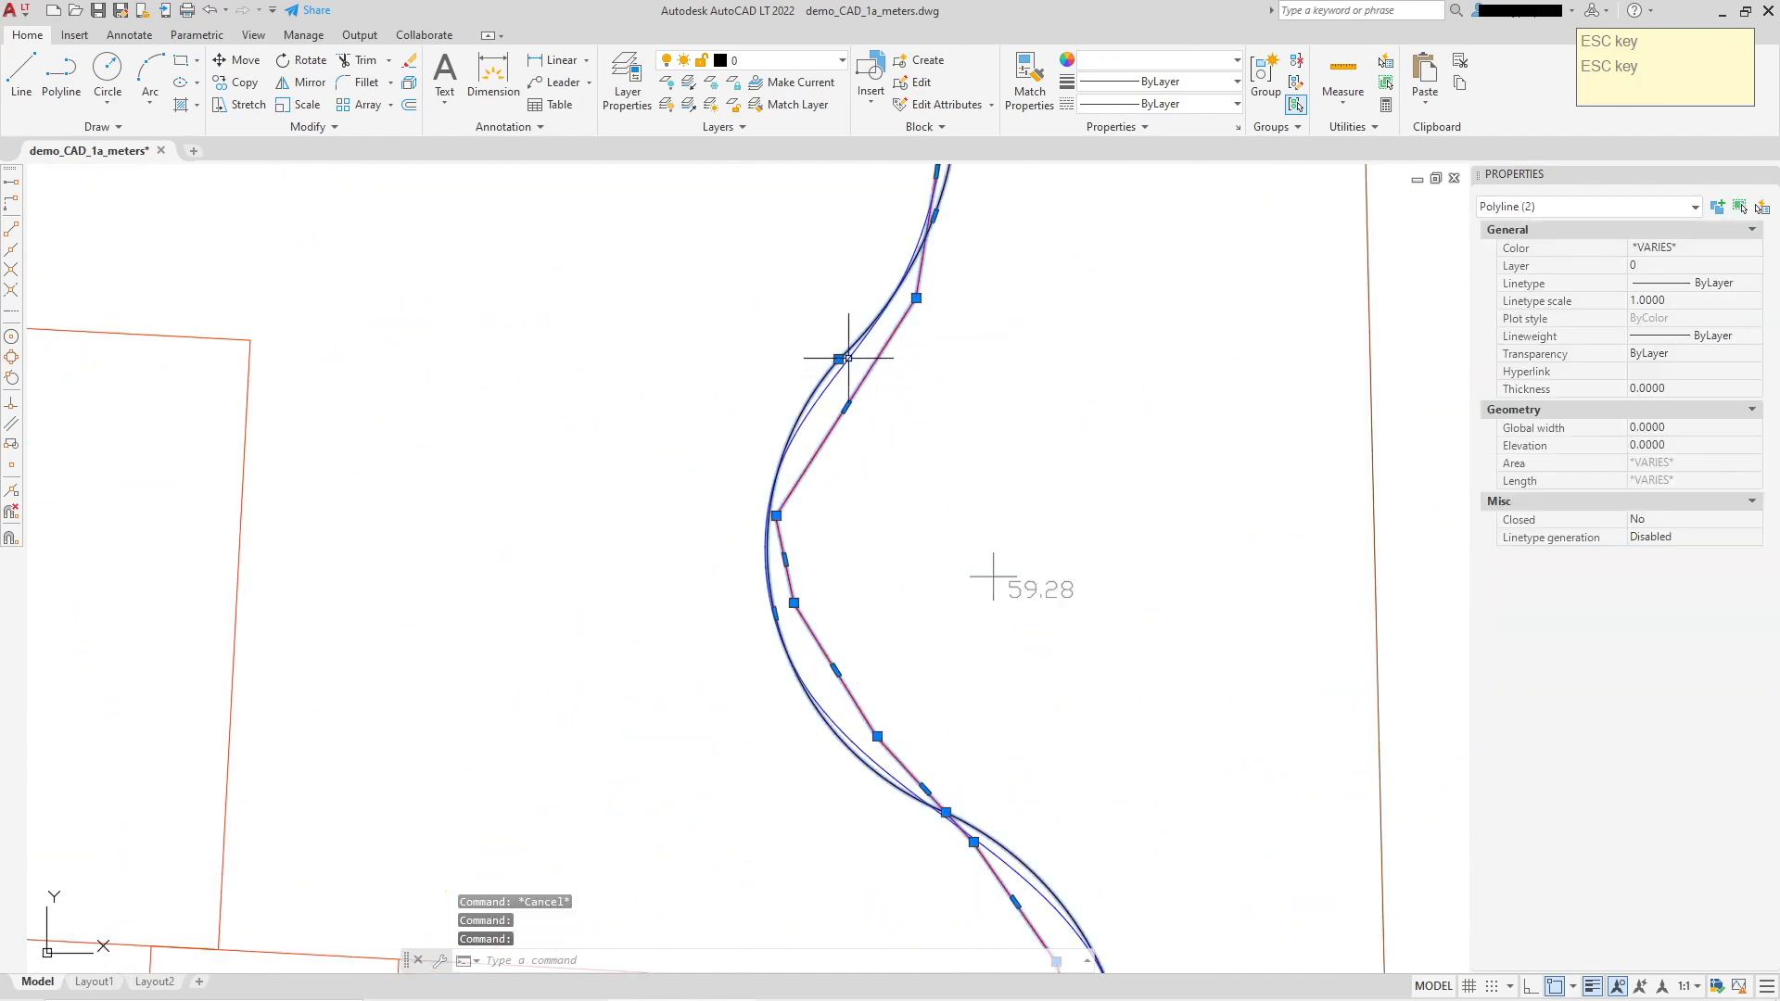
pyautogui.press('Delete')
pyautogui.scroll(-5, 1152, 454)
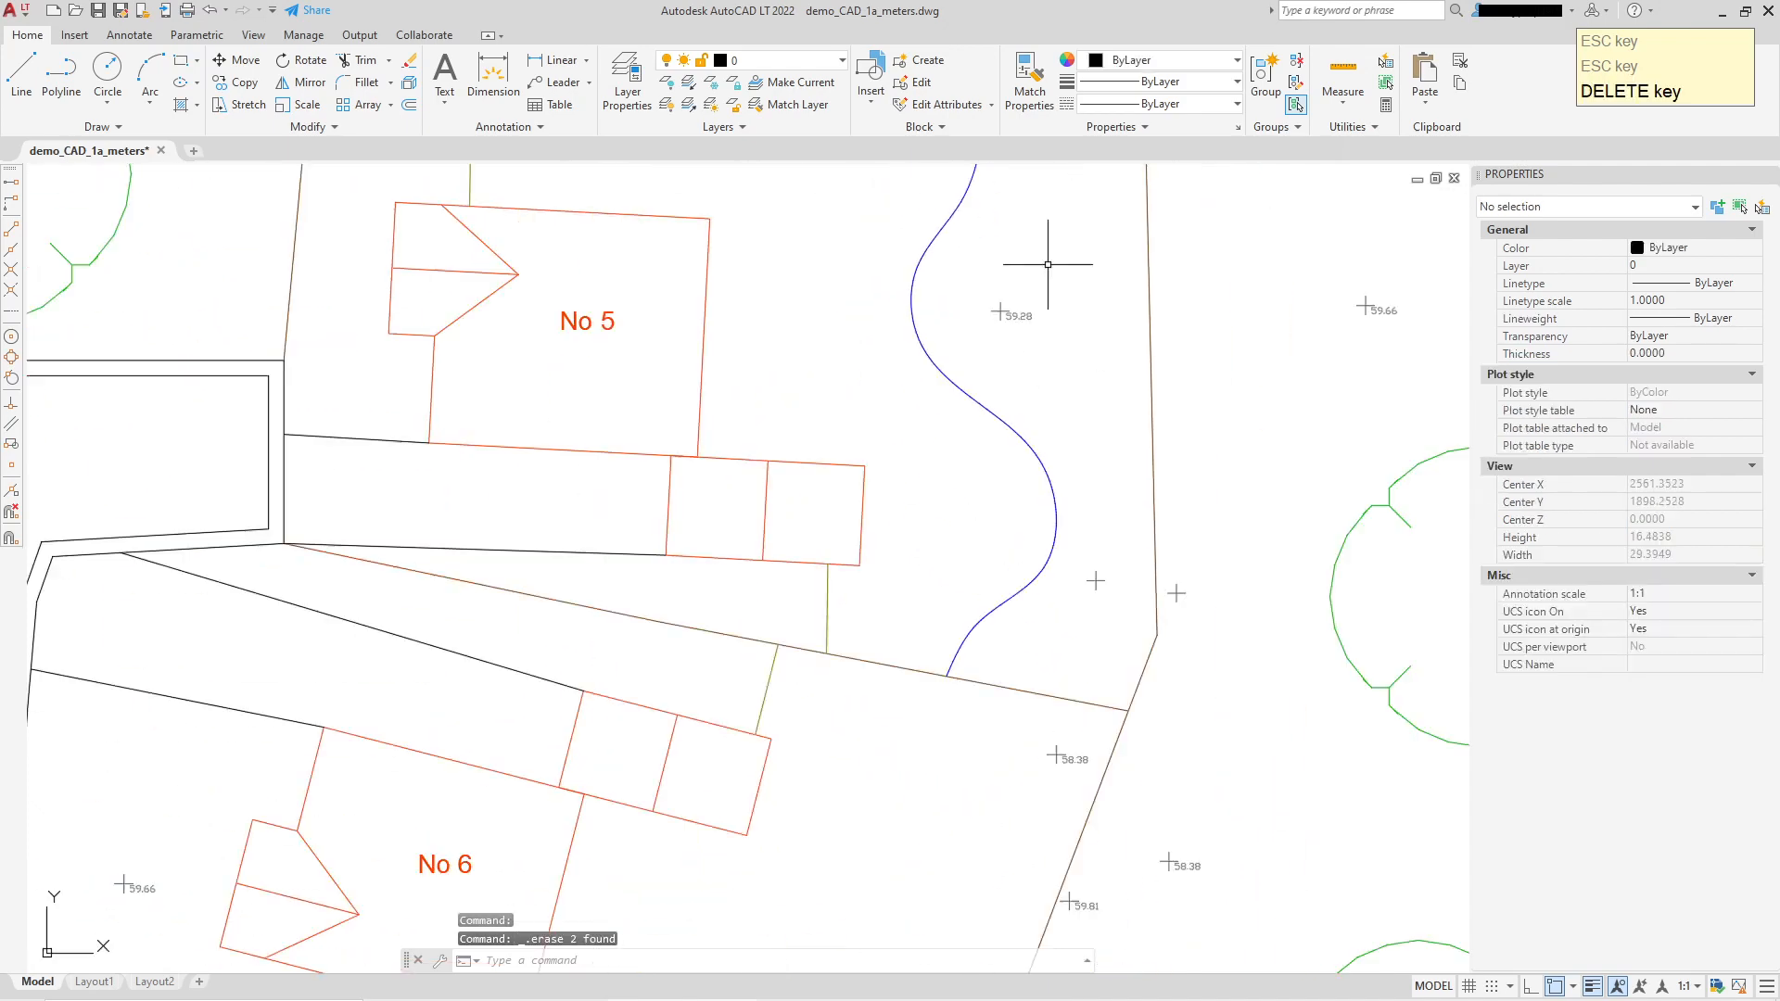
pyautogui.scroll(-1, 984, 176)
pyautogui.scroll(8, 965, 370)
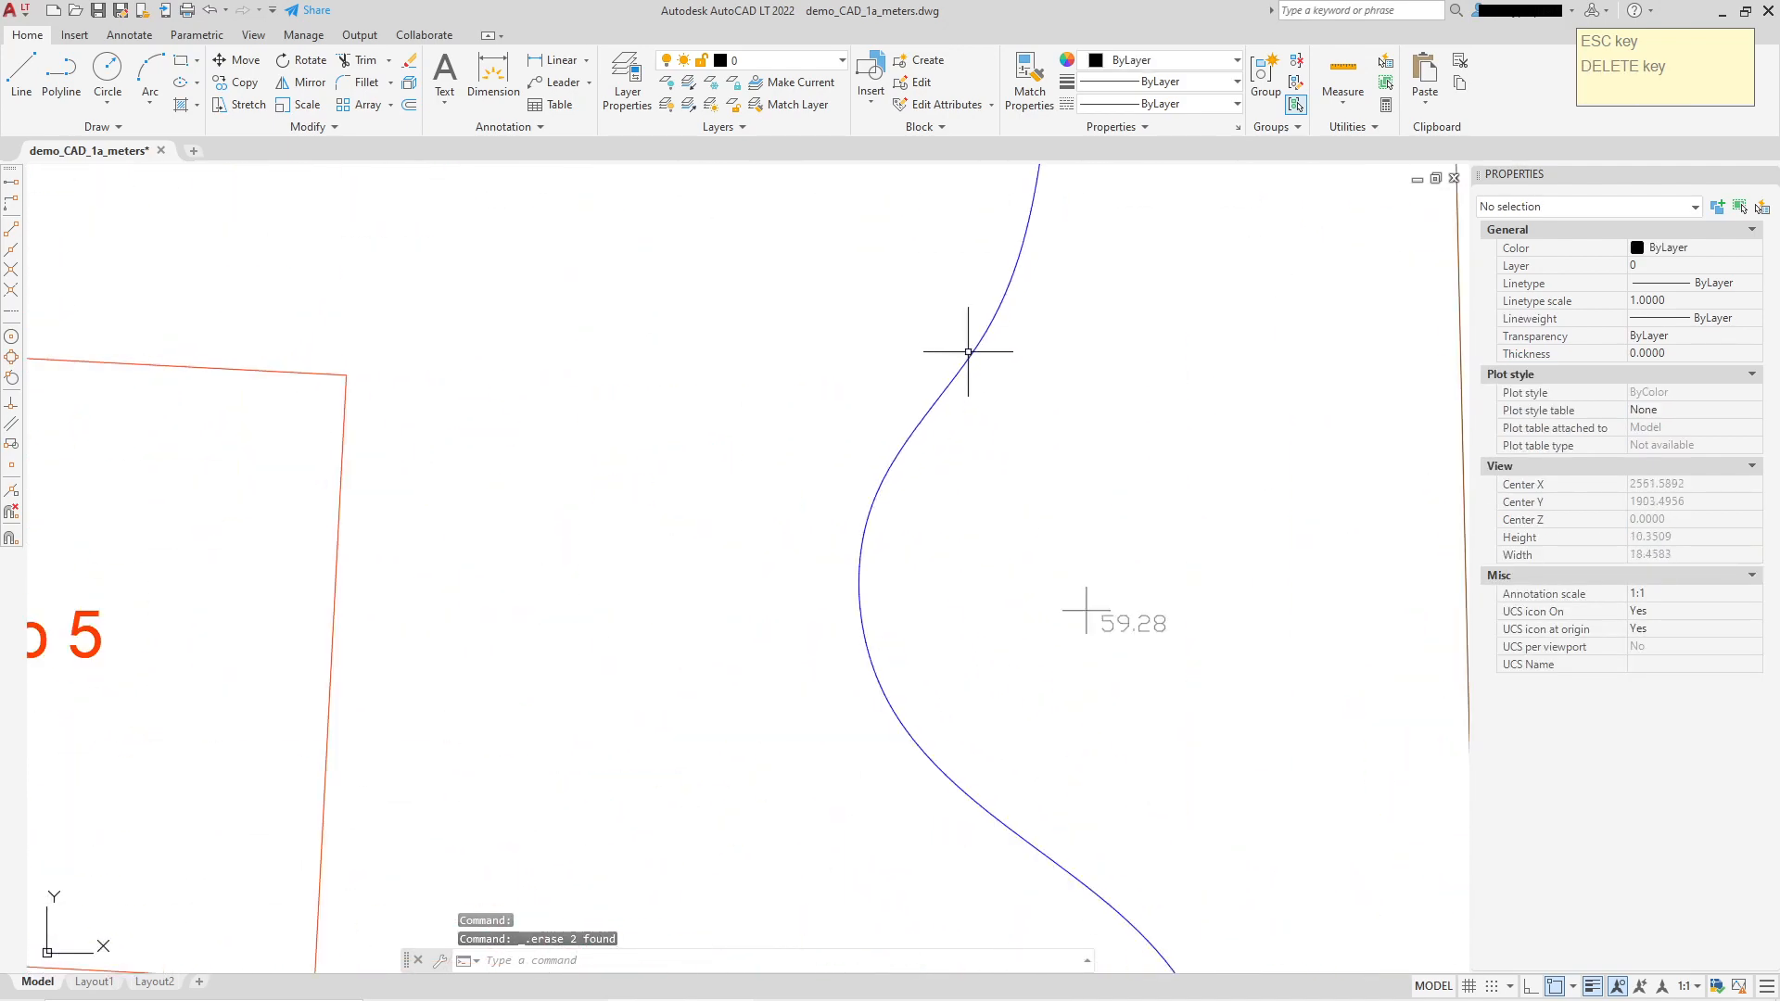
pyautogui.click(973, 352)
pyautogui.moveTo(1086, 505); pyautogui.dragTo(974, 206, button='middle')
# Step: Drag a lower fit-point grip of the blue spline to a new spot, reshaping its lower bend
pyautogui.scroll(-2, 974, 206)
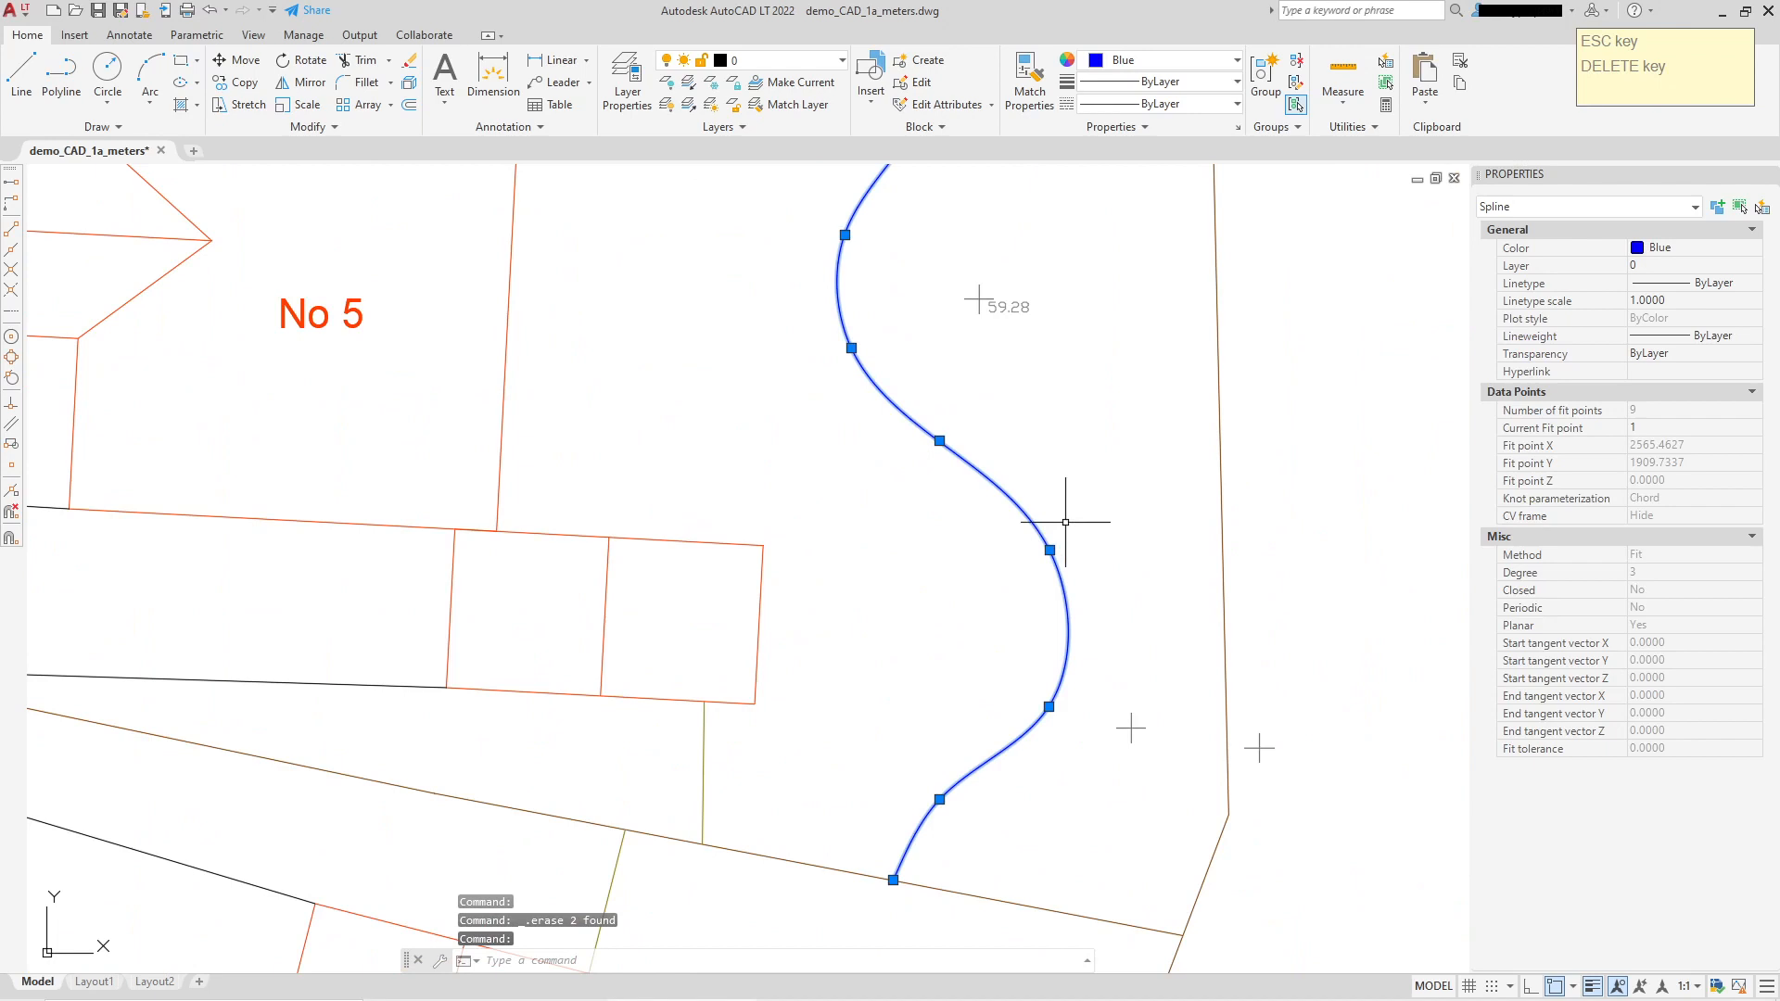
pyautogui.click(1048, 706)
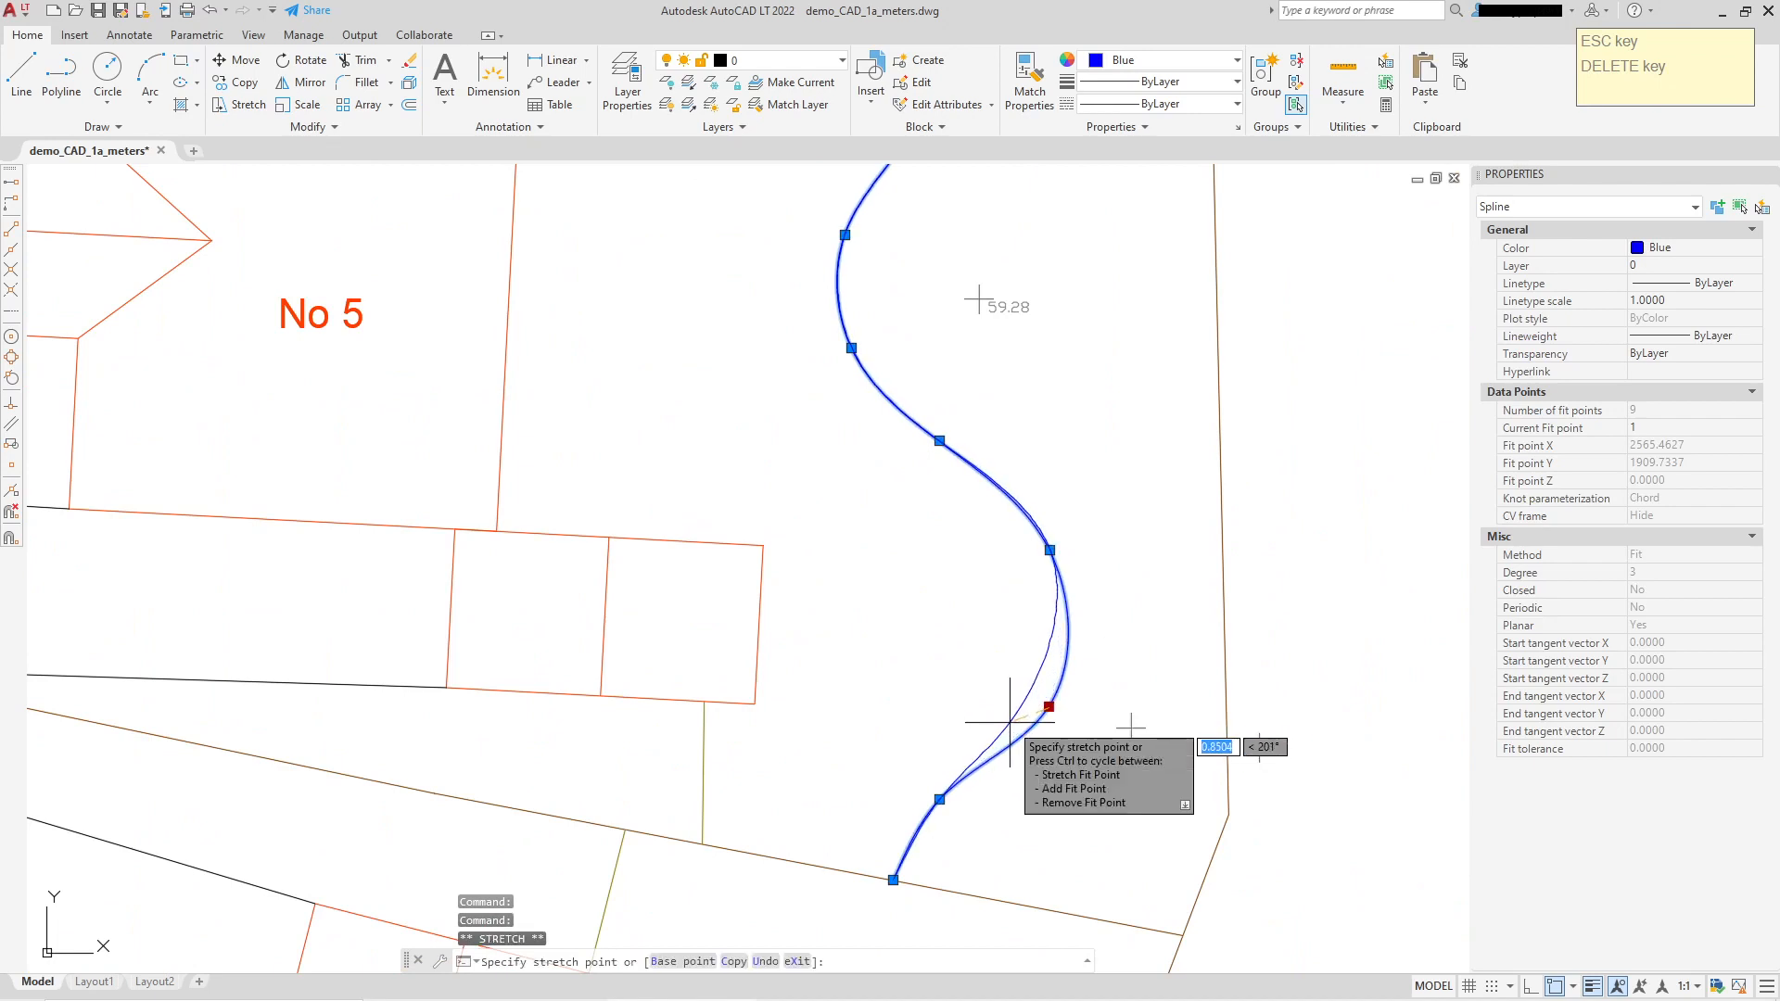
pyautogui.click(939, 798)
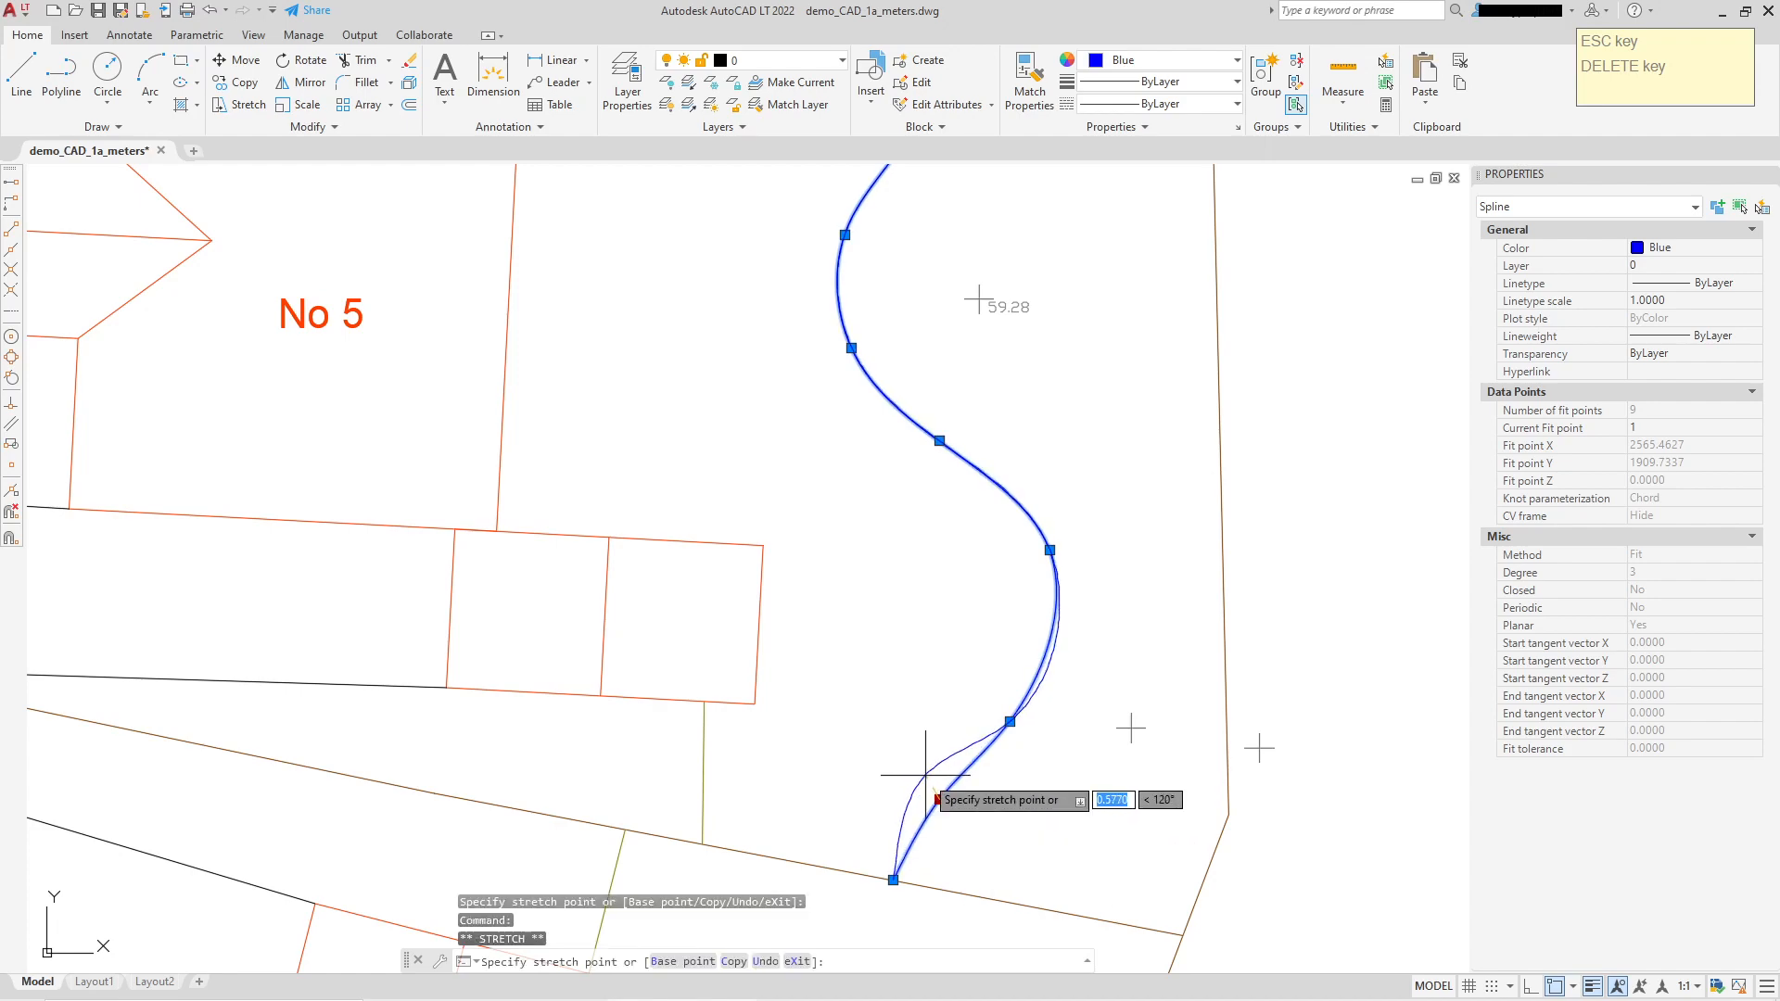
pyautogui.click(926, 775)
pyautogui.scroll(-3, 1125, 552)
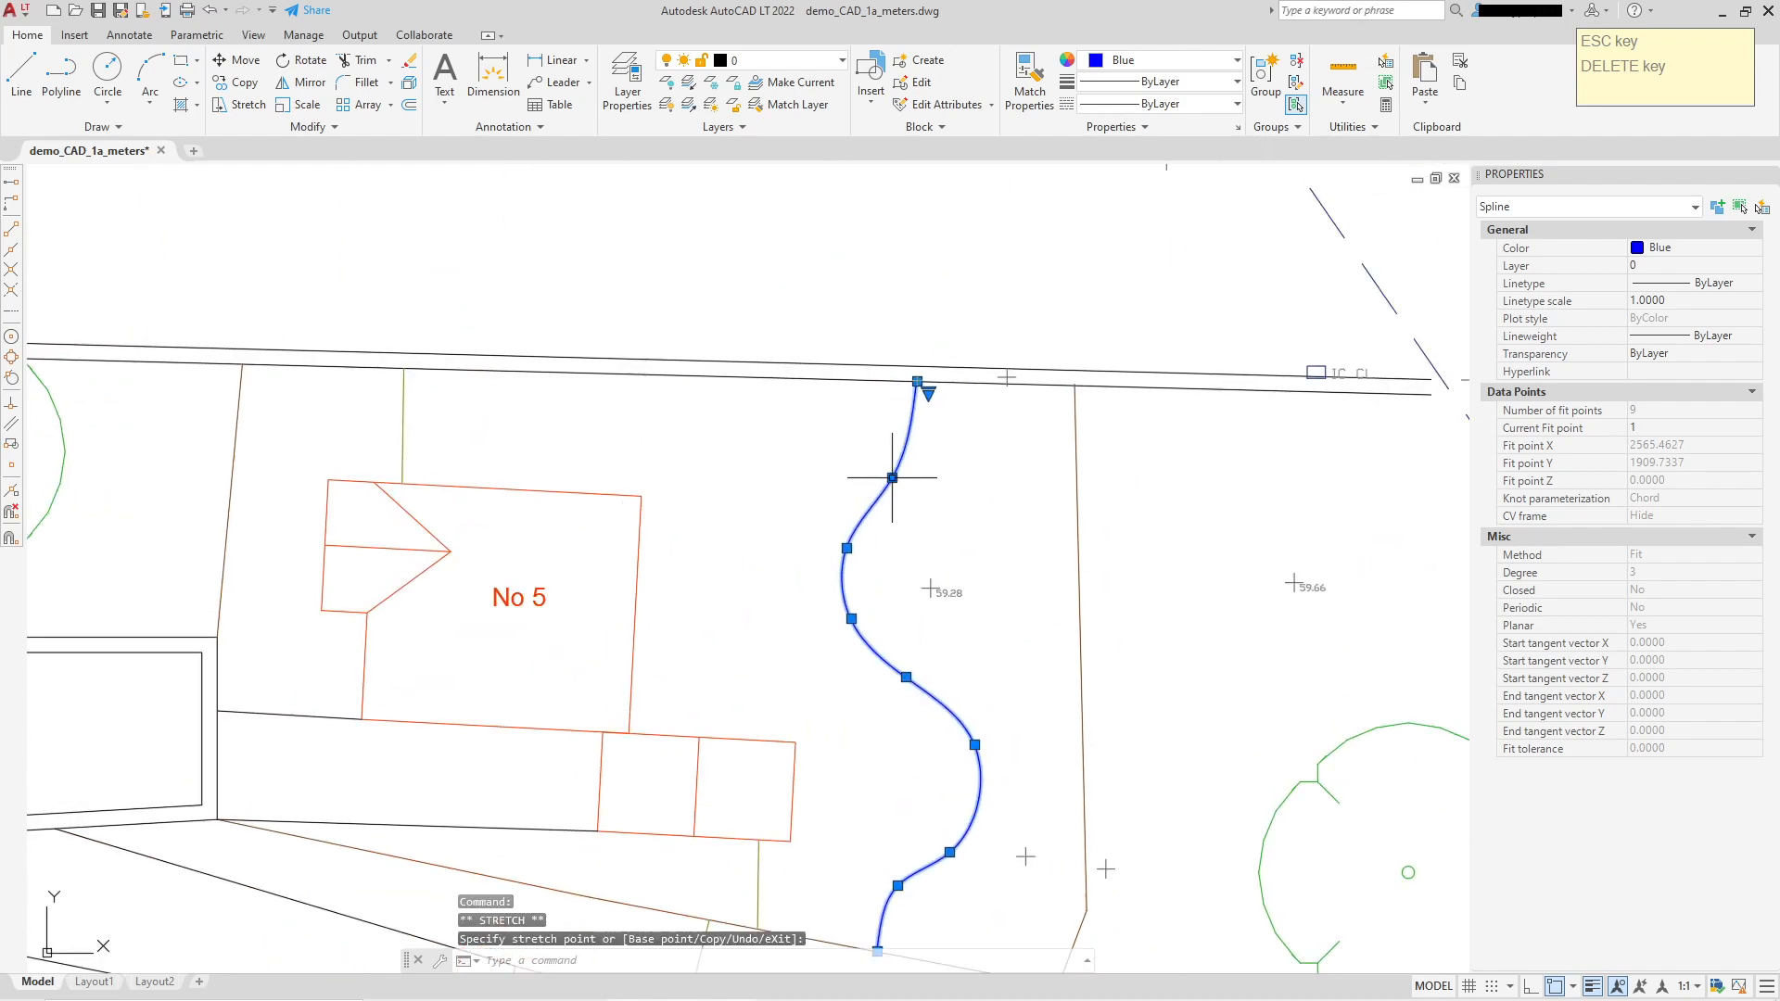
pyautogui.scroll(-2, 917, 462)
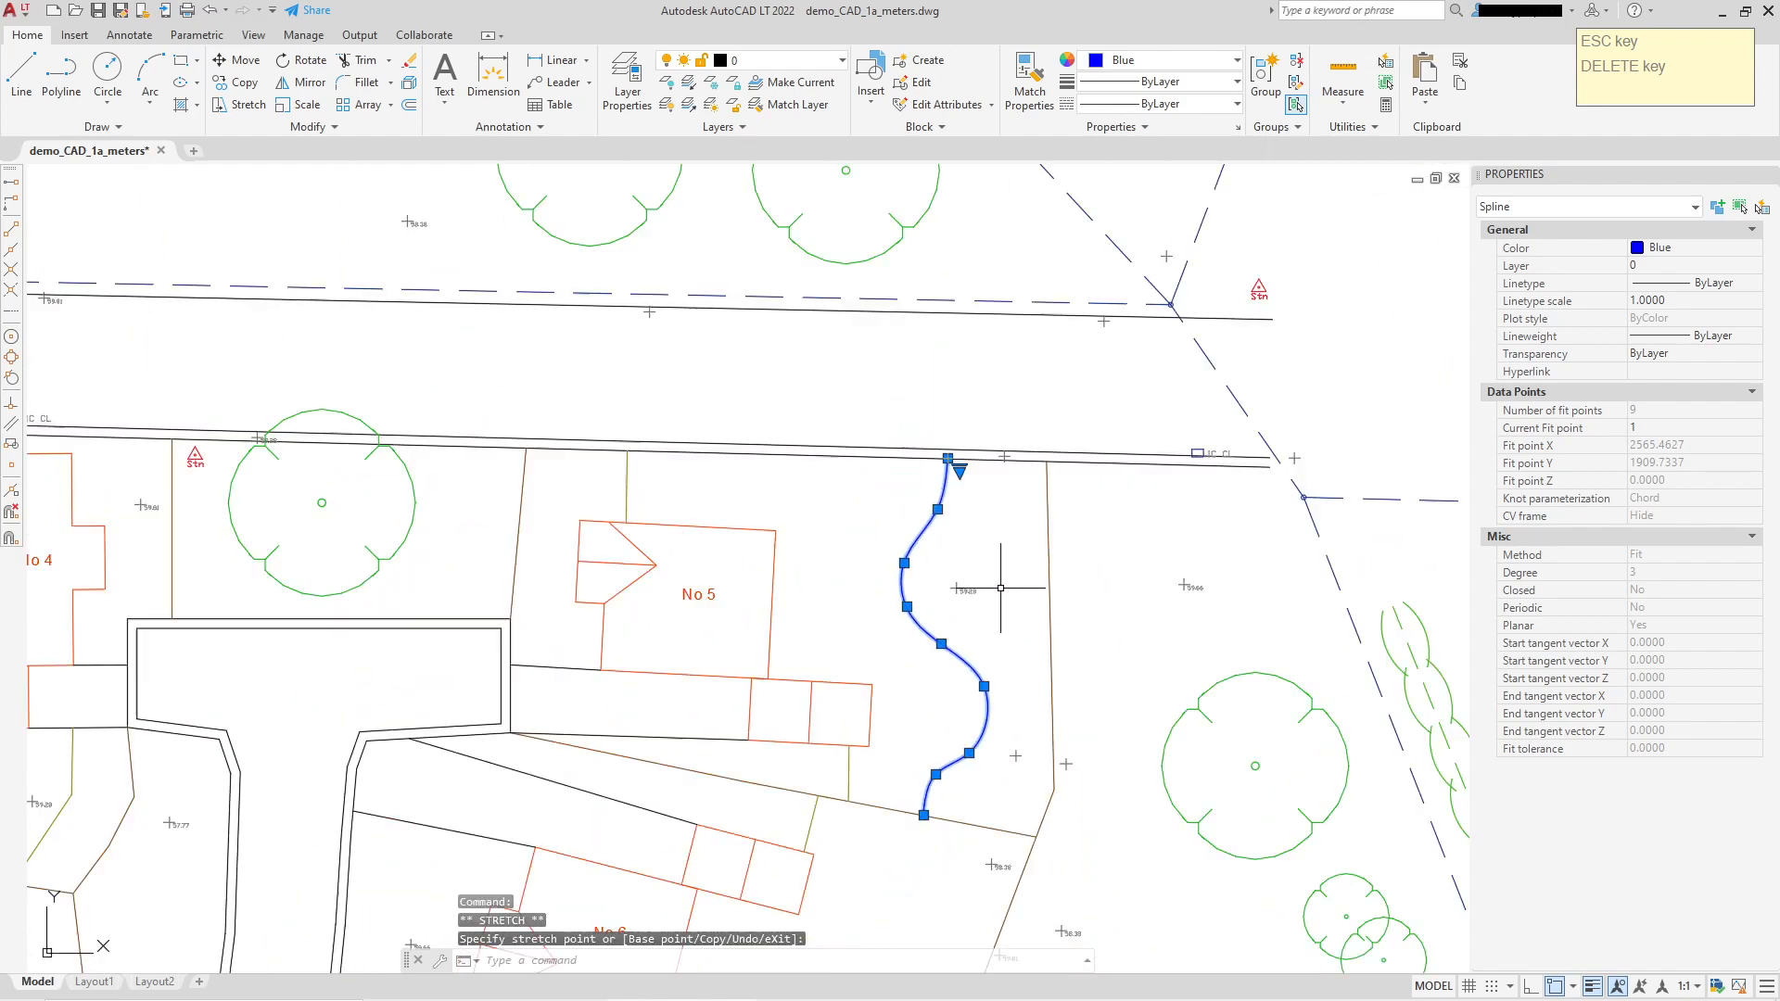
# Step: Deselect the spline and pan and zoom until the whole site plan is centred in view
pyautogui.press('Escape')
pyautogui.moveTo(1126, 429); pyautogui.dragTo(1072, 512, button='middle')
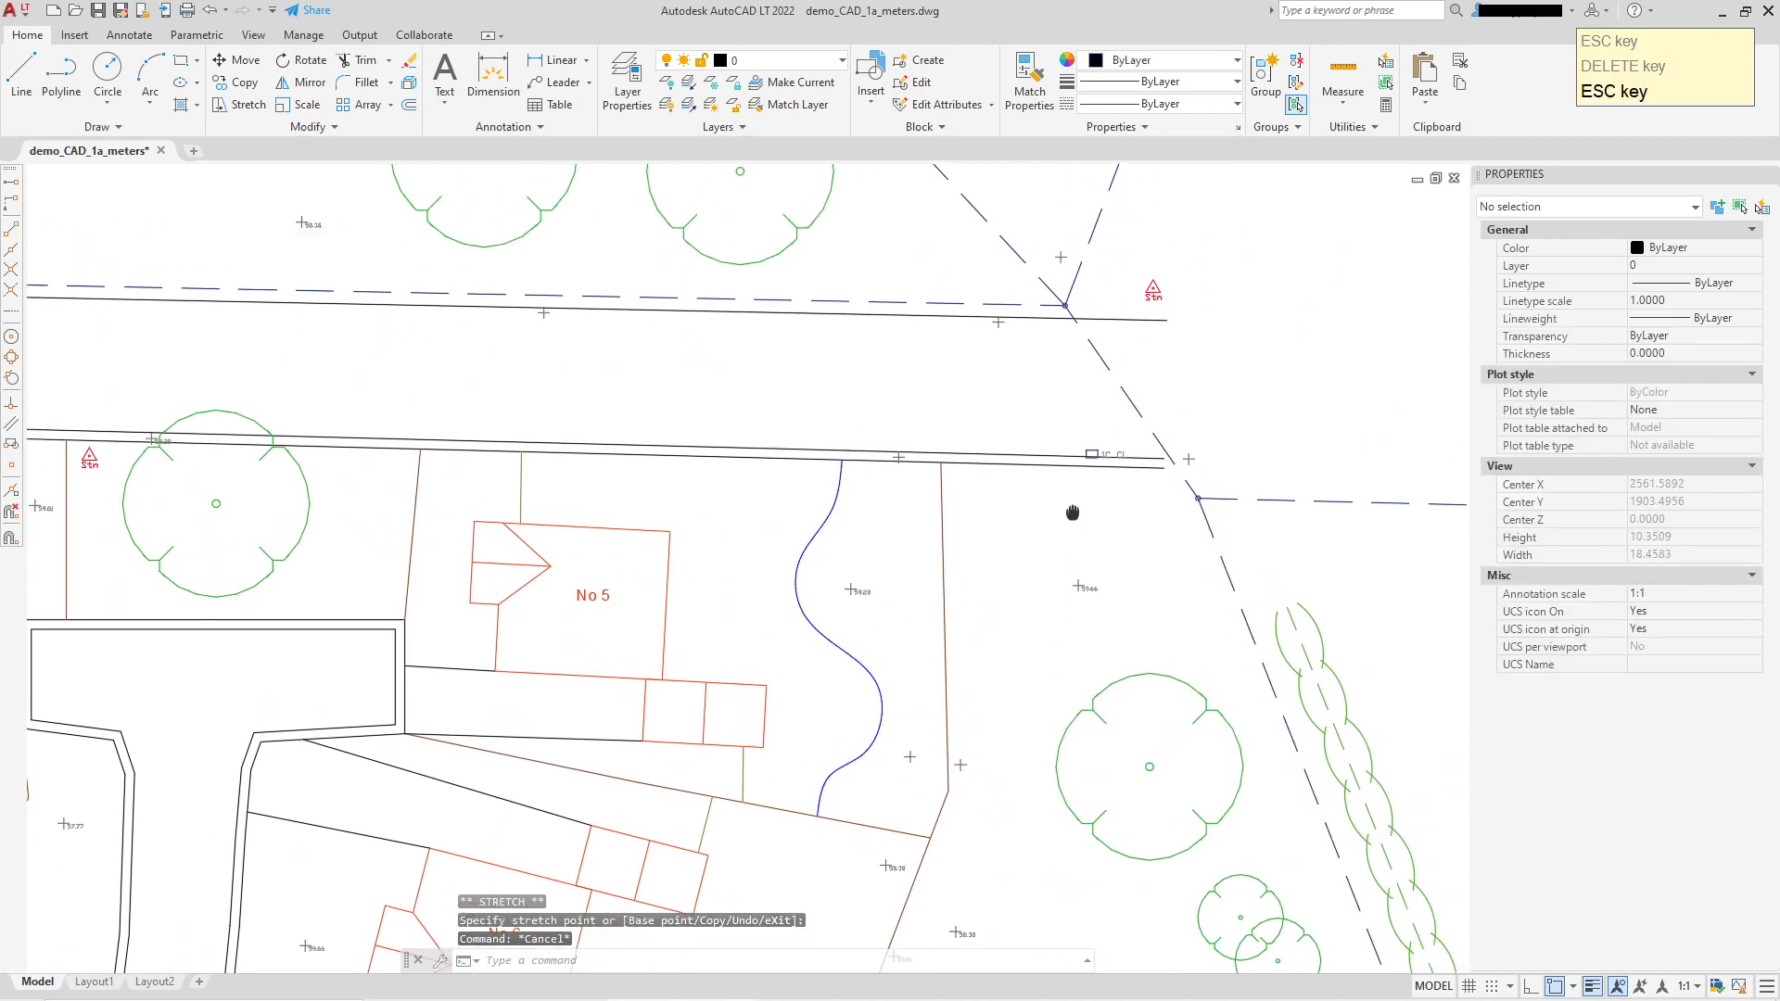
pyautogui.scroll(-4, 865, 502)
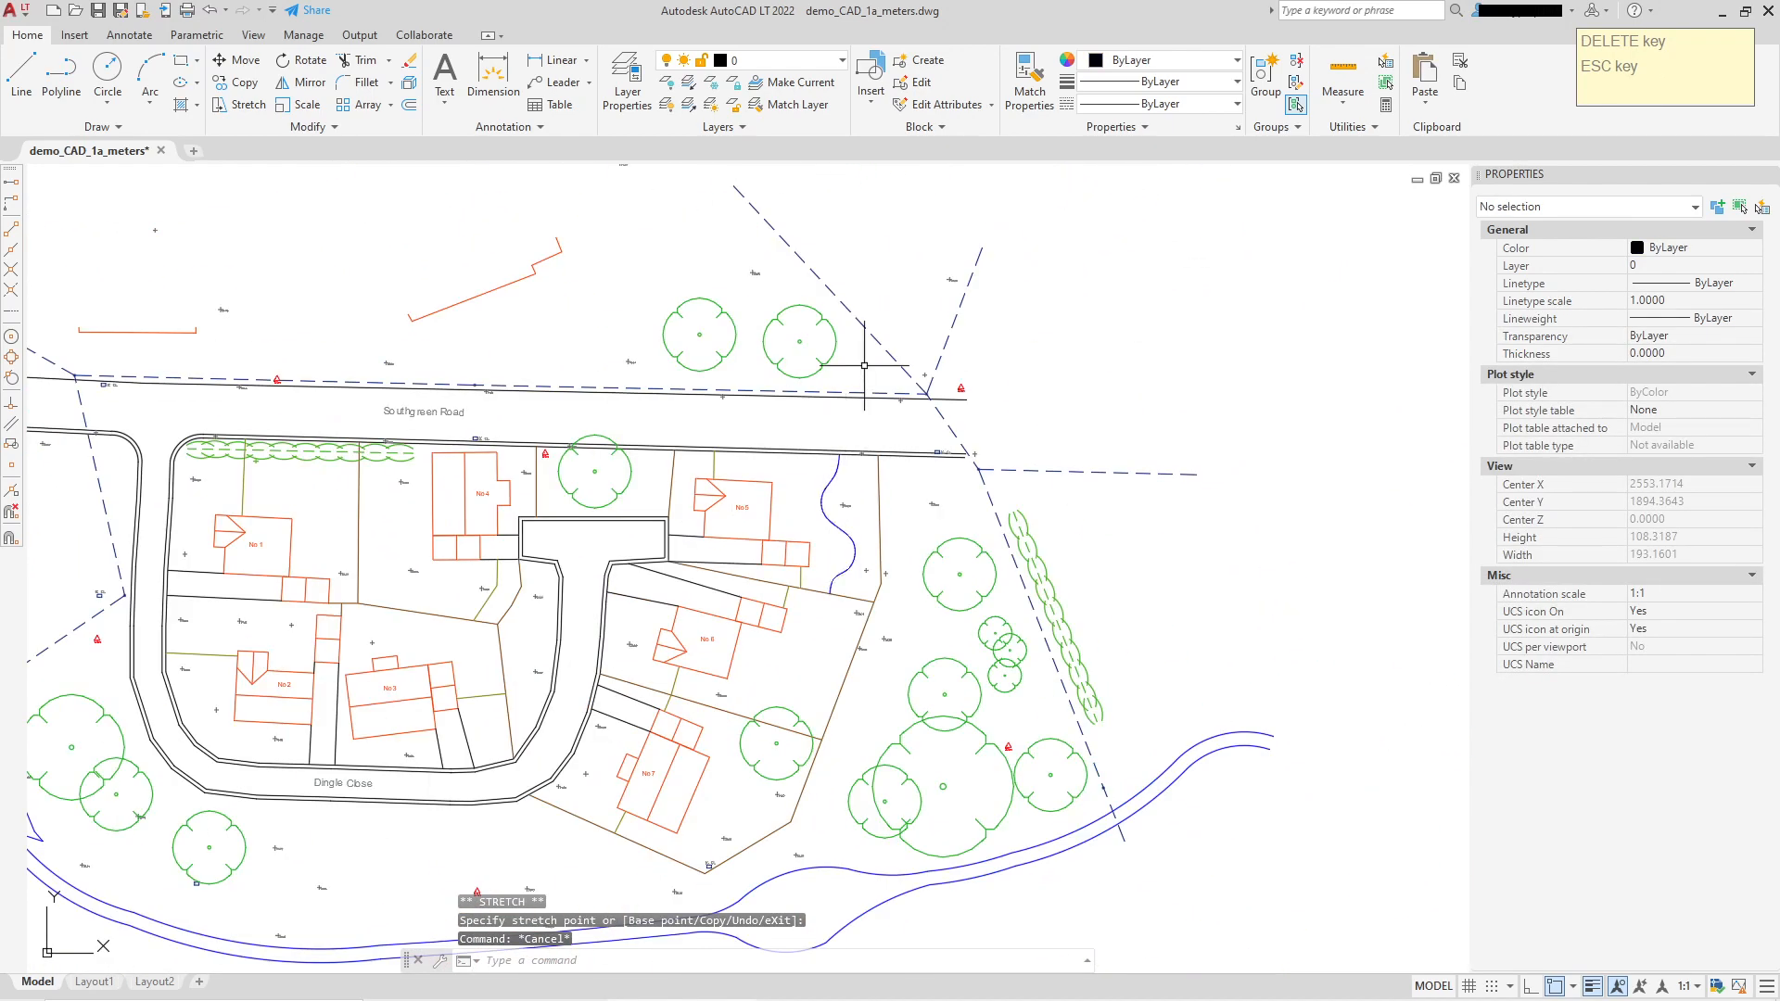
pyautogui.moveTo(772, 457); pyautogui.dragTo(981, 410, button='middle')
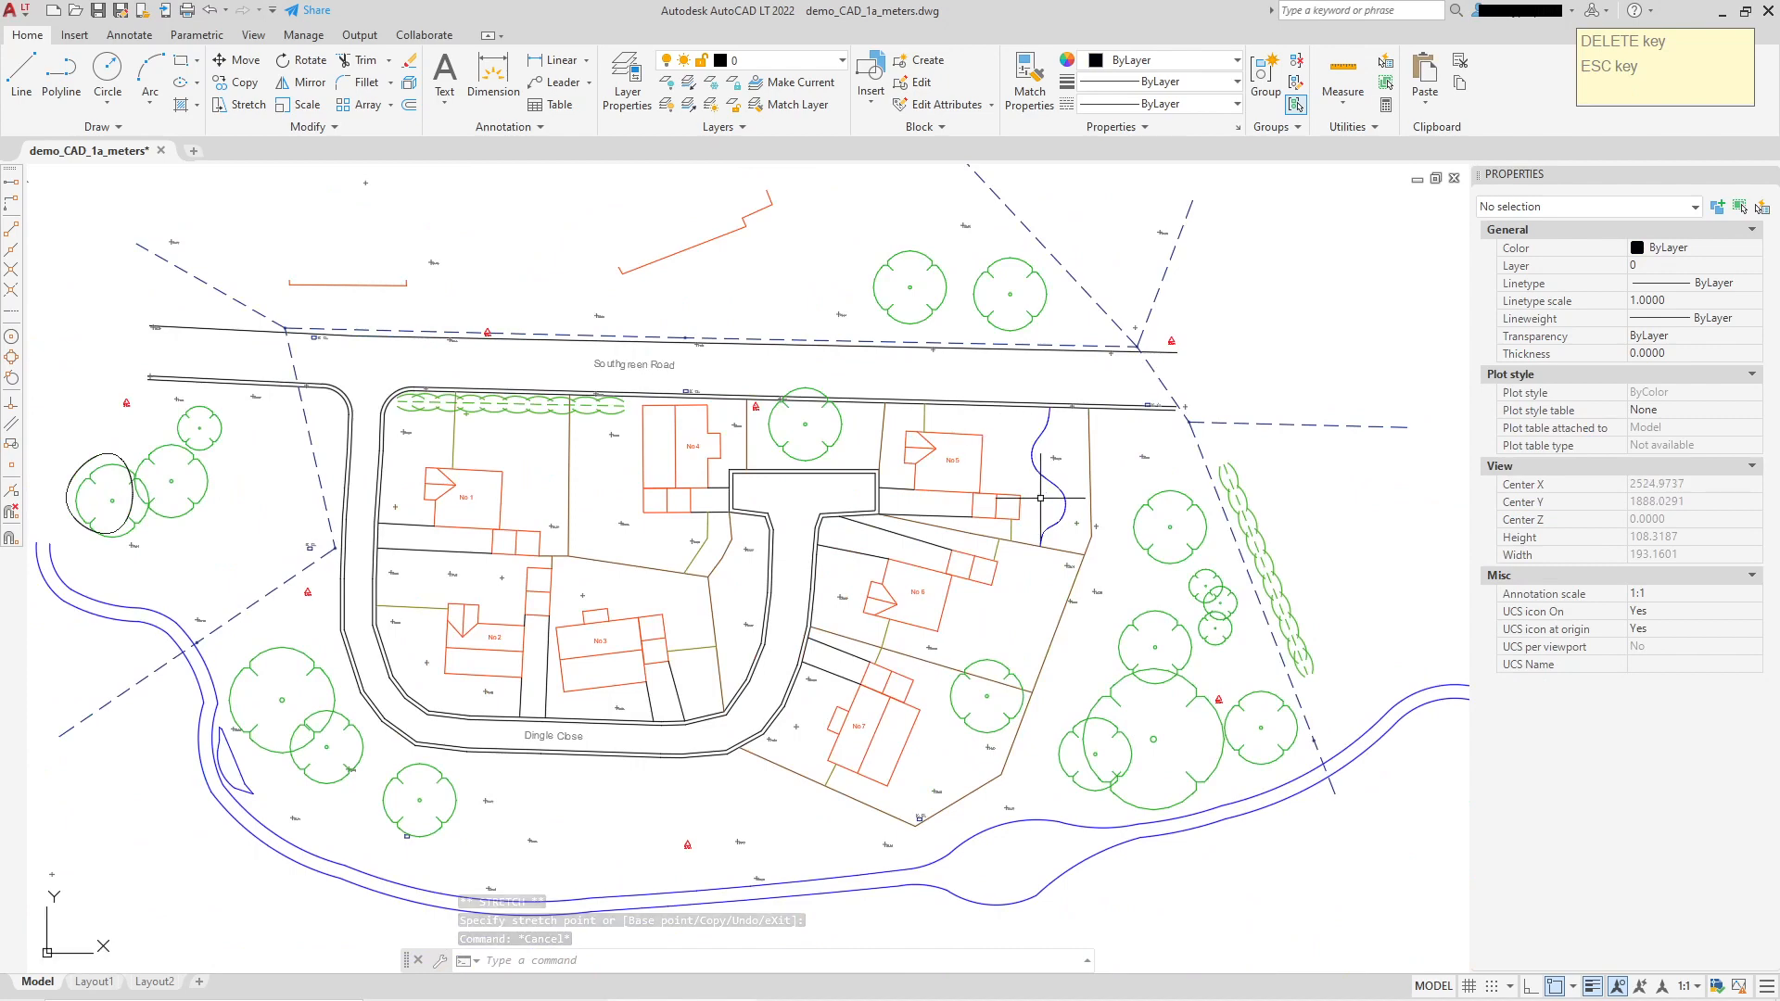
pyautogui.moveTo(1040, 497); pyautogui.dragTo(1179, 649, button='middle')
pyautogui.scroll(4, 733, 455)
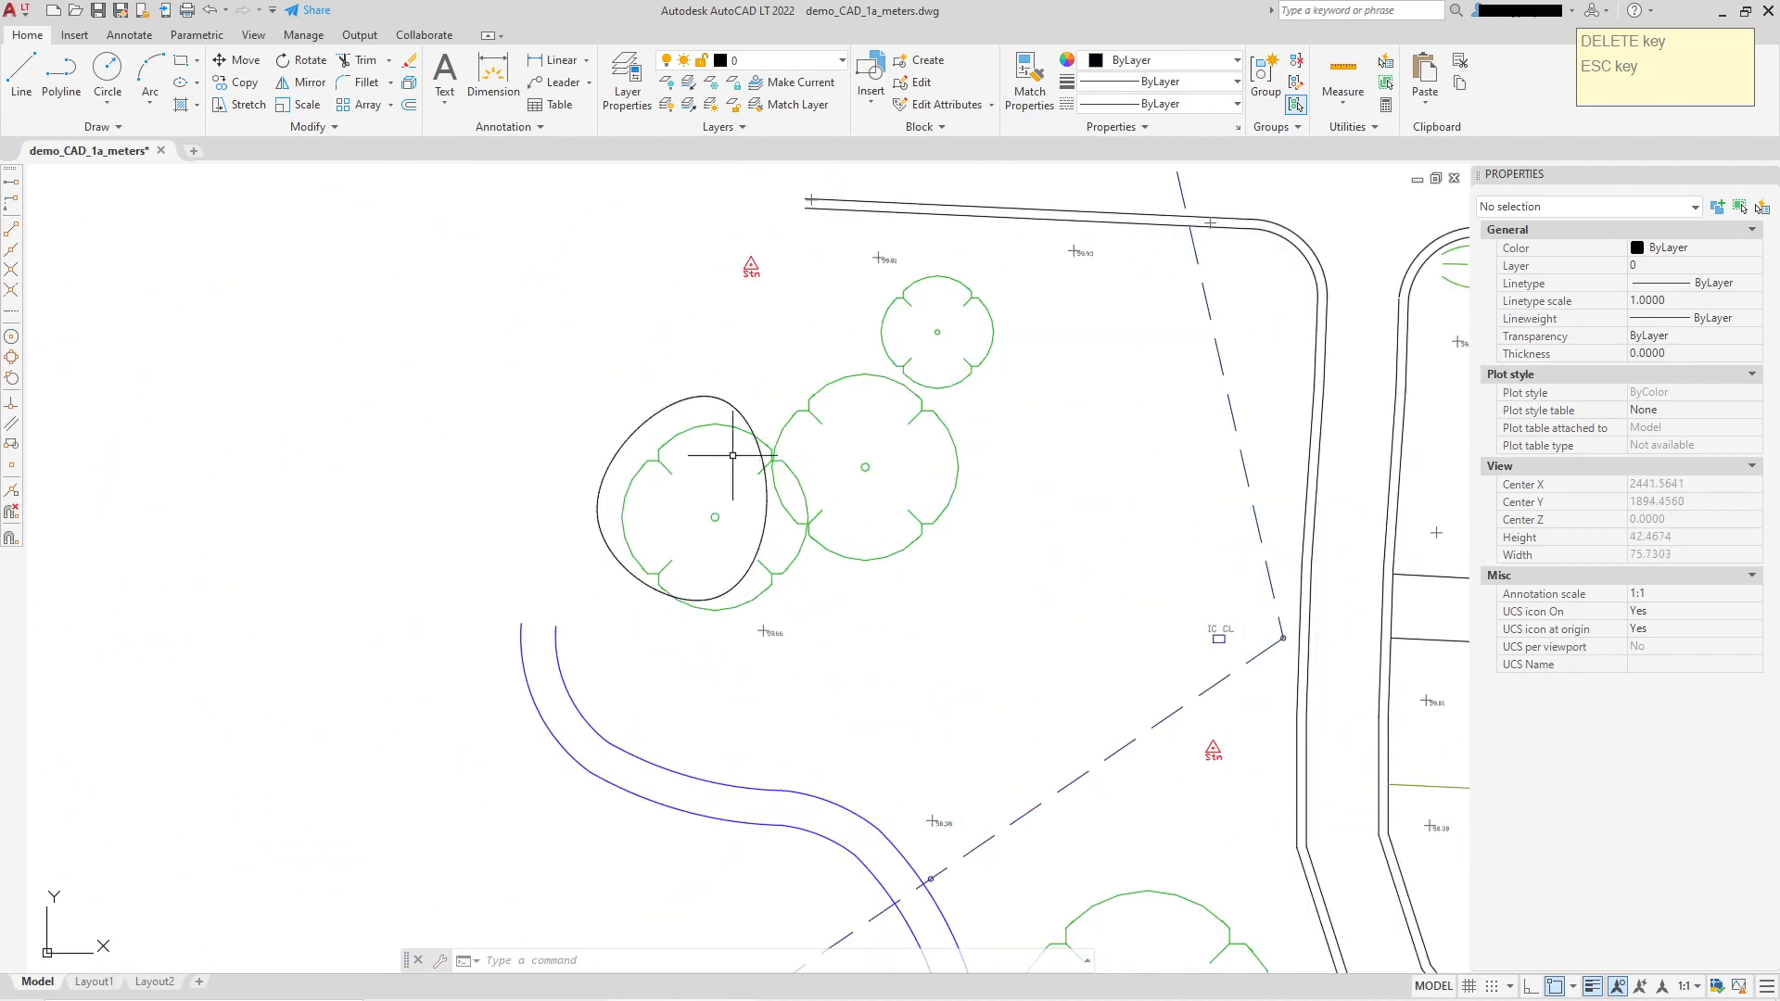
pyautogui.scroll(-4, 704, 510)
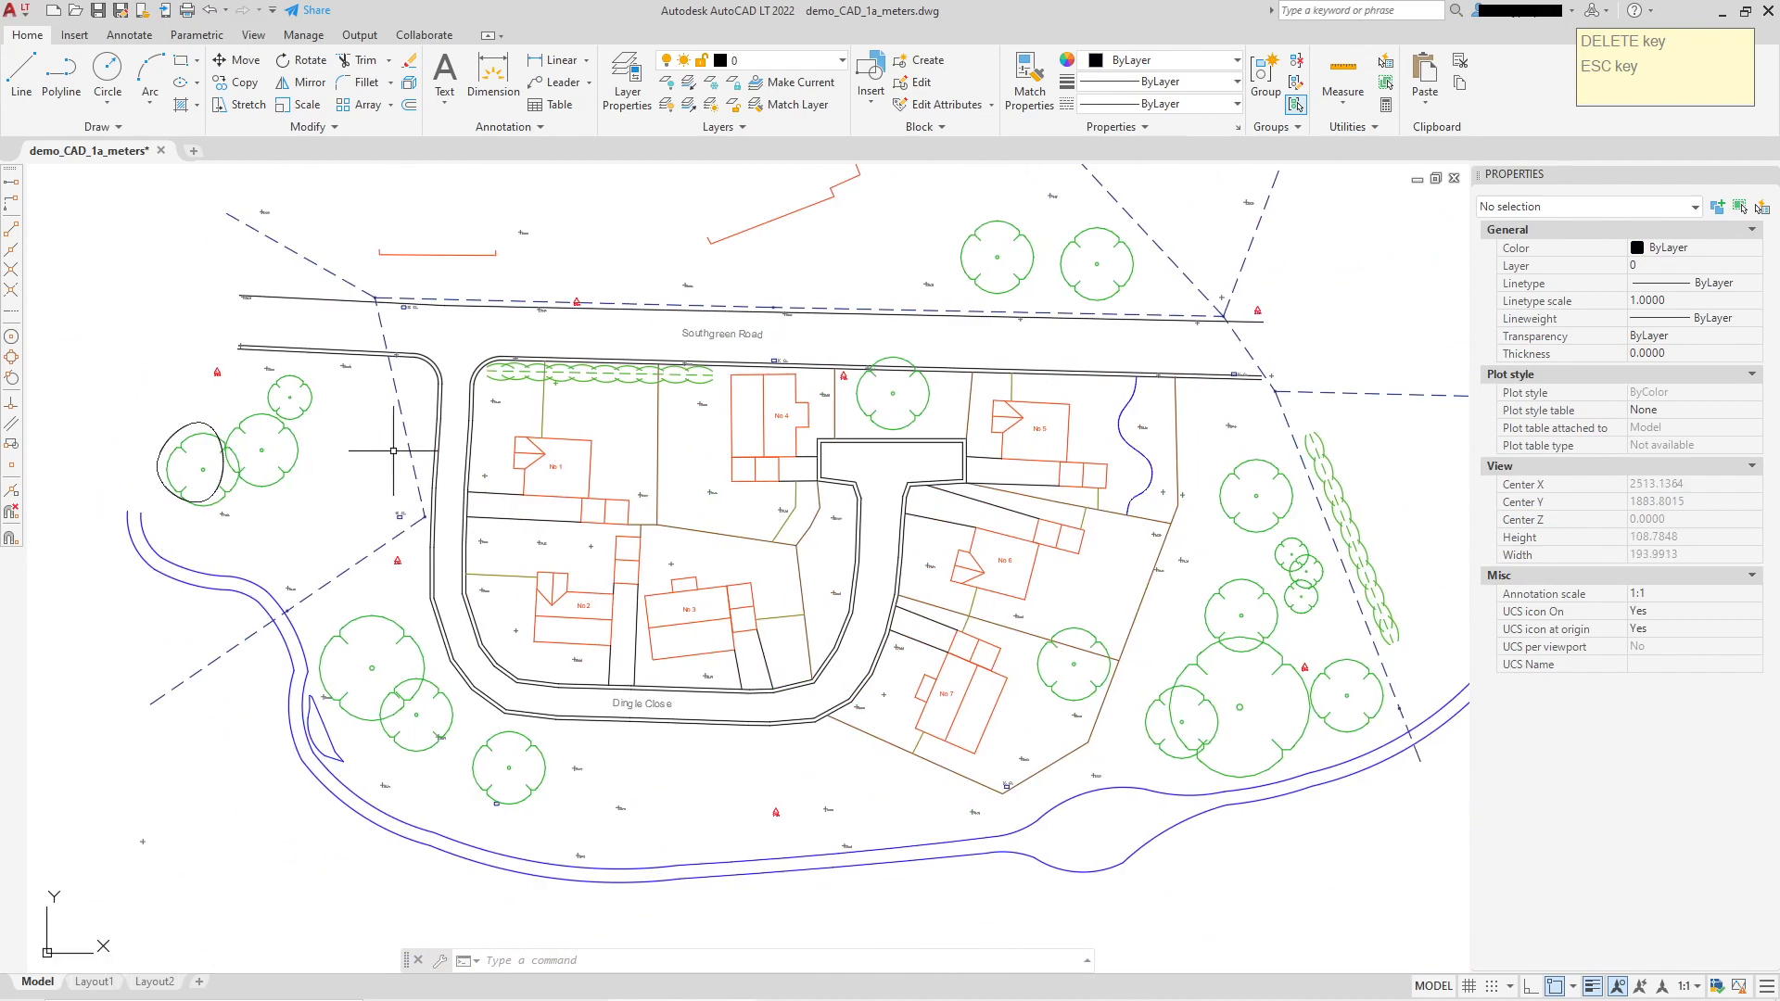
pyautogui.moveTo(1167, 487)
pyautogui.mouseDown(button='middle')
pyautogui.moveTo(1019, 615)
pyautogui.moveTo(889, 464)
pyautogui.mouseUp(button='middle')
pyautogui.scroll(2, 780, 505)
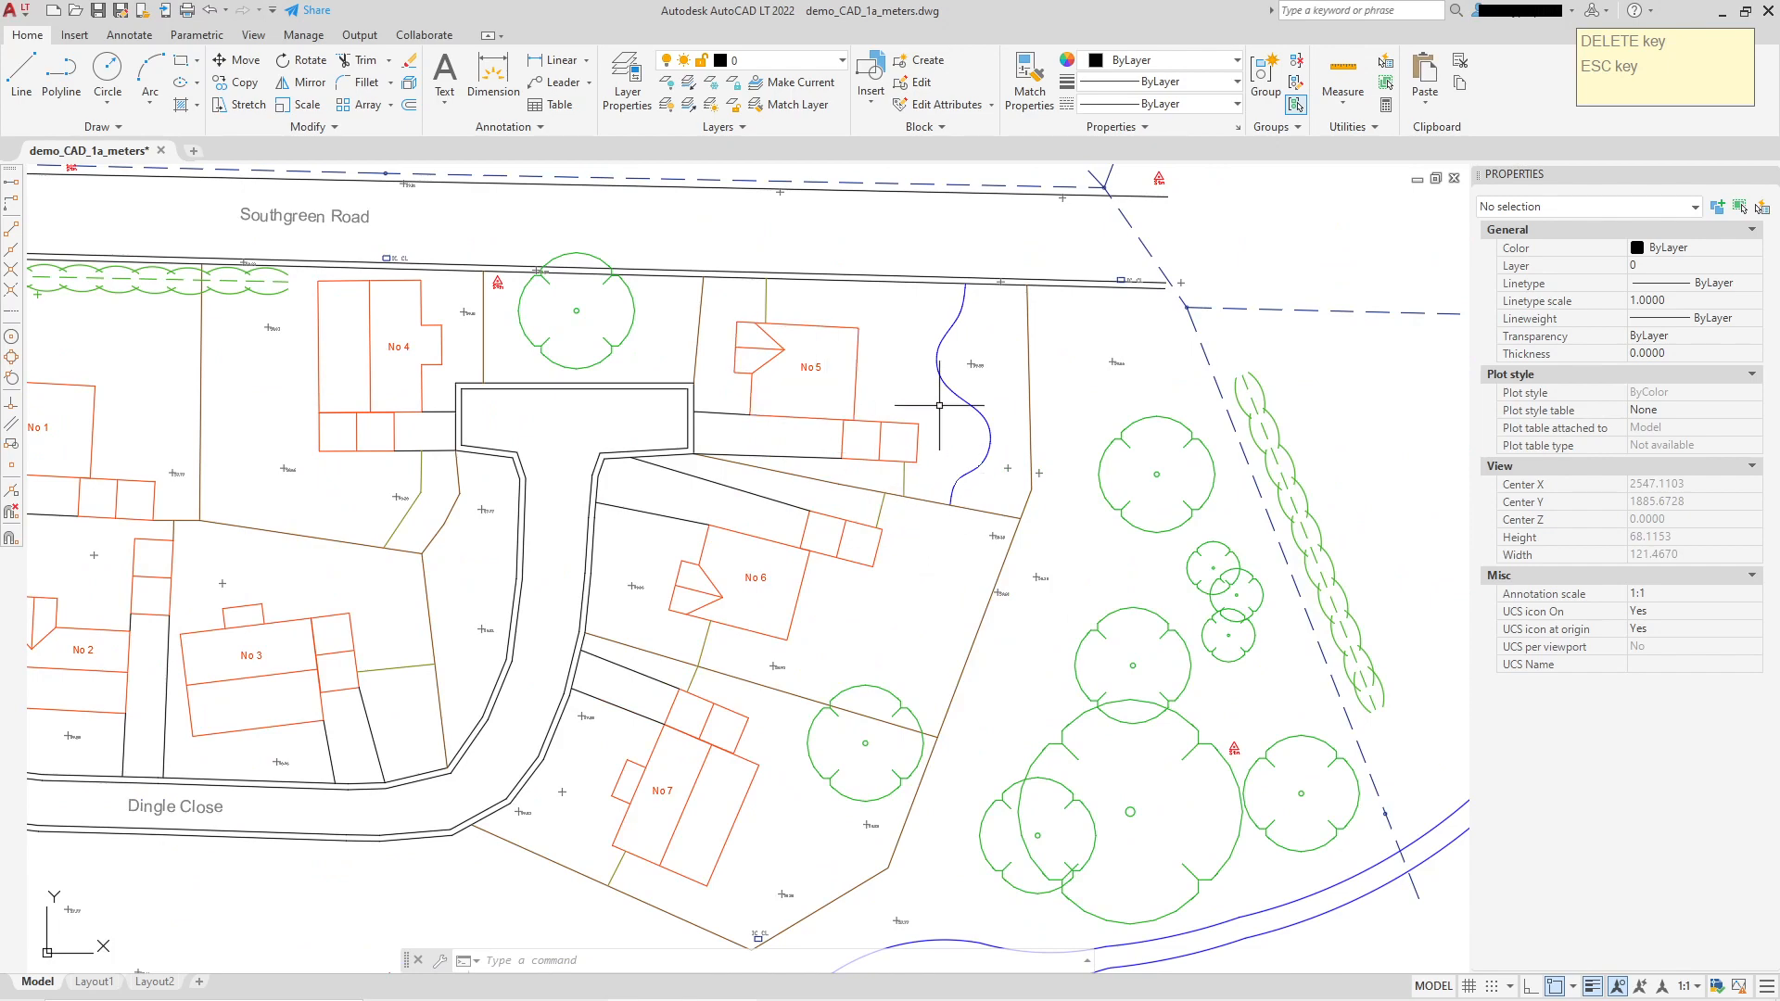
pyautogui.moveTo(663, 365); pyautogui.dragTo(754, 444, button='middle')
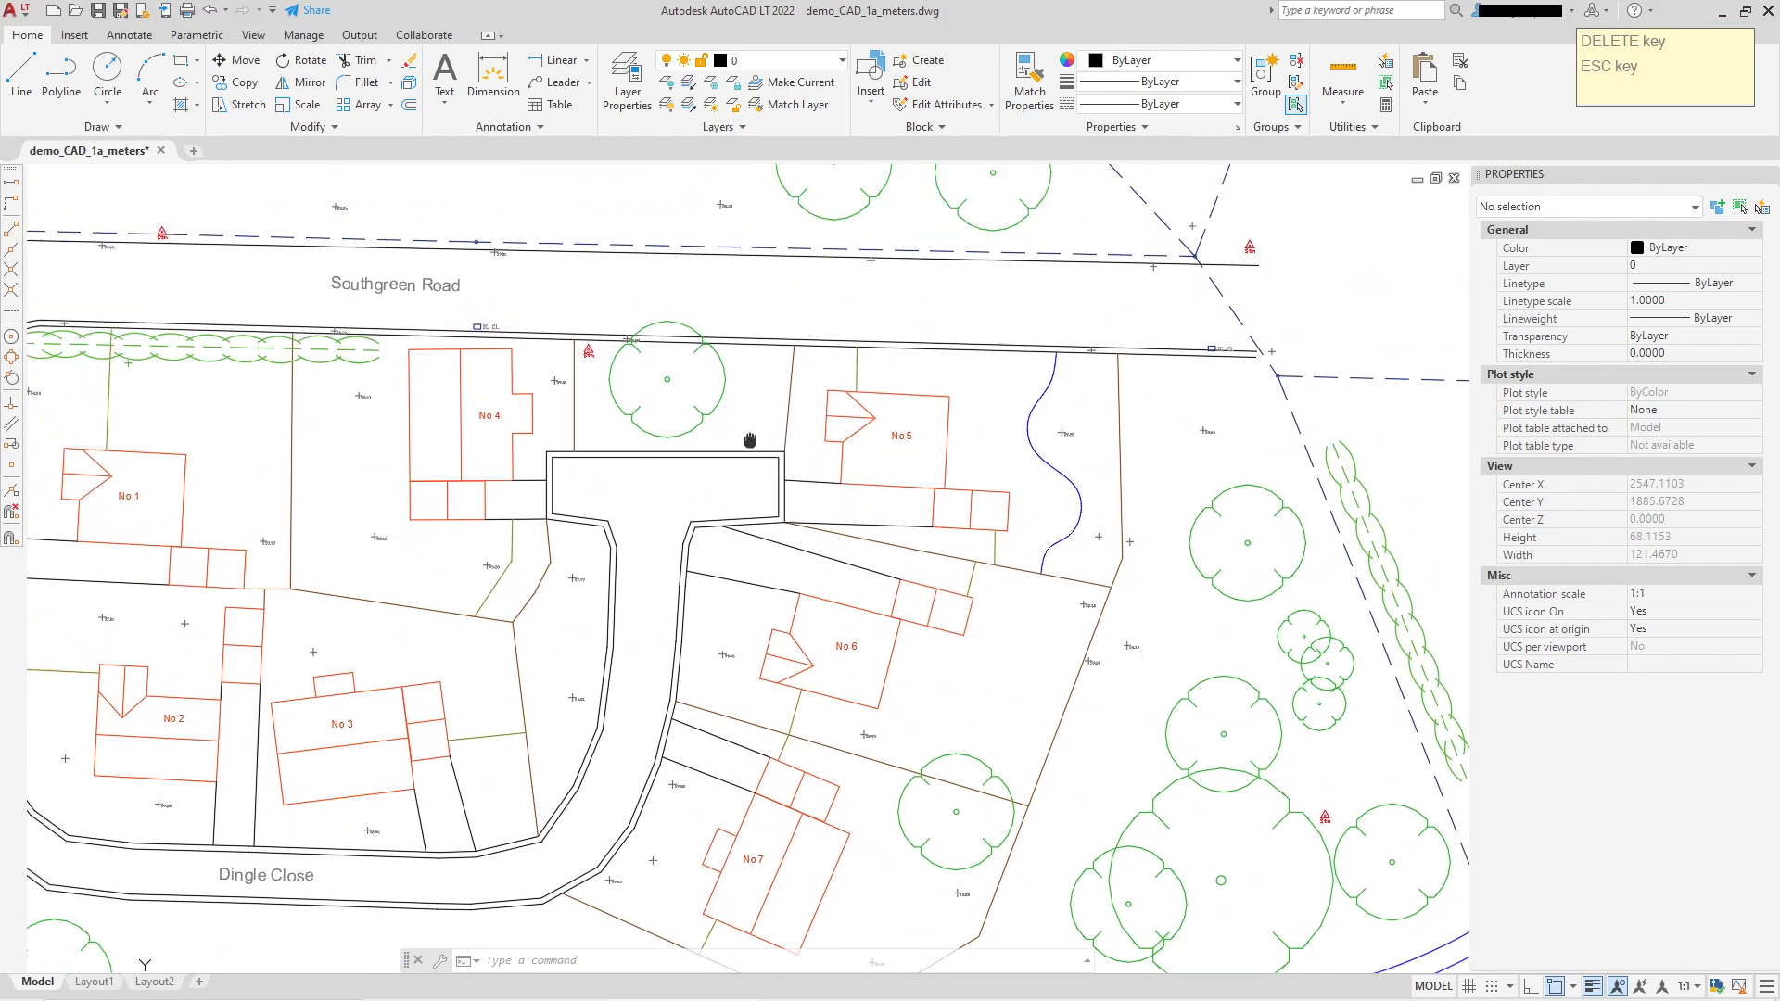
pyautogui.scroll(-4, 751, 431)
pyautogui.moveTo(691, 368); pyautogui.dragTo(789, 565, button='middle')
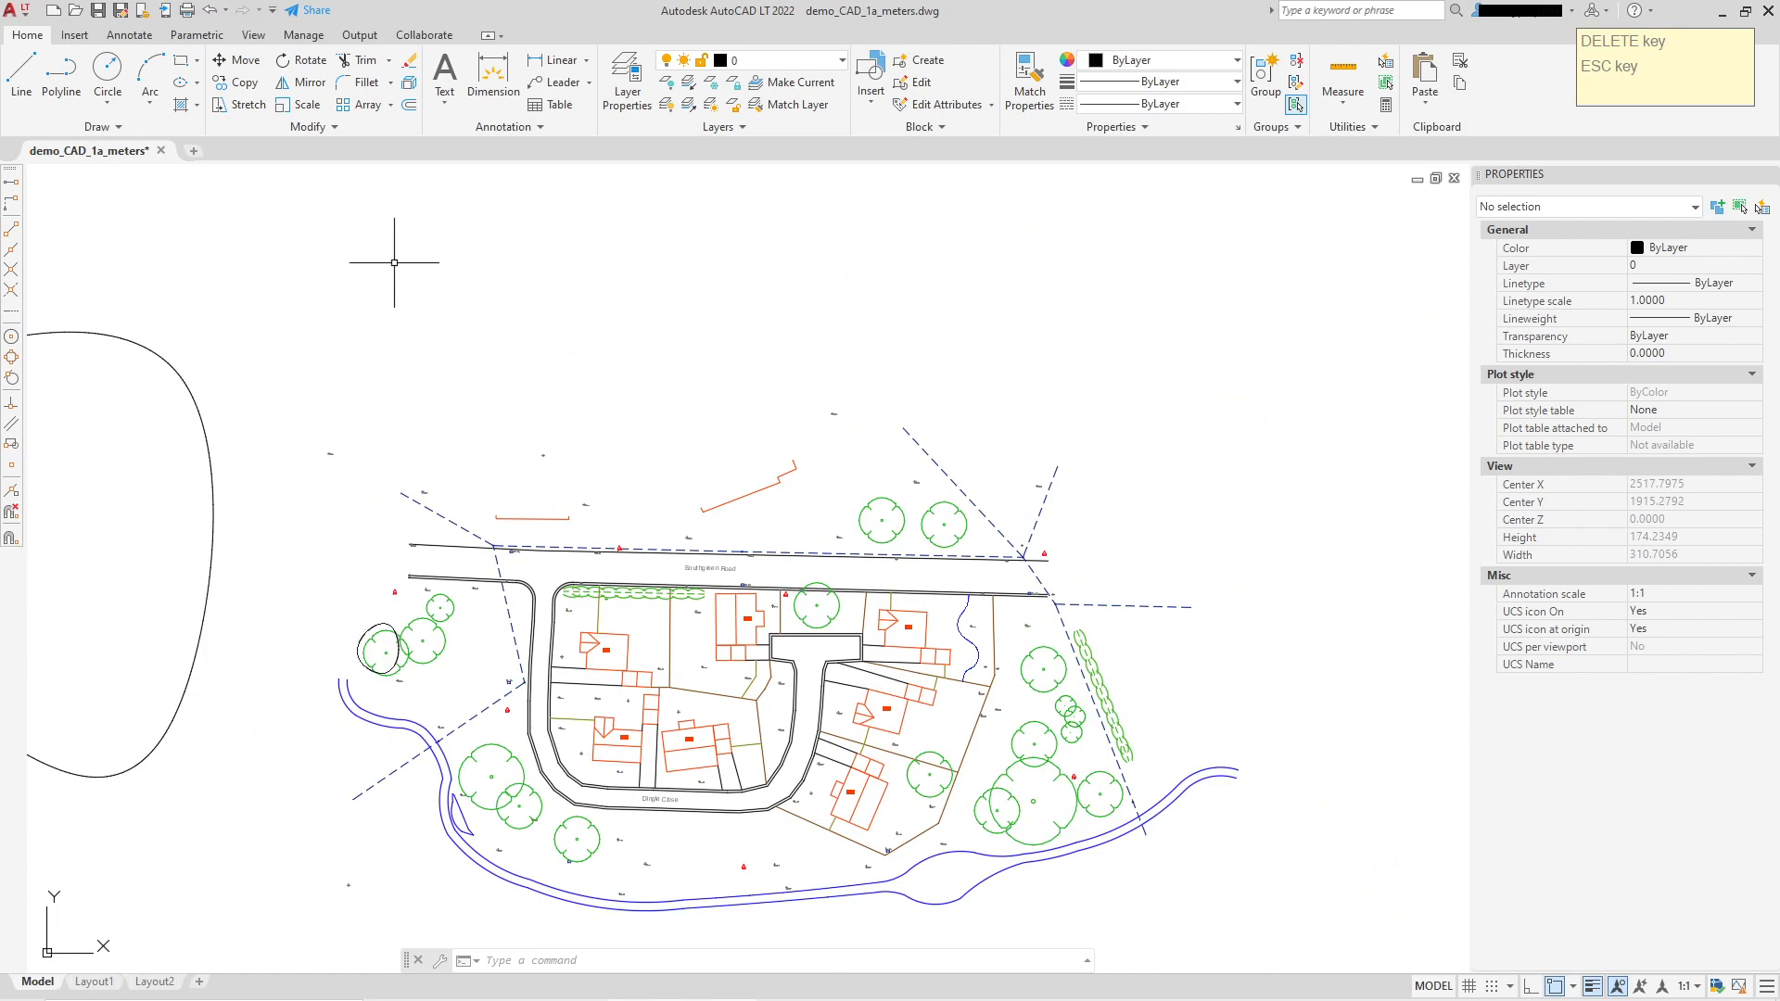
# Step: Draw a closed five-point Spline CV loop above the site plan, north of Southgreen Road
pyautogui.click(83, 130)
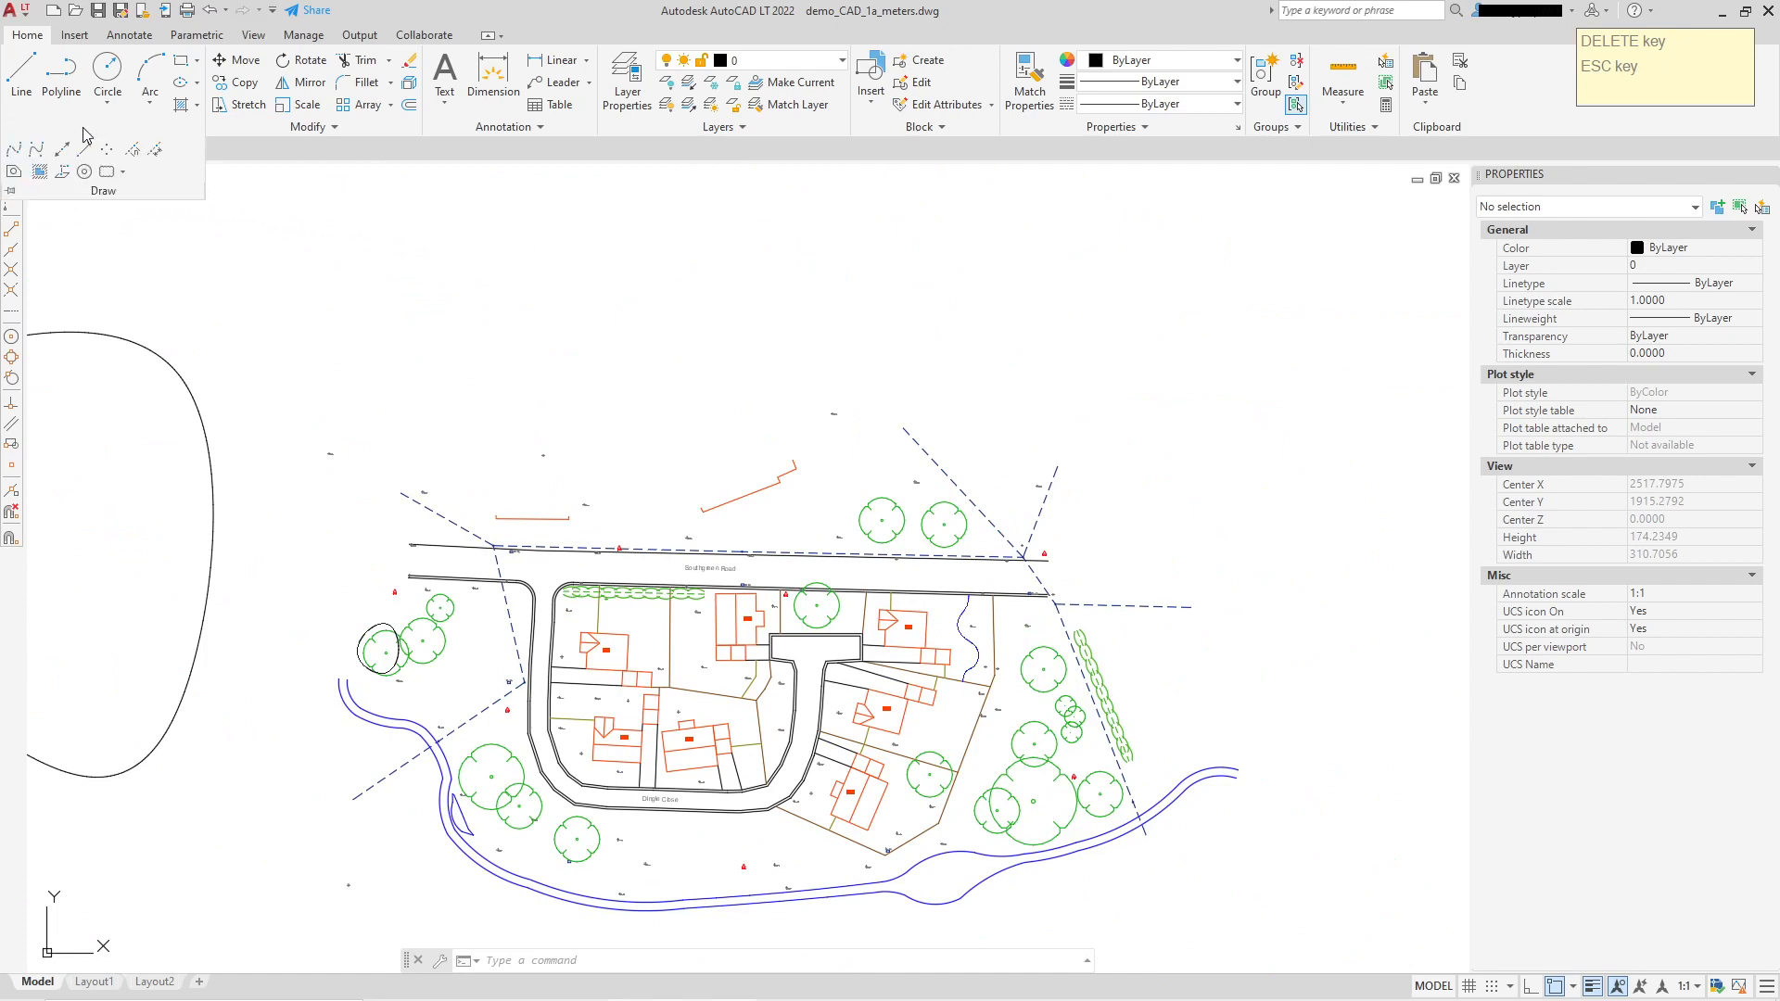
pyautogui.click(36, 153)
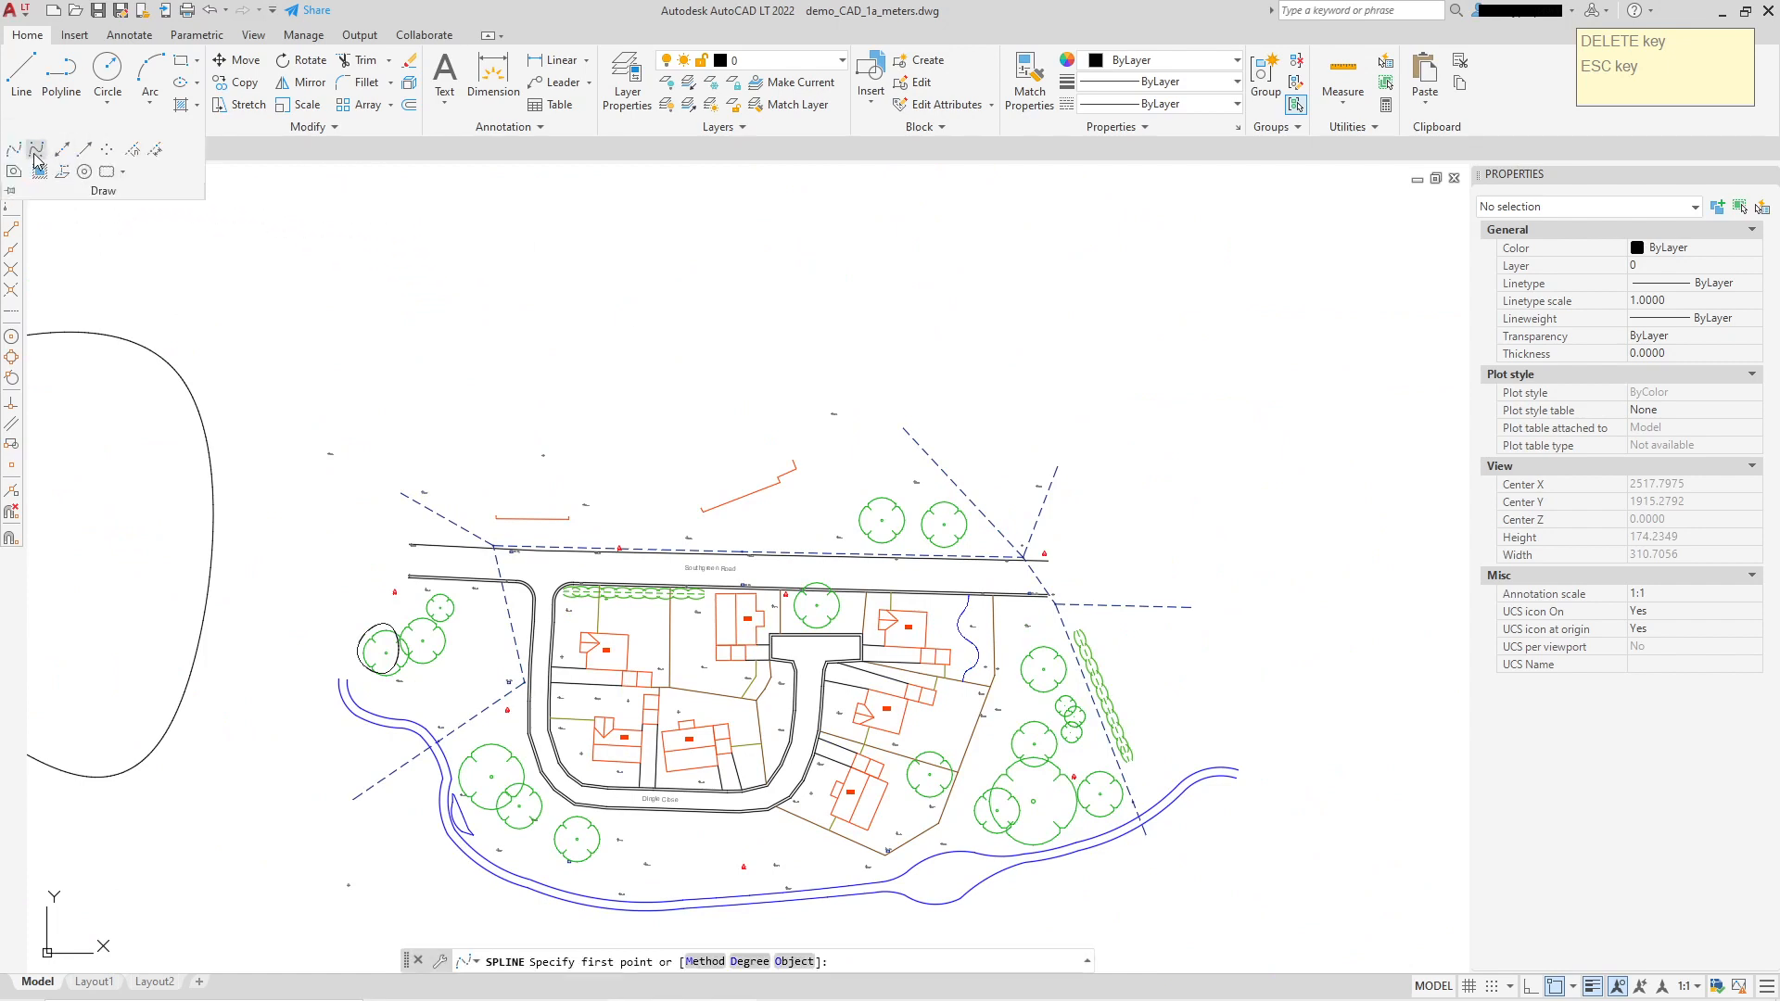
pyautogui.scroll(-2, 715, 377)
pyautogui.click(593, 263)
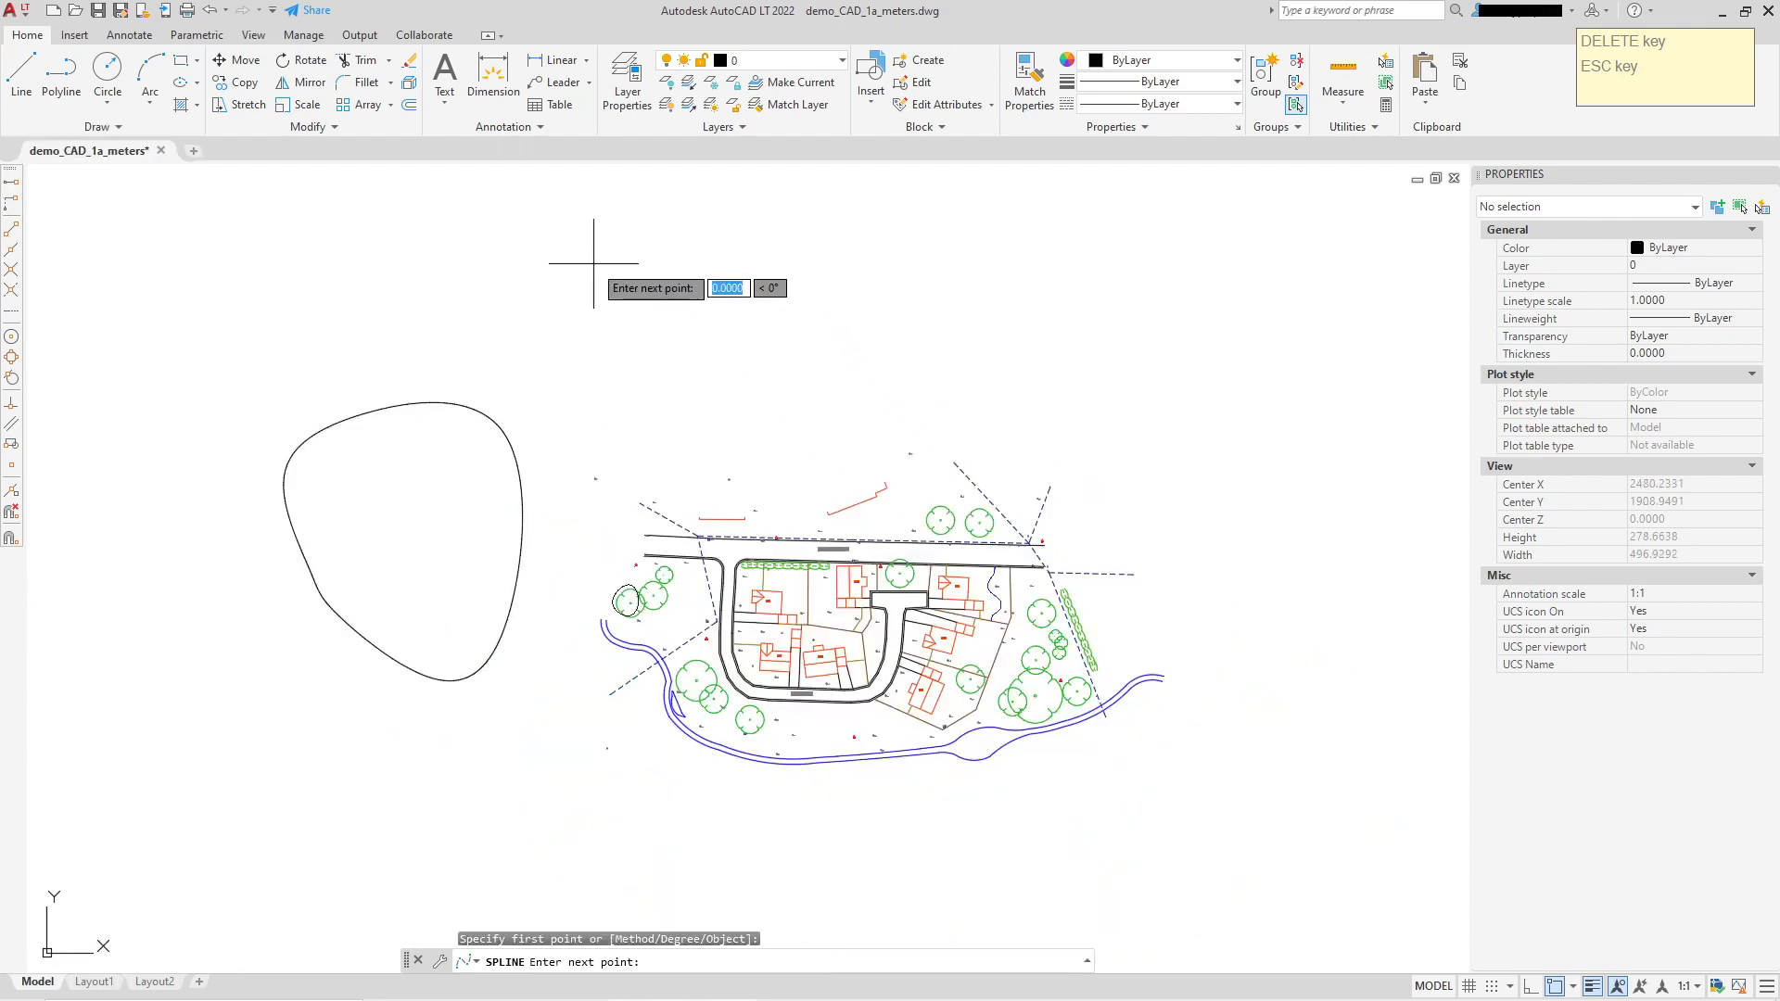
pyautogui.click(788, 208)
pyautogui.click(821, 373)
pyautogui.click(683, 410)
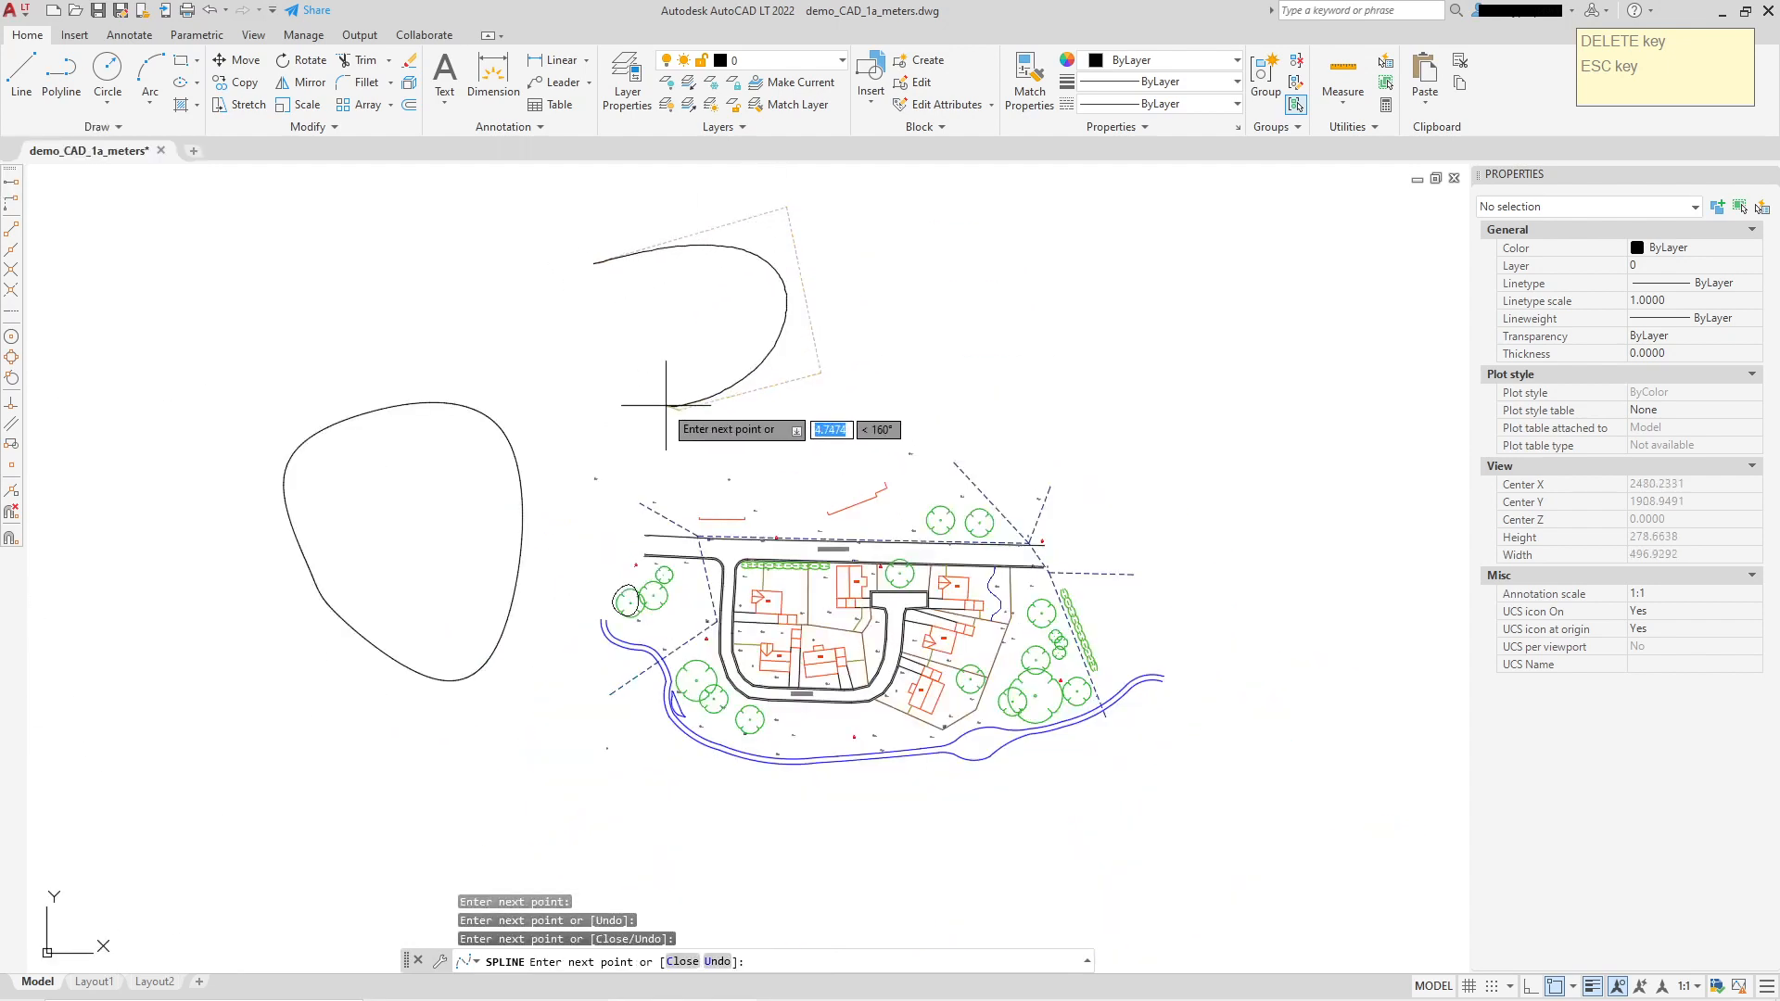
pyautogui.click(573, 362)
pyautogui.rightClick(583, 311)
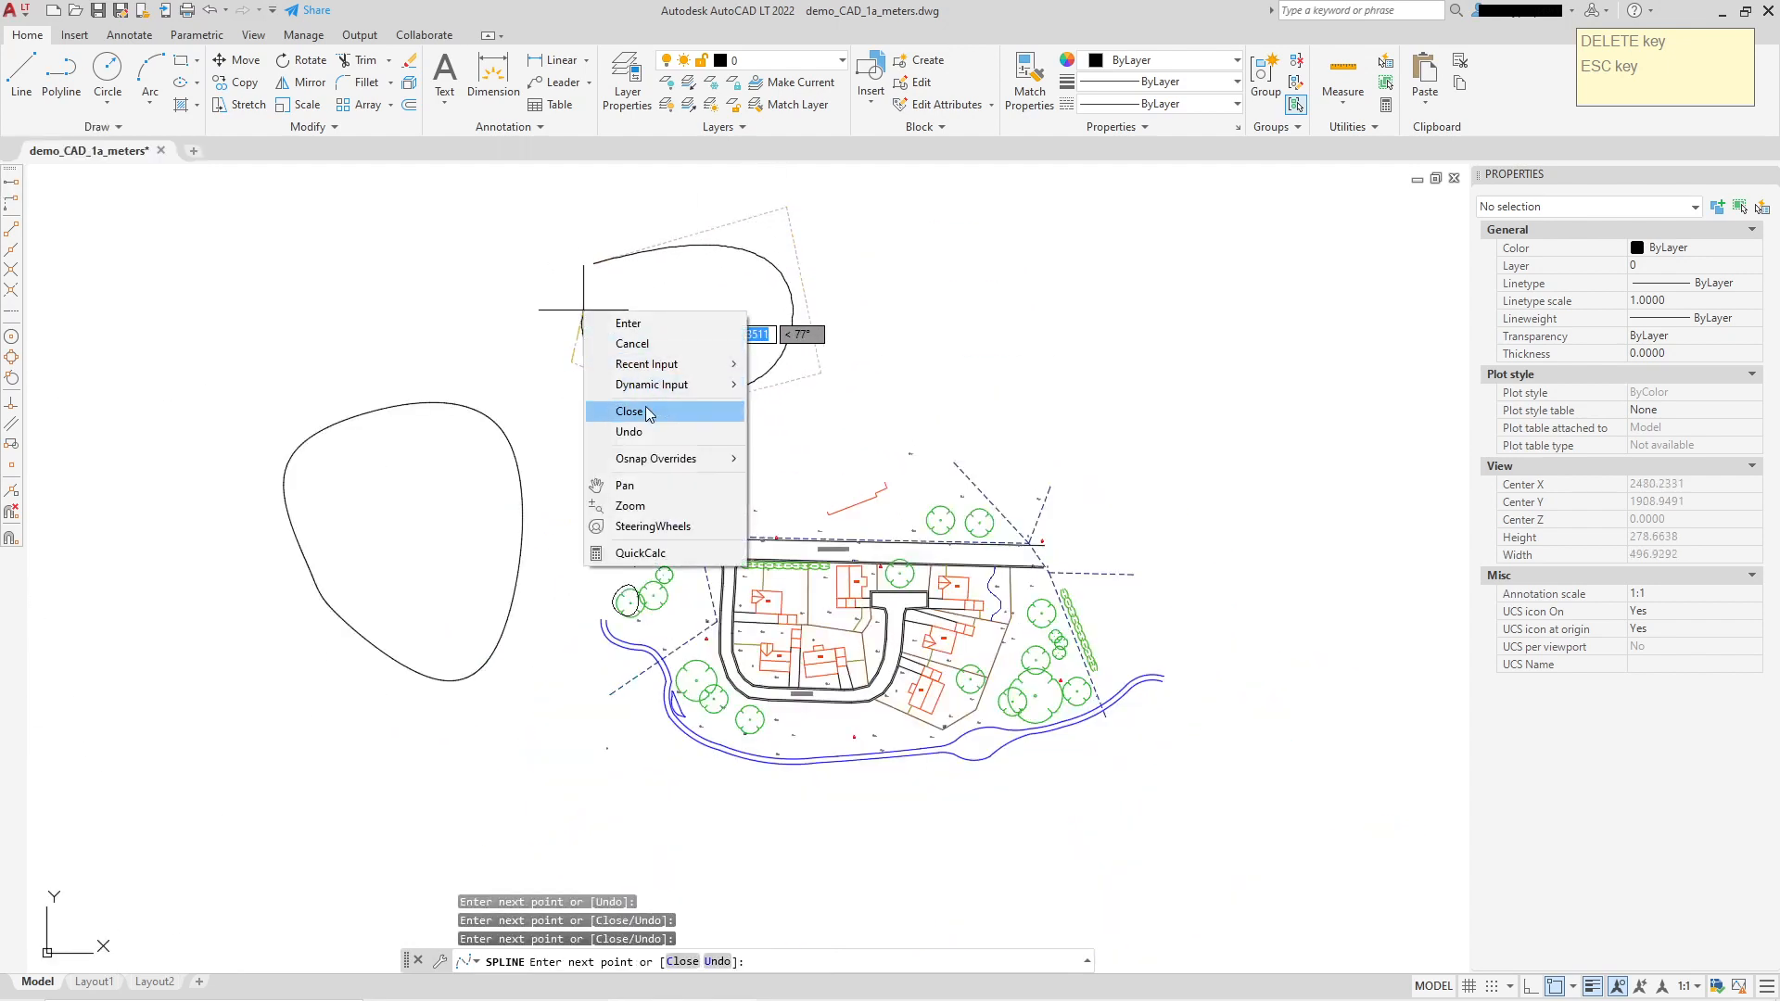
pyautogui.click(639, 410)
pyautogui.click(787, 368)
pyautogui.scroll(3, 854, 278)
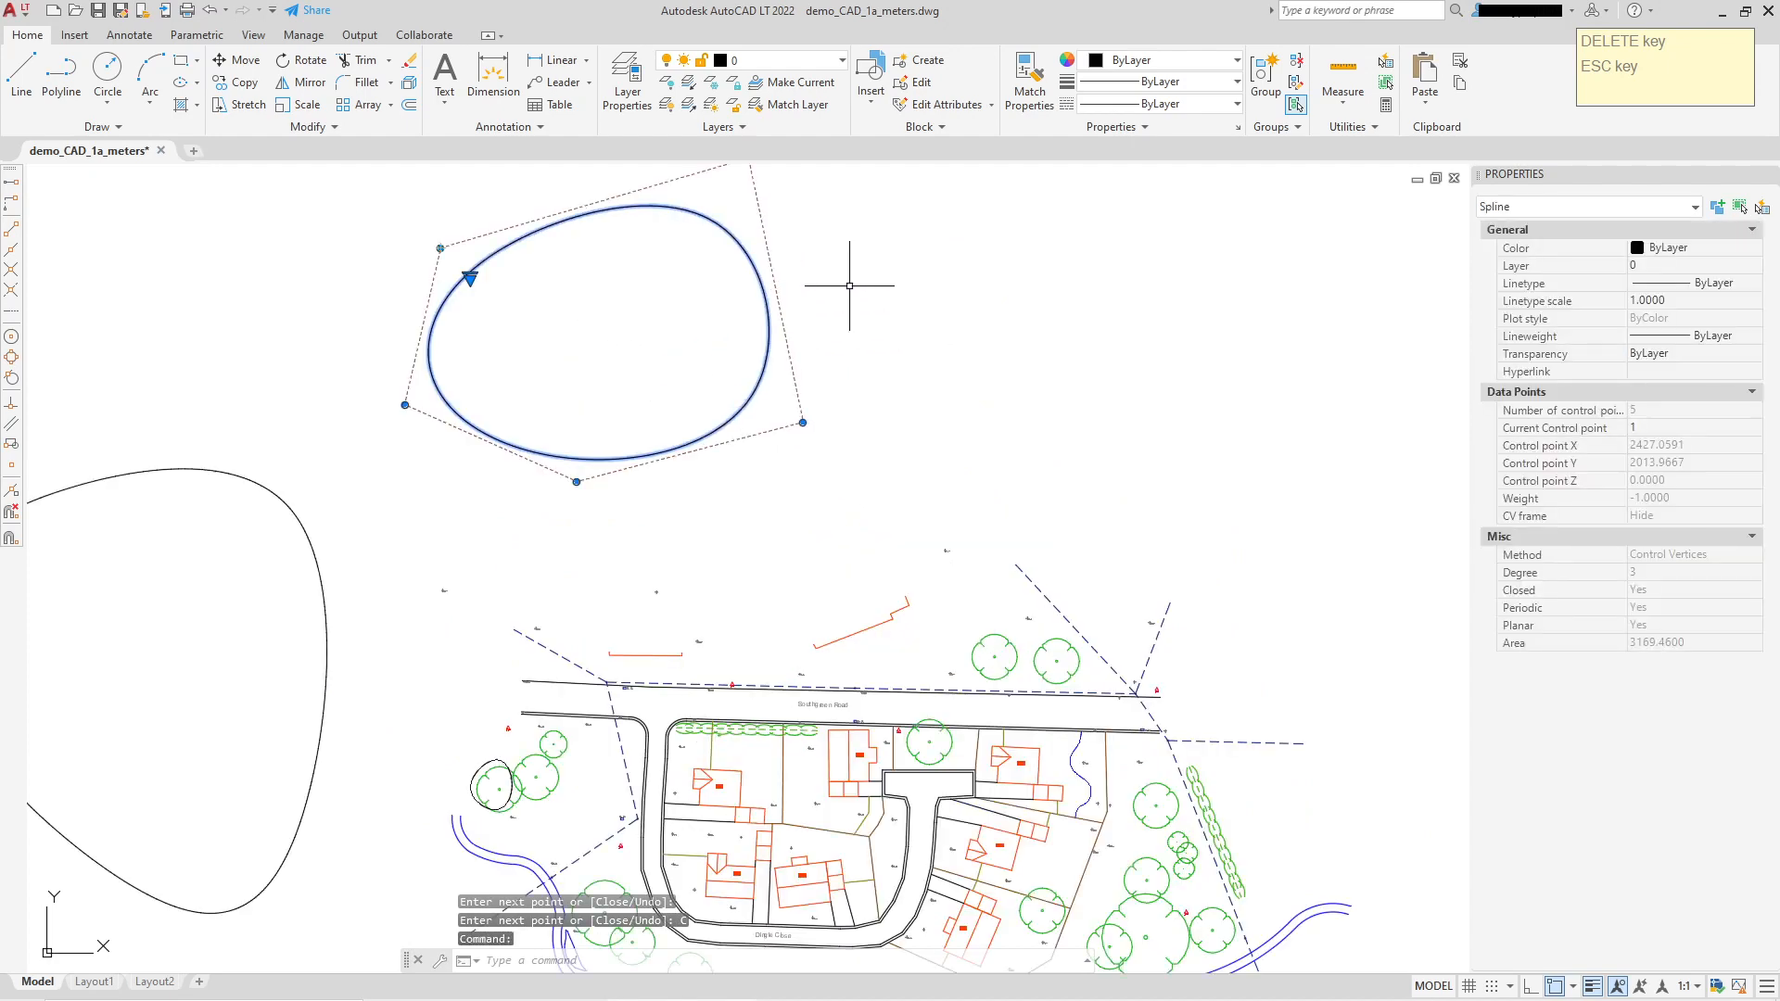
# Step: Drag the spline's lower-right, bottom and left control vertices outward
pyautogui.scroll(-3, 831, 285)
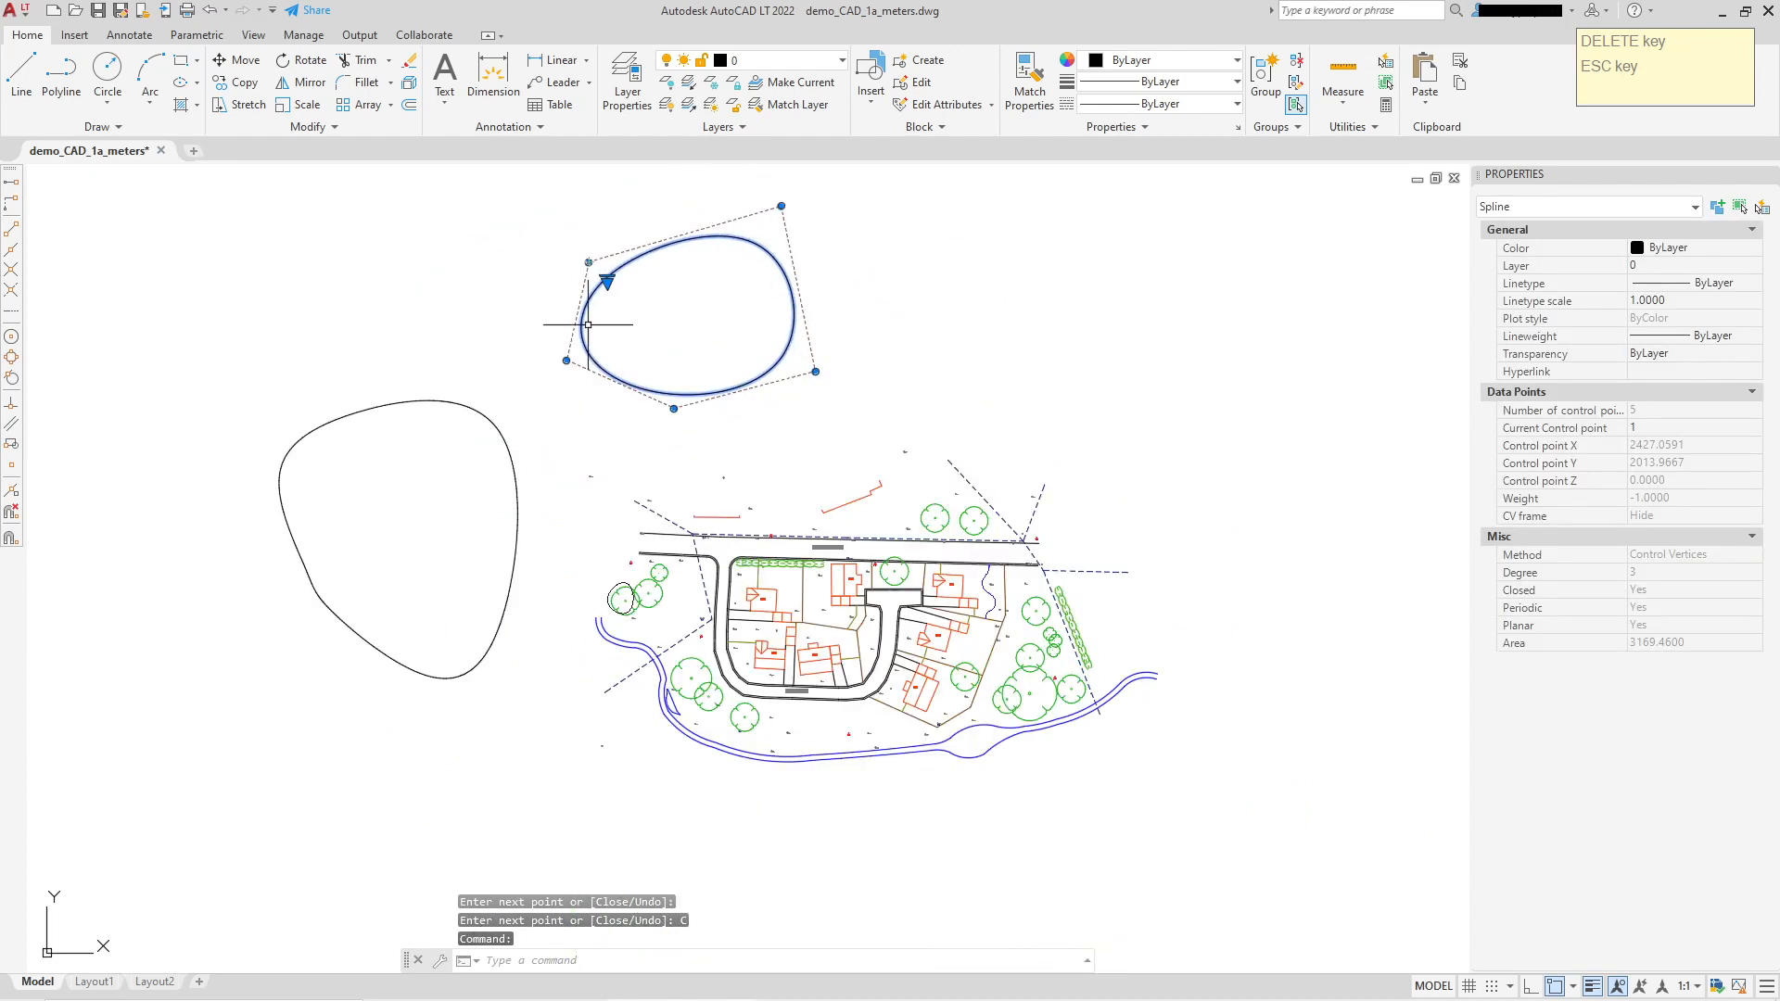
pyautogui.click(815, 371)
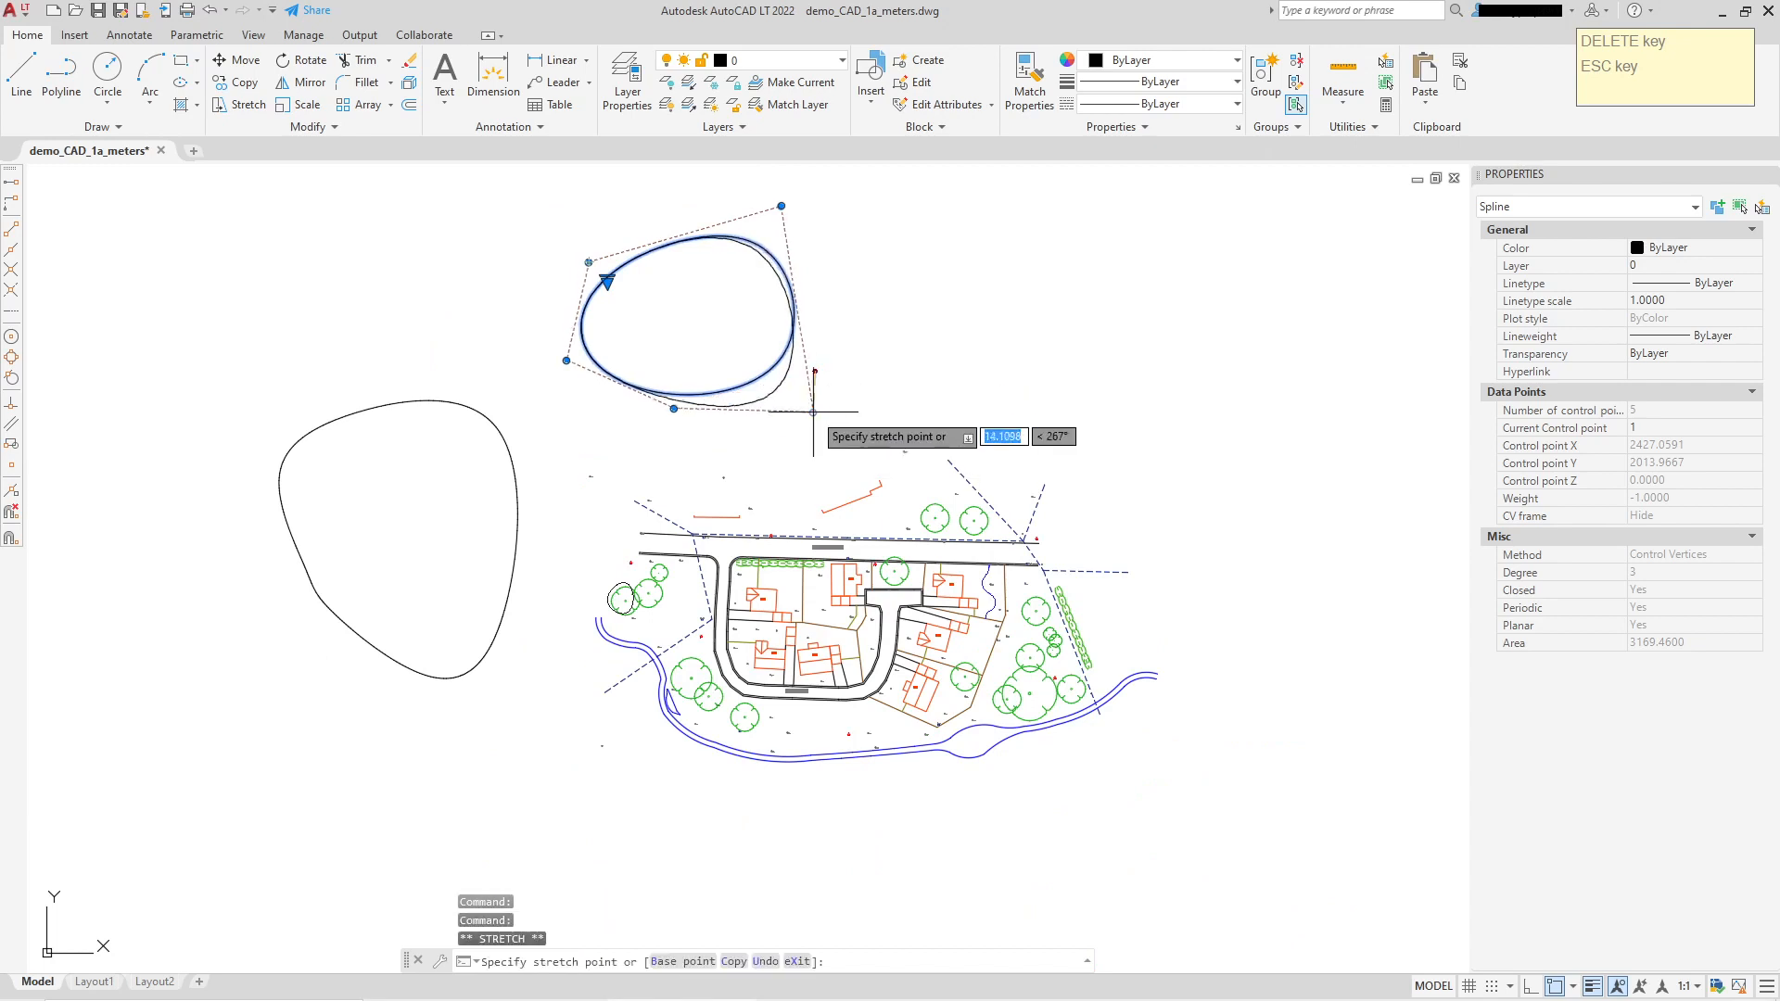
pyautogui.click(840, 414)
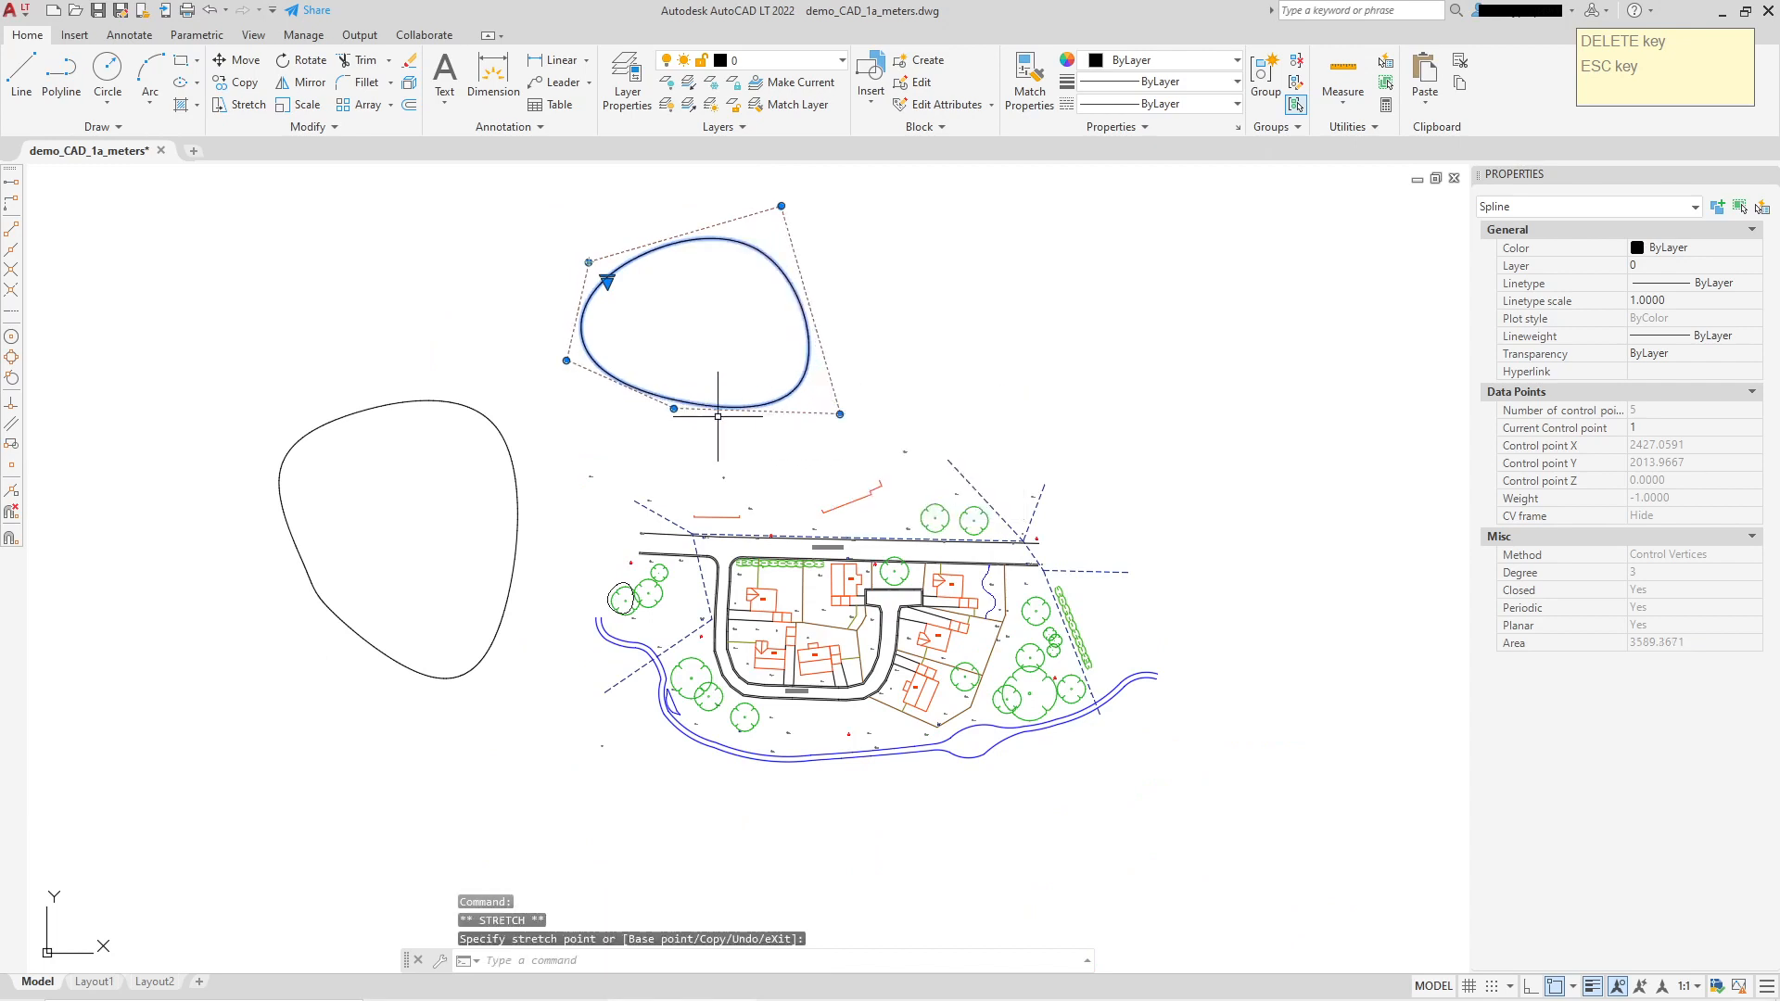
pyautogui.click(677, 409)
pyautogui.click(646, 442)
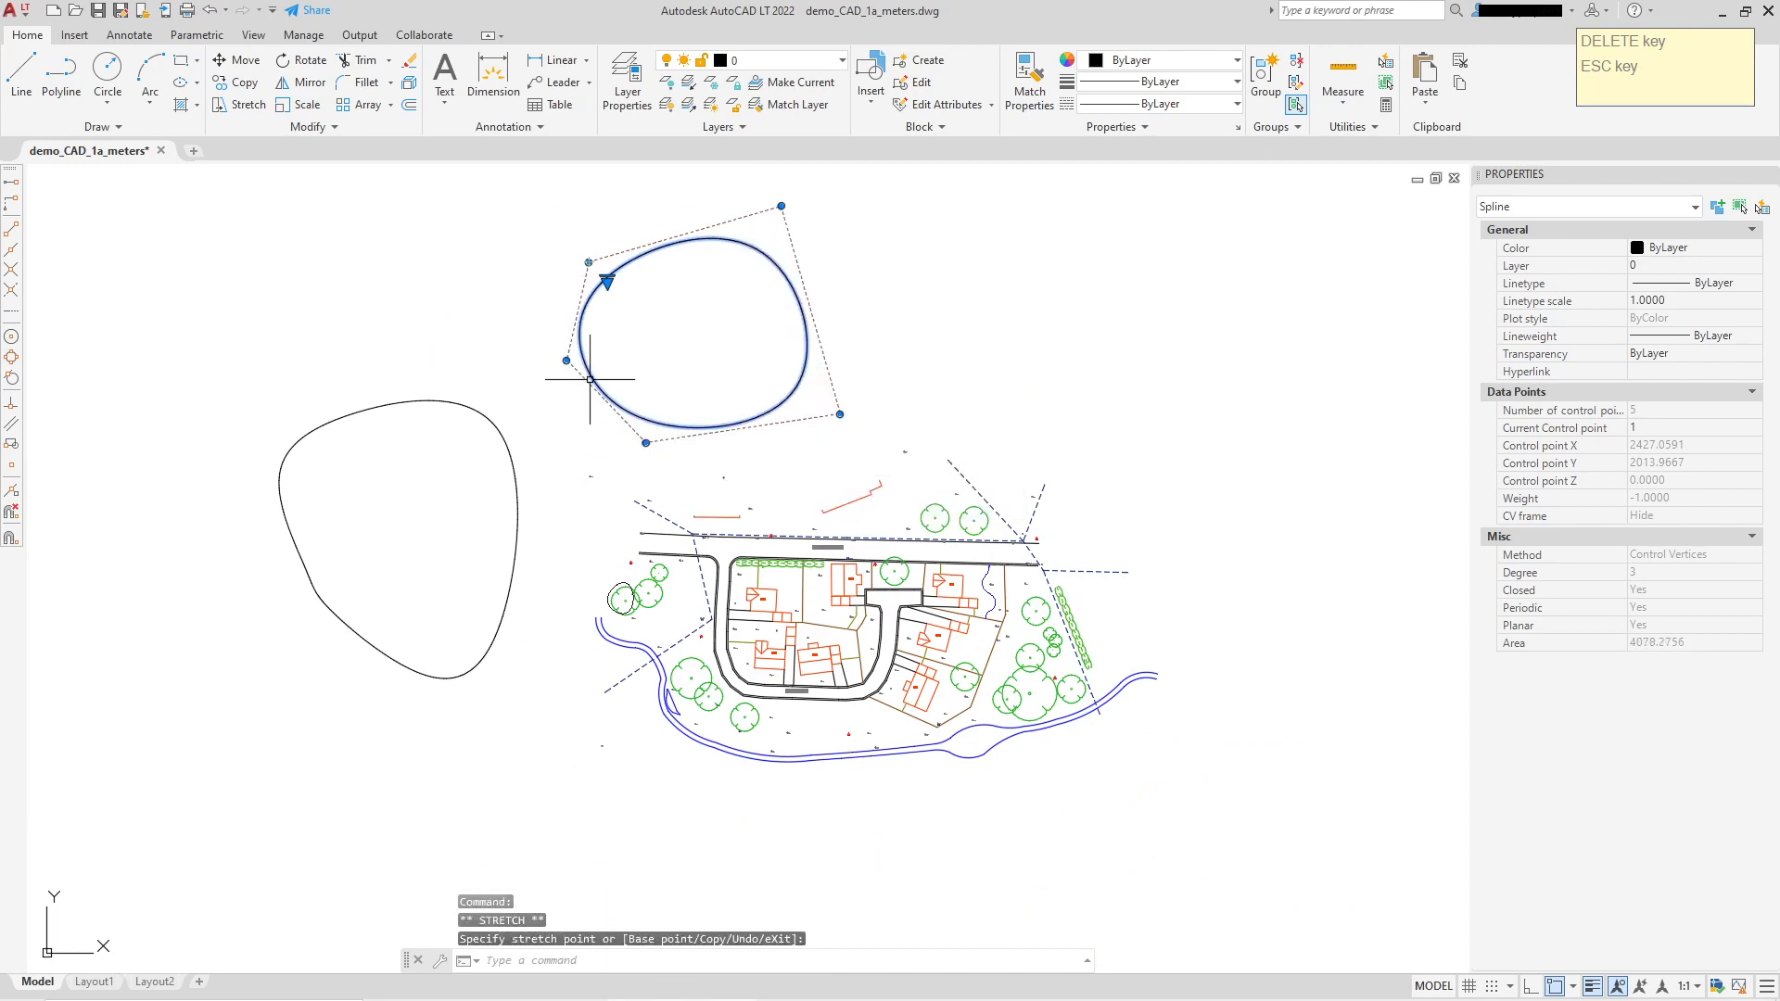
pyautogui.click(565, 361)
pyautogui.click(541, 355)
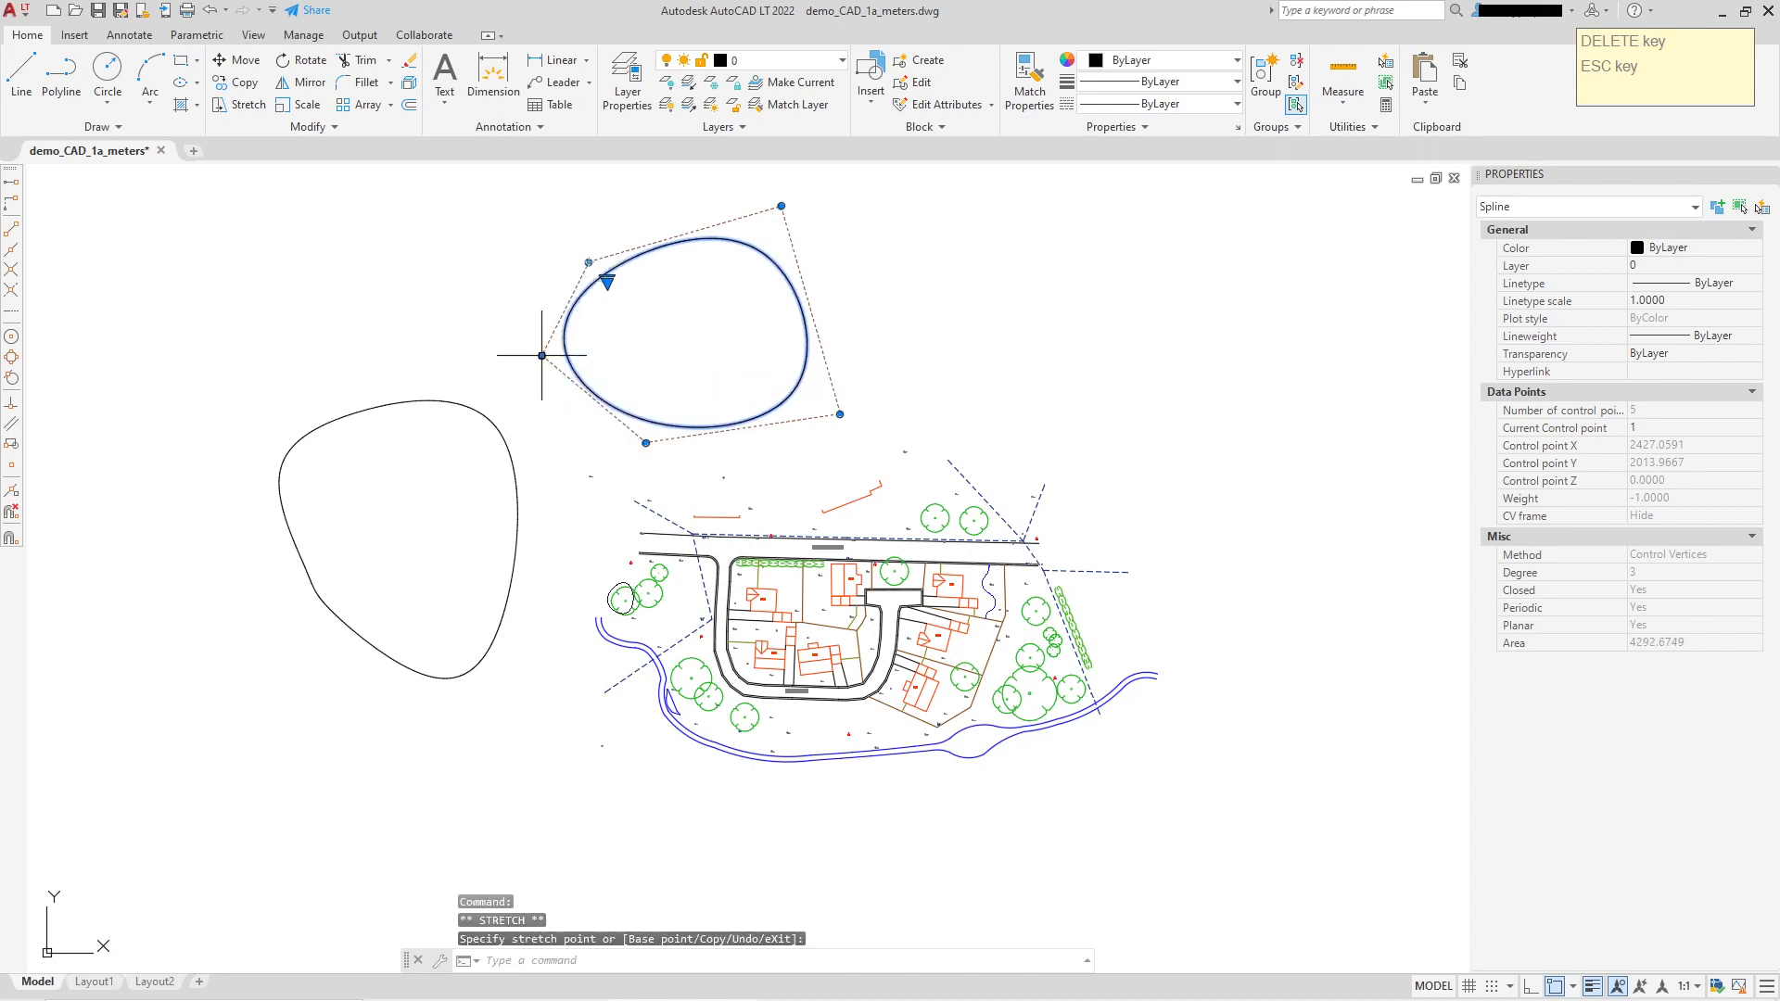
# Step: Reposition the top-left and top-right vertices and refine the lower-right one for a rounder loop
pyautogui.click(582, 221)
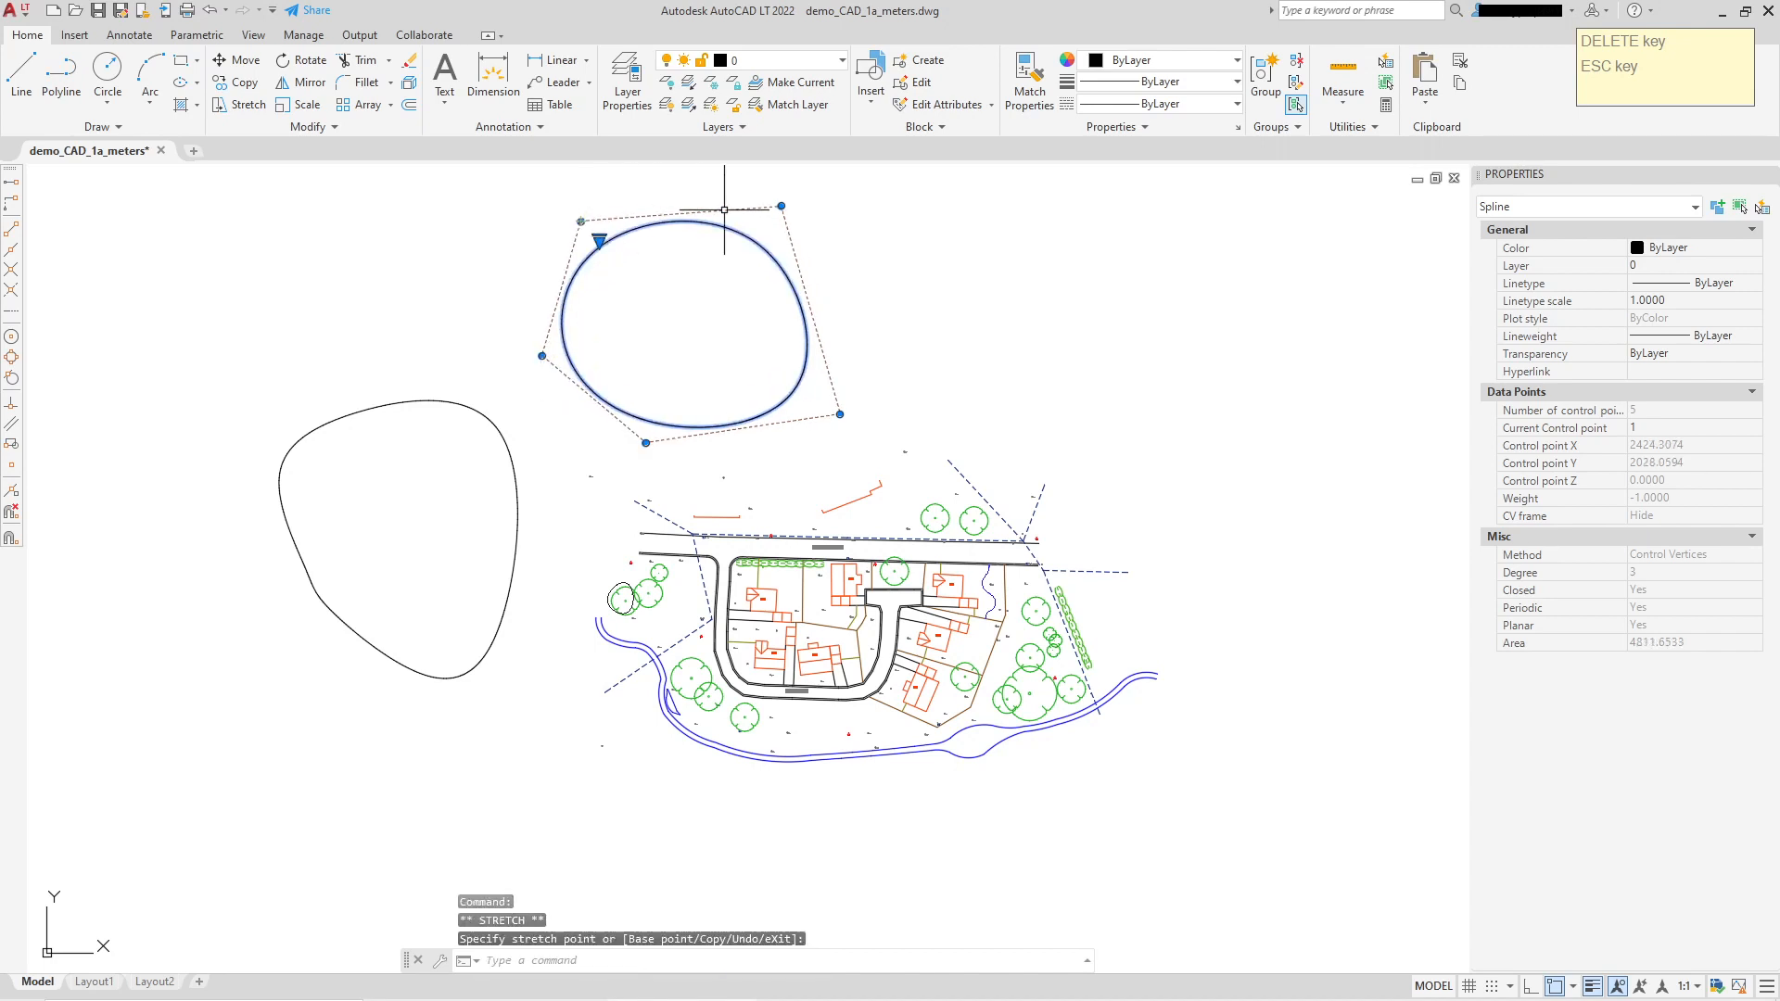
pyautogui.click(777, 223)
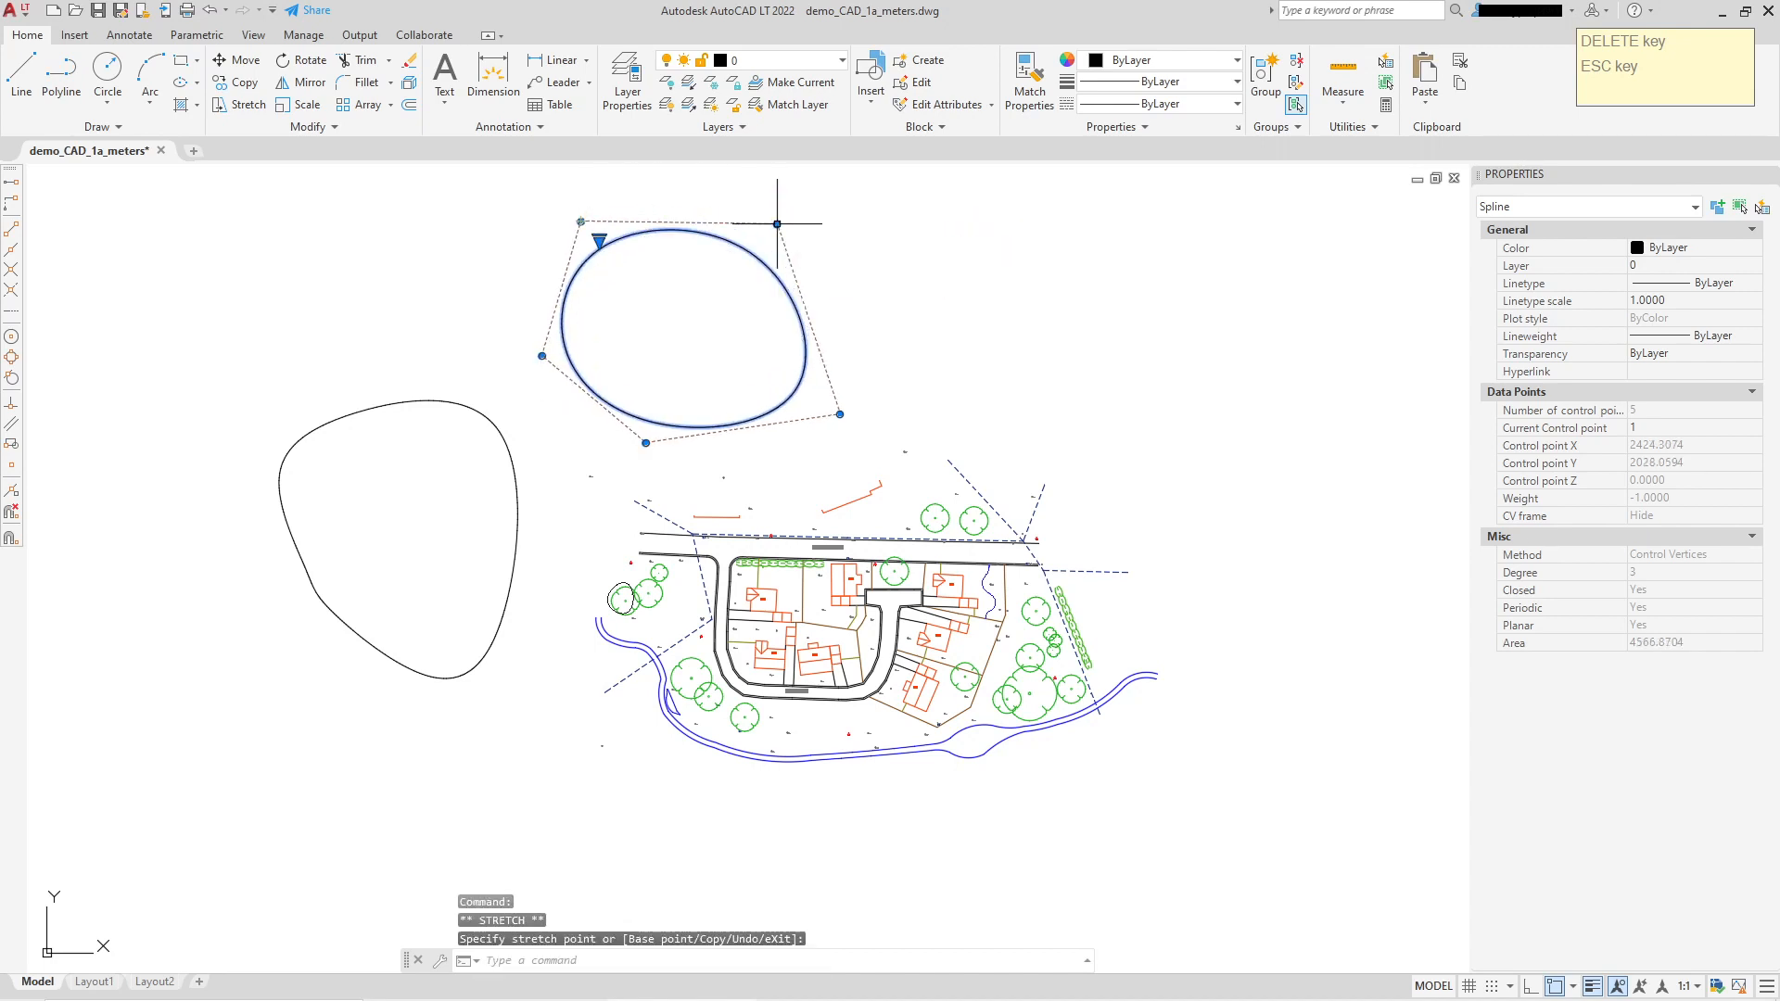
pyautogui.click(840, 414)
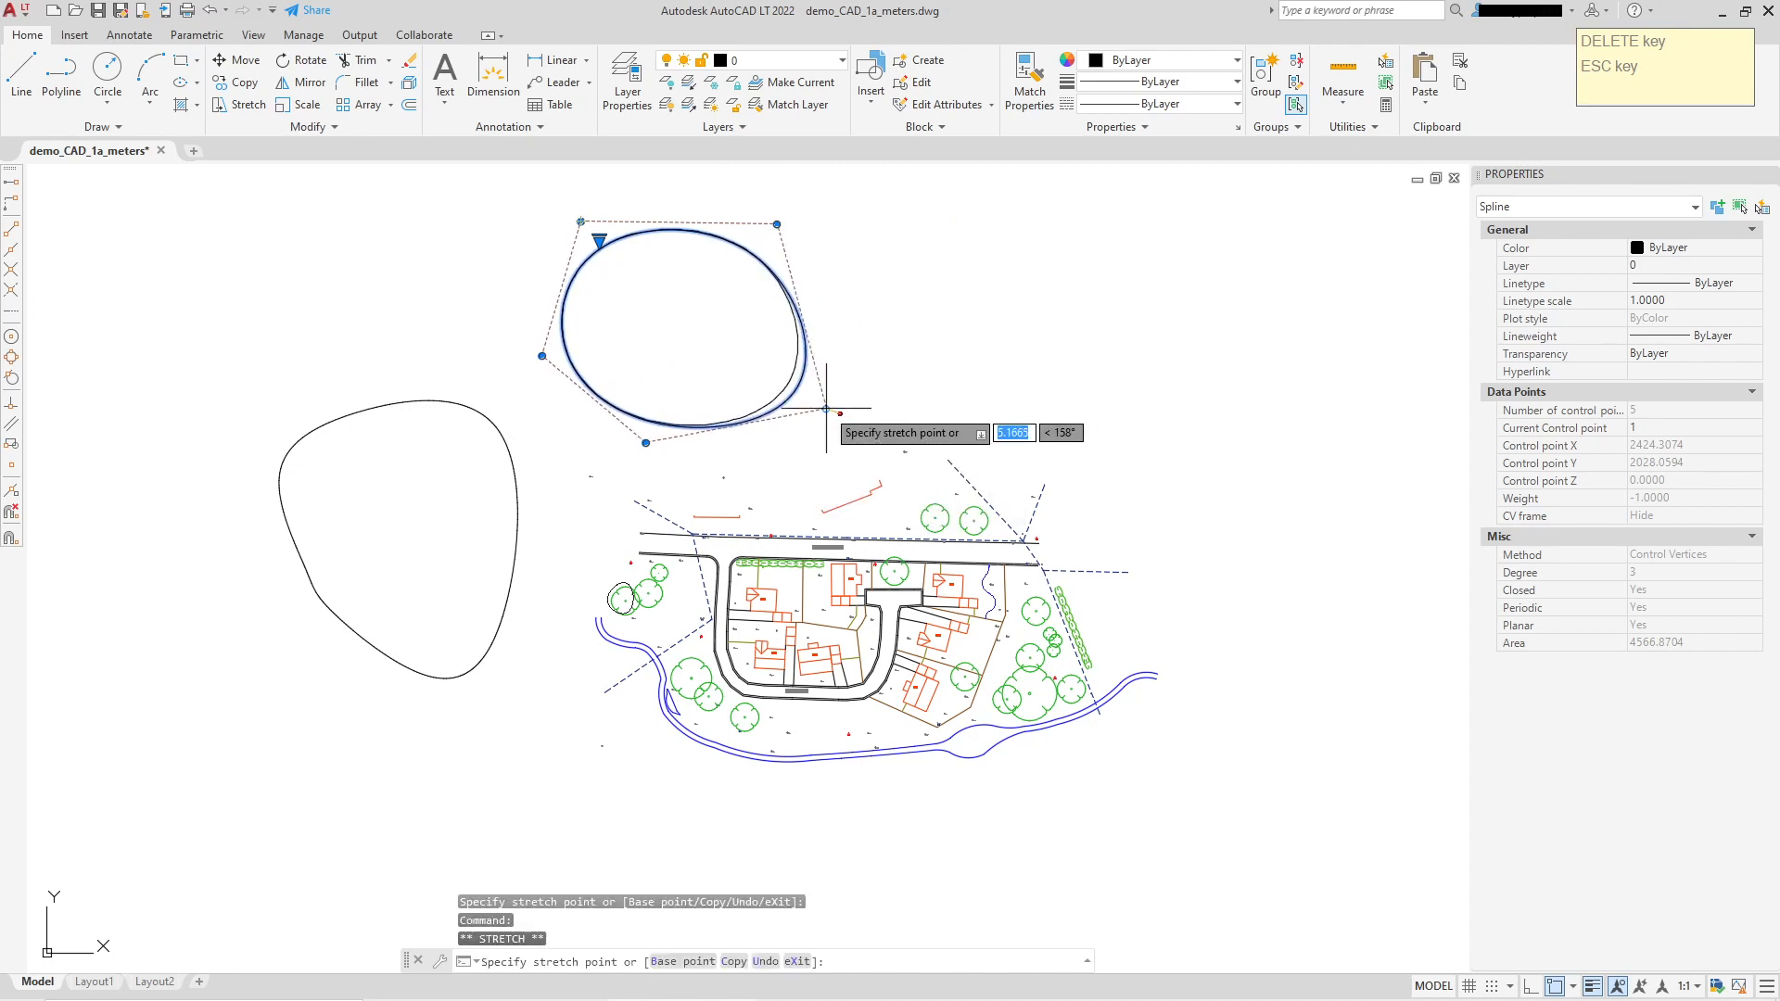
pyautogui.click(836, 408)
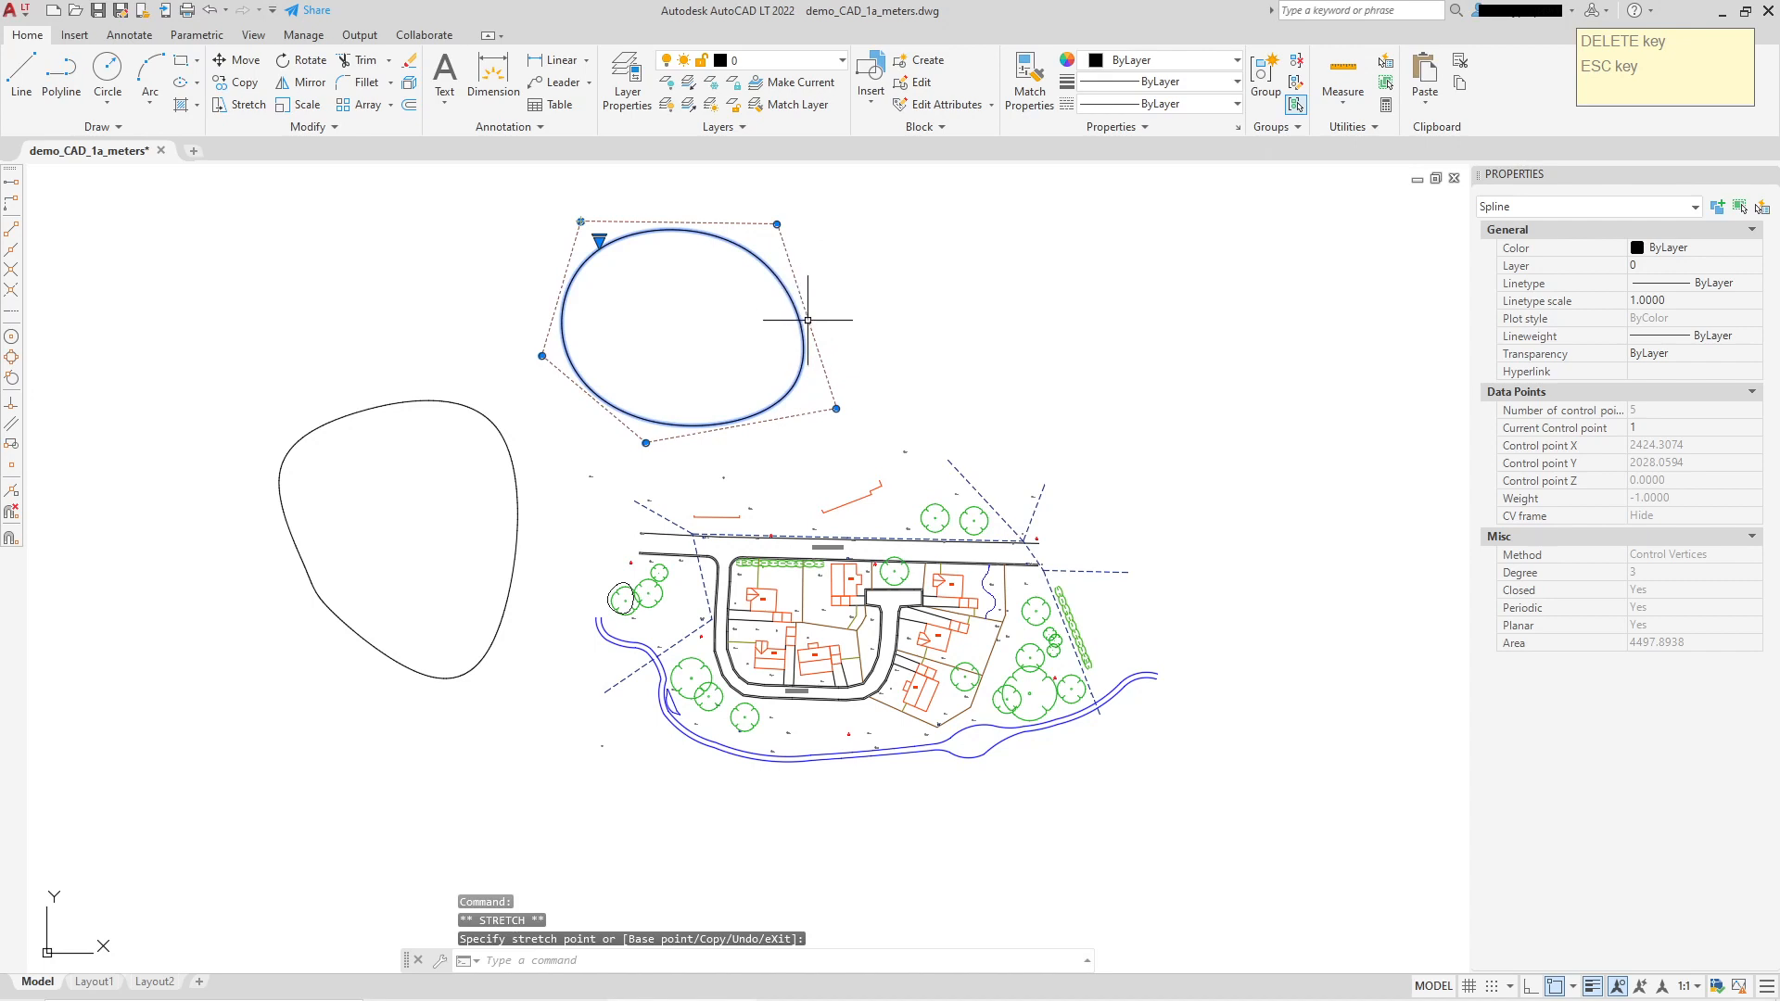
pyautogui.click(777, 223)
pyautogui.click(810, 192)
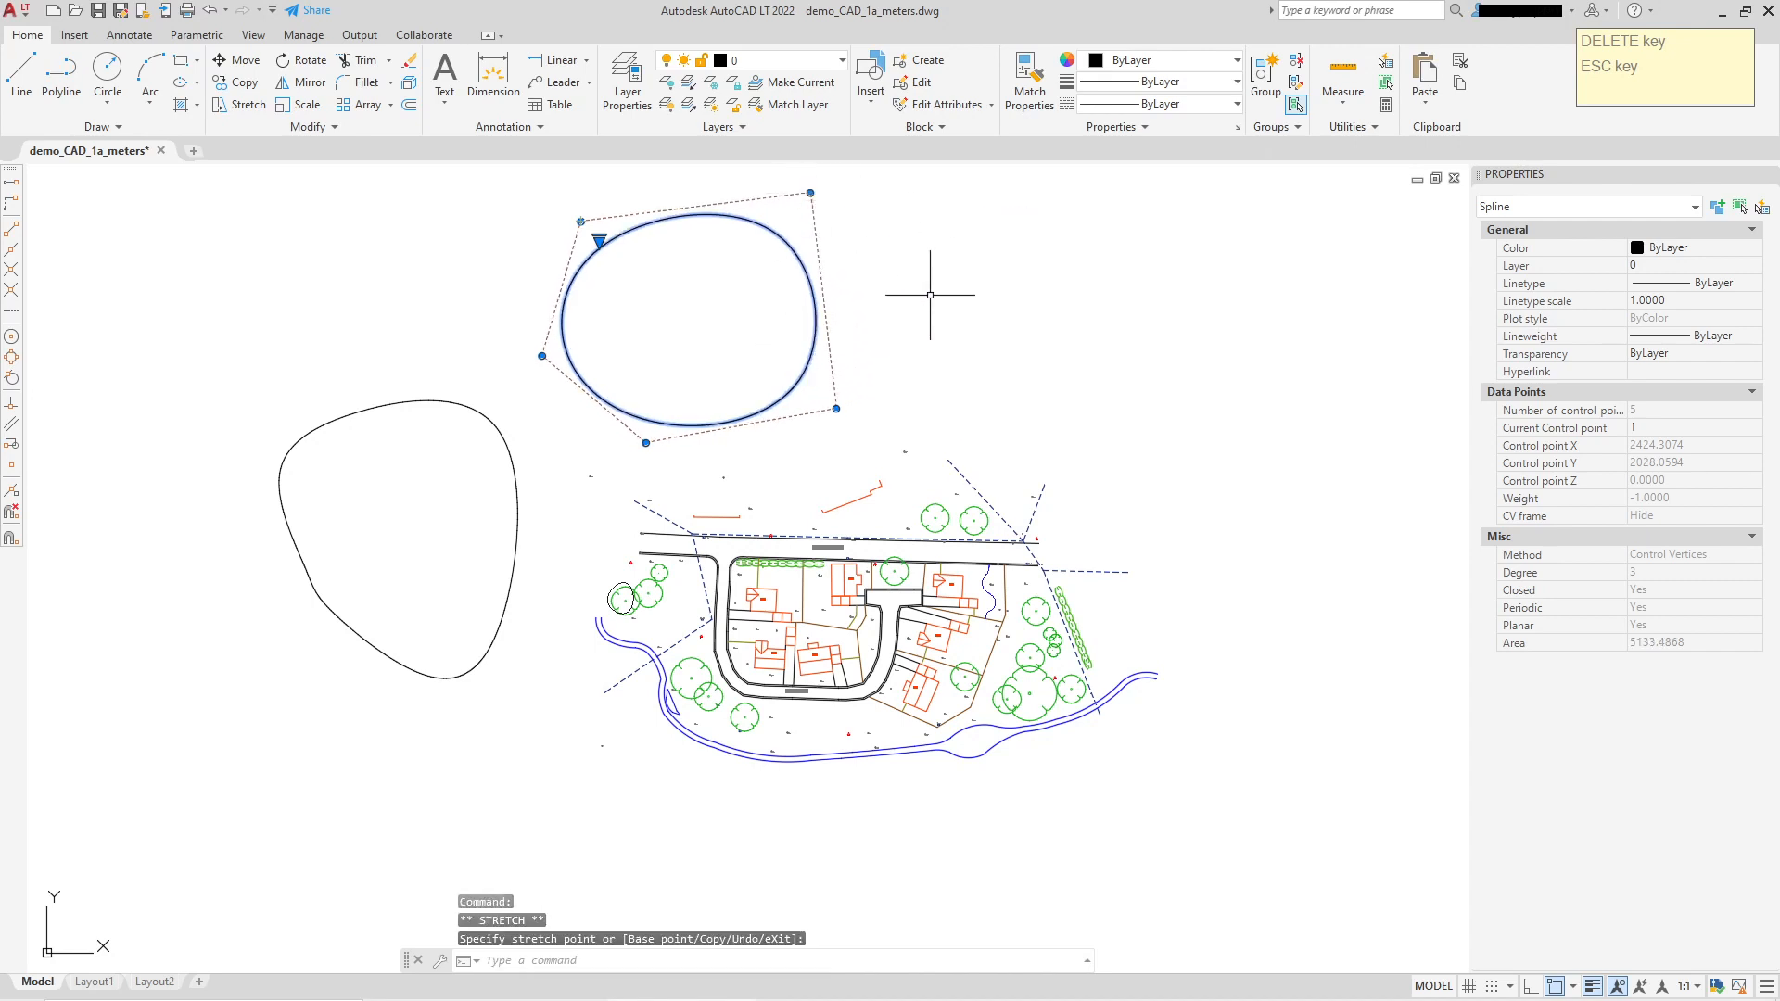
pyautogui.scroll(-3, 930, 295)
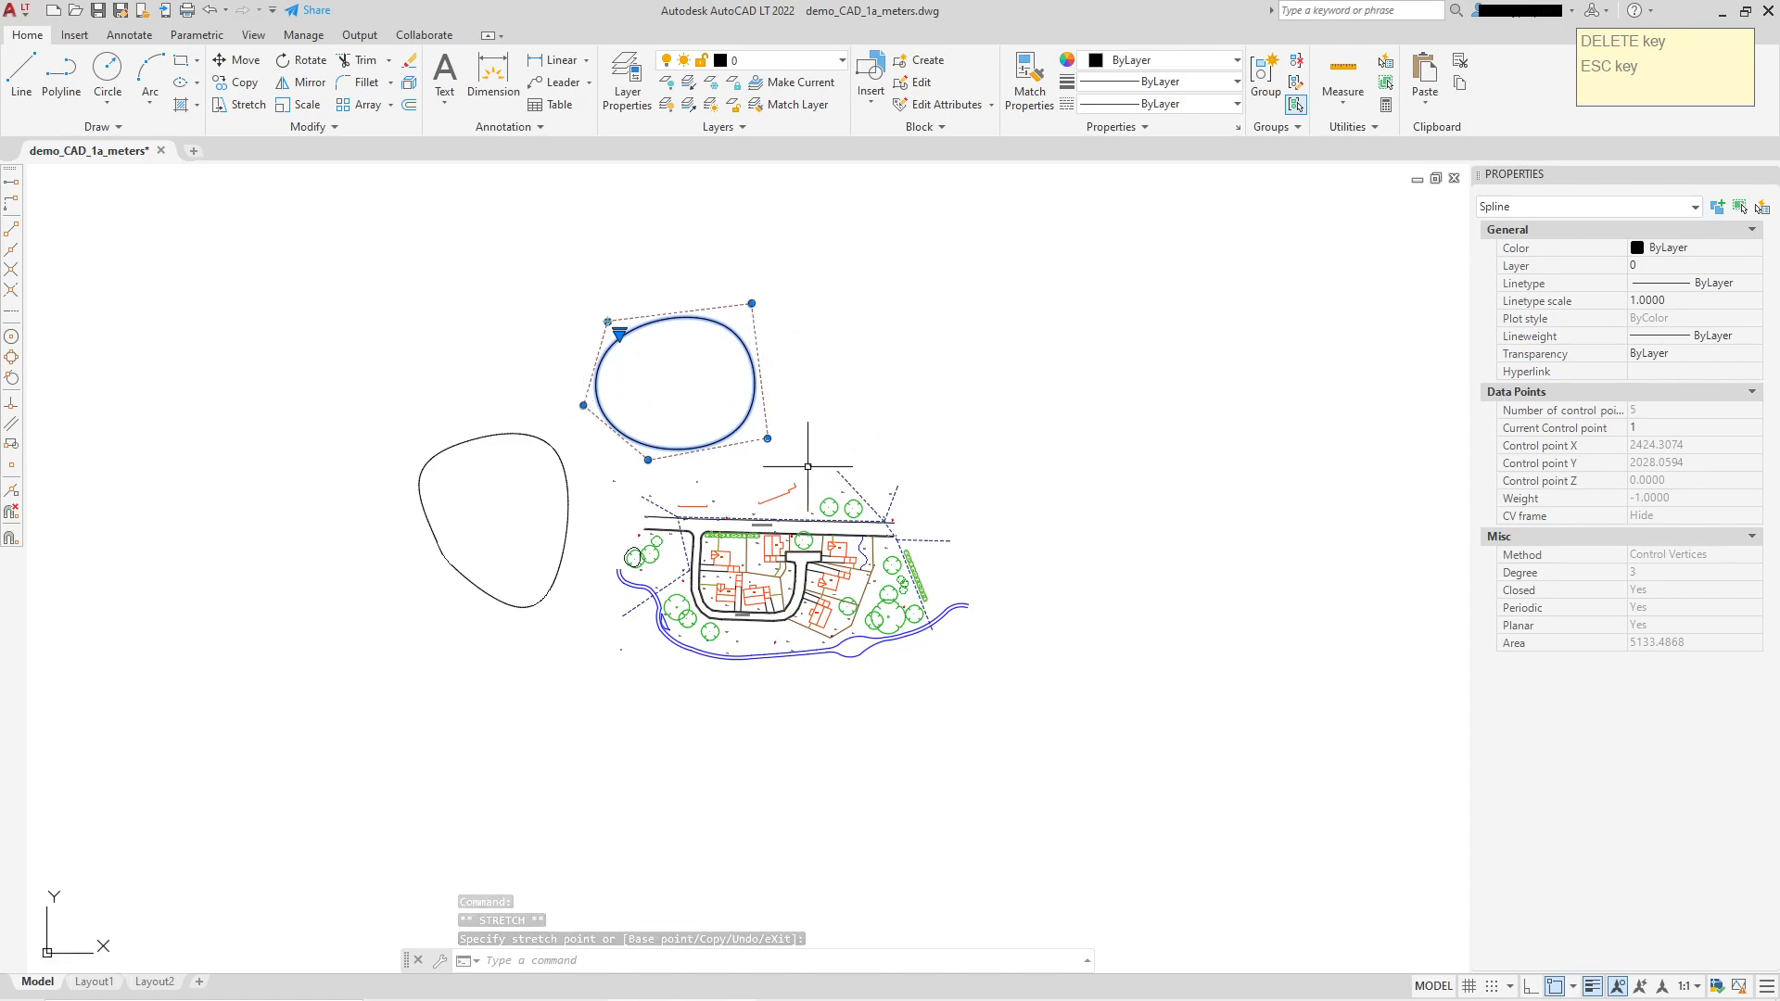
pyautogui.scroll(4, 748, 599)
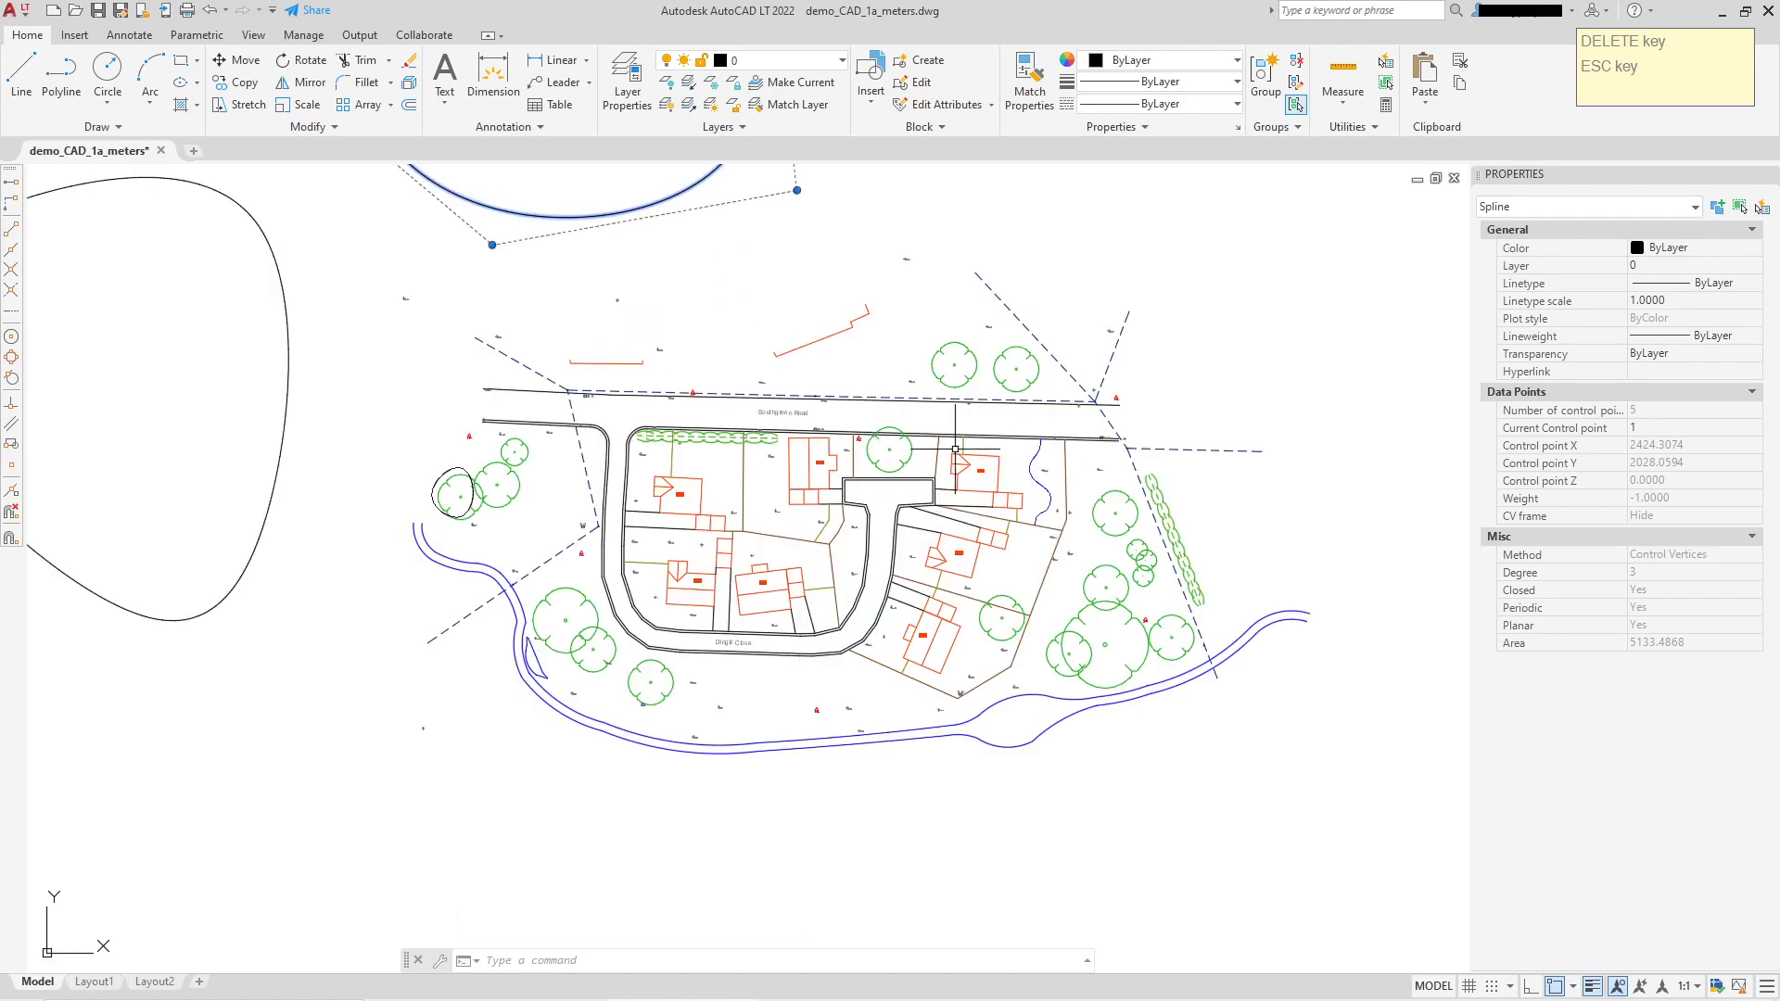
pyautogui.scroll(-2, 955, 449)
pyautogui.moveTo(952, 384); pyautogui.dragTo(887, 505, button='middle')
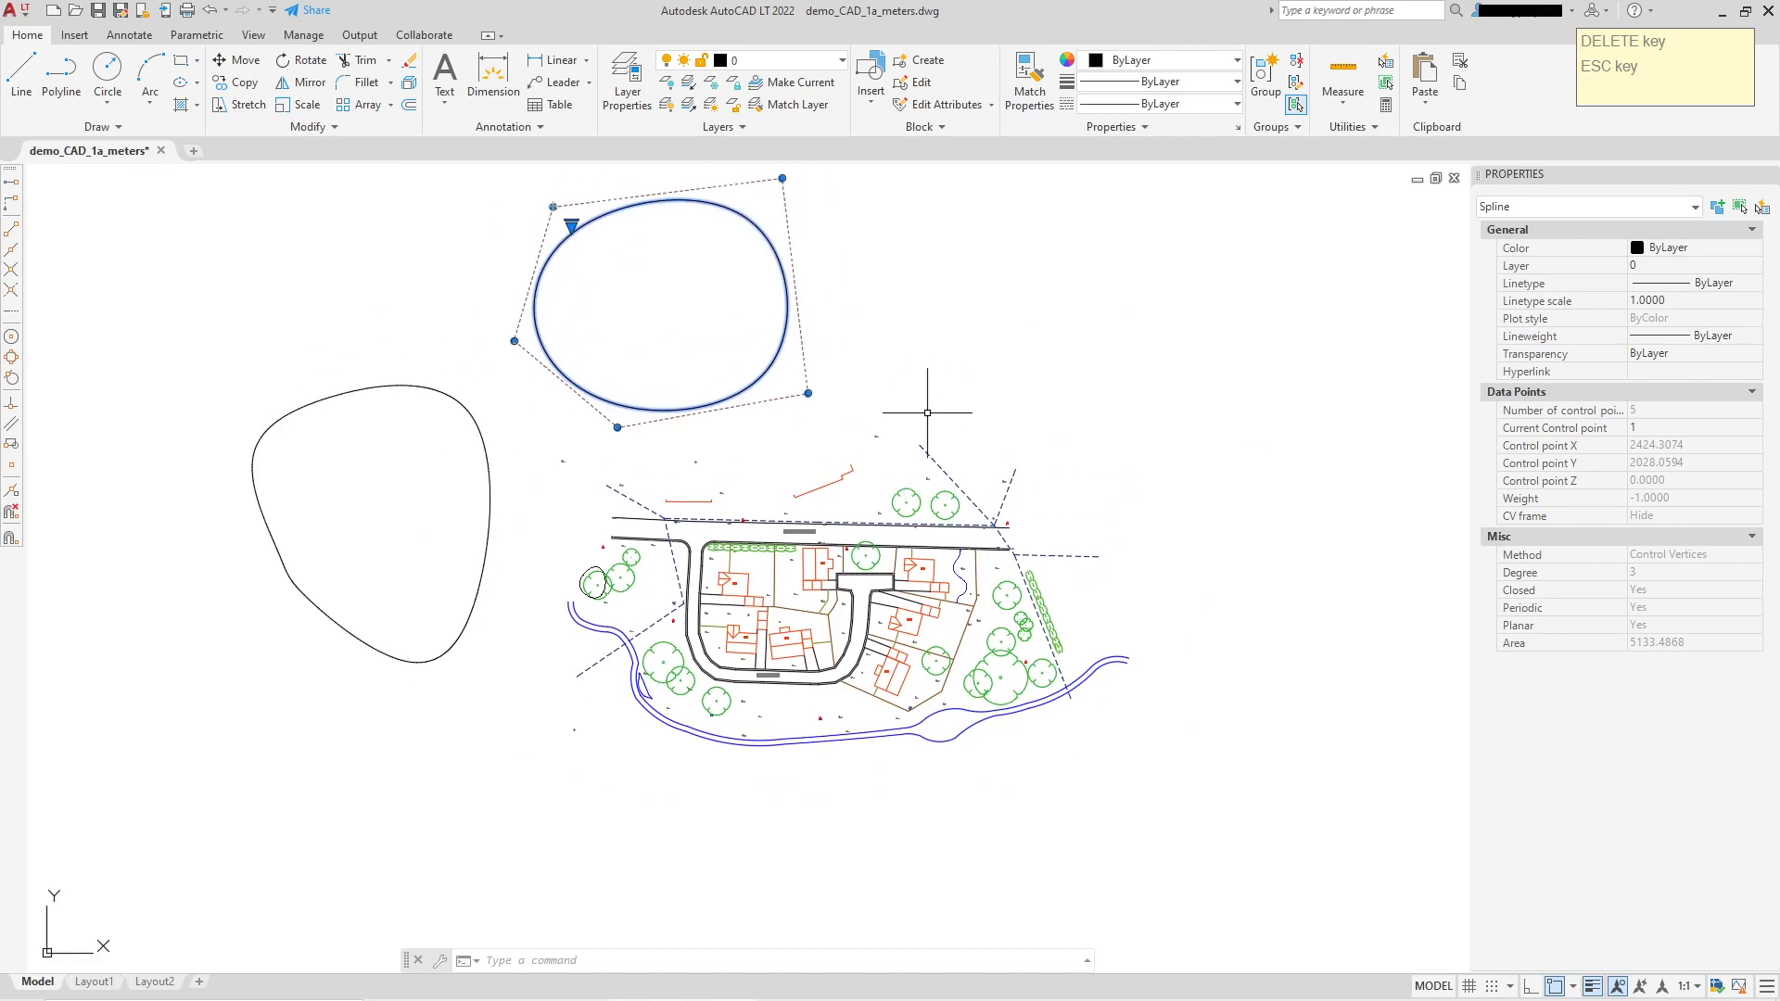
pyautogui.moveTo(863, 603); pyautogui.dragTo(867, 469, button='middle')
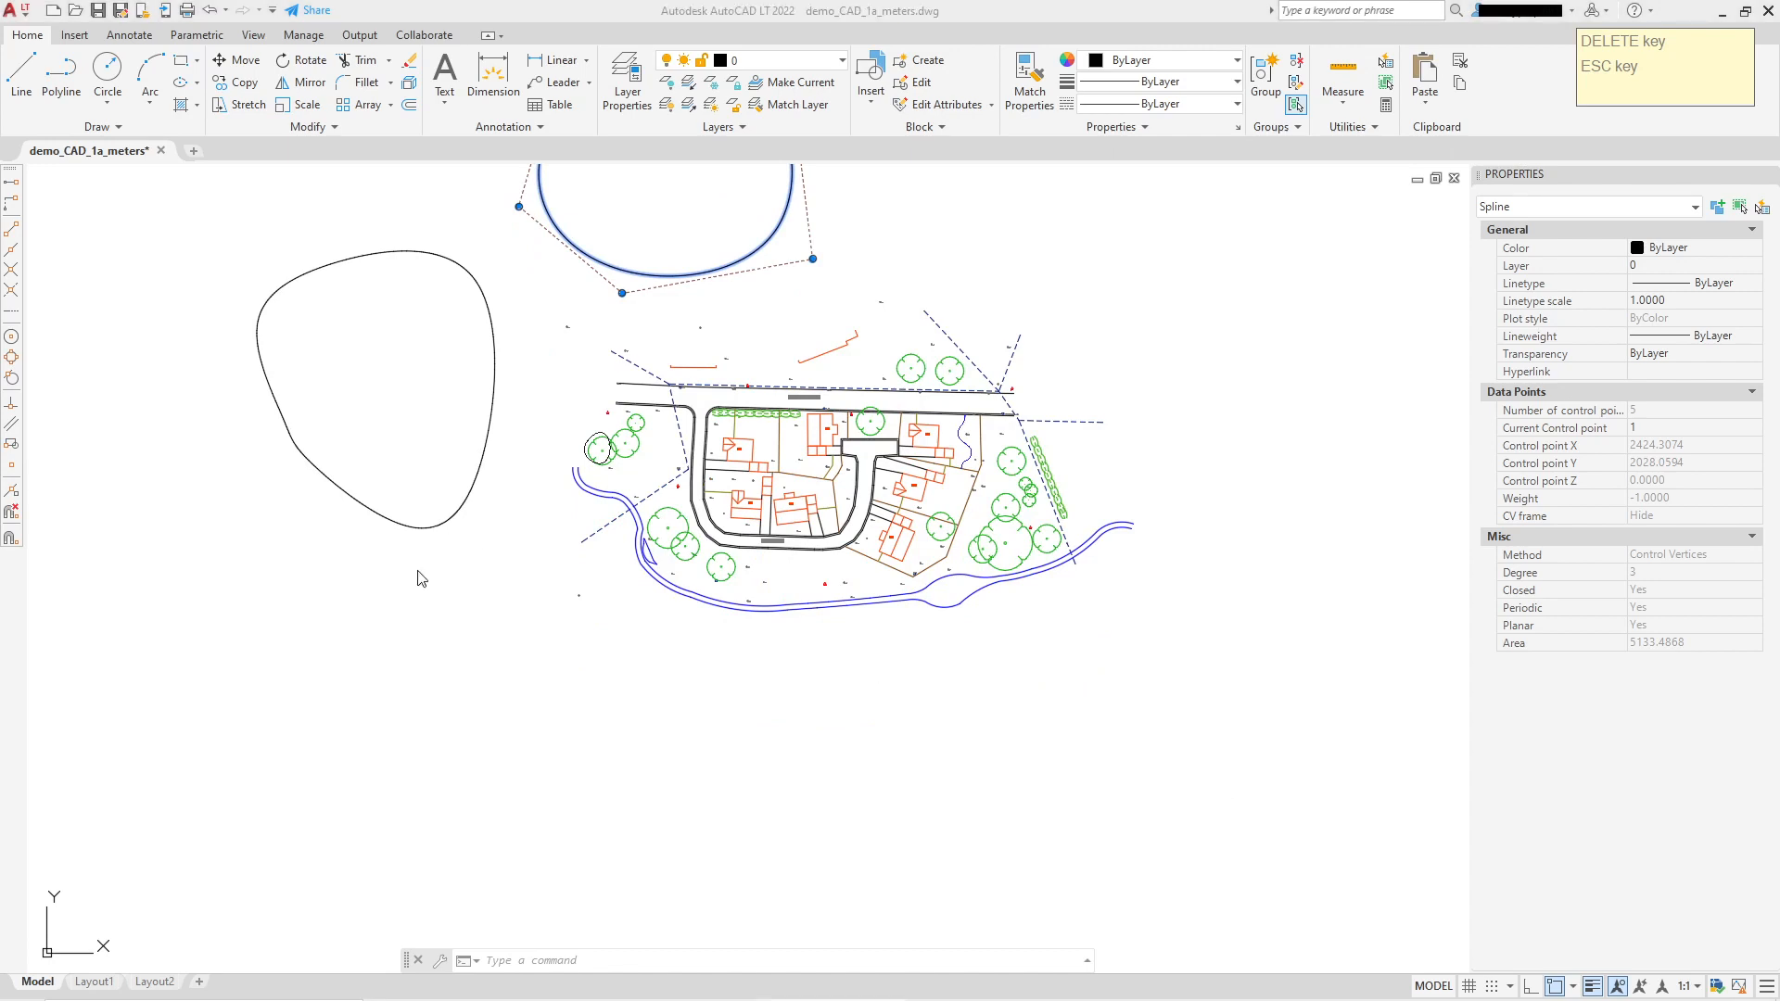
pyautogui.moveTo(271, 395); pyautogui.dragTo(340, 506, button='middle')
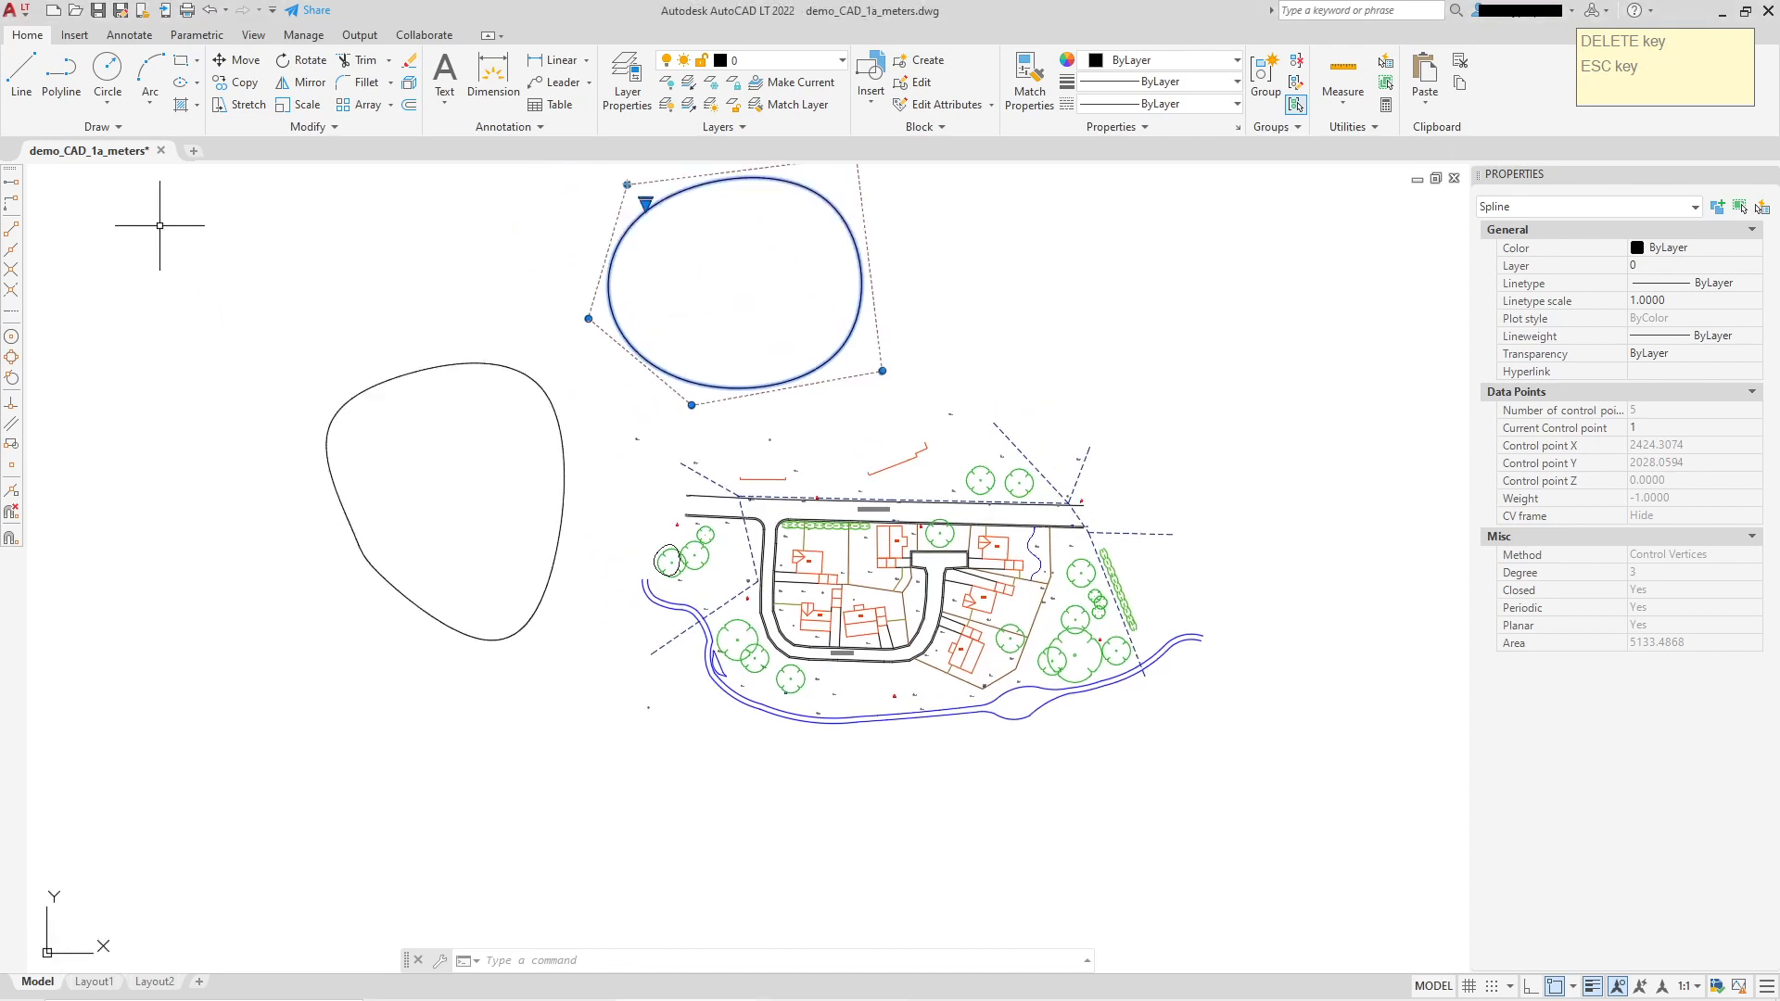
pyautogui.click(115, 128)
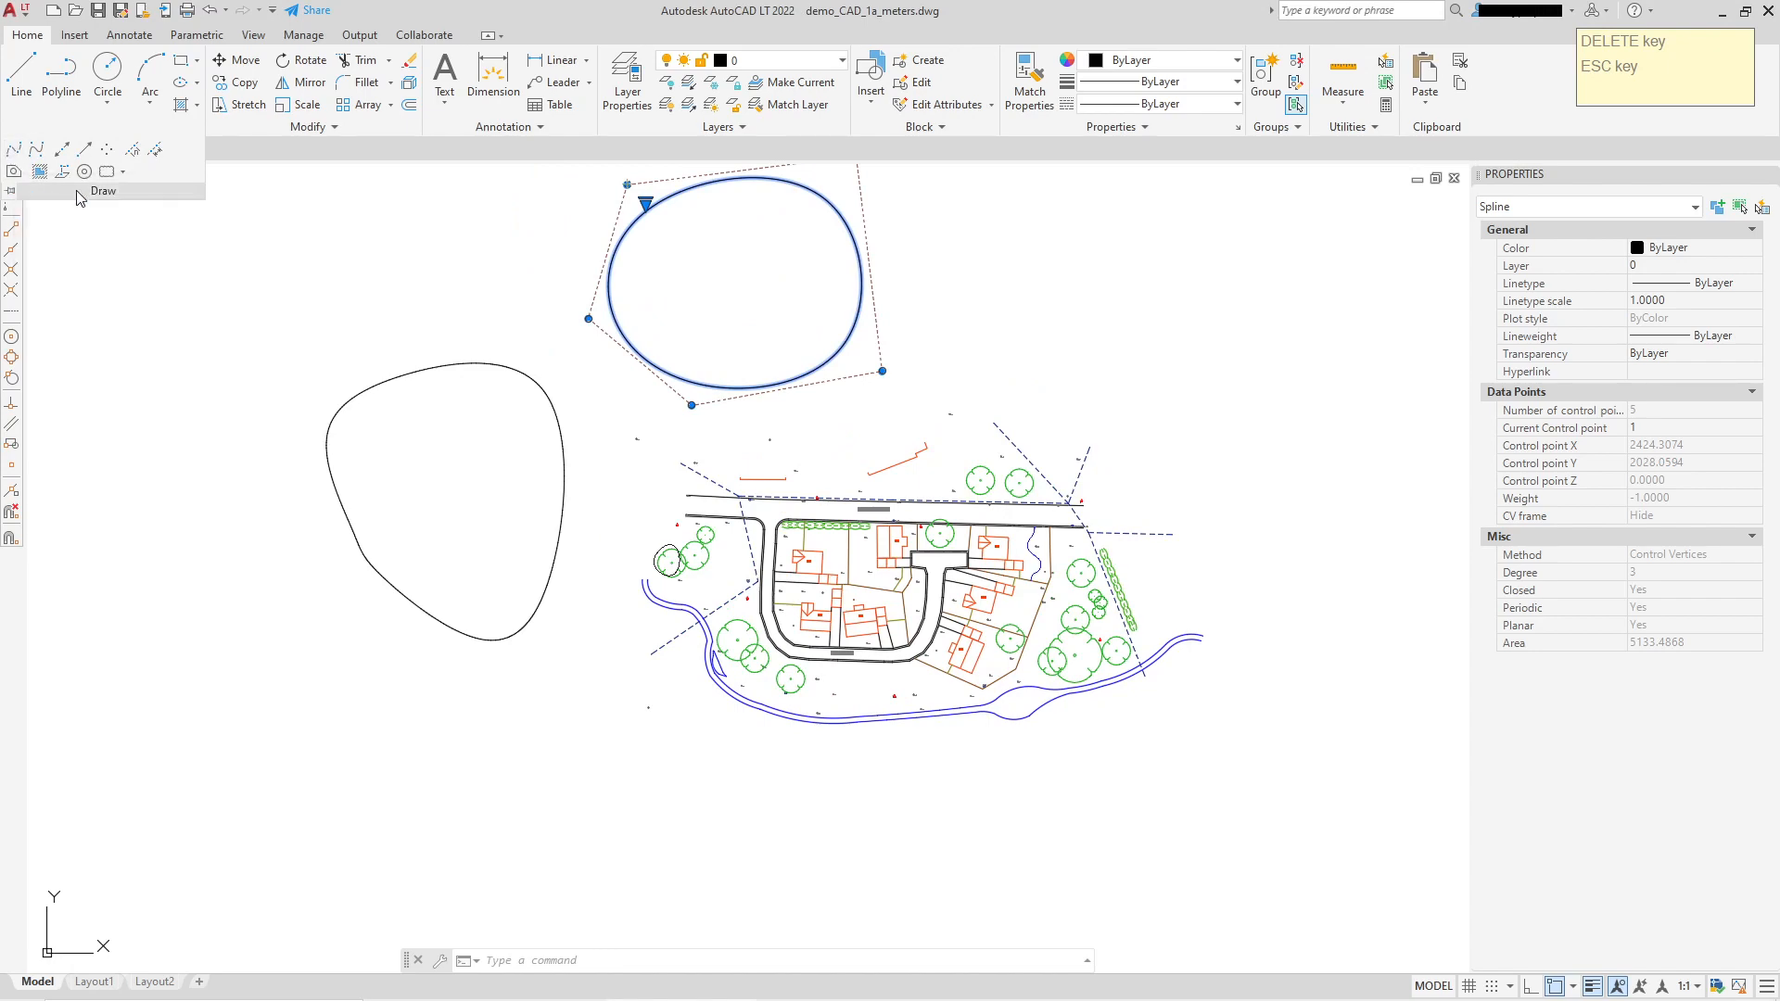
pyautogui.moveTo(705, 615); pyautogui.dragTo(718, 652, button='middle')
pyautogui.scroll(10, 718, 652)
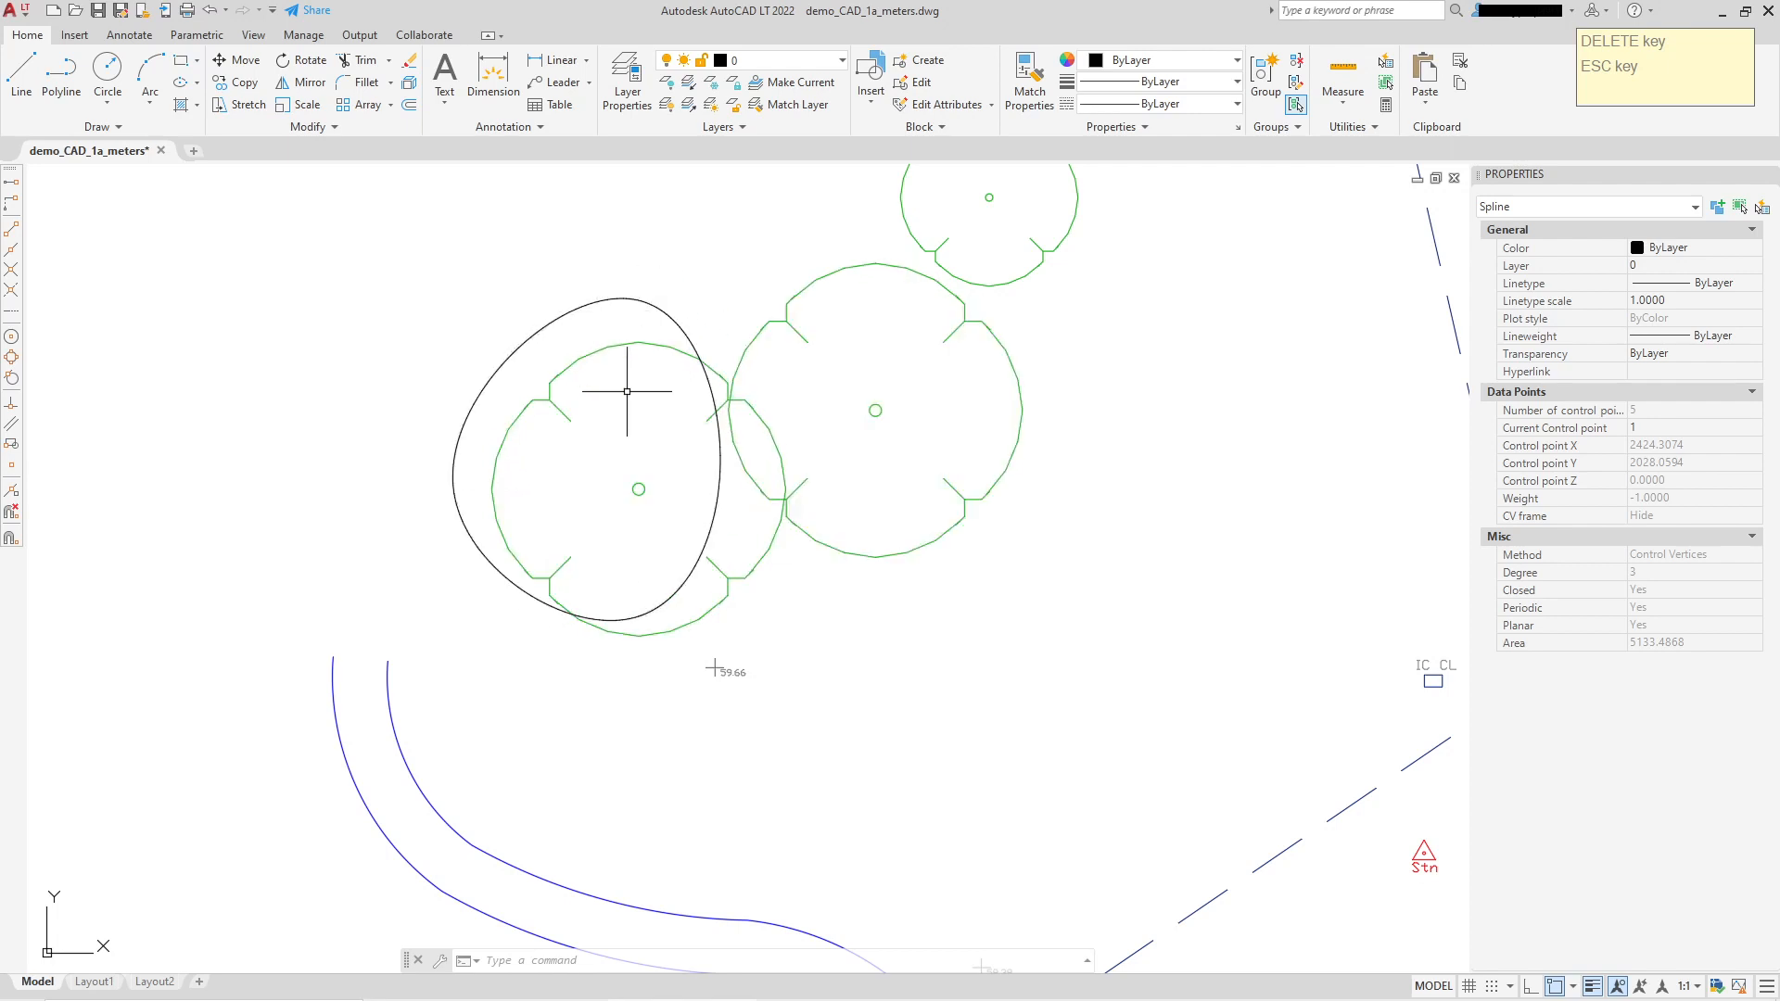
# Step: Add the small closed spline around the tree to the selection and bring house No 1 into view
pyautogui.click(722, 459)
pyautogui.scroll(2, 538, 491)
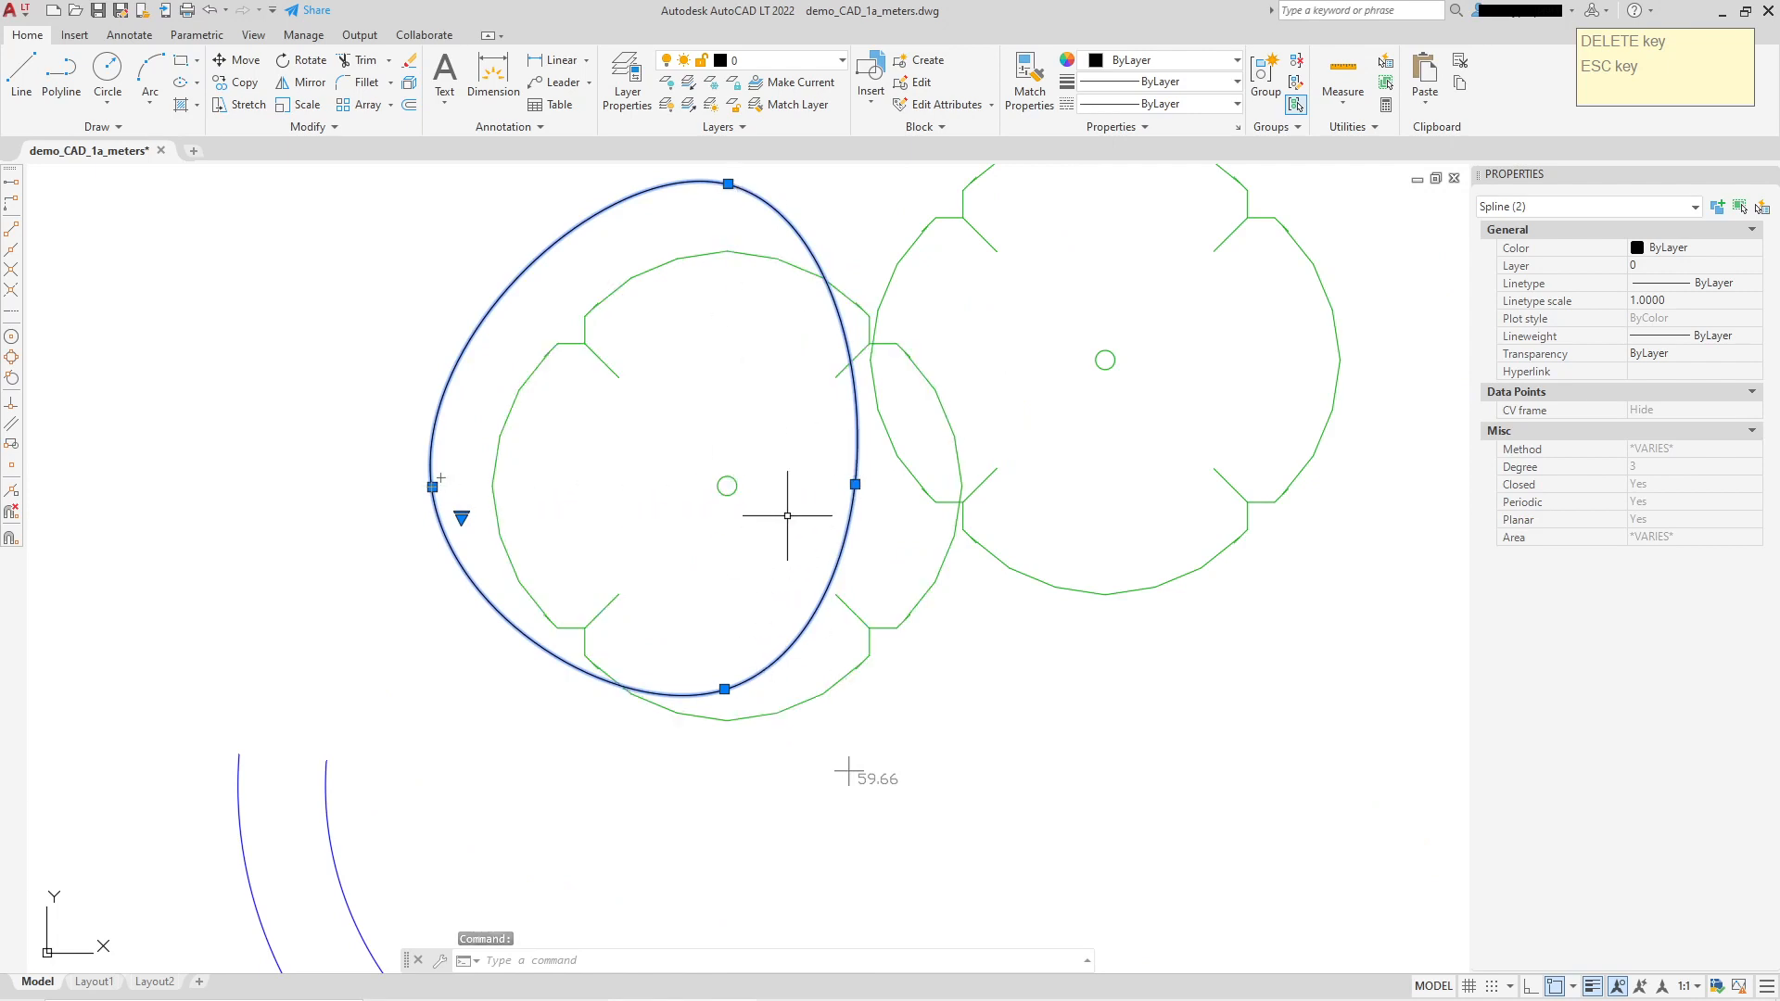
pyautogui.scroll(-2, 906, 492)
pyautogui.scroll(-2, 690, 533)
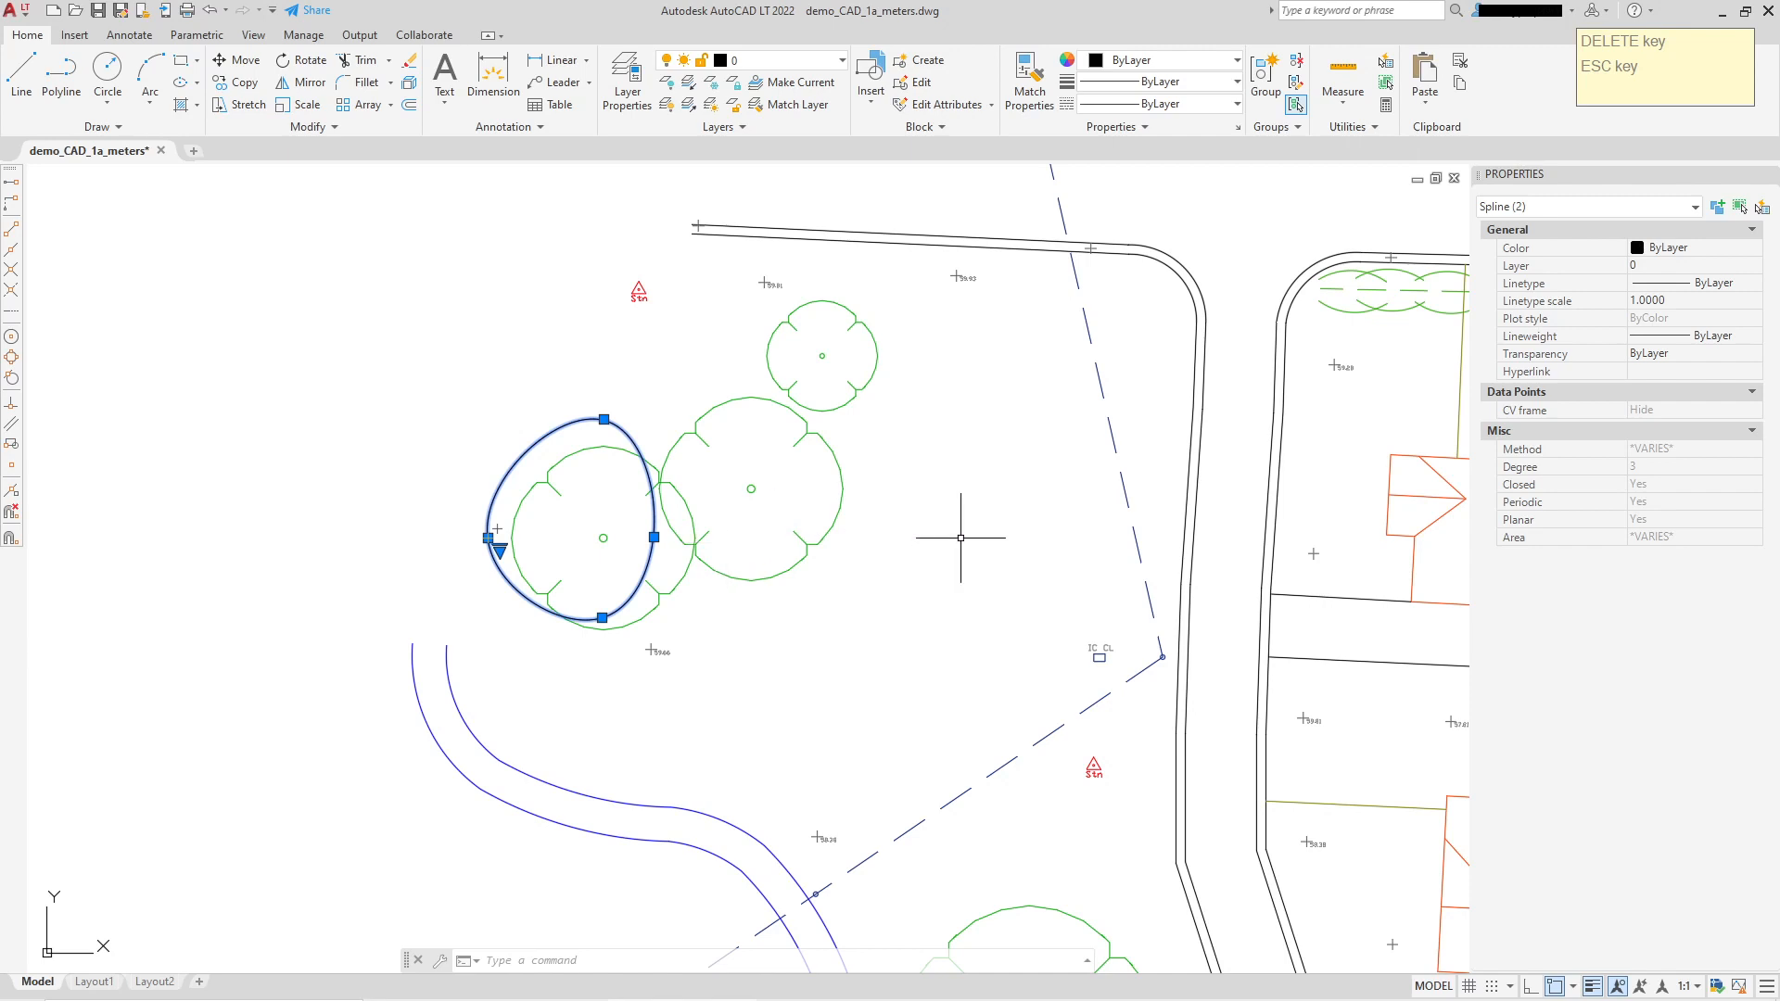
pyautogui.moveTo(961, 537); pyautogui.dragTo(763, 540, button='middle')
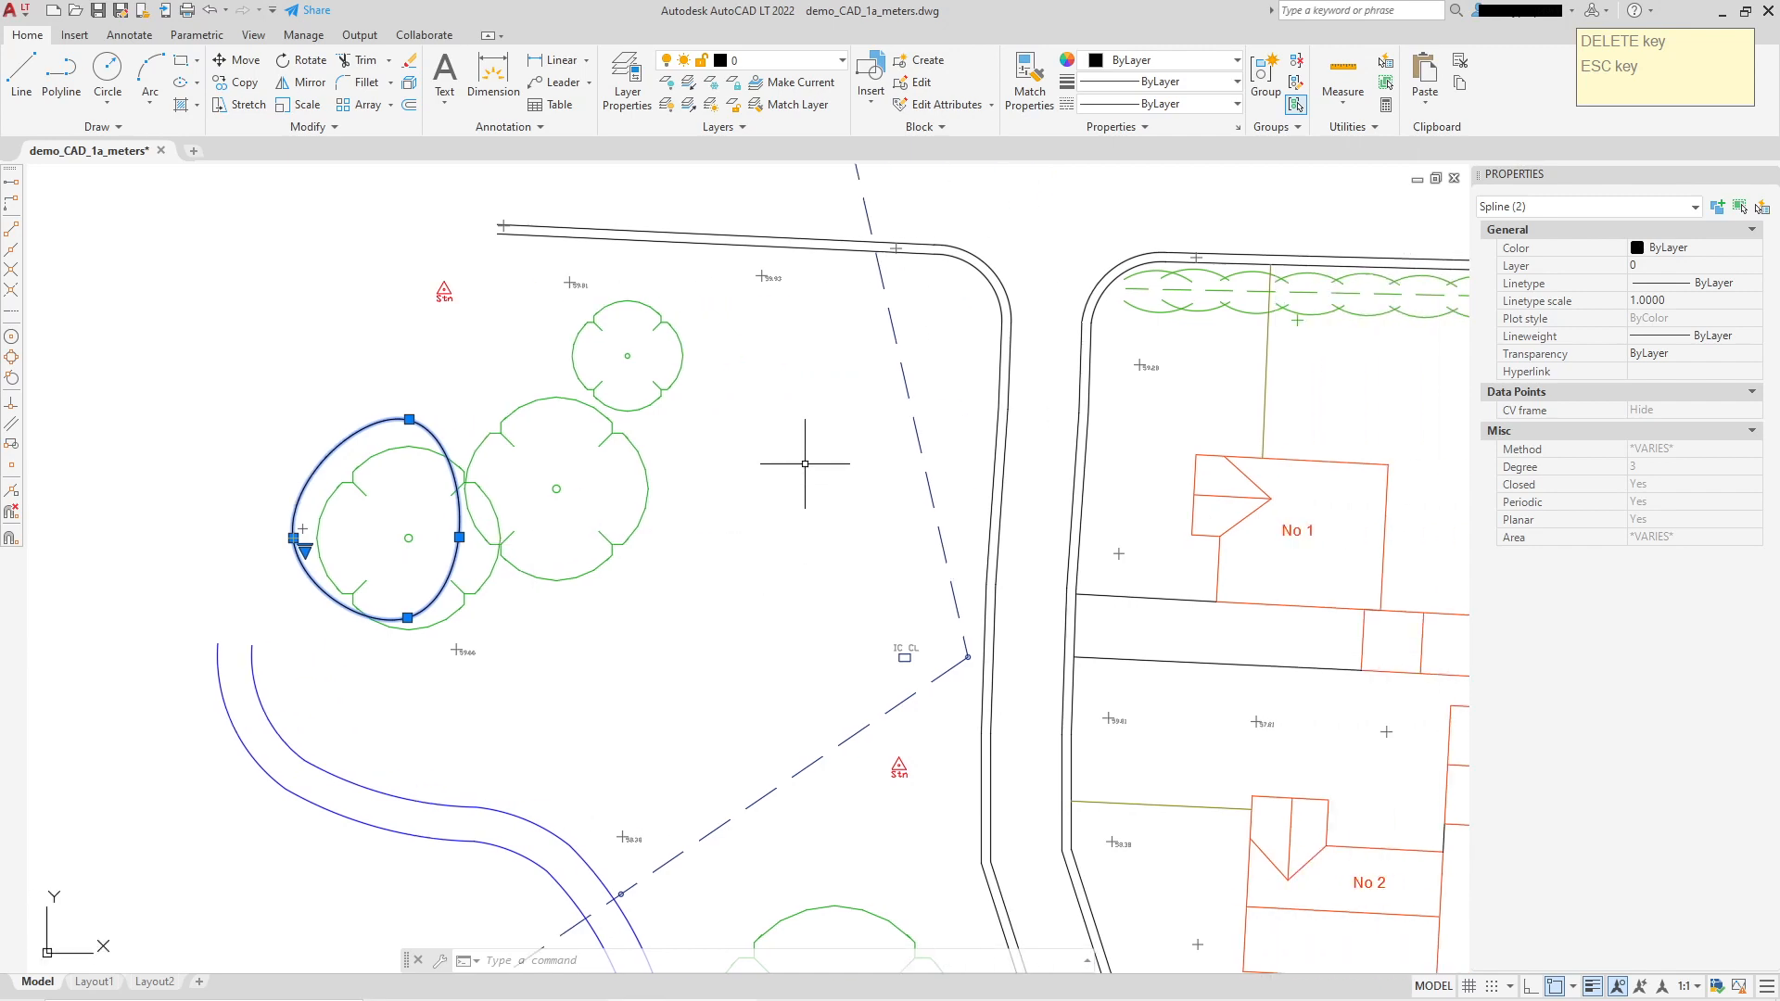